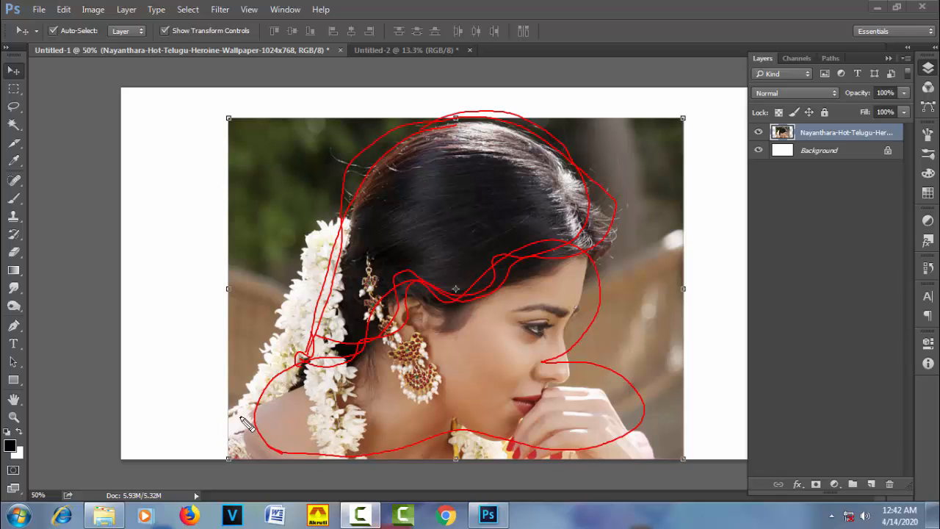
{"action": "left_click_drag", "start_coordinate": [247, 422], "coordinate": [257, 406]}
{"action": "left_click_drag", "start_coordinate": [664, 219], "coordinate": [602, 245]}
{"action": "left_click_drag", "start_coordinate": [341, 218], "coordinate": [376, 202]}
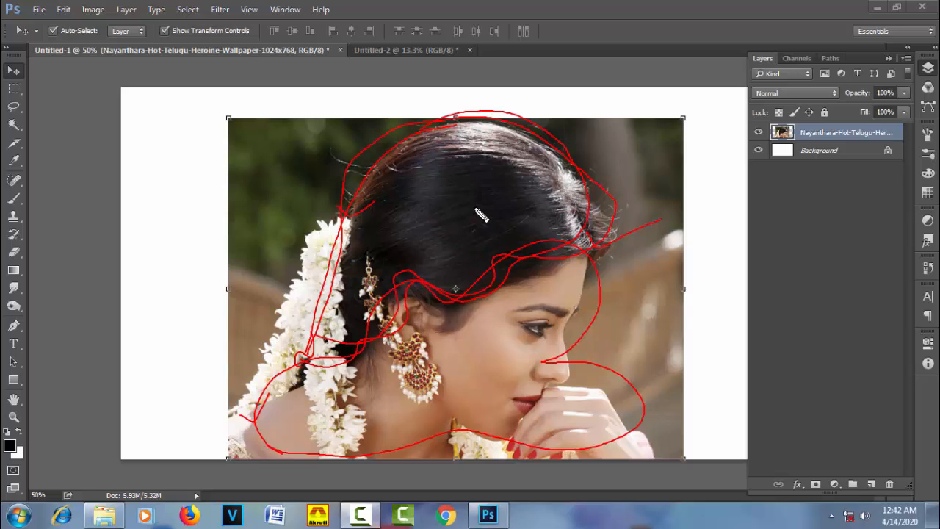
{"action": "left_click", "coordinate": [177, 239]}
{"action": "left_click_drag", "start_coordinate": [558, 196], "coordinate": [489, 206]}
{"action": "left_click_drag", "start_coordinate": [560, 202], "coordinate": [484, 217]}
{"action": "left_click_drag", "start_coordinate": [560, 208], "coordinate": [487, 230]}
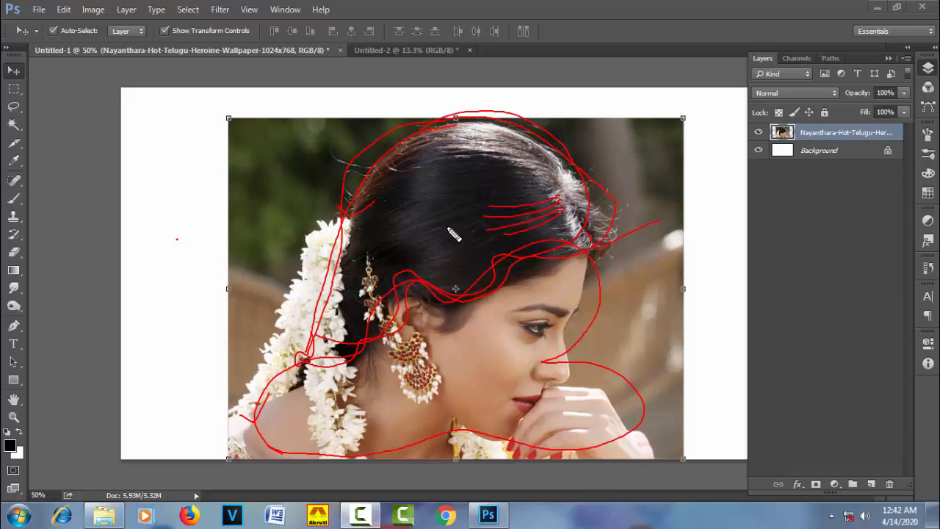
{"action": "left_click_drag", "start_coordinate": [579, 224], "coordinate": [482, 242]}
{"action": "left_click_drag", "start_coordinate": [580, 230], "coordinate": [478, 257]}
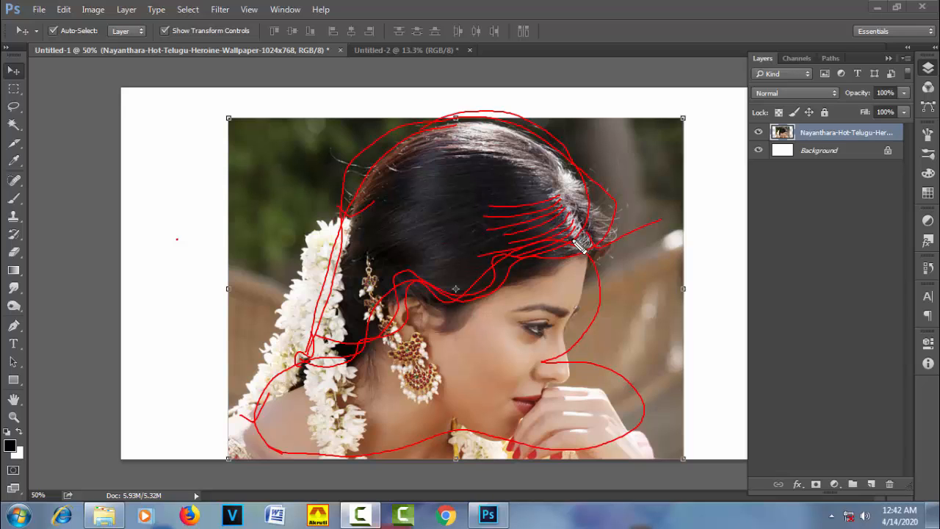
{"action": "left_click_drag", "start_coordinate": [559, 185], "coordinate": [488, 192]}
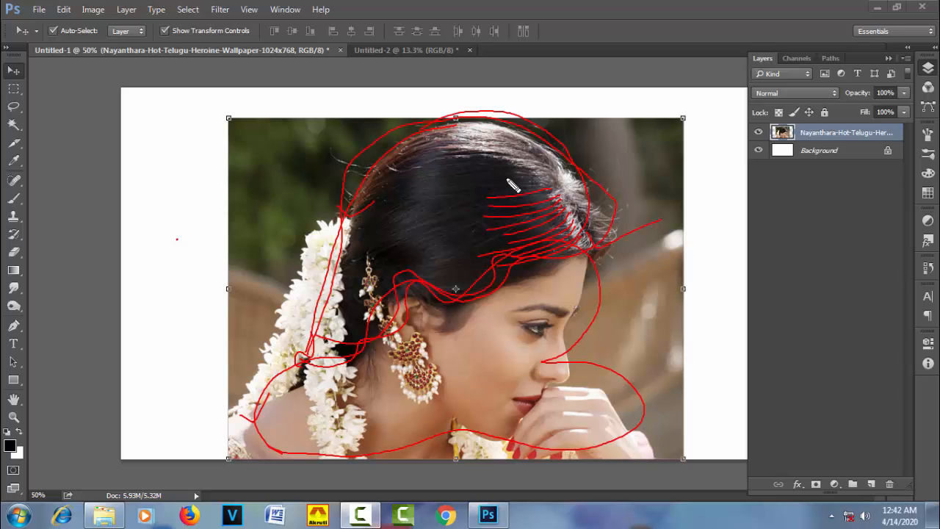
{"action": "left_click_drag", "start_coordinate": [552, 178], "coordinate": [469, 187]}
{"action": "left_click_drag", "start_coordinate": [550, 170], "coordinate": [455, 177]}
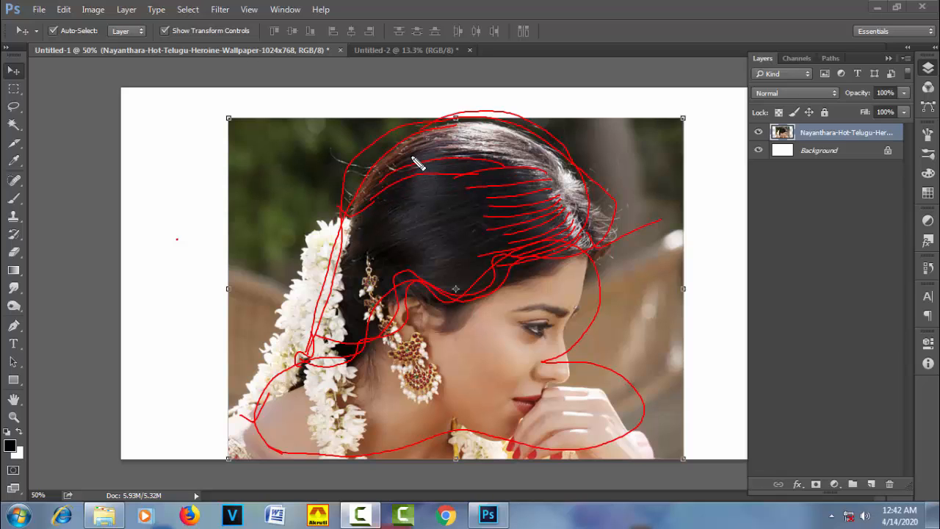
{"action": "left_click_drag", "start_coordinate": [440, 147], "coordinate": [521, 158]}
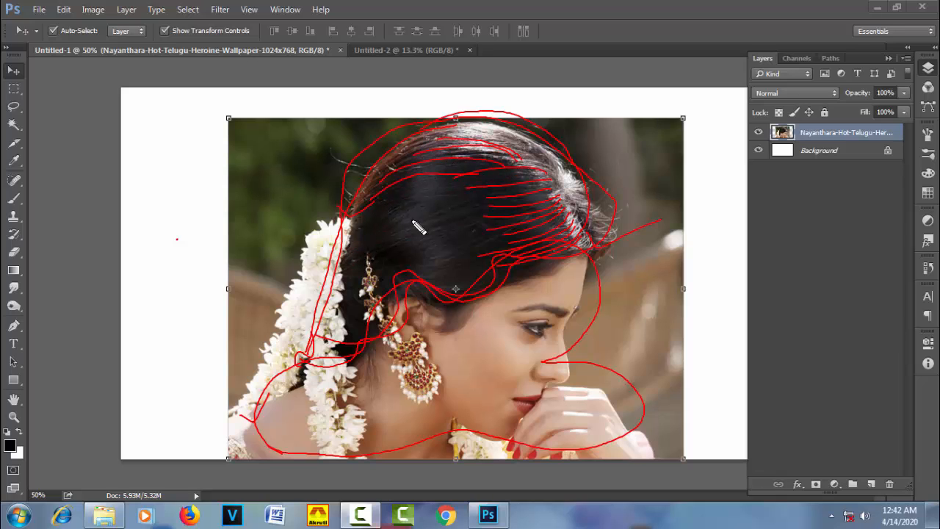
{"action": "left_click_drag", "start_coordinate": [353, 246], "coordinate": [466, 207]}
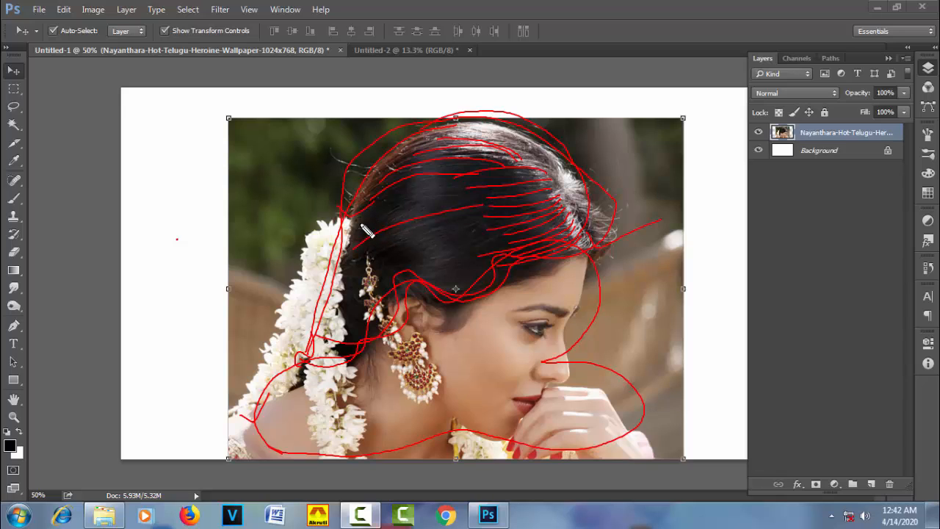
{"action": "left_click_drag", "start_coordinate": [361, 223], "coordinate": [471, 195]}
{"action": "left_click_drag", "start_coordinate": [391, 204], "coordinate": [471, 187]}
{"action": "left_click_drag", "start_coordinate": [350, 278], "coordinate": [474, 225]}
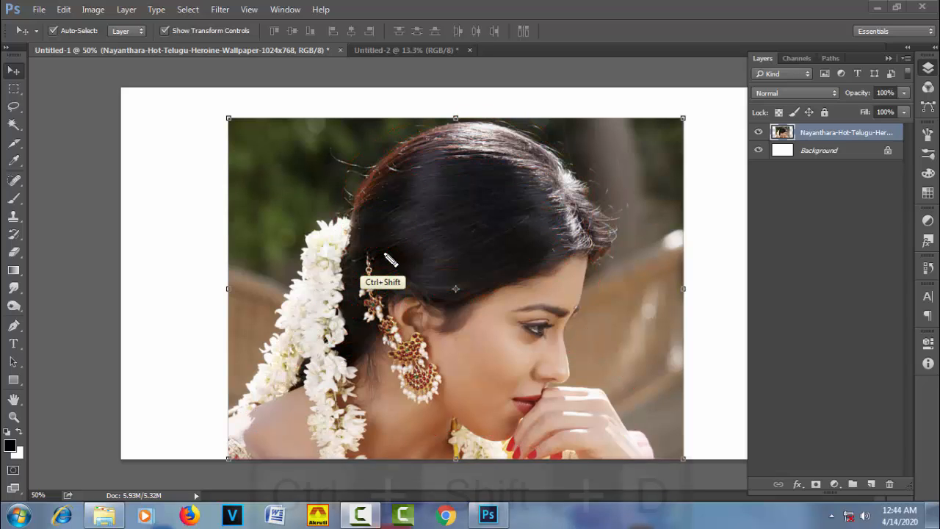
{"action": "key", "text": "ctrl+shift+d"}
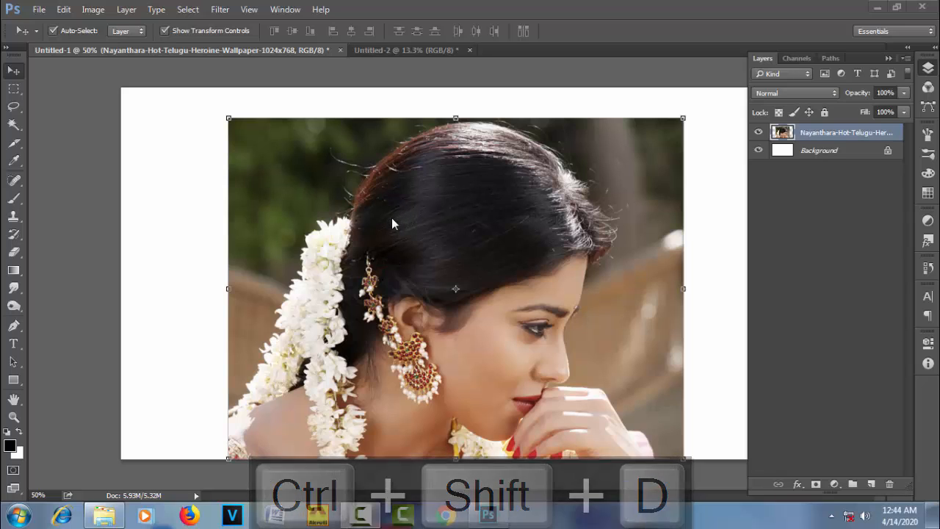
In the Untitled-2 document, set vertical guides at about 3, 7.75 and 8.1 on the horizontal ruler and undo the stray brush marks
{"action": "left_click", "coordinate": [403, 50]}
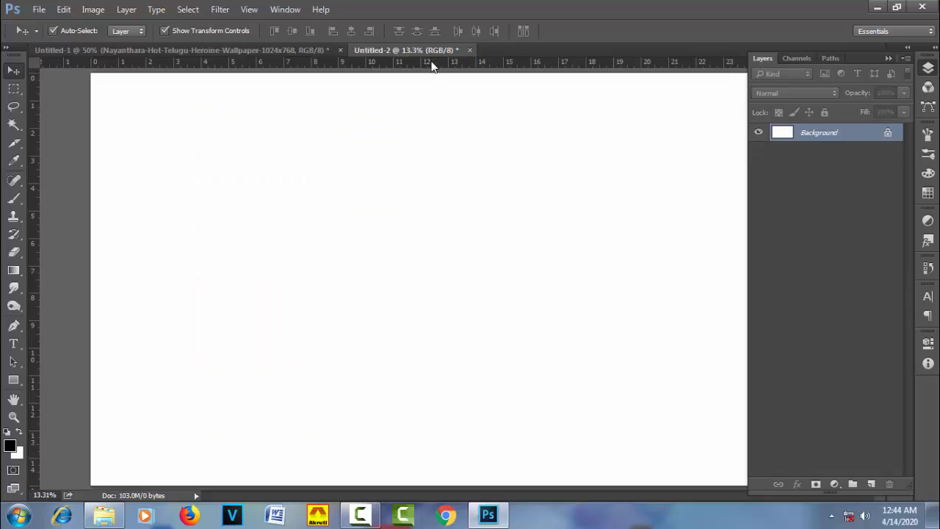
{"action": "left_click", "coordinate": [14, 198]}
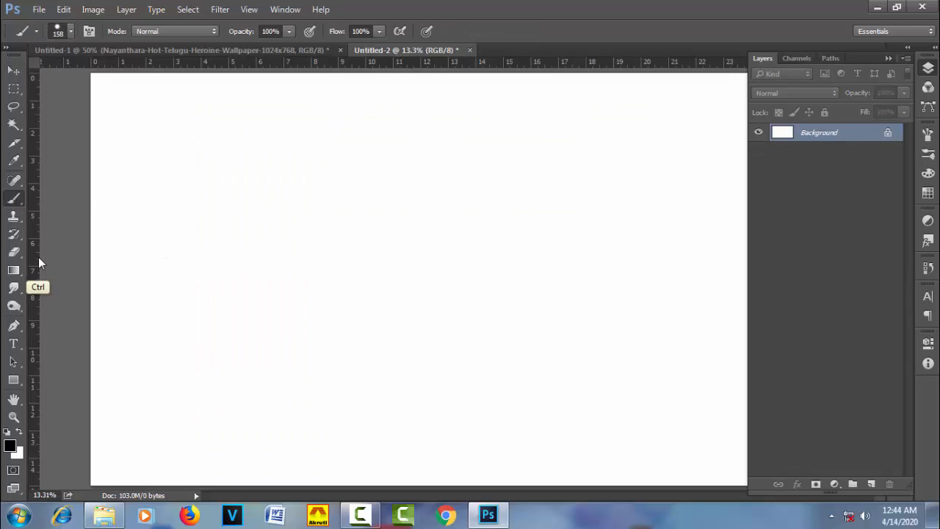
{"action": "left_click_drag", "start_coordinate": [37, 257], "coordinate": [313, 210]}
{"action": "key", "text": "ctrl+alt+z"}
{"action": "key", "text": "ctrl+alt+z"}
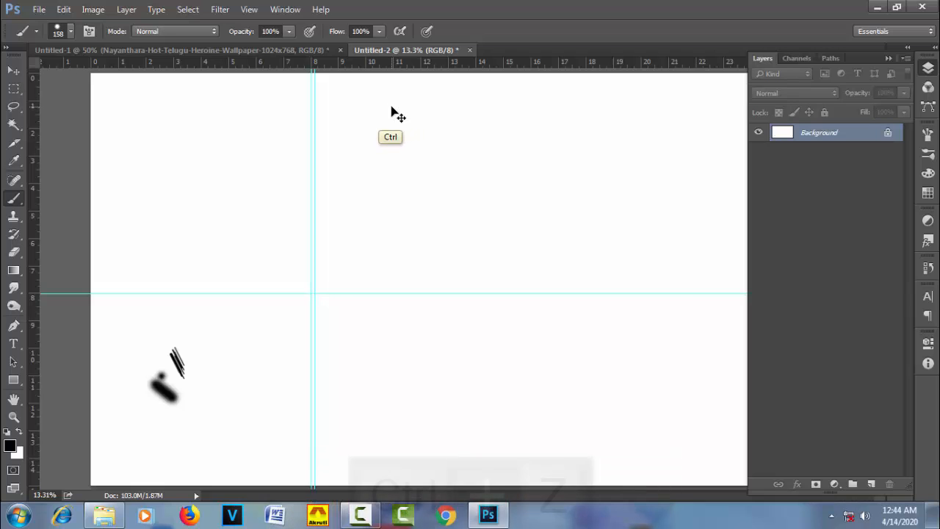
{"action": "key", "text": "ctrl+z"}
{"action": "left_click_drag", "start_coordinate": [311, 219], "coordinate": [173, 271]}
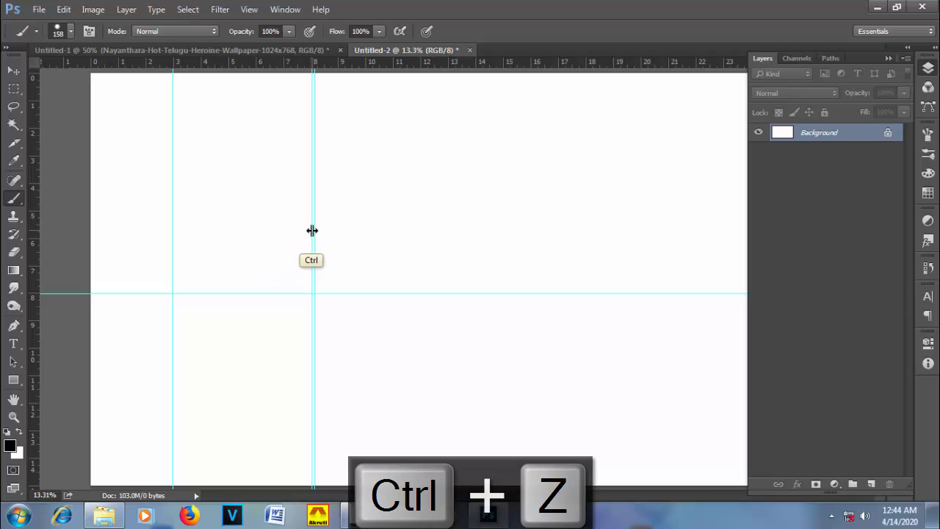
{"action": "left_click_drag", "start_coordinate": [312, 231], "coordinate": [305, 233]}
Choose the 55 px hard round brush preset and enlarge the brush to 175 px
{"action": "key", "text": "ctrl+space"}
{"action": "left_click", "coordinate": [318, 302]}
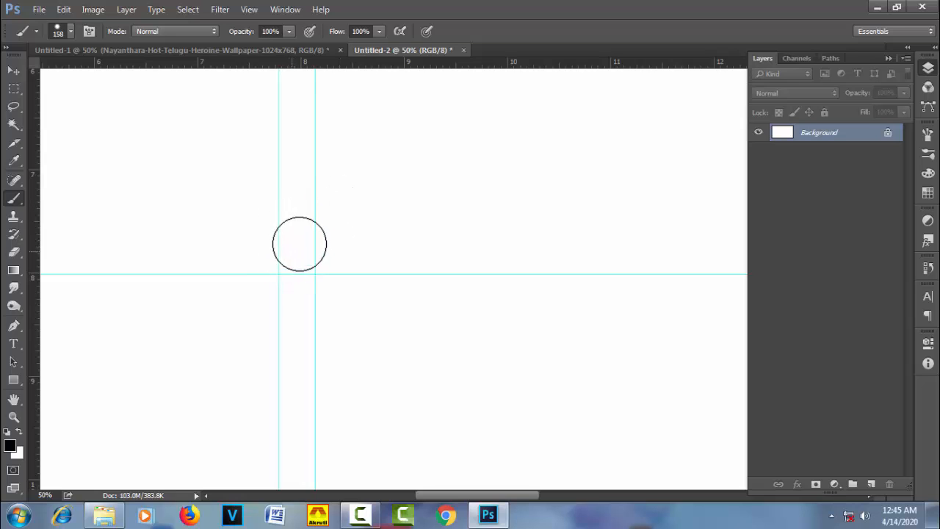
{"action": "right_click", "coordinate": [298, 248]}
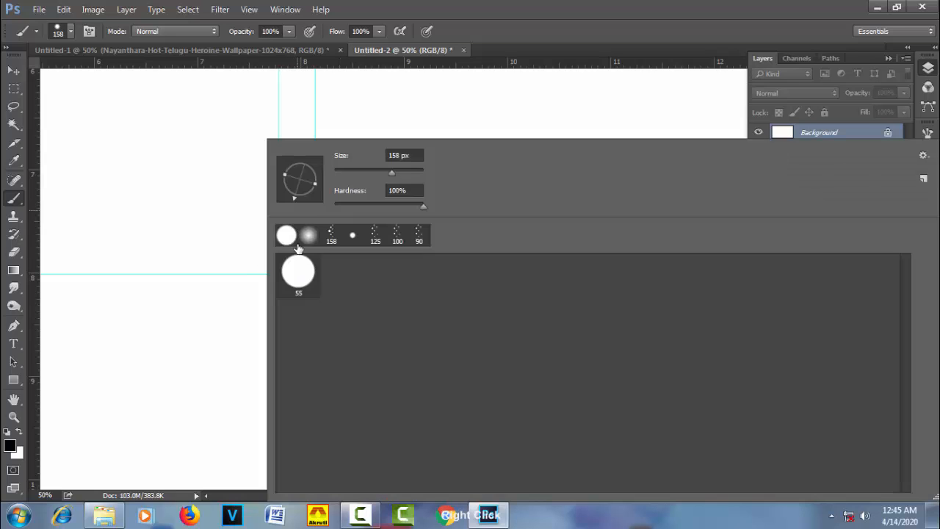
{"action": "left_click", "coordinate": [302, 279]}
{"action": "left_click", "coordinate": [498, 32]}
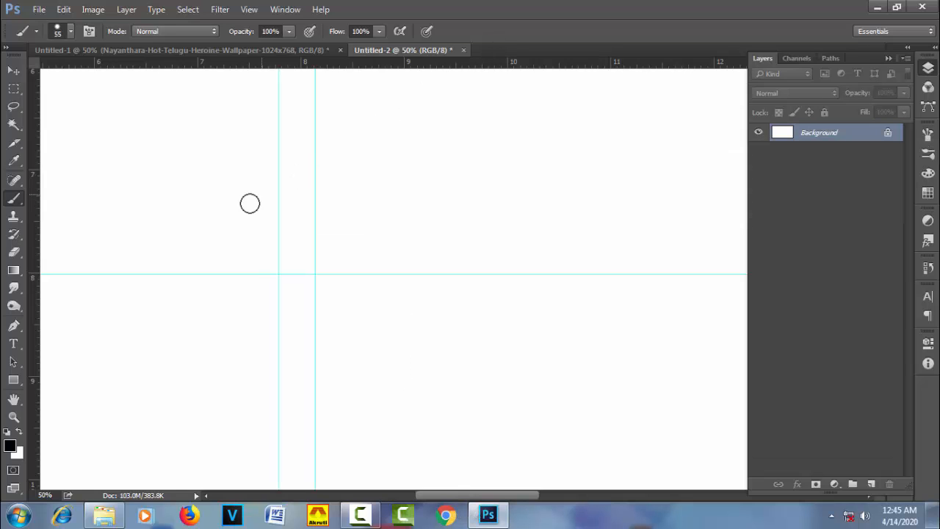
{"action": "key", "text": "bracketright"}
{"action": "key", "text": "bracketright"}
{"action": "key", "text": "bracketright"}
{"action": "key", "text": "bracketright"}
{"action": "key", "text": "bracketright"}
{"action": "key", "text": "bracketright"}
{"action": "key", "text": "bracketright"}
{"action": "key", "text": "bracketright"}
Test the brush with one dab, undo it, and turn off Wet Edges and Dual Brush in the brush settings
{"action": "left_click", "coordinate": [296, 272]}
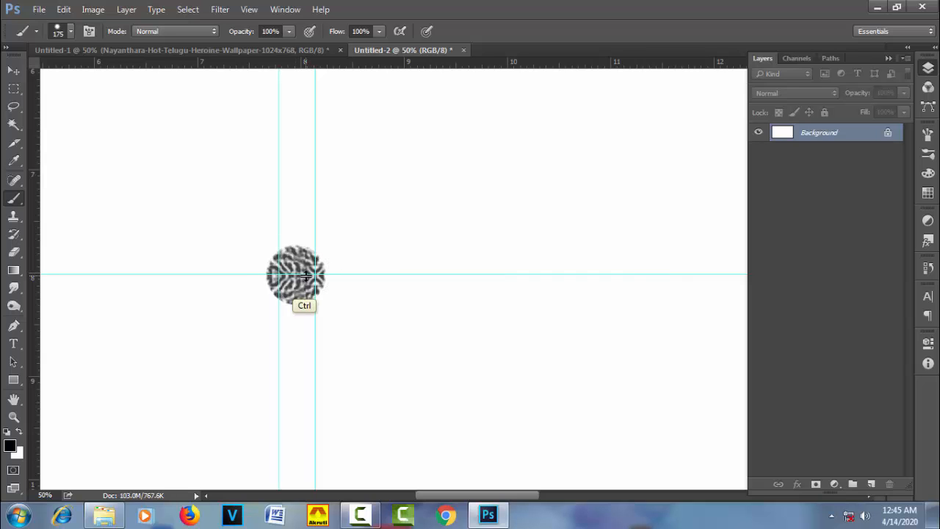
{"action": "key", "text": "ctrl+z"}
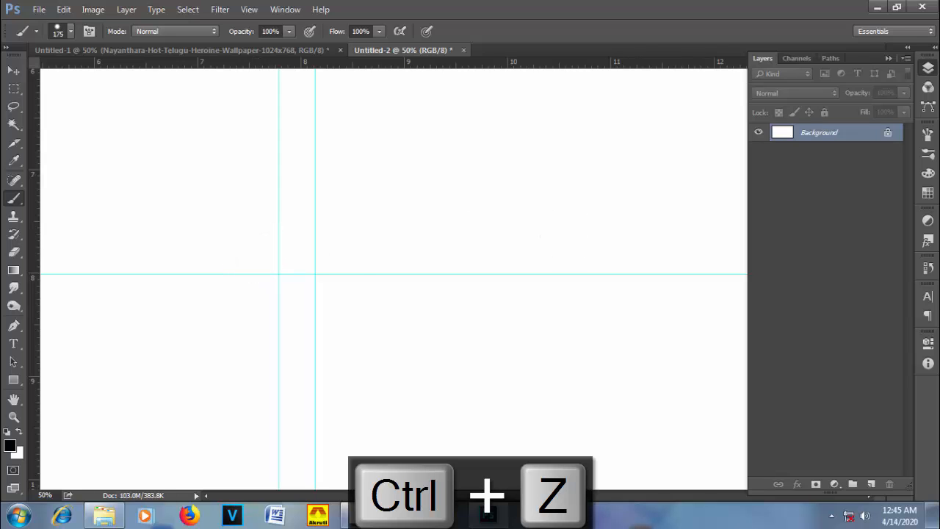
{"action": "left_click", "coordinate": [927, 136]}
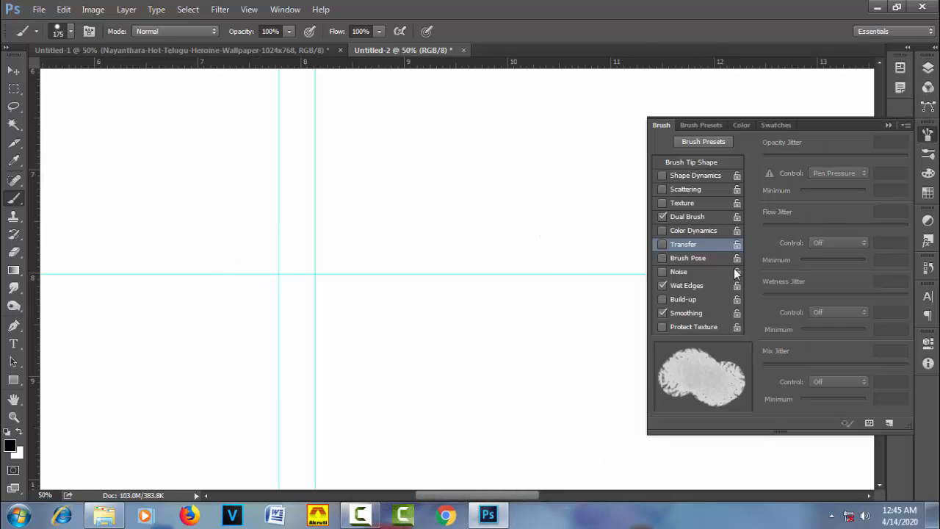
{"action": "left_click", "coordinate": [664, 285]}
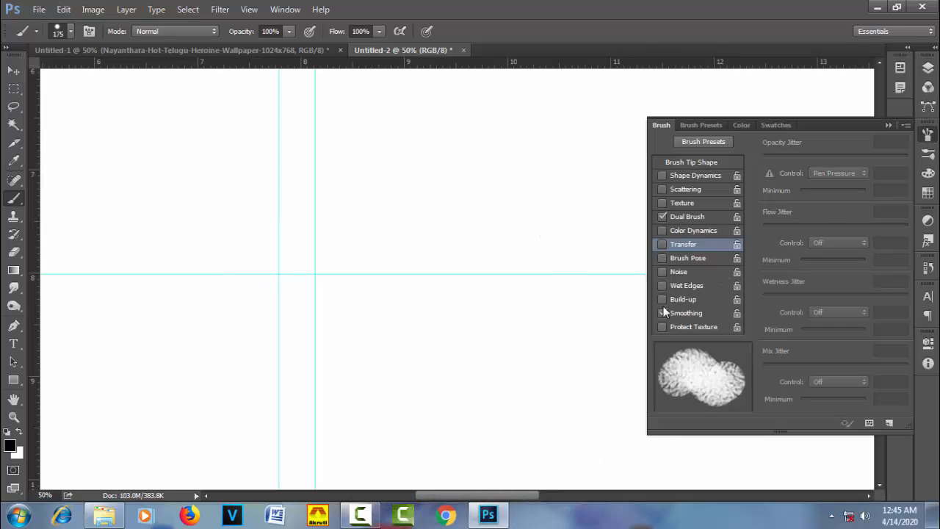
{"action": "left_click", "coordinate": [662, 216]}
{"action": "left_click", "coordinate": [928, 136]}
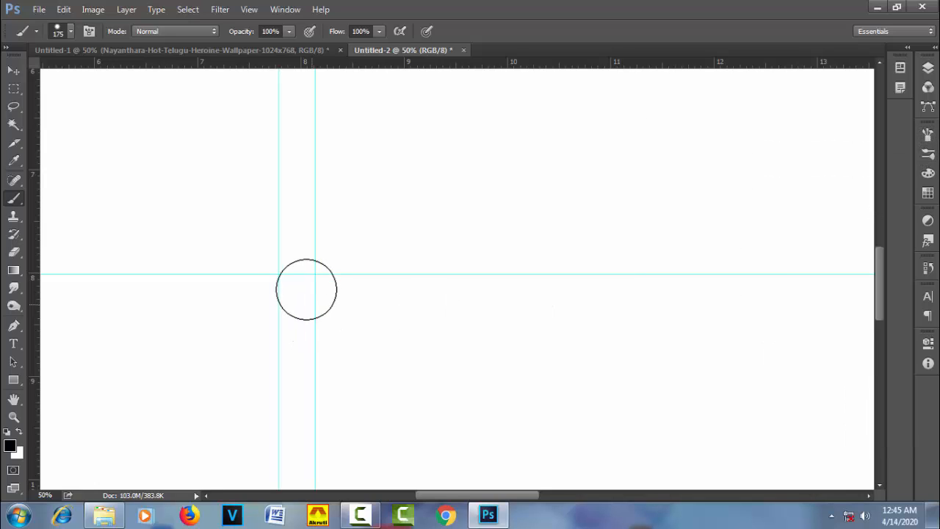
Paint a 175 px black dot on the horizontal guide, centred between the two close vertical guides, and a 90 px dot below it
{"action": "left_click", "coordinate": [296, 274]}
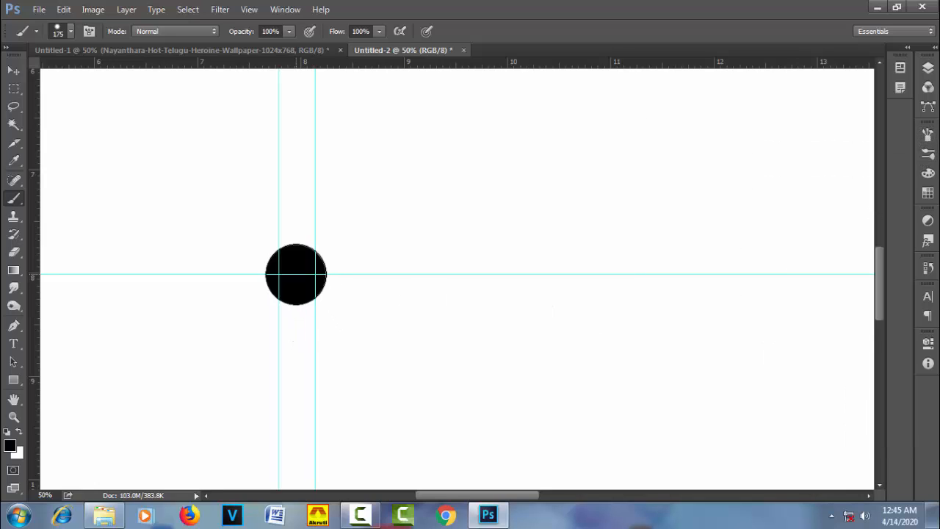
{"action": "key", "text": "bracketleft"}
{"action": "key", "text": "bracketleft"}
{"action": "key", "text": "bracketleft"}
{"action": "key", "text": "bracketleft"}
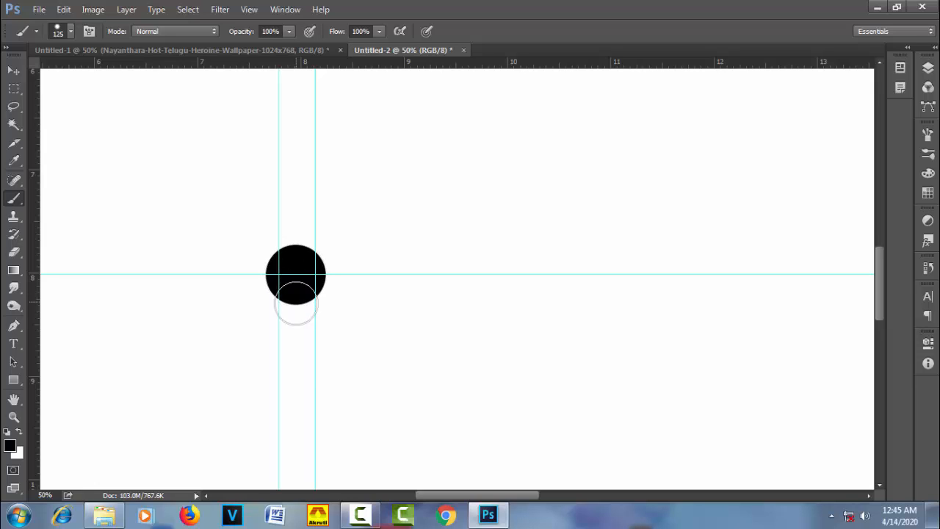
{"action": "left_click", "coordinate": [297, 371]}
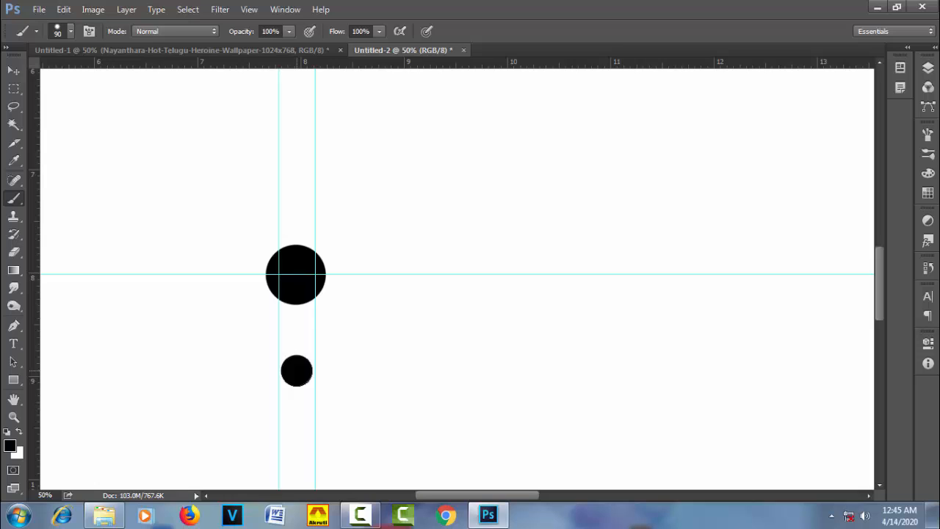
Select the small lower dot with a rectangular marquee and copy it to a new layer
{"action": "key", "text": "m"}
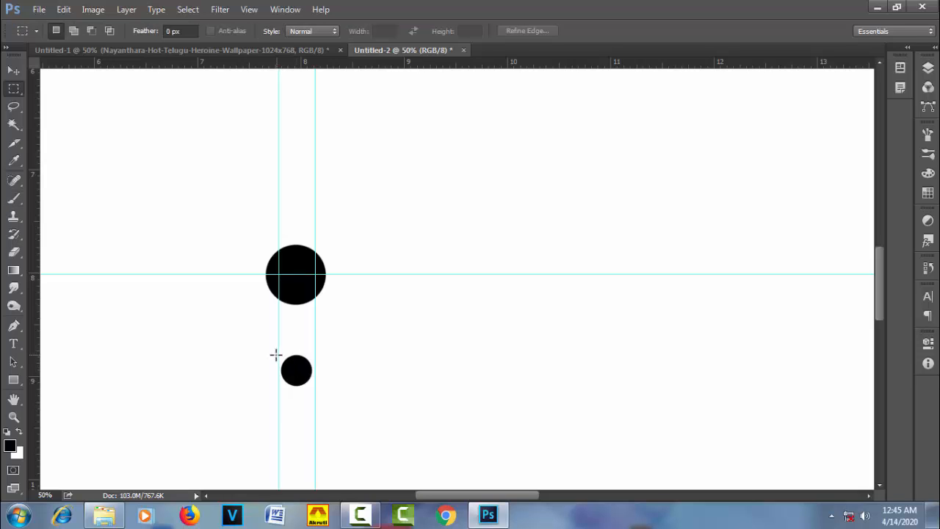
{"action": "left_click_drag", "start_coordinate": [267, 343], "coordinate": [332, 395]}
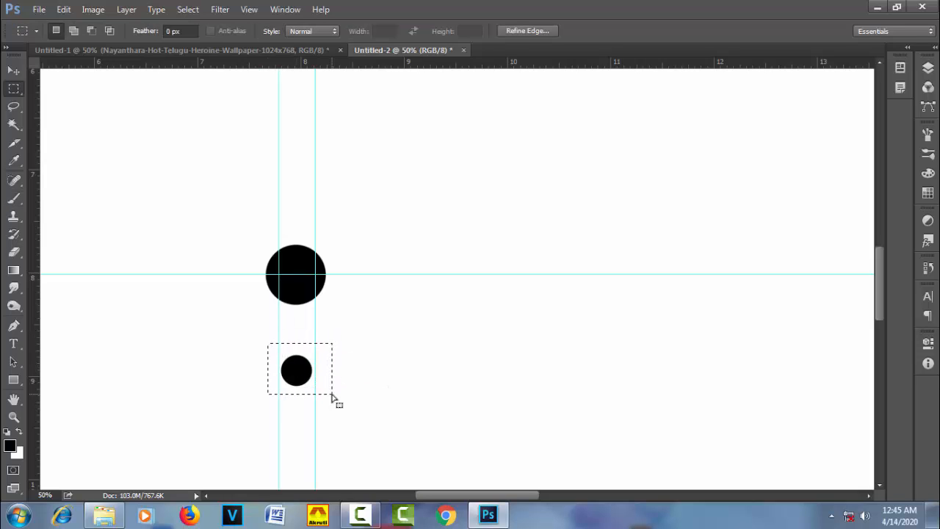
{"action": "key", "text": "ctrl+j"}
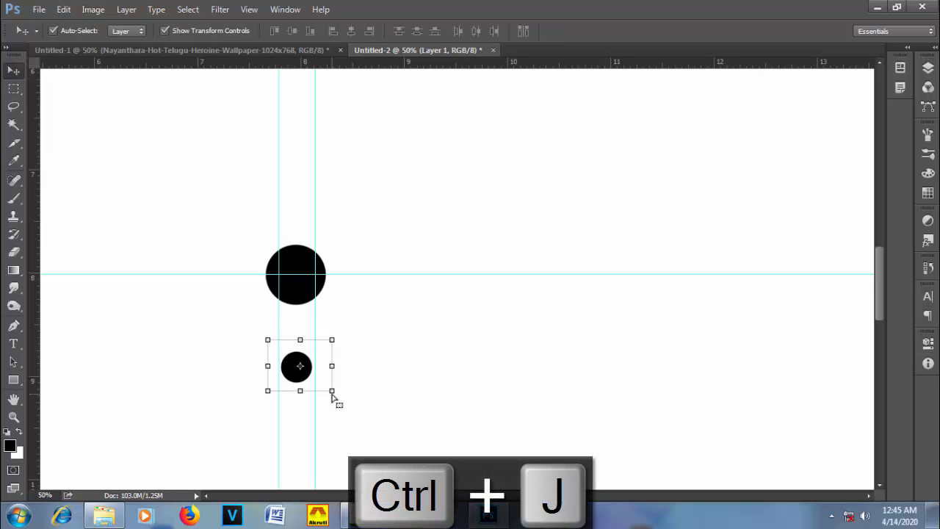
Move the copied dot straight up to mirror the lower dot above the large one, and merge its layer down
{"action": "key", "text": "shift+Up"}
{"action": "key", "text": "shift+Up"}
{"action": "key", "text": "shift+Up"}
{"action": "key", "text": "shift+Up"}
{"action": "key", "text": "shift+Up"}
{"action": "key", "text": "shift+Up"}
{"action": "key", "text": "shift+Up"}
{"action": "key", "text": "shift+Up"}
{"action": "key", "text": "shift+Up"}
{"action": "key", "text": "shift+Up"}
{"action": "key", "text": "shift+Up"}
{"action": "key", "text": "shift+Up"}
{"action": "key", "text": "shift+Up"}
{"action": "key", "text": "shift+Up"}
{"action": "key", "text": "shift+Up"}
{"action": "key", "text": "shift+Up"}
{"action": "key", "text": "shift+Up"}
{"action": "key", "text": "shift+Up"}
{"action": "key", "text": "shift+Up"}
{"action": "key", "text": "shift+Up"}
{"action": "key", "text": "shift+Up"}
{"action": "key", "text": "shift+Up"}
{"action": "key", "text": "shift+Up"}
{"action": "key", "text": "shift+Up"}
{"action": "key", "text": "shift+Up"}
{"action": "key", "text": "shift+Up"}
{"action": "key", "text": "shift+Up"}
{"action": "key", "text": "shift+Up"}
{"action": "key", "text": "shift+Up"}
{"action": "key", "text": "shift+Up"}
{"action": "key", "text": "shift+Up"}
{"action": "key", "text": "shift+Up"}
{"action": "key", "text": "shift+Up"}
{"action": "key", "text": "shift+Up"}
{"action": "key", "text": "shift+Up"}
{"action": "key", "text": "shift+Up"}
{"action": "key", "text": "shift+Up"}
{"action": "key", "text": "shift+Up"}
{"action": "key", "text": "shift+Up"}
{"action": "key", "text": "shift+Up"}
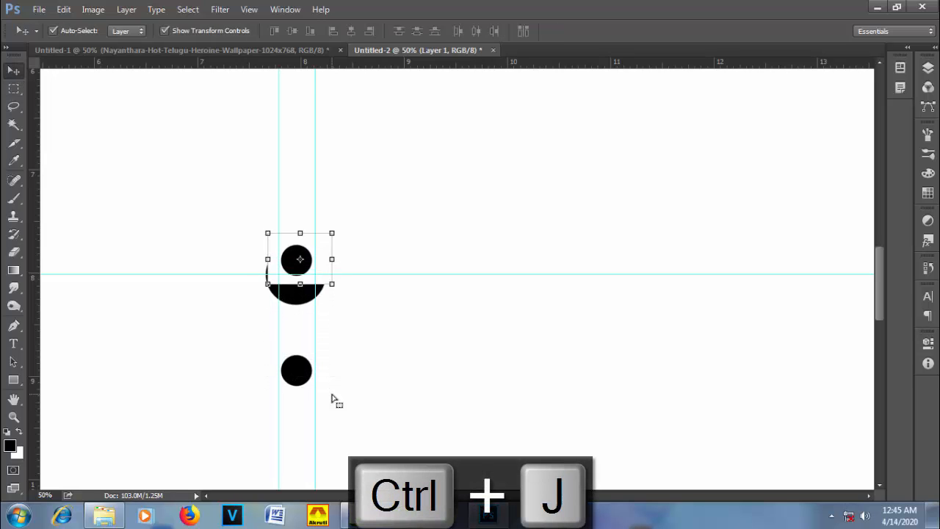
{"action": "key", "text": "shift+Up"}
{"action": "key", "text": "shift+Up"}
{"action": "key", "text": "shift+Up"}
{"action": "key", "text": "shift+Up"}
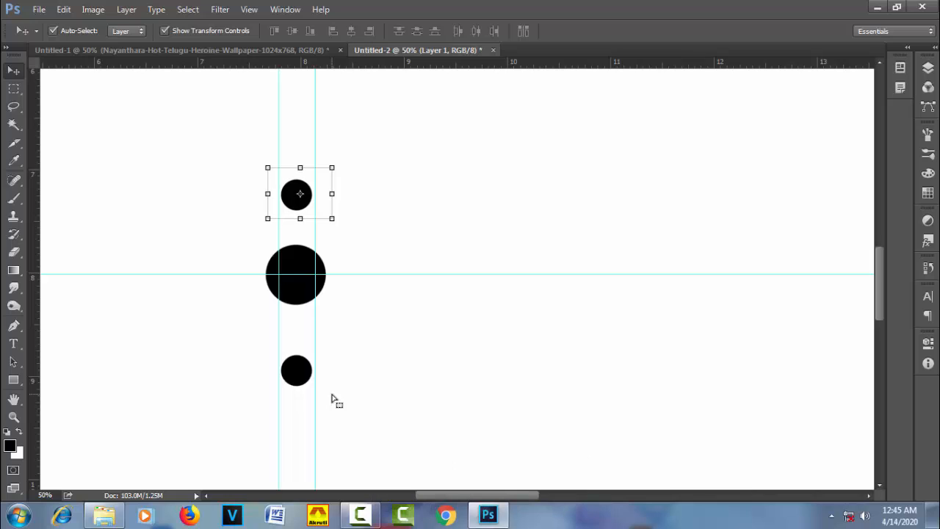
{"action": "key", "text": "shift+Up"}
{"action": "key", "text": "shift+Up"}
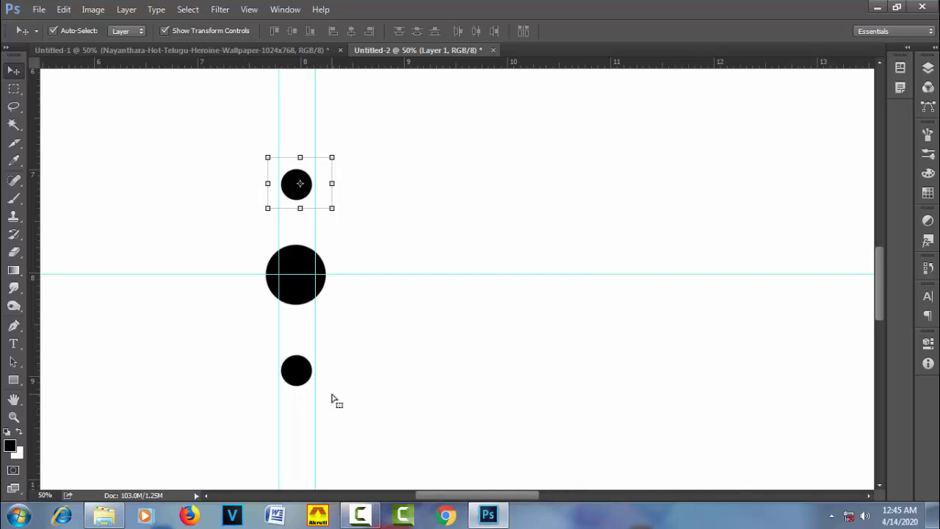
{"action": "key", "text": "shift+Up"}
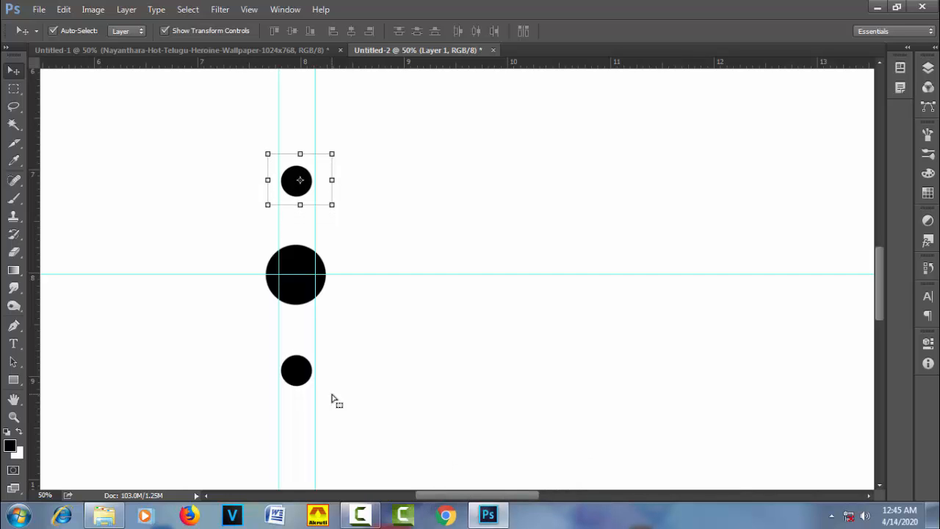
{"action": "key", "text": "ctrl+e"}
Select both small dots and shift them right until their left edges meet the vertical guide at about 8.1, and deselect
{"action": "left_click", "coordinate": [14, 88]}
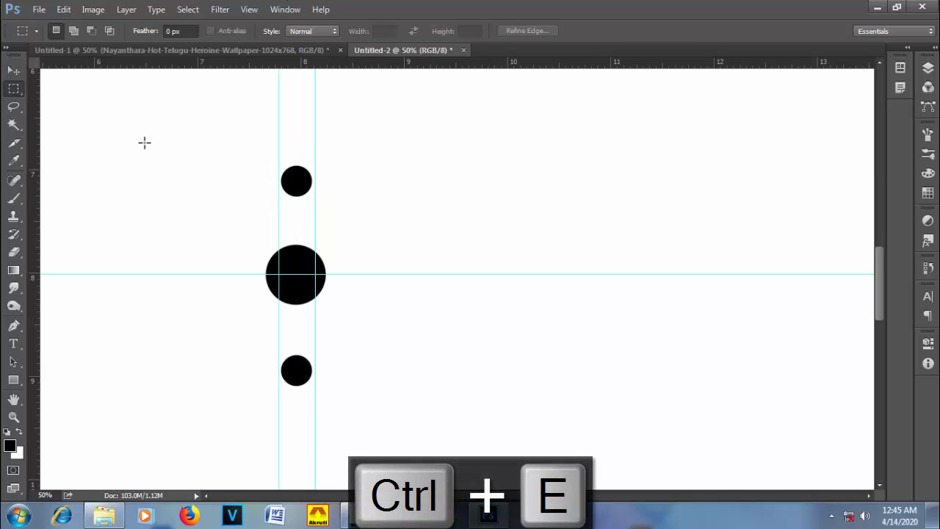
{"action": "left_click_drag", "start_coordinate": [244, 147], "coordinate": [391, 215]}
{"action": "left_click_drag", "start_coordinate": [248, 341], "coordinate": [368, 412]}
{"action": "key", "text": "v"}
{"action": "key", "text": "shift+Right"}
{"action": "key", "text": "shift+Right"}
{"action": "key", "text": "shift+Right"}
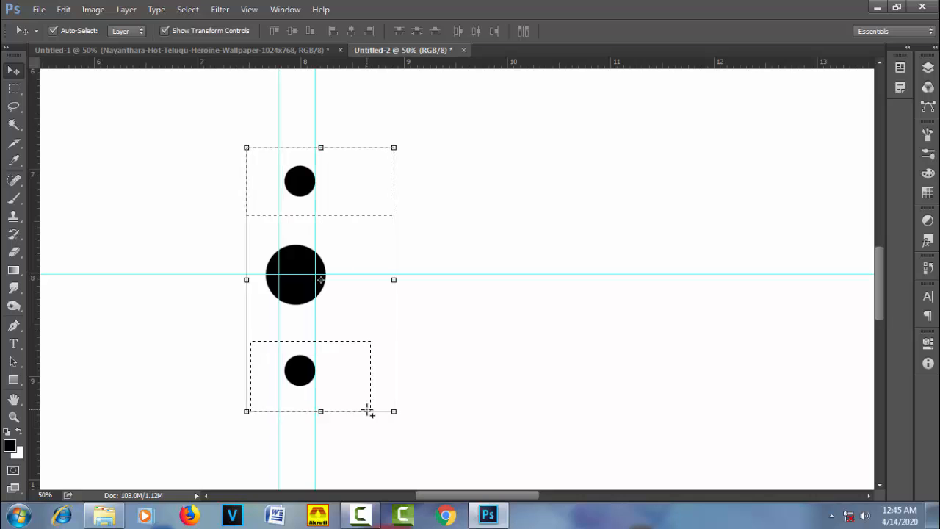
{"action": "key", "text": "shift+Right"}
{"action": "key", "text": "shift+Right"}
{"action": "key", "text": "shift+Right"}
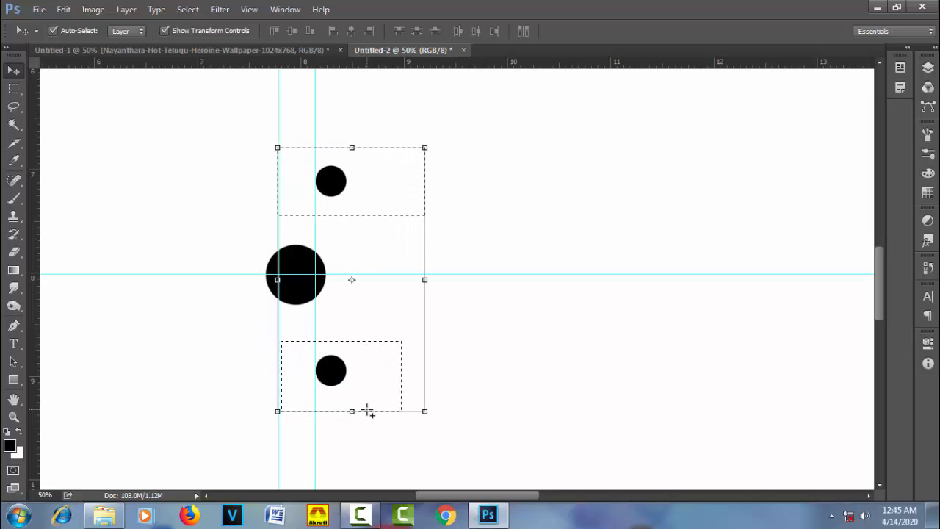
{"action": "key", "text": "ctrl+d"}
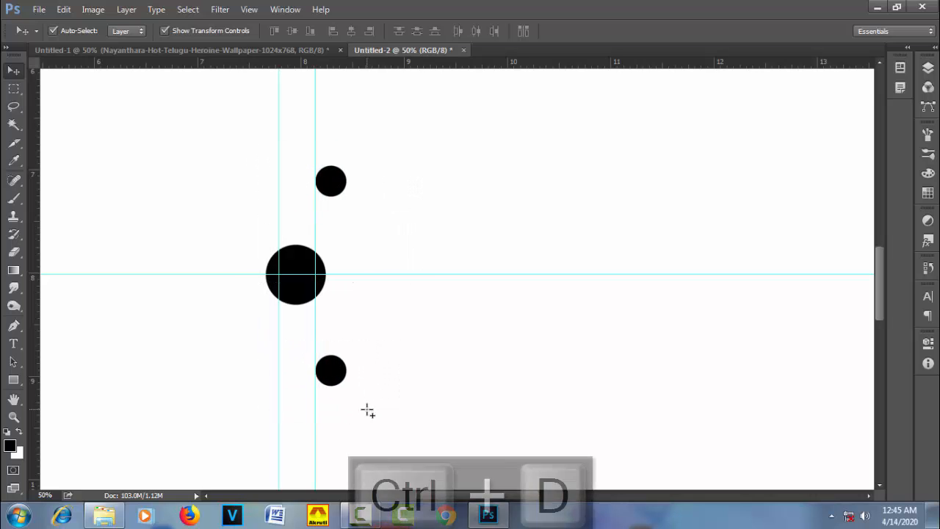
Add a vertical guide at the small dots' outer edge and horizontal guides at their inner edges and the large dot's top
{"action": "left_click_drag", "start_coordinate": [35, 227], "coordinate": [348, 224]}
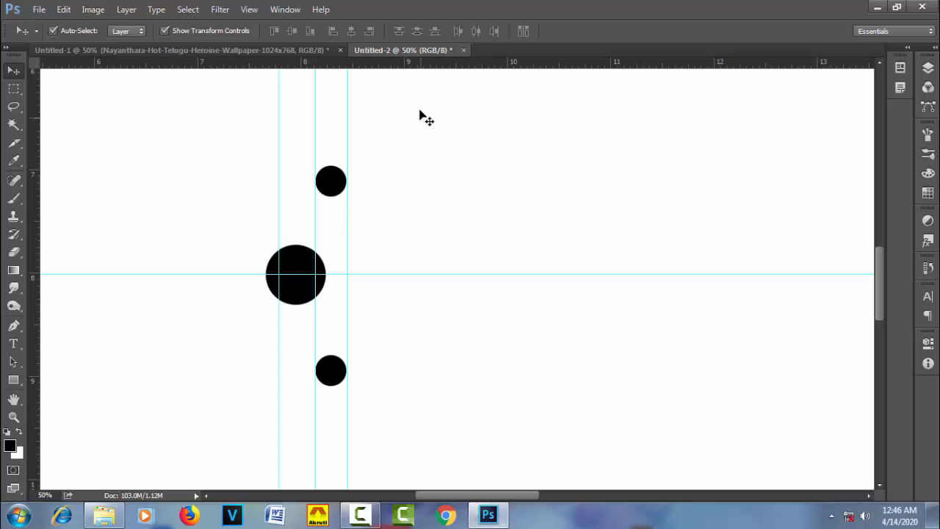
{"action": "left_click_drag", "start_coordinate": [418, 68], "coordinate": [418, 196]}
{"action": "left_click_drag", "start_coordinate": [444, 64], "coordinate": [444, 356]}
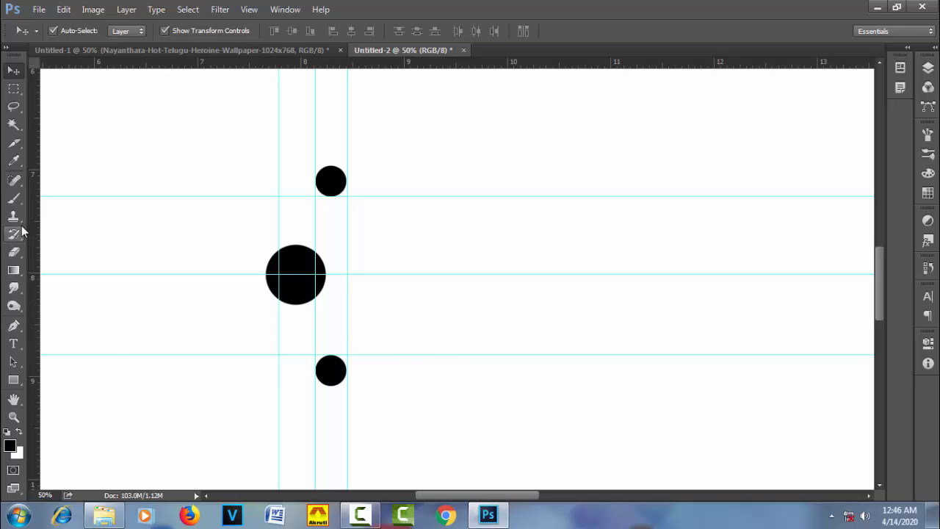
{"action": "left_click", "coordinate": [14, 198]}
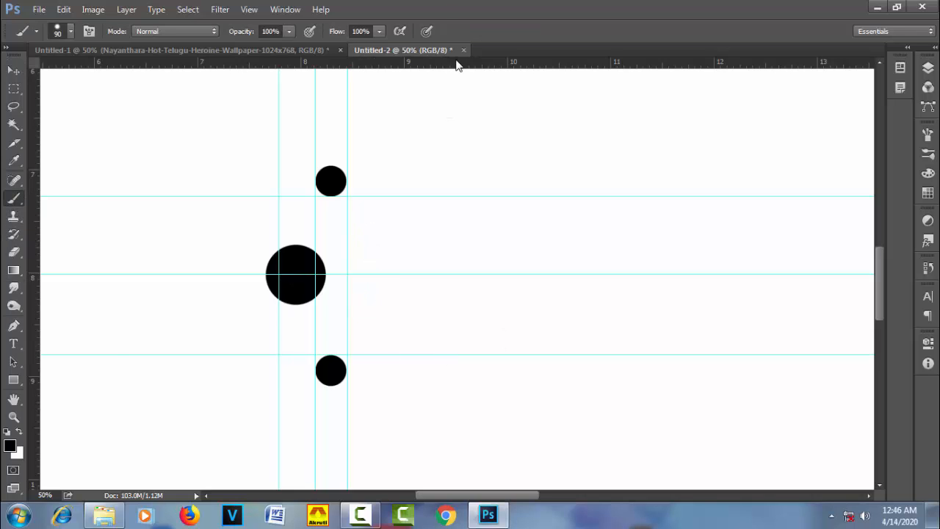
{"action": "left_click_drag", "start_coordinate": [453, 66], "coordinate": [451, 245]}
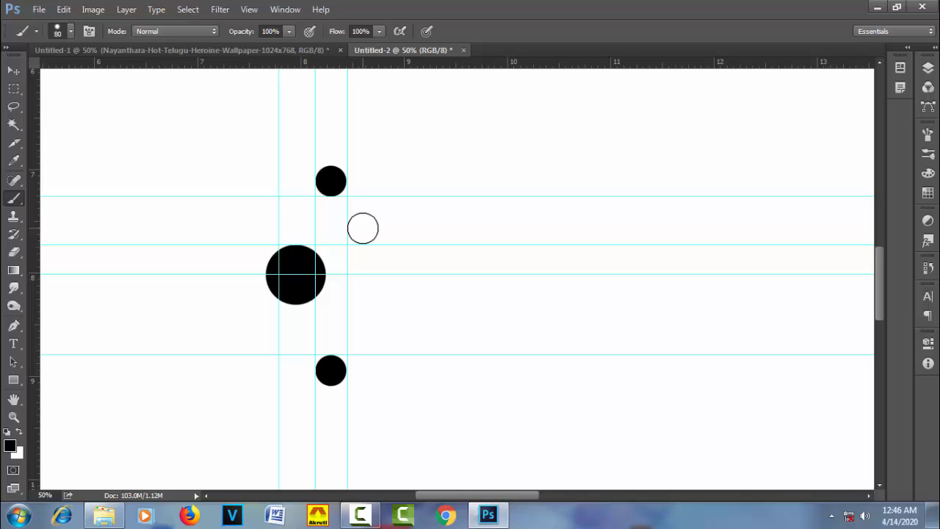
Paint a 60 px dot against the new vertical guide, midway between the upper two horizontal guides, and copy it to a new layer
{"action": "key", "text": "bracketleft"}
{"action": "left_click", "coordinate": [359, 224]}
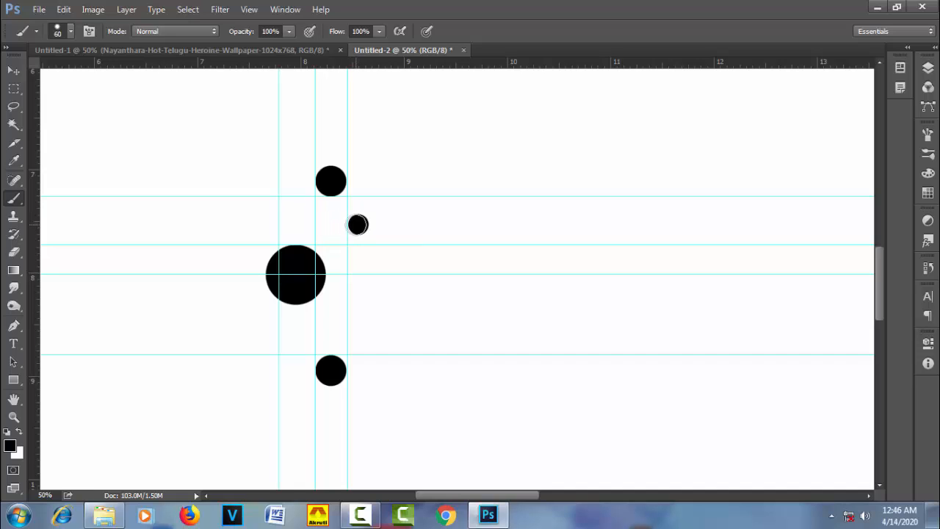
{"action": "key", "text": "m"}
{"action": "left_click_drag", "start_coordinate": [336, 210], "coordinate": [385, 245]}
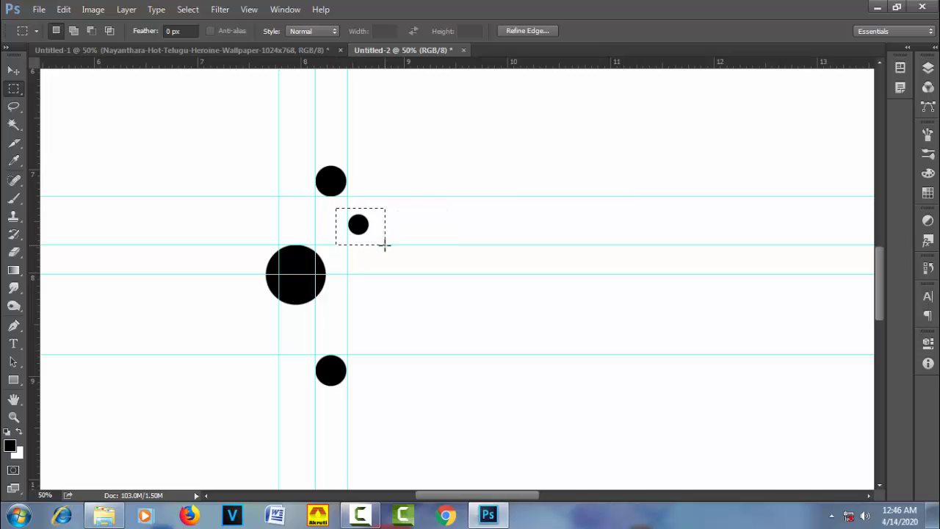
{"action": "key", "text": "ctrl+j"}
{"action": "key", "text": "v"}
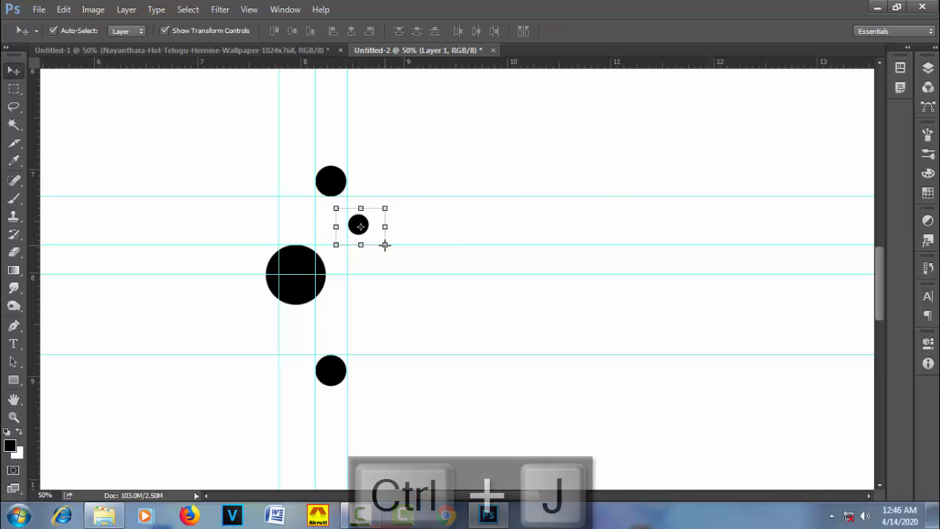
Move the copied 60 px dot straight down to mirror the original below the centre guide, and merge its layer down
{"action": "key", "text": "shift+Down"}
{"action": "key", "text": "shift+Down"}
{"action": "key", "text": "shift+Down"}
{"action": "key", "text": "shift+Down"}
{"action": "key", "text": "shift+Down"}
{"action": "key", "text": "shift+Down"}
{"action": "key", "text": "shift+Down"}
{"action": "key", "text": "shift+Down"}
{"action": "key", "text": "shift+Down"}
{"action": "key", "text": "shift+Down"}
{"action": "key", "text": "shift+Down"}
{"action": "key", "text": "shift+Down"}
{"action": "key", "text": "shift+Down"}
{"action": "key", "text": "shift+Down"}
{"action": "key", "text": "shift+Down"}
{"action": "key", "text": "shift+Down"}
{"action": "key", "text": "shift+Down"}
{"action": "key", "text": "shift+Down"}
{"action": "key", "text": "shift+Down"}
{"action": "key", "text": "shift+Down"}
{"action": "key", "text": "shift+Down"}
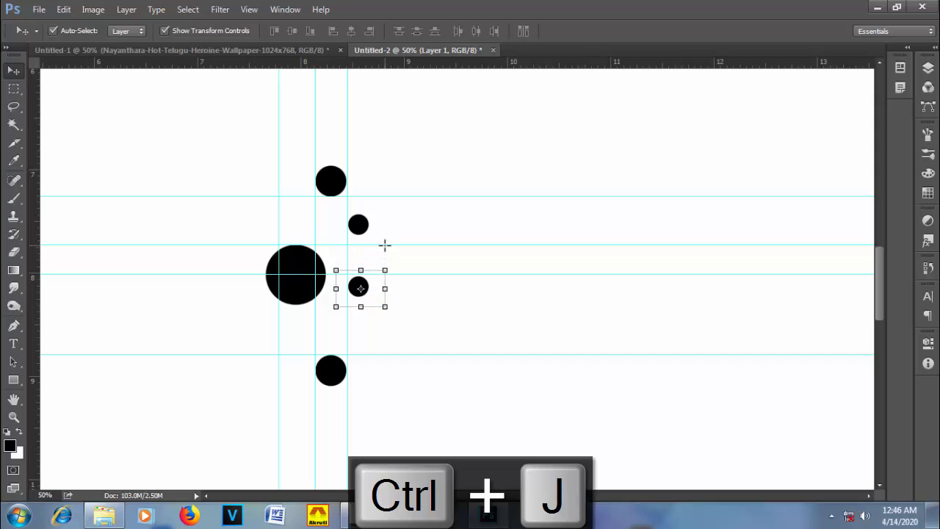
{"action": "key", "text": "shift+Down"}
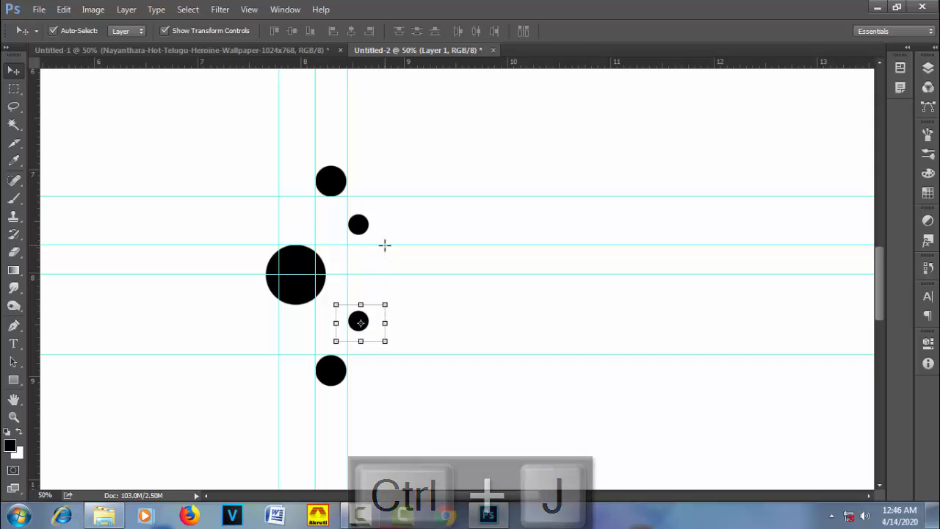
{"action": "key", "text": "ctrl+e"}
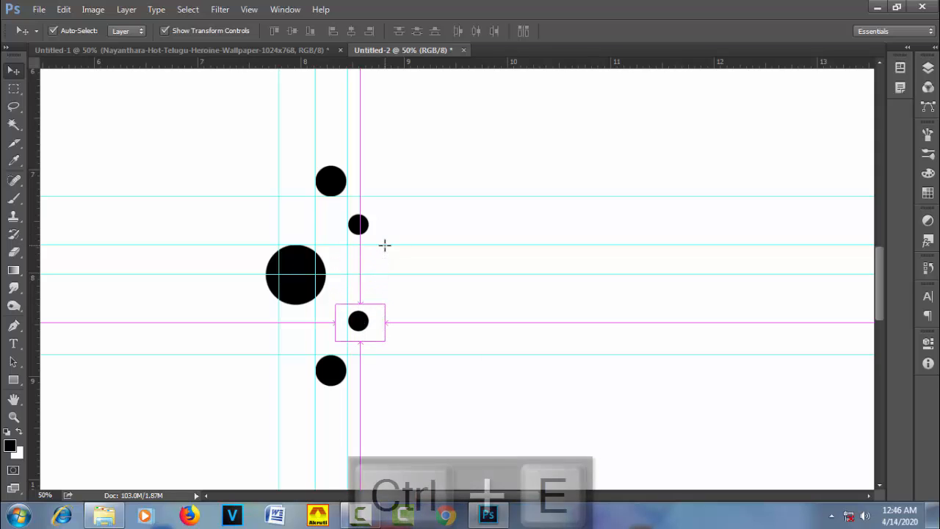
Copy the upper 60 px dot to a new layer and move it straight up beyond the upper 90 px dot
{"action": "key", "text": "m"}
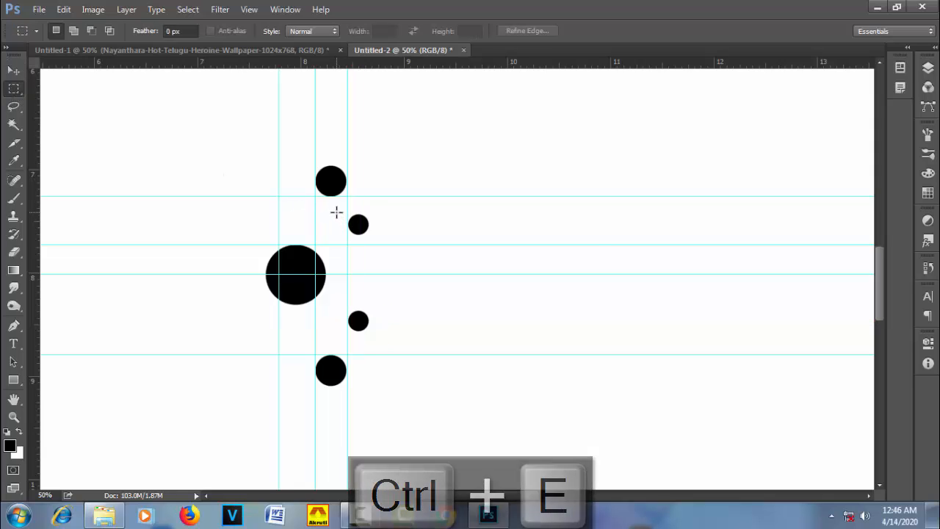
{"action": "left_click_drag", "start_coordinate": [336, 212], "coordinate": [382, 244]}
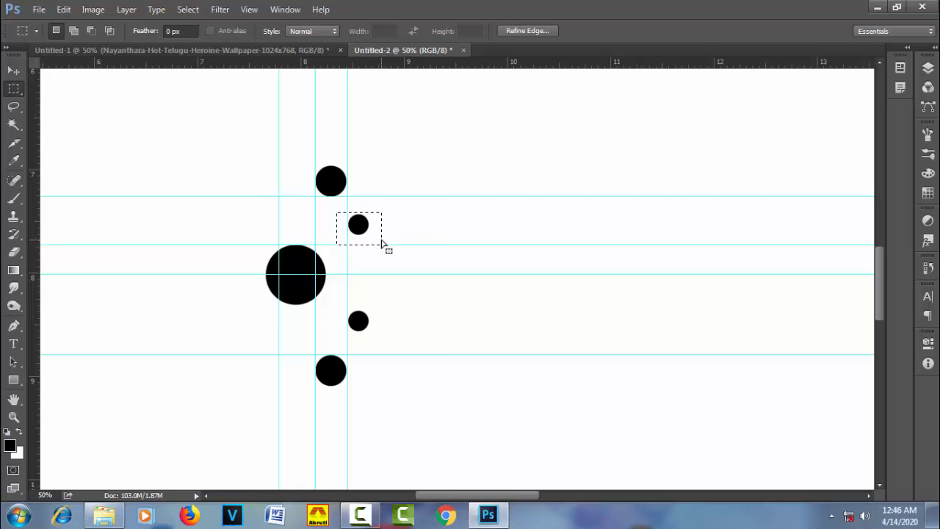
{"action": "key", "text": "ctrl+j"}
{"action": "key", "text": "v"}
{"action": "key", "text": "shift+Up"}
{"action": "key", "text": "shift+Up"}
{"action": "key", "text": "shift+Up"}
{"action": "key", "text": "shift+Up"}
{"action": "key", "text": "shift+Up"}
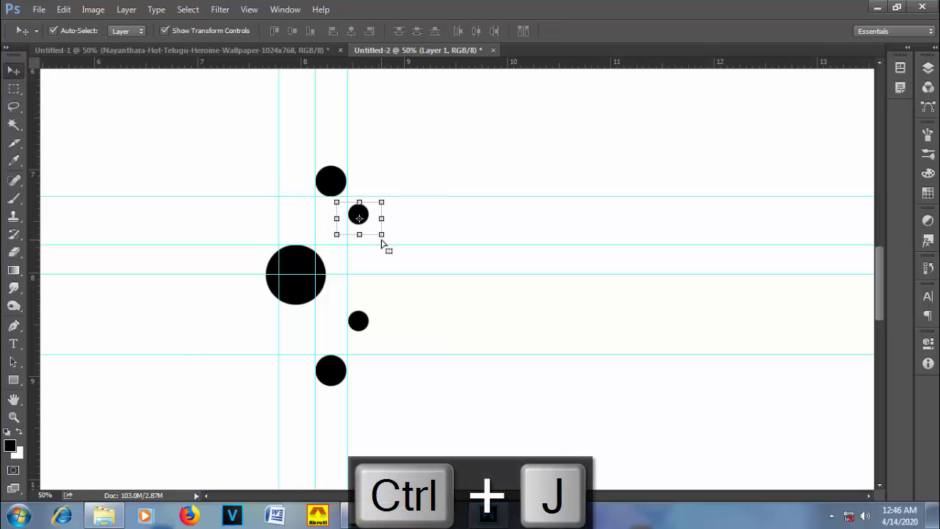
{"action": "key", "text": "shift+Up"}
{"action": "key", "text": "shift+Up"}
{"action": "key", "text": "shift+Up"}
{"action": "key", "text": "shift+Up"}
{"action": "key", "text": "shift+Up"}
{"action": "key", "text": "shift+Up"}
{"action": "key", "text": "shift+Up"}
{"action": "key", "text": "shift+Up"}
{"action": "key", "text": "shift+Up"}
{"action": "key", "text": "shift+Up"}
{"action": "key", "text": "shift+Up"}
{"action": "key", "text": "shift+Up"}
{"action": "key", "text": "shift+Up"}
{"action": "key", "text": "shift+Up"}
{"action": "key", "text": "shift+Up"}
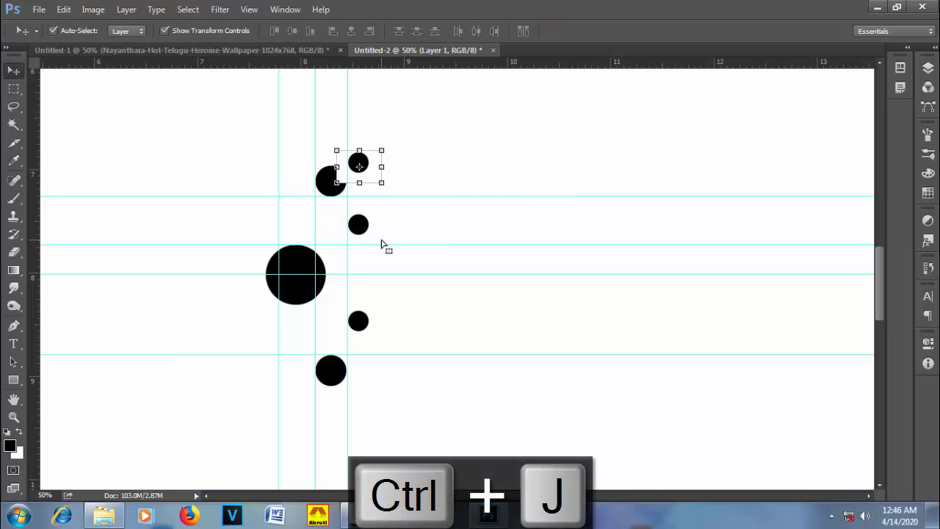
{"action": "key", "text": "shift+Up"}
{"action": "key", "text": "shift+Up"}
{"action": "key", "text": "shift+Up"}
{"action": "key", "text": "shift+Up"}
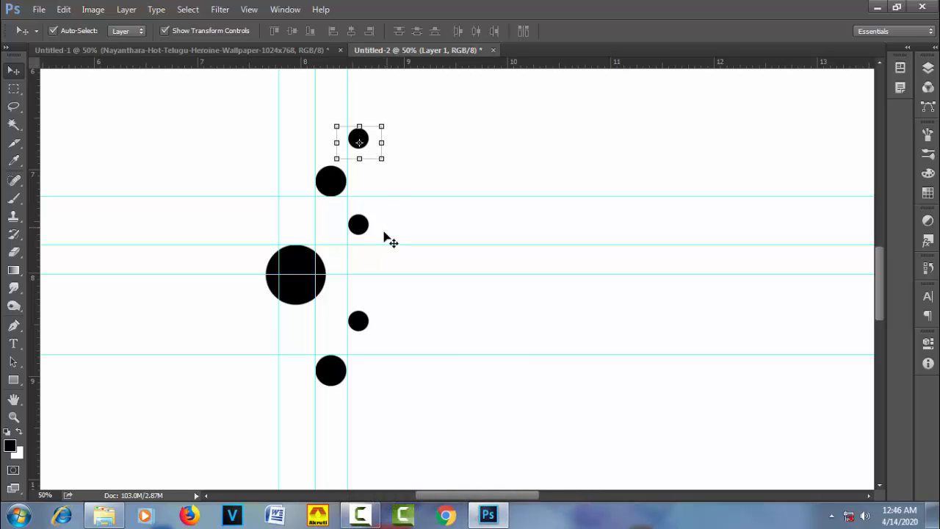
Duplicate the topmost dot to just below the lower 90 px dot and merge both copy layers into the background
{"action": "left_click_drag", "start_coordinate": [375, 154], "coordinate": [405, 409]}
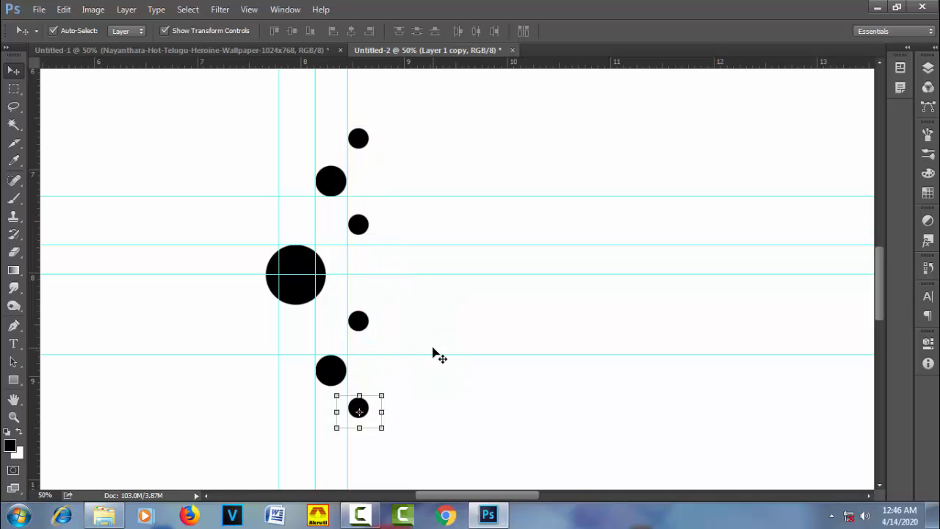
{"action": "key", "text": "ctrl+e"}
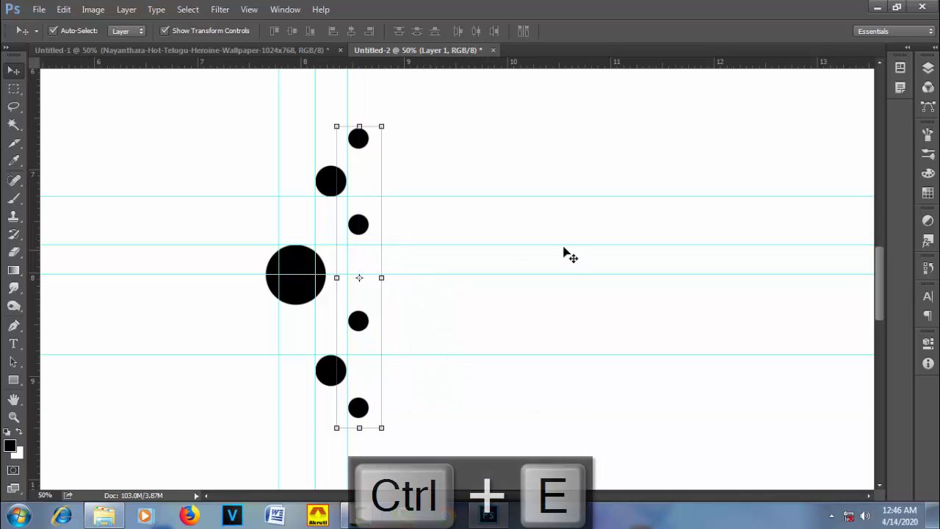
{"action": "key", "text": "ctrl+e"}
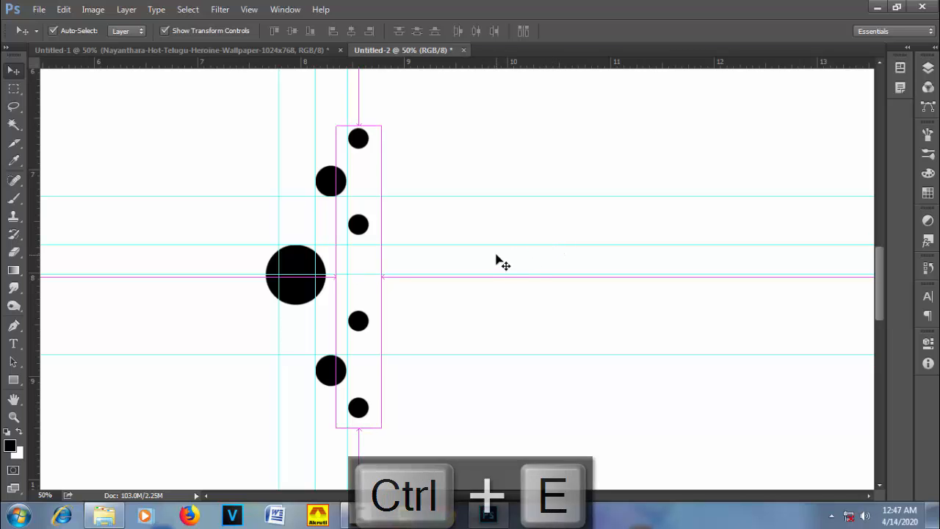
Hide the guides and enclose all seven dots in a rectangular marquee
{"action": "key", "text": "ctrl+semicolon"}
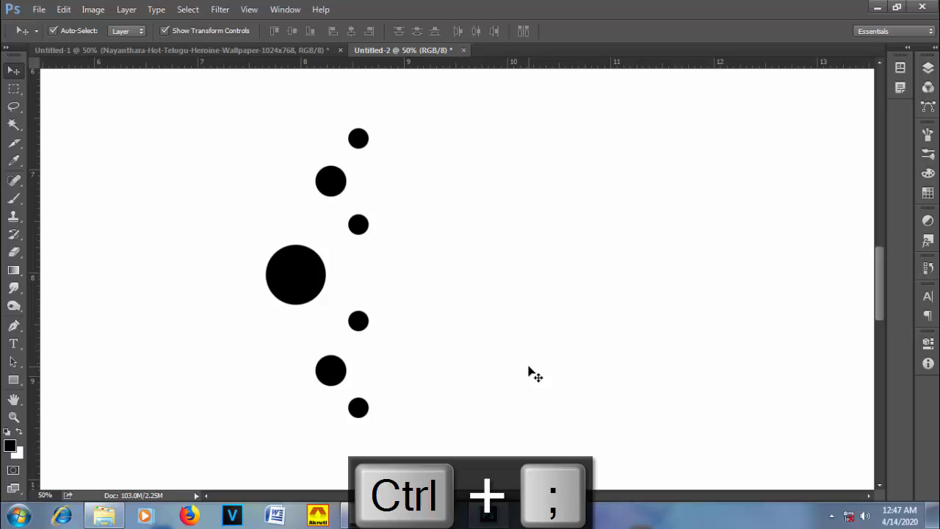
{"action": "left_click", "coordinate": [13, 89]}
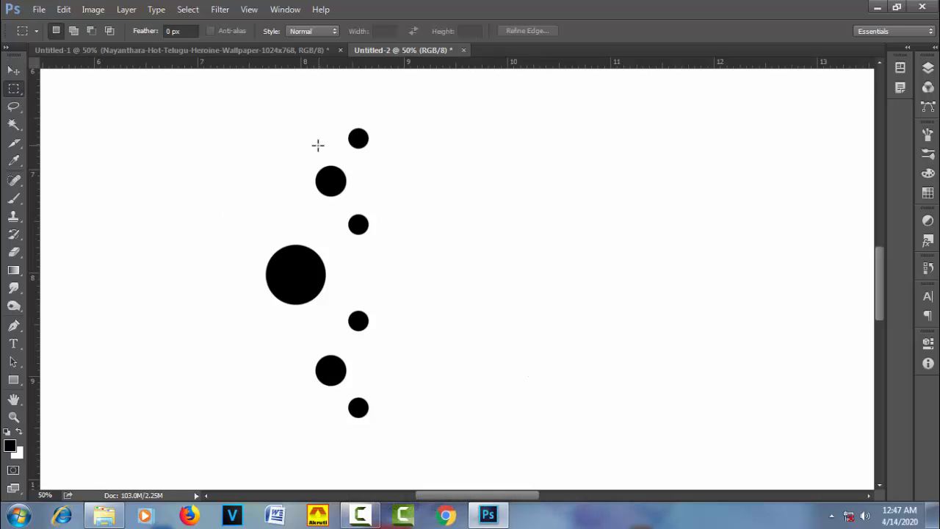
{"action": "left_click_drag", "start_coordinate": [244, 126], "coordinate": [420, 421]}
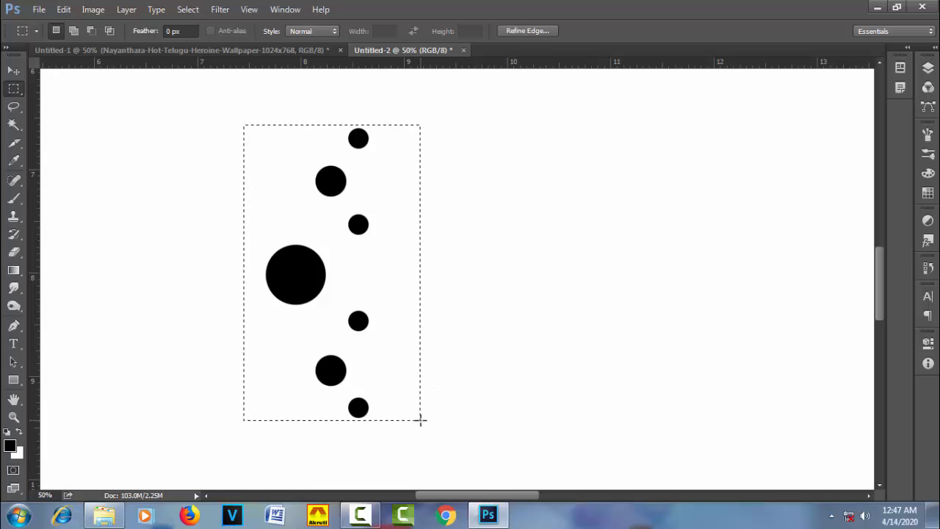
Define the selected dot pattern as a brush preset named HAIR BRUSH
{"action": "left_click", "coordinate": [63, 9]}
{"action": "left_click", "coordinate": [202, 321]}
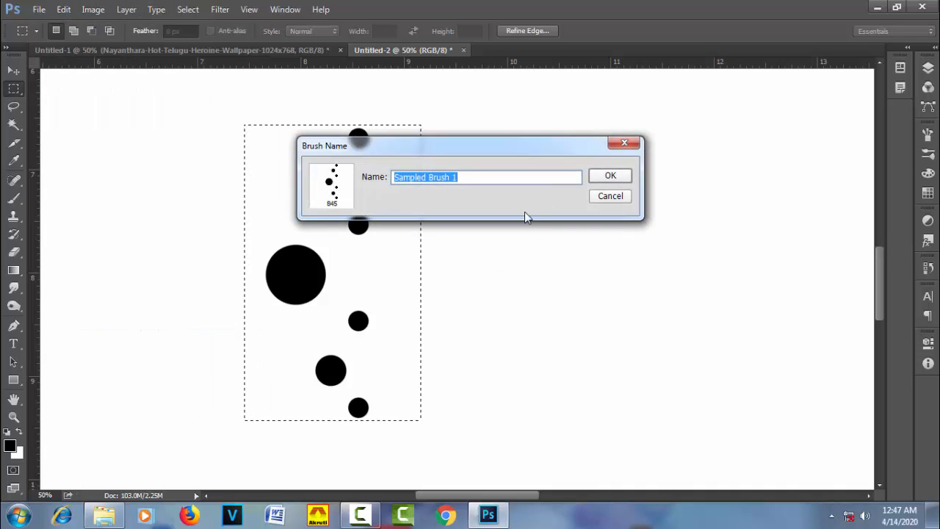
{"action": "type", "text": "H"}
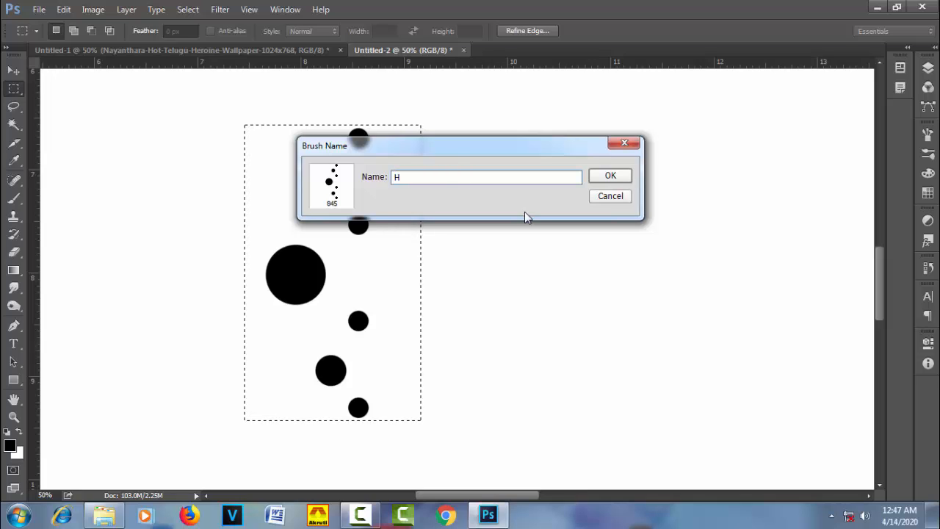
{"action": "type", "text": "AIR "}
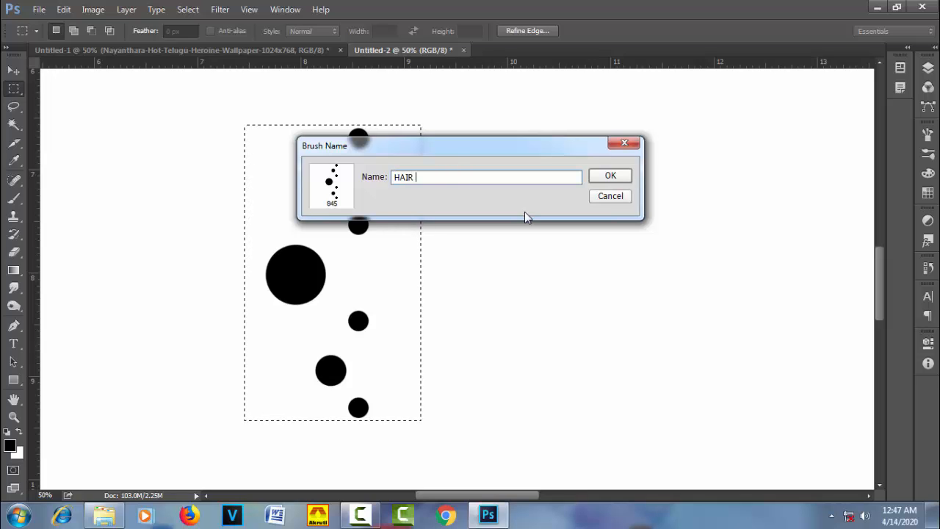
{"action": "type", "text": "BRUSH"}
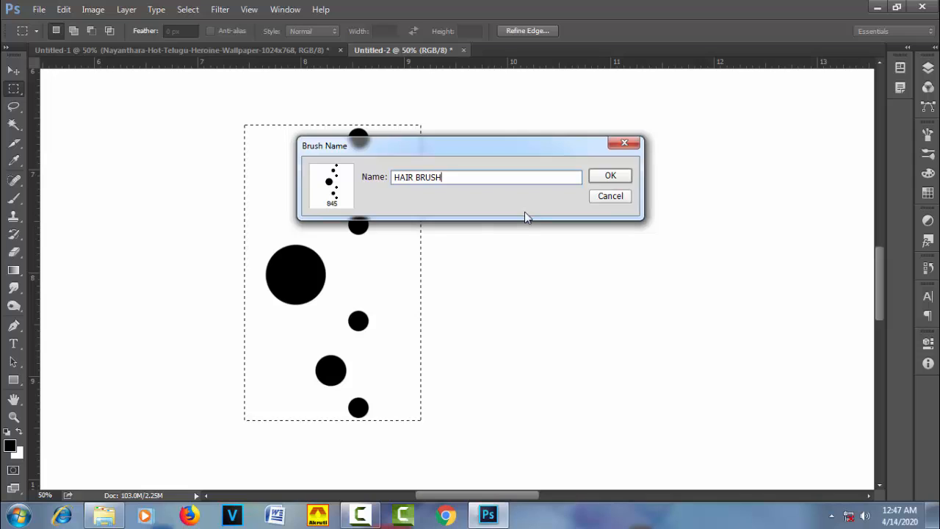
{"action": "key", "text": "Return"}
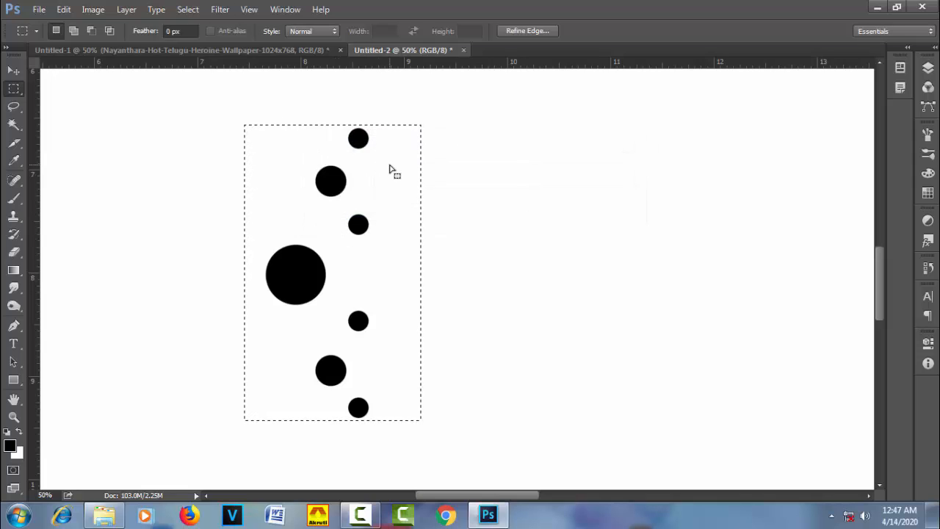
Deselect and fill the Background layer with white to clear the dots
{"action": "key", "text": "ctrl+d"}
{"action": "left_click", "coordinate": [929, 67]}
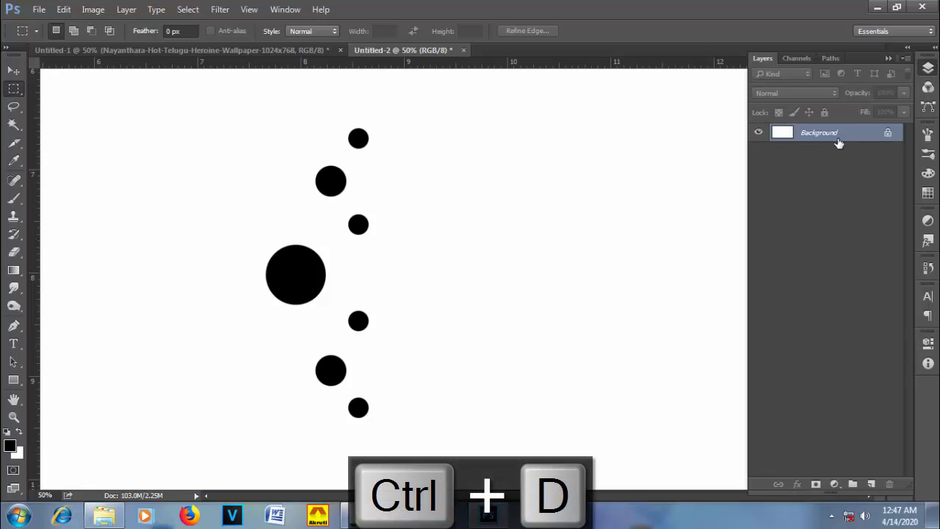
{"action": "key", "text": "ctrl+Delete"}
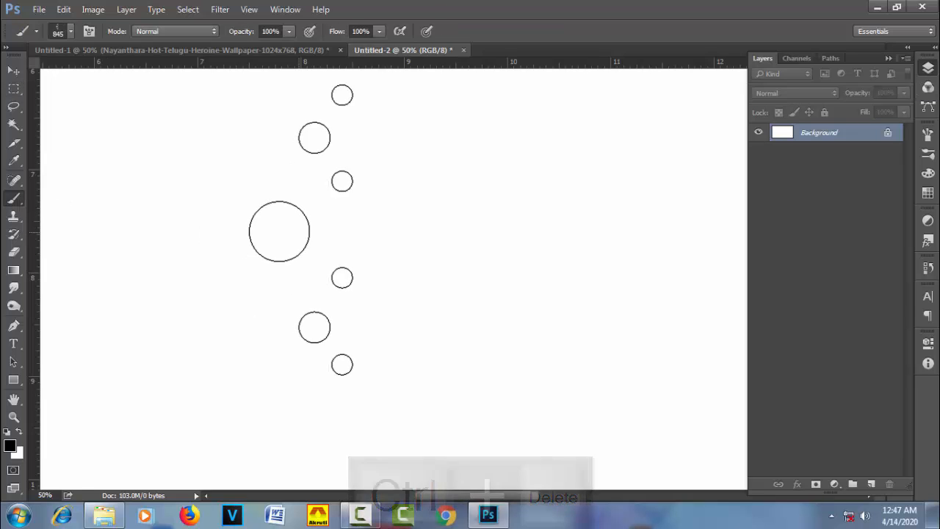
Use the 845 px dot-pattern tip for the Brush tool and reduce its size to 500 px
{"action": "right_click", "coordinate": [280, 246]}
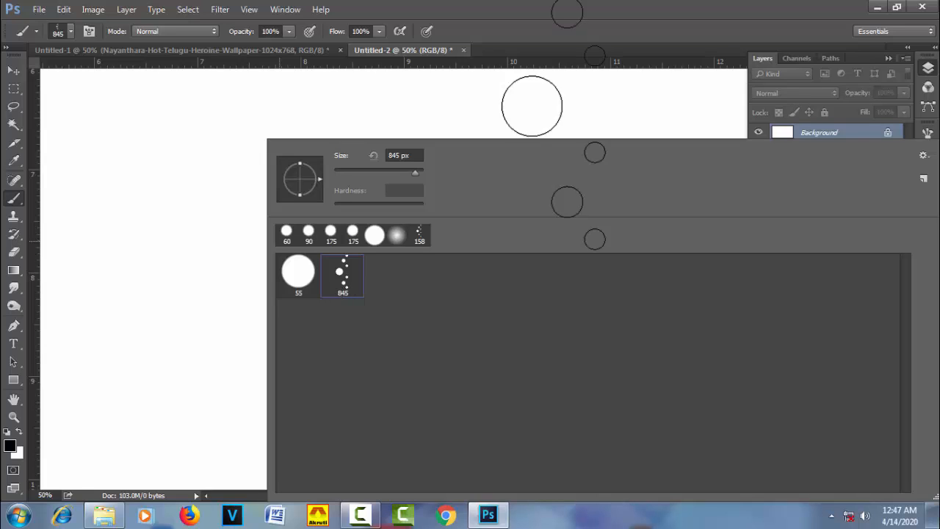
{"action": "left_click", "coordinate": [533, 31]}
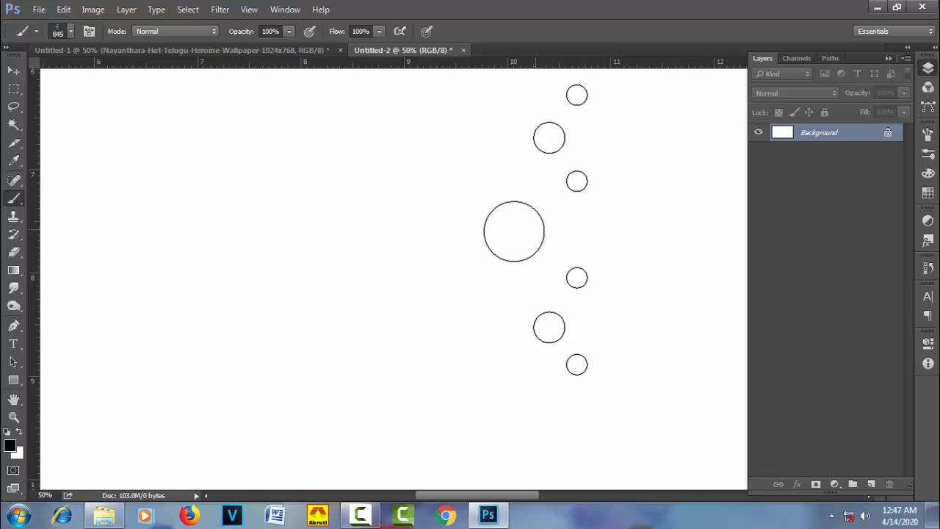
{"action": "key", "text": "bracketleft"}
{"action": "key", "text": "bracketleft"}
{"action": "key", "text": "bracketleft"}
{"action": "key", "text": "bracketleft"}
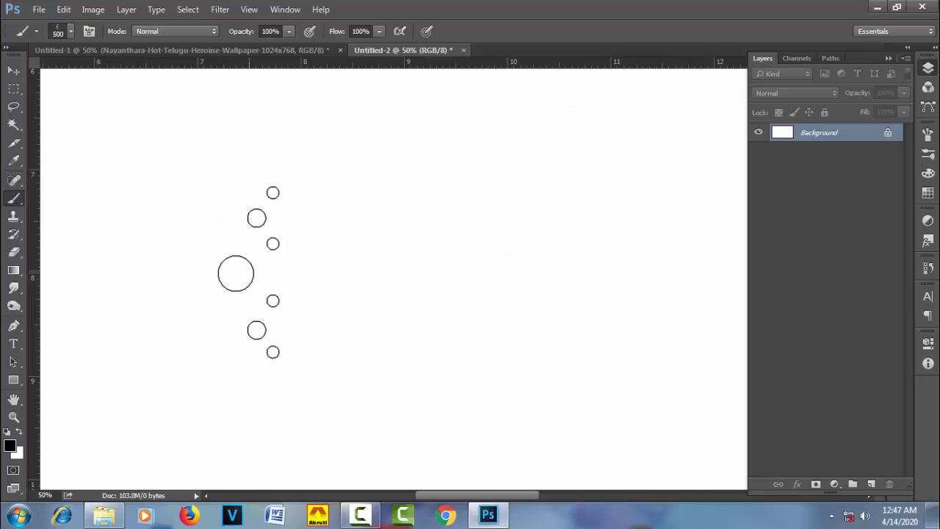
Paint wavy black hair strands across the middle of the blank canvas with the dot-pattern brush at 500 px and 400 px
{"action": "key", "text": "alt+space"}
{"action": "scroll", "coordinate": [268, 269], "scroll_direction": "down", "scroll_amount": 5}
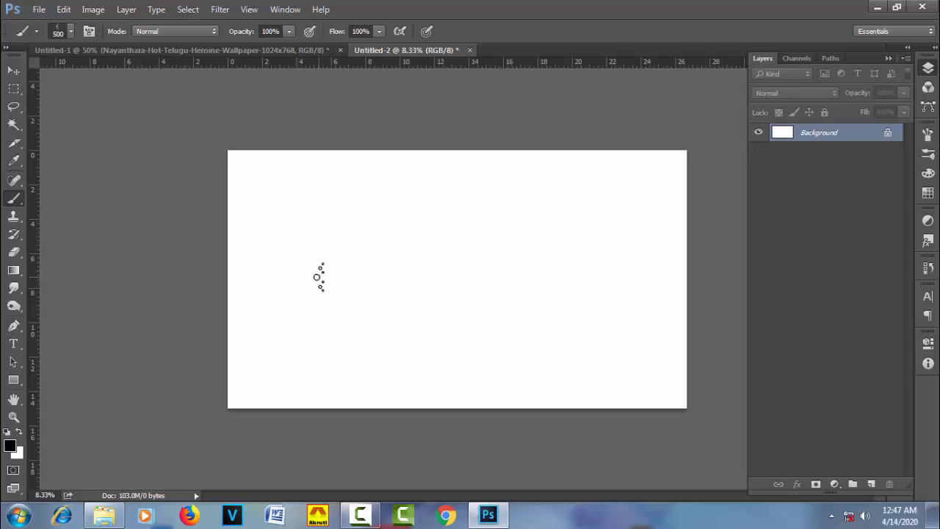
{"action": "mouse_move", "coordinate": [314, 278]}
{"action": "left_mouse_down"}
{"action": "mouse_move", "coordinate": [458, 222]}
{"action": "mouse_move", "coordinate": [388, 342]}
{"action": "mouse_move", "coordinate": [421, 332]}
{"action": "left_mouse_up"}
{"action": "key", "text": "bracketleft"}
{"action": "left_click_drag", "start_coordinate": [373, 294], "coordinate": [491, 266]}
{"action": "left_click_drag", "start_coordinate": [421, 285], "coordinate": [508, 236]}
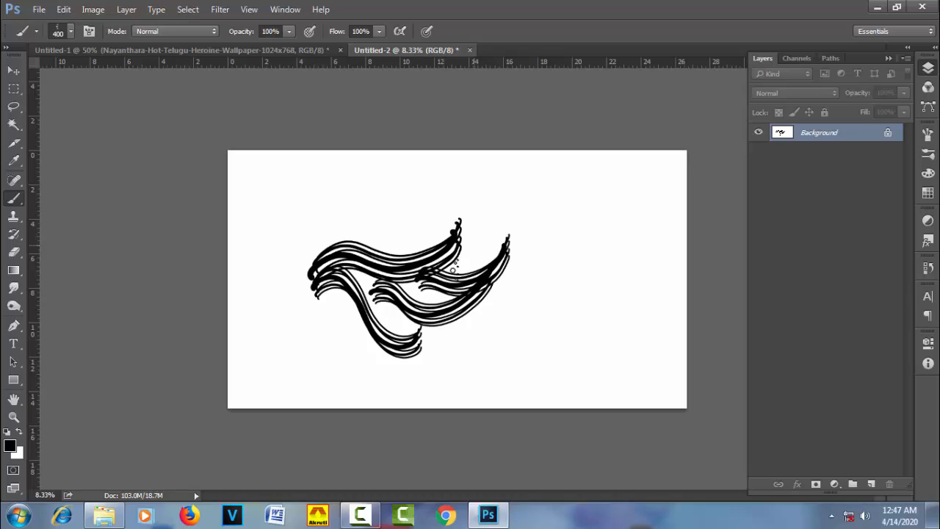
Add thinner strands beneath the others with the brush at 250 px, painting the lowest ones at 60% opacity
{"action": "key", "text": "bracketleft"}
{"action": "left_click_drag", "start_coordinate": [377, 305], "coordinate": [517, 271]}
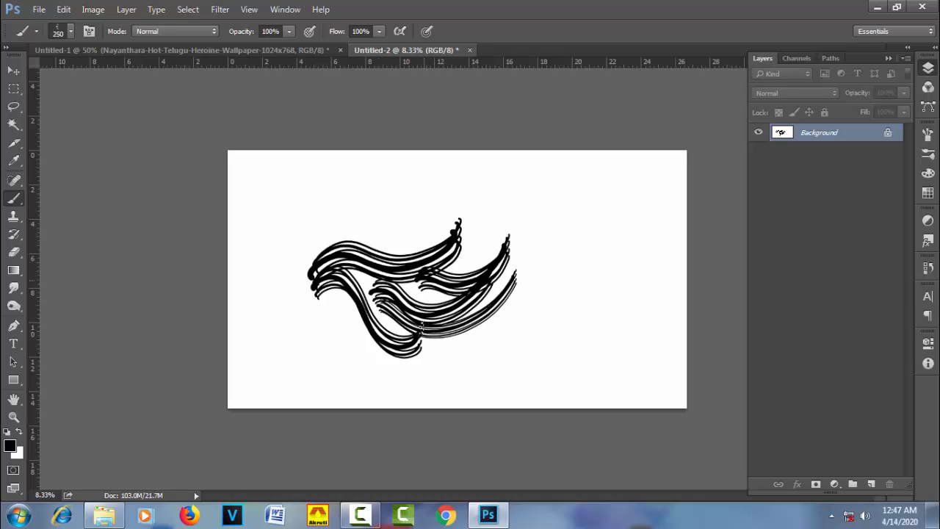
{"action": "mouse_move", "coordinate": [405, 346]}
{"action": "left_mouse_down"}
{"action": "mouse_move", "coordinate": [480, 349]}
{"action": "mouse_move", "coordinate": [444, 356]}
{"action": "mouse_move", "coordinate": [497, 333]}
{"action": "left_mouse_up"}
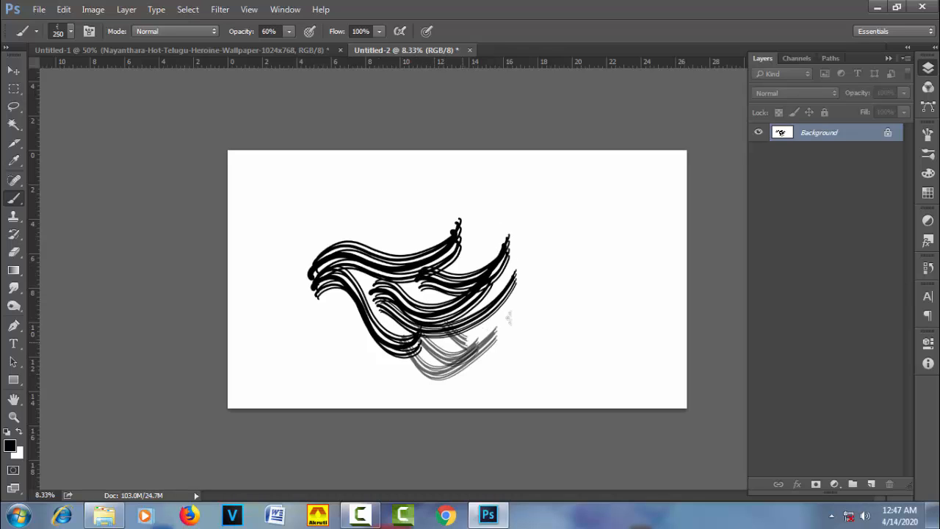
Paint another wavy strand below the black ones and two zigzag strands in the canvas's upper right, at 250 px and 60% opacity
{"action": "mouse_move", "coordinate": [305, 353]}
{"action": "left_mouse_down"}
{"action": "mouse_move", "coordinate": [390, 366]}
{"action": "mouse_move", "coordinate": [360, 337]}
{"action": "mouse_move", "coordinate": [416, 375]}
{"action": "left_mouse_up"}
{"action": "mouse_move", "coordinate": [545, 193]}
{"action": "left_mouse_down"}
{"action": "mouse_move", "coordinate": [550, 234]}
{"action": "mouse_move", "coordinate": [592, 284]}
{"action": "left_mouse_up"}
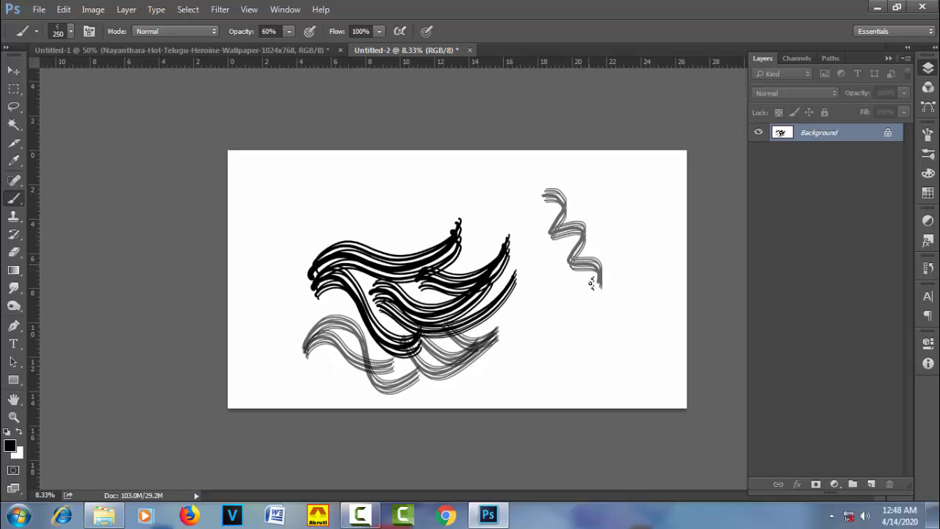
{"action": "left_click_drag", "start_coordinate": [538, 185], "coordinate": [570, 307]}
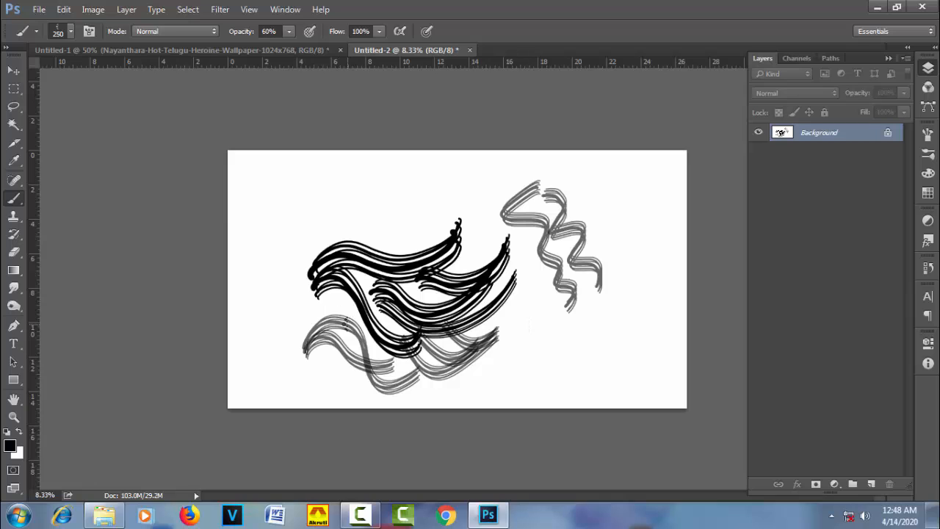
Clear the canvas to white and scribble a dense black mass on it with the brush at 1300 px and 100% opacity
{"action": "key", "text": "bracketright"}
{"action": "key", "text": "bracketright"}
{"action": "key", "text": "bracketright"}
{"action": "key", "text": "bracketright"}
{"action": "key", "text": "bracketright"}
{"action": "key", "text": "bracketright"}
{"action": "key", "text": "bracketright"}
{"action": "key", "text": "bracketright"}
{"action": "key", "text": "bracketright"}
{"action": "key", "text": "bracketright"}
{"action": "key", "text": "ctrl+Delete"}
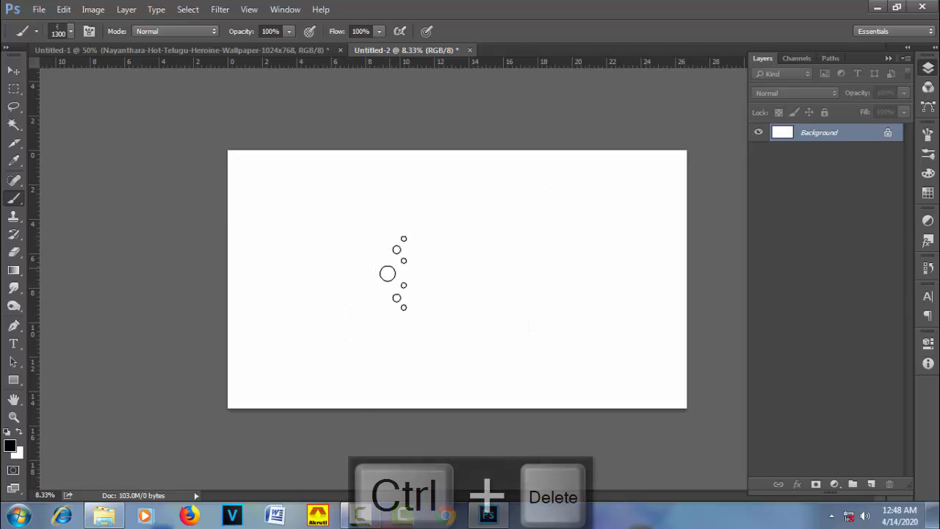
{"action": "mouse_move", "coordinate": [388, 273]}
{"action": "left_mouse_down"}
{"action": "mouse_move", "coordinate": [441, 261]}
{"action": "mouse_move", "coordinate": [397, 256]}
{"action": "mouse_move", "coordinate": [393, 274]}
{"action": "mouse_move", "coordinate": [409, 291]}
{"action": "mouse_move", "coordinate": [439, 286]}
{"action": "mouse_move", "coordinate": [452, 254]}
{"action": "mouse_move", "coordinate": [432, 245]}
{"action": "mouse_move", "coordinate": [440, 284]}
{"action": "mouse_move", "coordinate": [378, 249]}
{"action": "mouse_move", "coordinate": [360, 279]}
{"action": "mouse_move", "coordinate": [390, 286]}
{"action": "mouse_move", "coordinate": [481, 258]}
{"action": "mouse_move", "coordinate": [454, 287]}
{"action": "mouse_move", "coordinate": [408, 268]}
{"action": "left_mouse_up"}
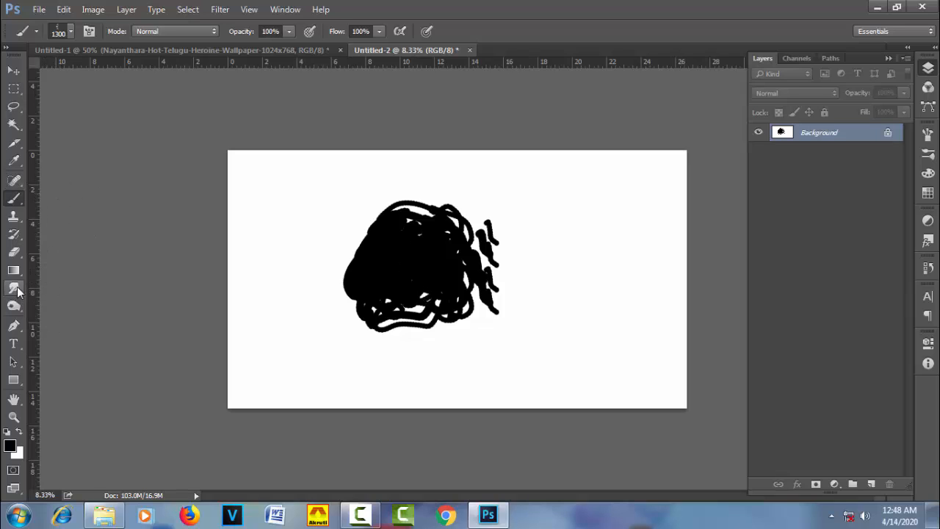
Switch to the Smudge tool at 90% strength with the dot-pattern tip at 800 px, and check its brush settings
{"action": "mouse_move", "coordinate": [13, 288]}
{"action": "left_mouse_down"}
{"action": "mouse_move", "coordinate": [59, 286]}
{"action": "mouse_move", "coordinate": [67, 313]}
{"action": "left_mouse_up"}
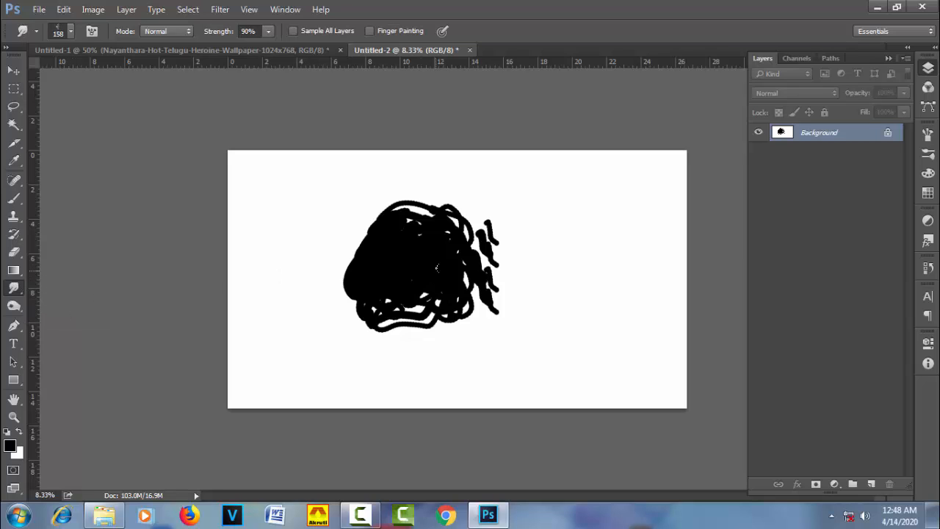
{"action": "key", "text": "bracketleft"}
{"action": "mouse_move", "coordinate": [429, 334]}
{"action": "left_mouse_down"}
{"action": "mouse_move", "coordinate": [482, 304]}
{"action": "mouse_move", "coordinate": [463, 327]}
{"action": "mouse_move", "coordinate": [487, 314]}
{"action": "left_mouse_up"}
{"action": "key", "text": "ctrl+z"}
{"action": "left_click", "coordinate": [928, 134]}
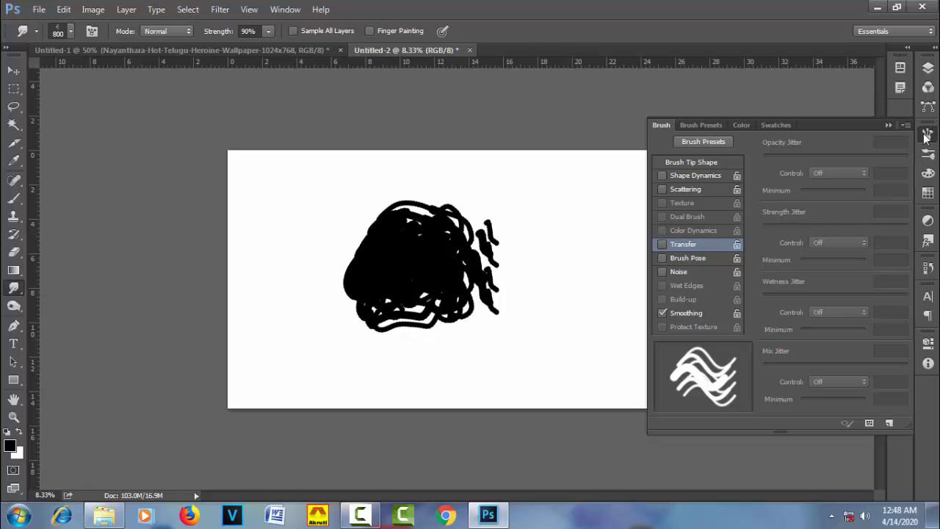
{"action": "left_click", "coordinate": [928, 136]}
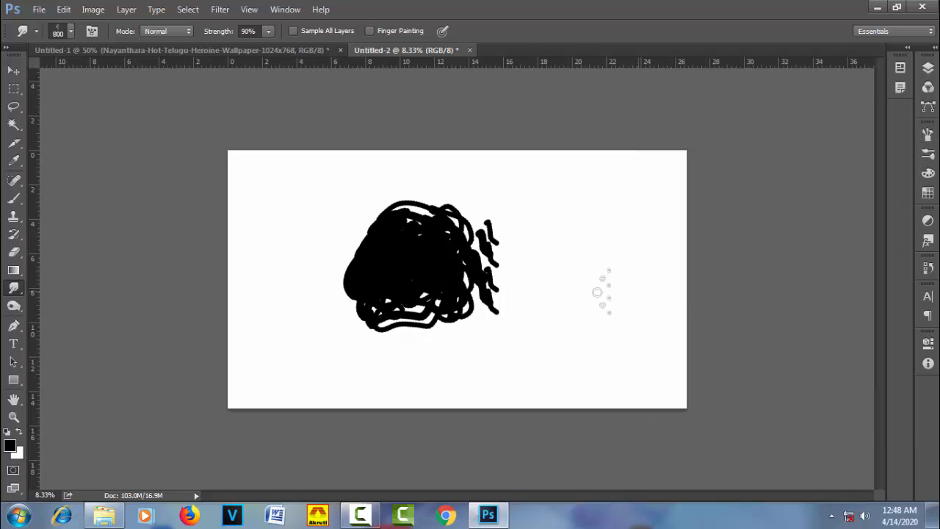
Smudge hair strands outward to both sides from the black mass's lower edge with the tip at 200 px
{"action": "left_click", "coordinate": [504, 318], "text": "ctrl"}
{"action": "left_click", "coordinate": [481, 336], "text": "ctrl"}
{"action": "left_click", "coordinate": [449, 360], "text": "ctrl"}
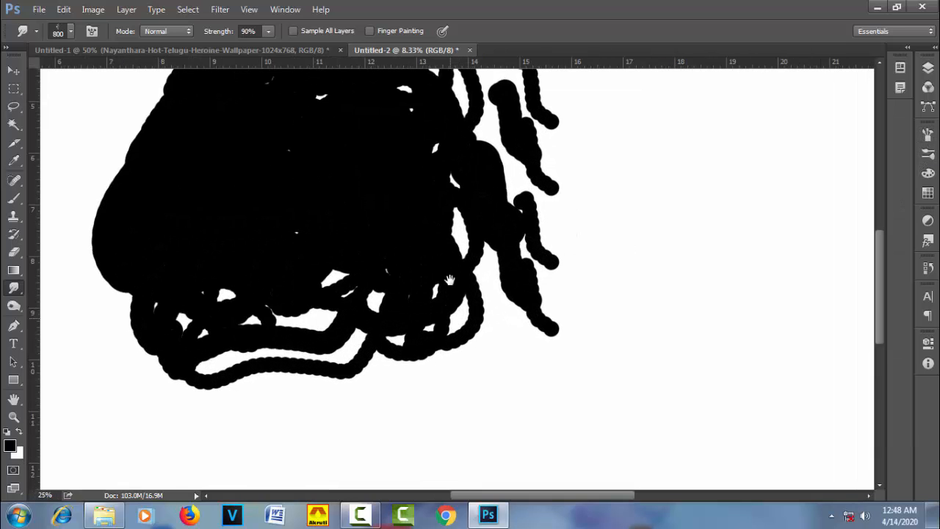
{"action": "left_click_drag", "start_coordinate": [449, 357], "coordinate": [450, 261]}
{"action": "key", "text": "bracketleft"}
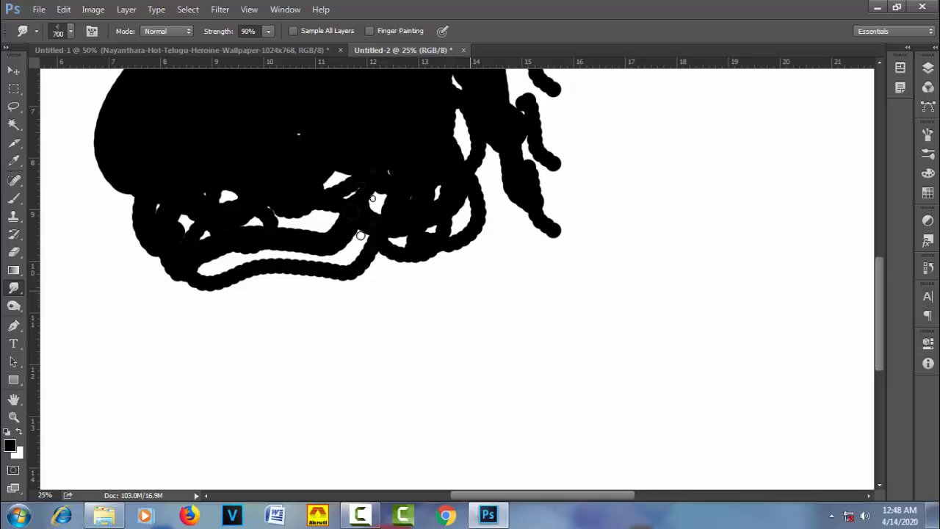
{"action": "left_click_drag", "start_coordinate": [398, 238], "coordinate": [512, 288]}
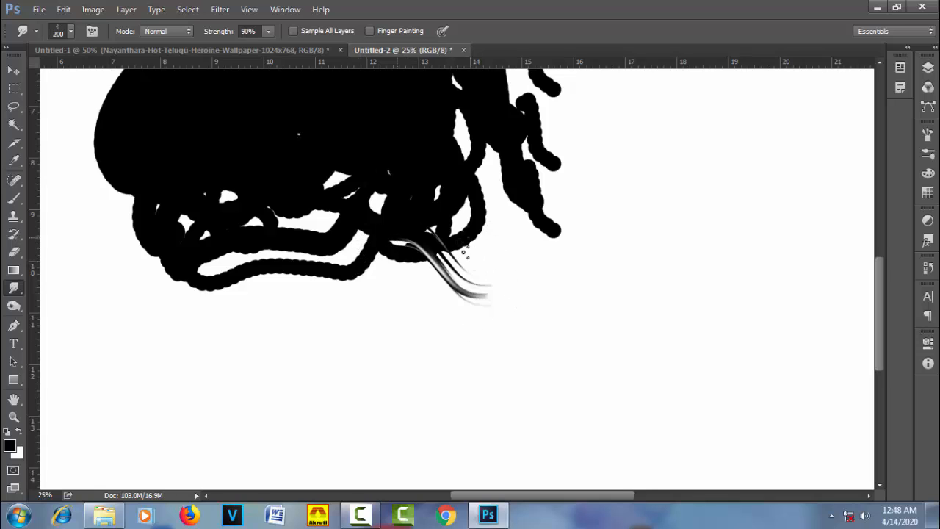
{"action": "key", "text": "bracketright"}
{"action": "mouse_move", "coordinate": [412, 239]}
{"action": "left_mouse_down"}
{"action": "mouse_move", "coordinate": [303, 326]}
{"action": "mouse_move", "coordinate": [255, 311]}
{"action": "left_mouse_up"}
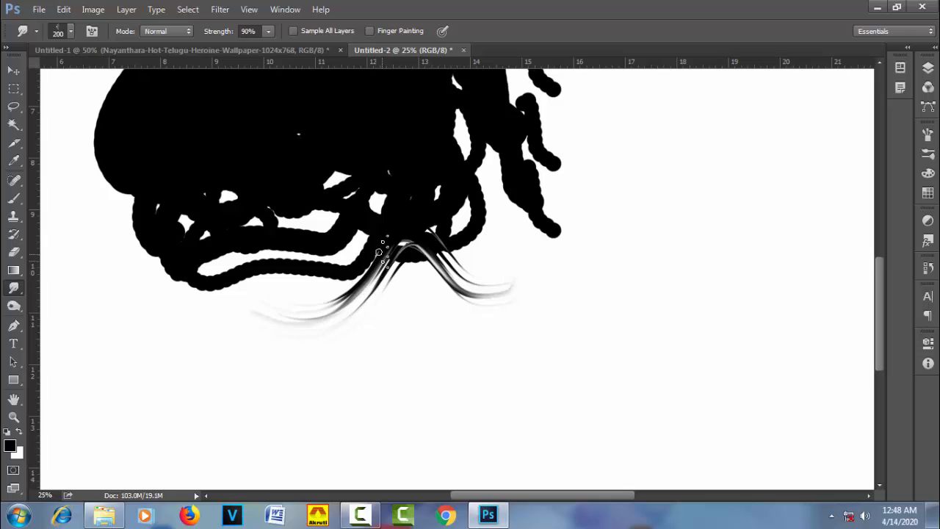
Layer finer smudged strands over both sides of the lower edge, reducing the tip to 175 px and 150 px
{"action": "left_click_drag", "start_coordinate": [382, 253], "coordinate": [260, 284]}
{"action": "key", "text": "bracketleft"}
{"action": "key", "text": "bracketleft"}
{"action": "mouse_move", "coordinate": [412, 243]}
{"action": "left_mouse_down"}
{"action": "mouse_move", "coordinate": [313, 338]}
{"action": "mouse_move", "coordinate": [279, 341]}
{"action": "left_mouse_up"}
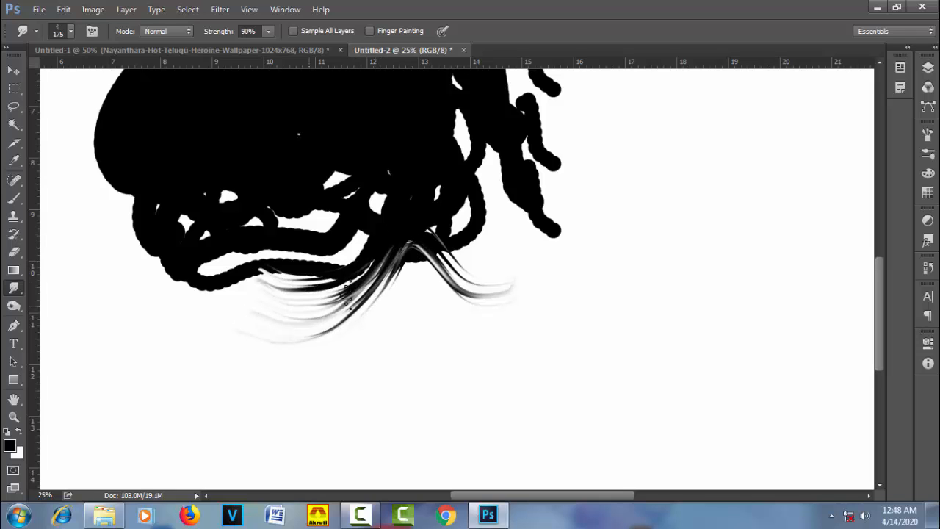
{"action": "left_click_drag", "start_coordinate": [397, 252], "coordinate": [261, 334]}
{"action": "key", "text": "bracketleft"}
{"action": "left_click_drag", "start_coordinate": [354, 269], "coordinate": [184, 321]}
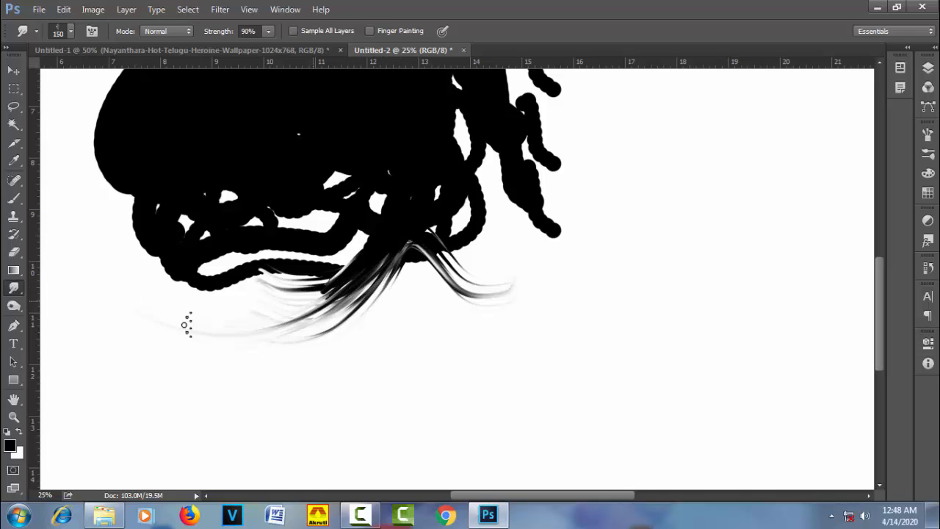
{"action": "left_click_drag", "start_coordinate": [396, 254], "coordinate": [261, 347]}
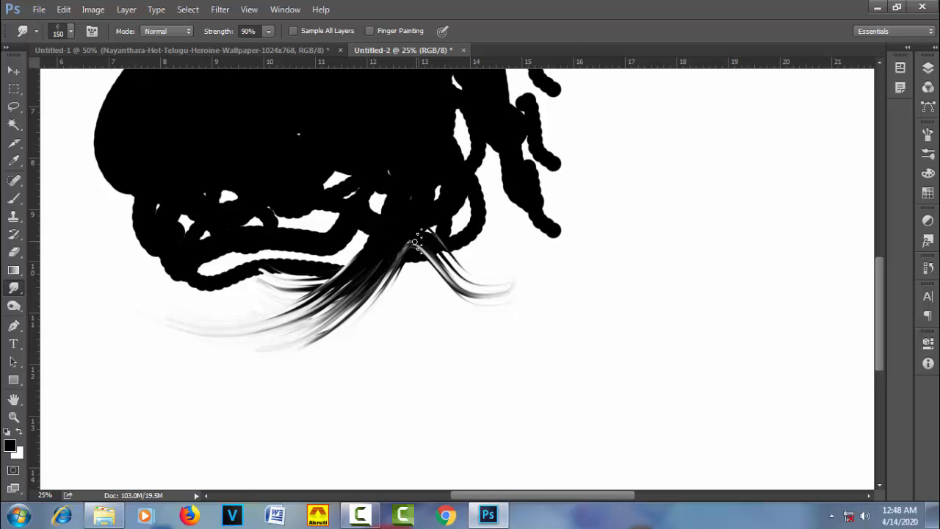
{"action": "left_click_drag", "start_coordinate": [416, 242], "coordinate": [537, 278]}
{"action": "left_click_drag", "start_coordinate": [432, 235], "coordinate": [554, 250]}
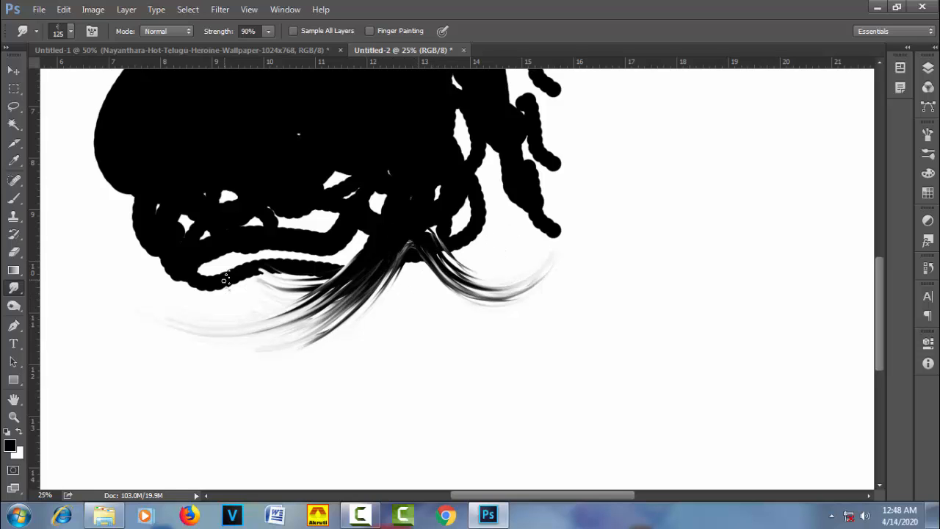
Smudge curved strands downward from the black mass's lower-left edge with the tip at 150 px and 175 px
{"action": "mouse_move", "coordinate": [225, 280]}
{"action": "left_mouse_down"}
{"action": "mouse_move", "coordinate": [169, 307]}
{"action": "mouse_move", "coordinate": [234, 279]}
{"action": "mouse_move", "coordinate": [192, 296]}
{"action": "mouse_move", "coordinate": [237, 289]}
{"action": "mouse_move", "coordinate": [225, 271]}
{"action": "mouse_move", "coordinate": [189, 390]}
{"action": "left_mouse_up"}
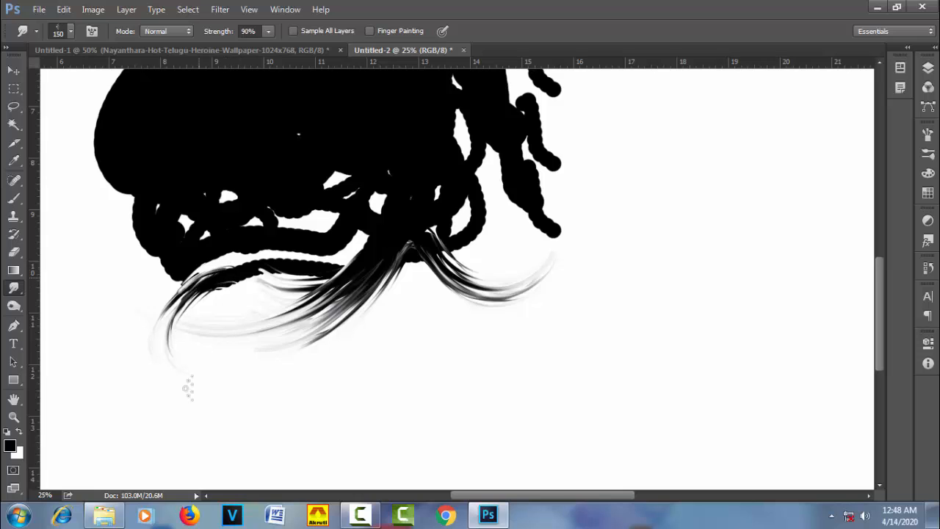
{"action": "key", "text": "bracketright"}
{"action": "key", "text": "bracketright"}
{"action": "left_click_drag", "start_coordinate": [173, 278], "coordinate": [226, 339]}
{"action": "left_click_drag", "start_coordinate": [200, 263], "coordinate": [190, 372]}
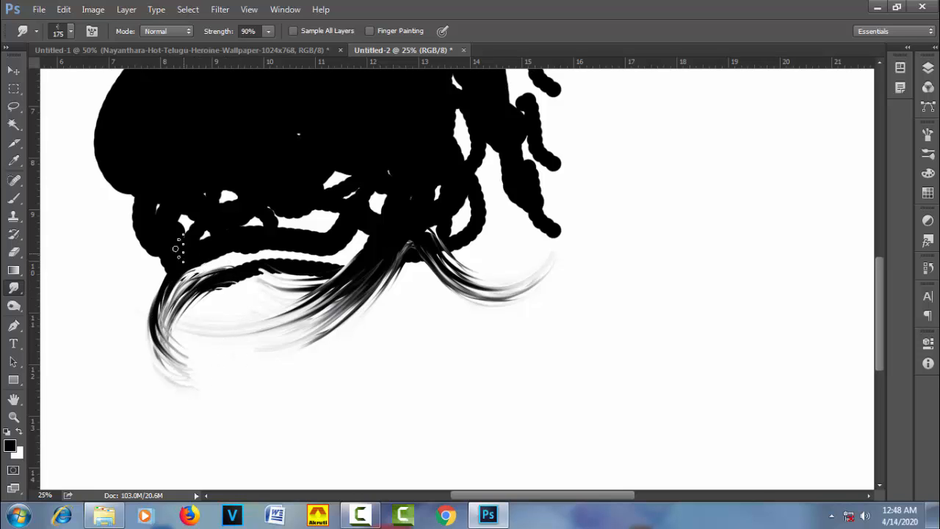
{"action": "left_click_drag", "start_coordinate": [179, 249], "coordinate": [195, 362]}
{"action": "mouse_move", "coordinate": [155, 258]}
{"action": "left_mouse_down"}
{"action": "mouse_move", "coordinate": [147, 338]}
{"action": "mouse_move", "coordinate": [192, 363]}
{"action": "left_mouse_up"}
{"action": "mouse_move", "coordinate": [150, 237]}
{"action": "left_mouse_down"}
{"action": "mouse_move", "coordinate": [130, 329]}
{"action": "mouse_move", "coordinate": [179, 338]}
{"action": "mouse_move", "coordinate": [163, 335]}
{"action": "left_mouse_up"}
{"action": "mouse_move", "coordinate": [144, 264]}
{"action": "left_mouse_down"}
{"action": "mouse_move", "coordinate": [151, 358]}
{"action": "mouse_move", "coordinate": [181, 372]}
{"action": "mouse_move", "coordinate": [205, 364]}
{"action": "left_mouse_up"}
Smudge strands down-left and up-right from the black strokes on the mass's right side at 175 px
{"action": "mouse_move", "coordinate": [512, 194]}
{"action": "left_mouse_down"}
{"action": "mouse_move", "coordinate": [599, 251]}
{"action": "mouse_move", "coordinate": [584, 214]}
{"action": "mouse_move", "coordinate": [497, 208]}
{"action": "mouse_move", "coordinate": [505, 197]}
{"action": "mouse_move", "coordinate": [603, 187]}
{"action": "mouse_move", "coordinate": [533, 194]}
{"action": "mouse_move", "coordinate": [419, 266]}
{"action": "left_mouse_up"}
{"action": "mouse_move", "coordinate": [514, 188]}
{"action": "left_mouse_down"}
{"action": "mouse_move", "coordinate": [574, 183]}
{"action": "mouse_move", "coordinate": [610, 147]}
{"action": "left_mouse_up"}
{"action": "mouse_move", "coordinate": [535, 209]}
{"action": "left_mouse_down"}
{"action": "mouse_move", "coordinate": [616, 145]}
{"action": "mouse_move", "coordinate": [597, 192]}
{"action": "left_mouse_up"}
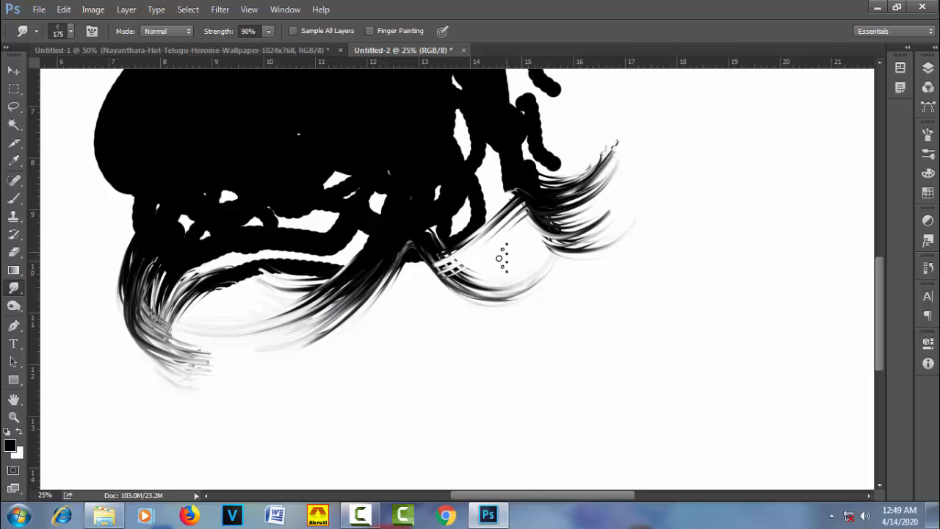
{"action": "scroll", "coordinate": [481, 278], "scroll_direction": "down", "scroll_amount": 1}
{"action": "scroll", "coordinate": [492, 235], "scroll_direction": "down", "scroll_amount": 1}
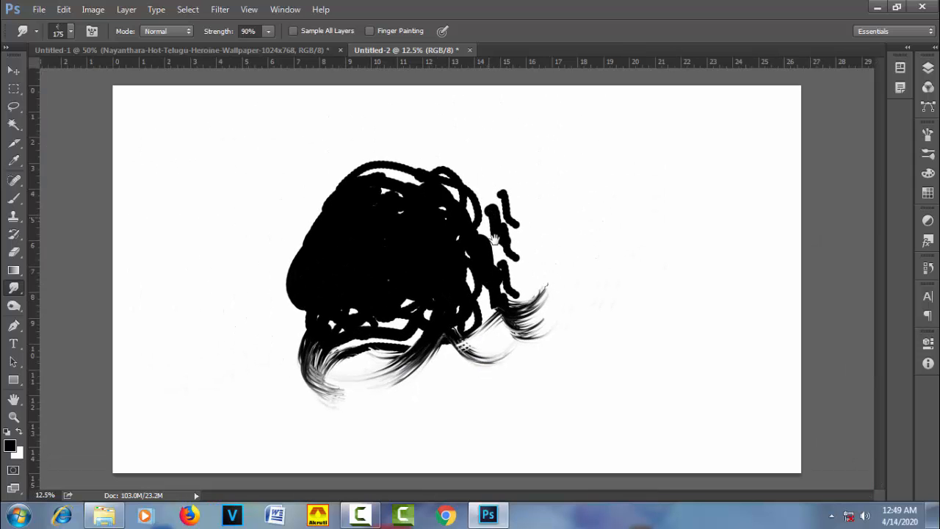
Switch to the portrait document, duplicate the portrait layer and set the copy's blend mode to Linear Light
{"action": "left_click", "coordinate": [298, 51]}
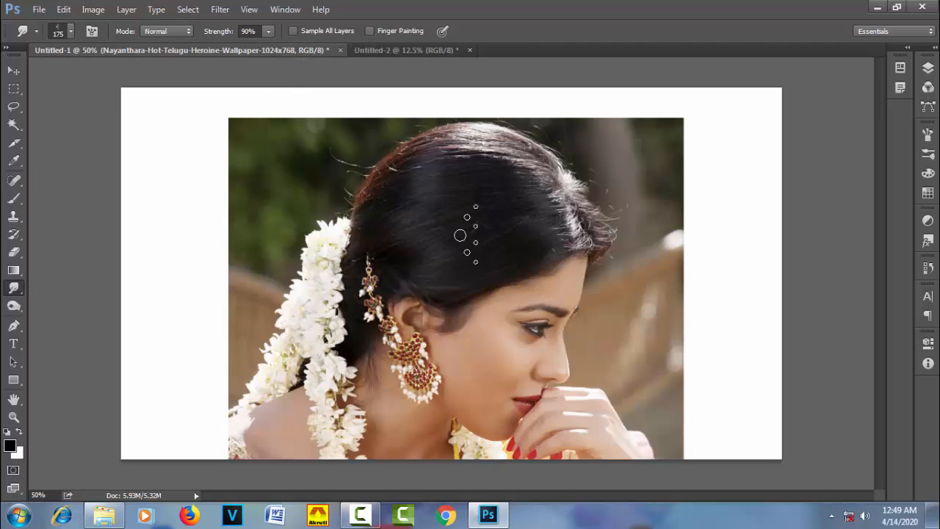
{"action": "key", "text": "v"}
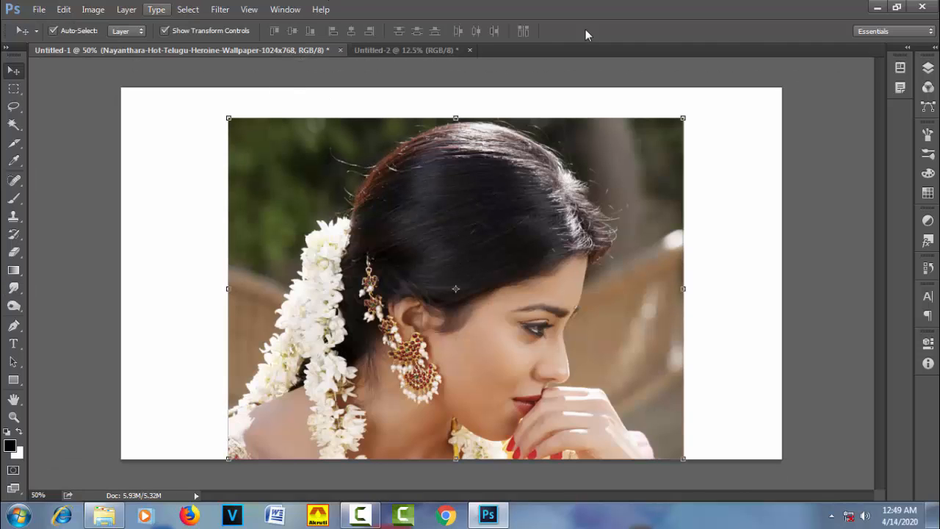
{"action": "left_click", "coordinate": [928, 68]}
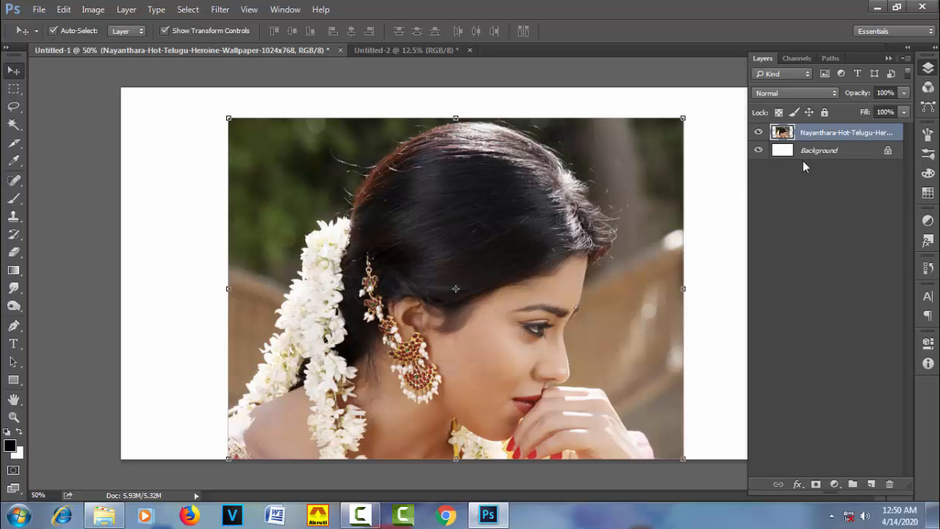
{"action": "left_click_drag", "start_coordinate": [814, 135], "coordinate": [871, 484]}
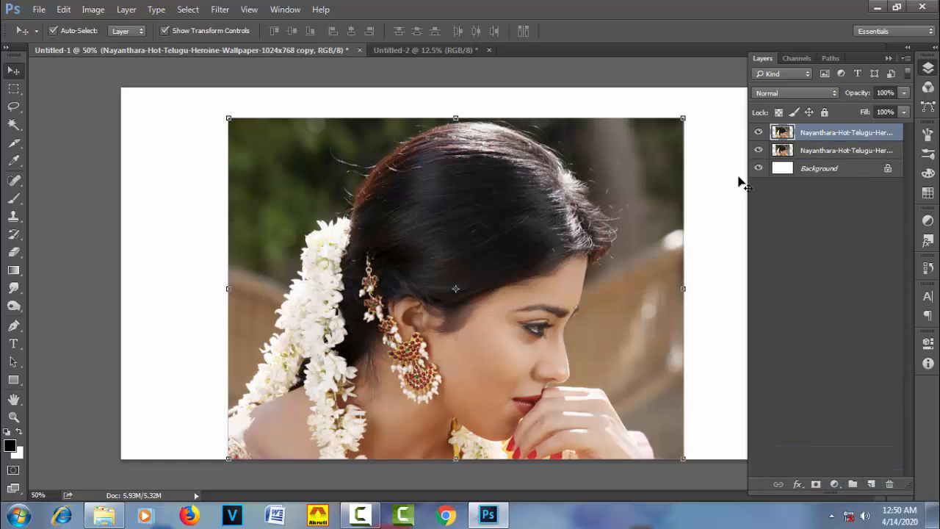
{"action": "left_click", "coordinate": [816, 94]}
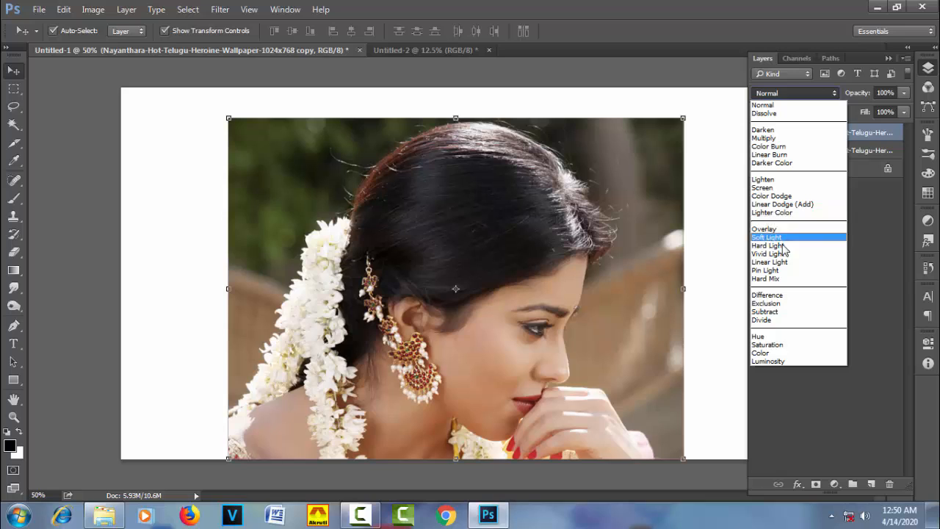
{"action": "left_click", "coordinate": [804, 263]}
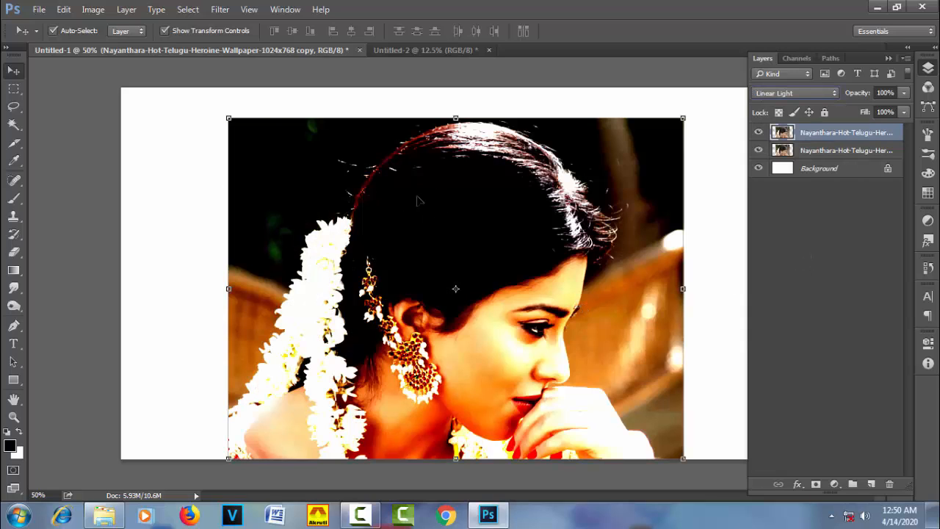
Apply the High Pass filter to the portrait copy with a 5-pixel radius, and compare the image with that layer hidden and shown
{"action": "left_click", "coordinate": [221, 11]}
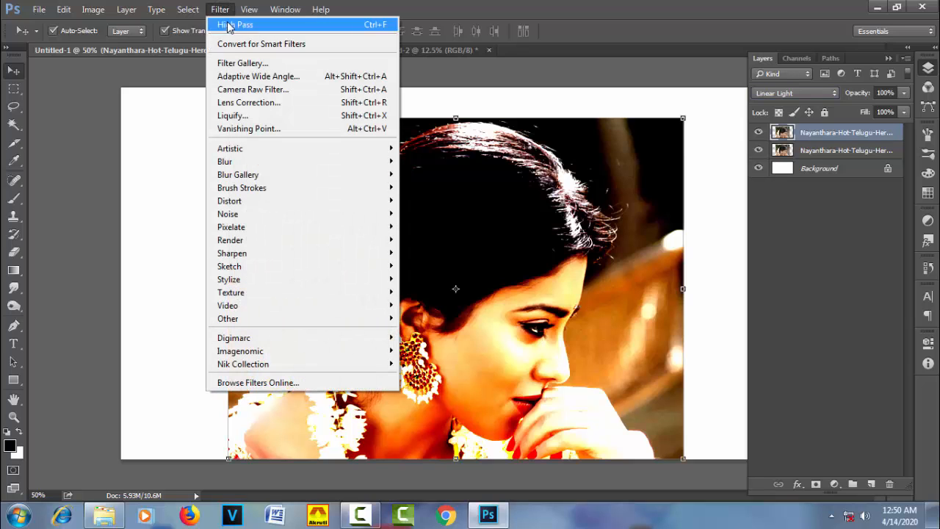
{"action": "mouse_move", "coordinate": [334, 322]}
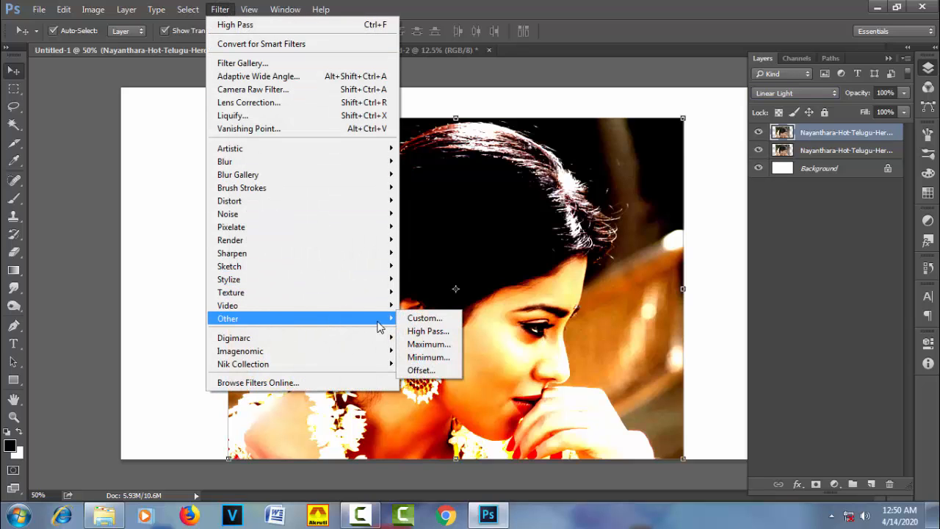
{"action": "left_click", "coordinate": [450, 332]}
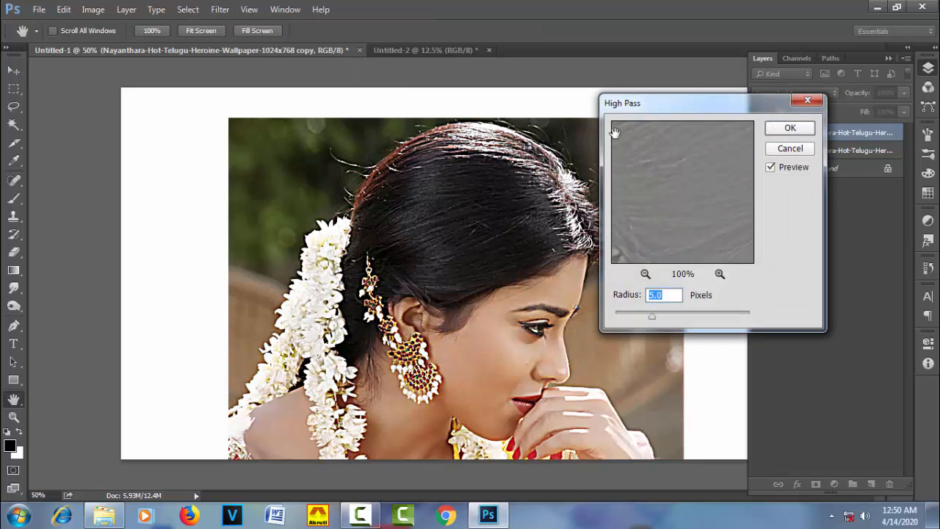
{"action": "left_click_drag", "start_coordinate": [631, 110], "coordinate": [654, 111]}
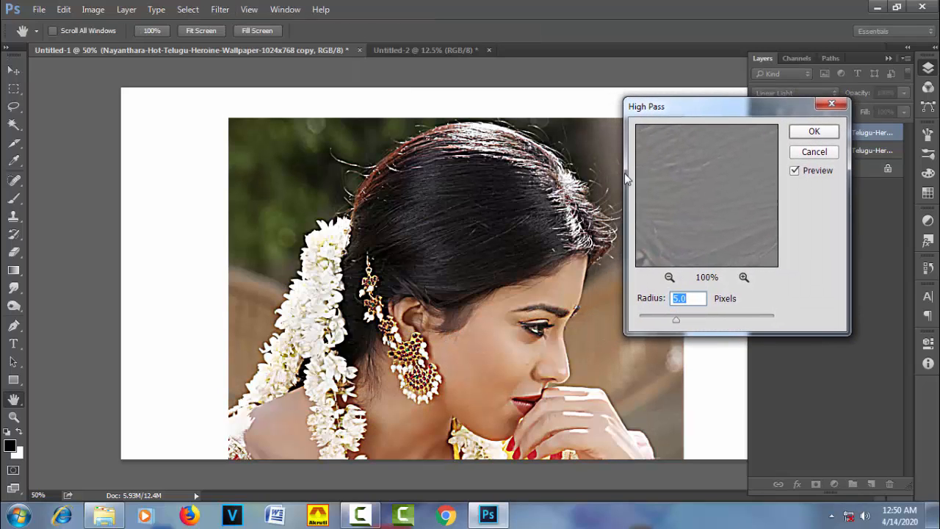
{"action": "left_click", "coordinate": [544, 324], "text": "ctrl"}
{"action": "left_click_drag", "start_coordinate": [558, 292], "coordinate": [552, 249]}
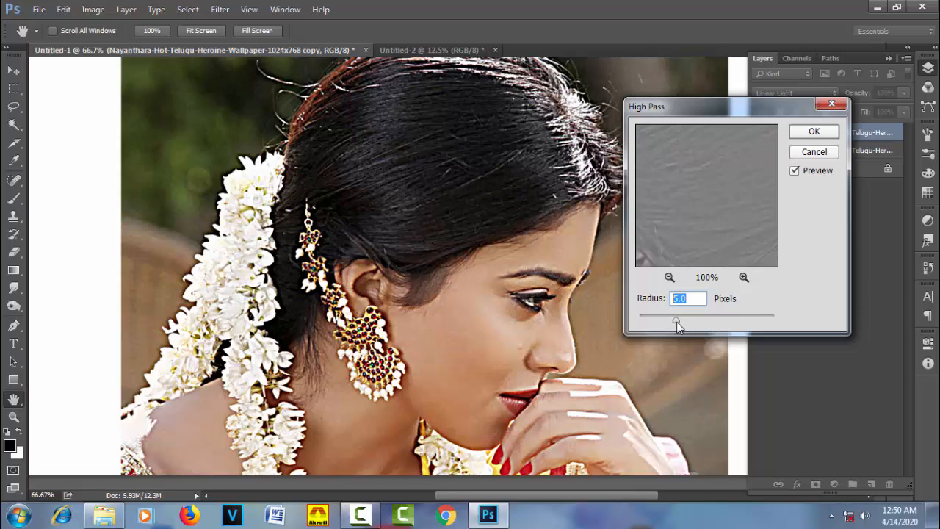
{"action": "left_click_drag", "start_coordinate": [677, 321], "coordinate": [653, 319]}
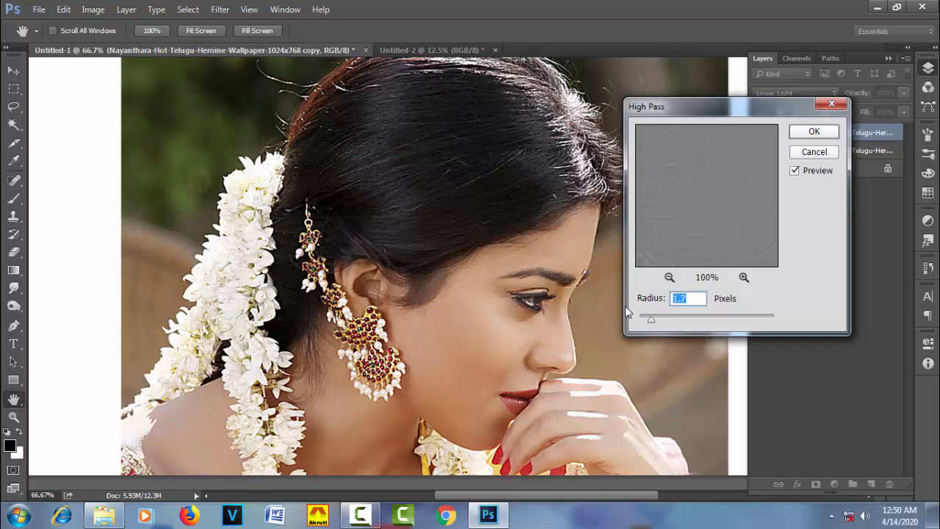
{"action": "type", "text": "5"}
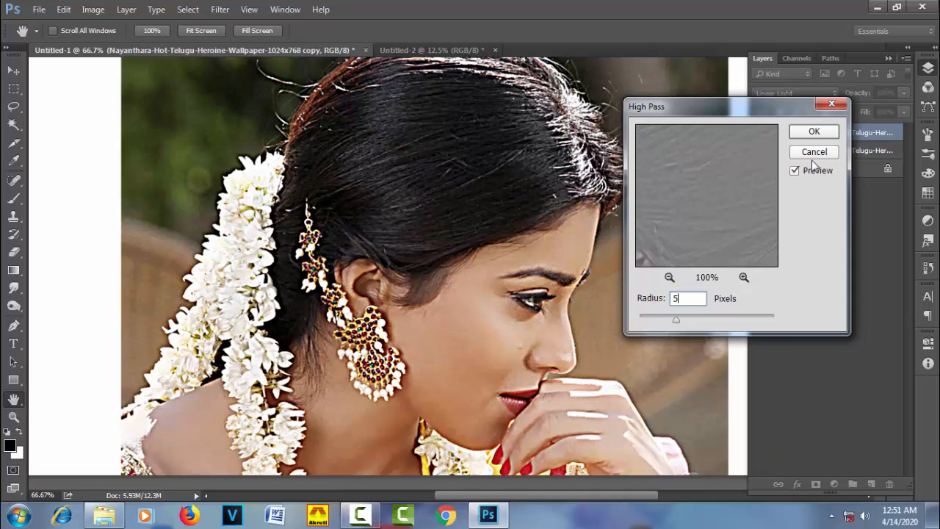
{"action": "left_click", "coordinate": [814, 131]}
{"action": "key", "text": "v"}
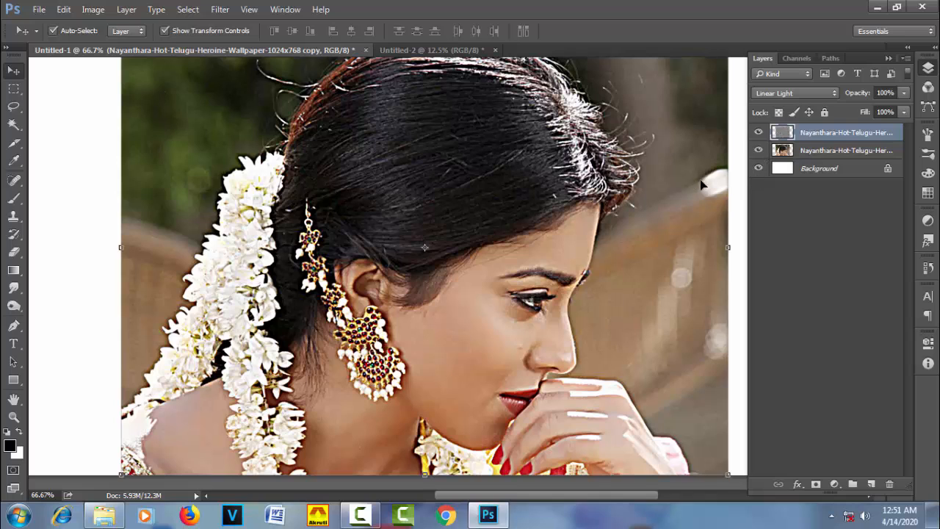
{"action": "left_click", "coordinate": [758, 133]}
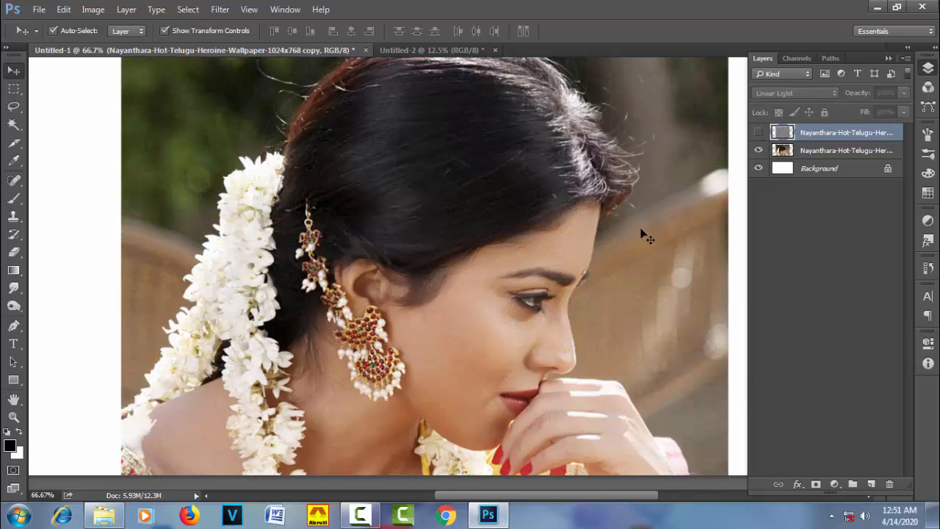
{"action": "left_click", "coordinate": [759, 133]}
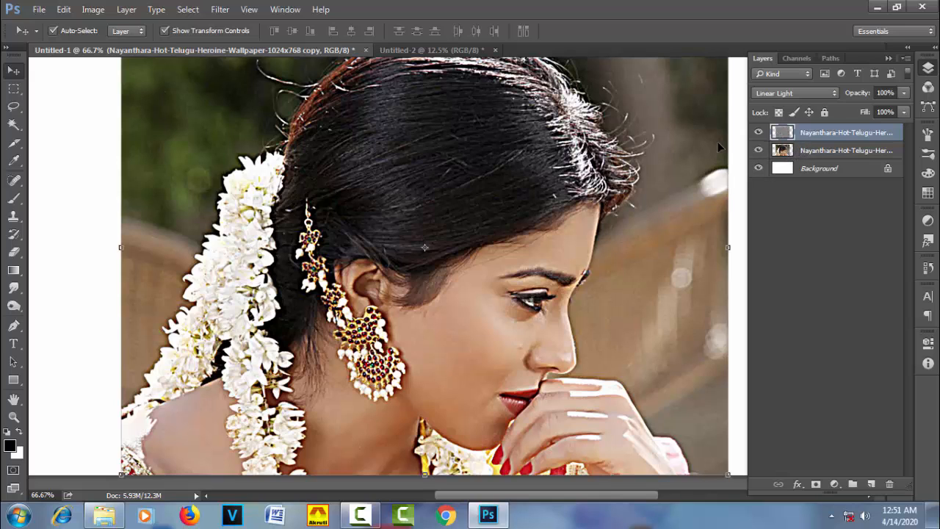
Merge the High Pass portrait copy with the original portrait layer, leaving the white background layer separate
{"action": "key", "text": "ctrl+minus"}
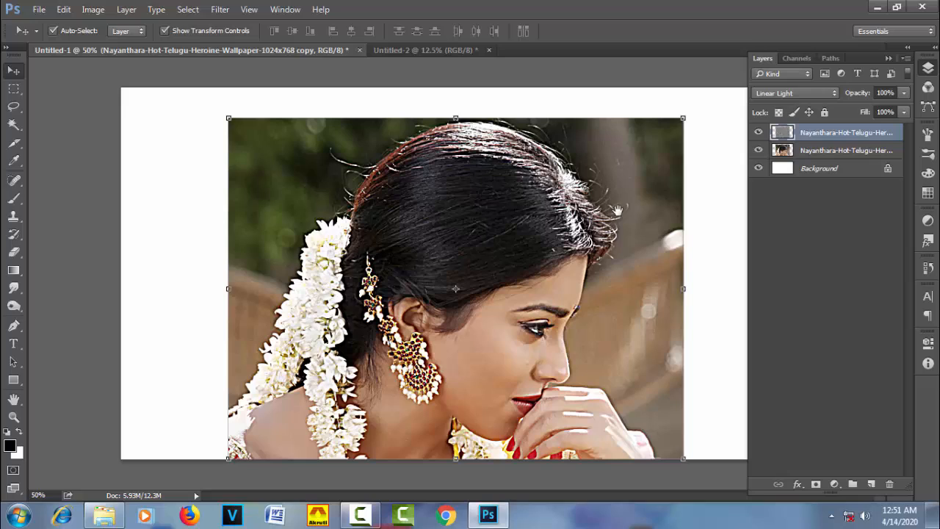
{"action": "left_click", "coordinate": [816, 151], "text": "ctrl"}
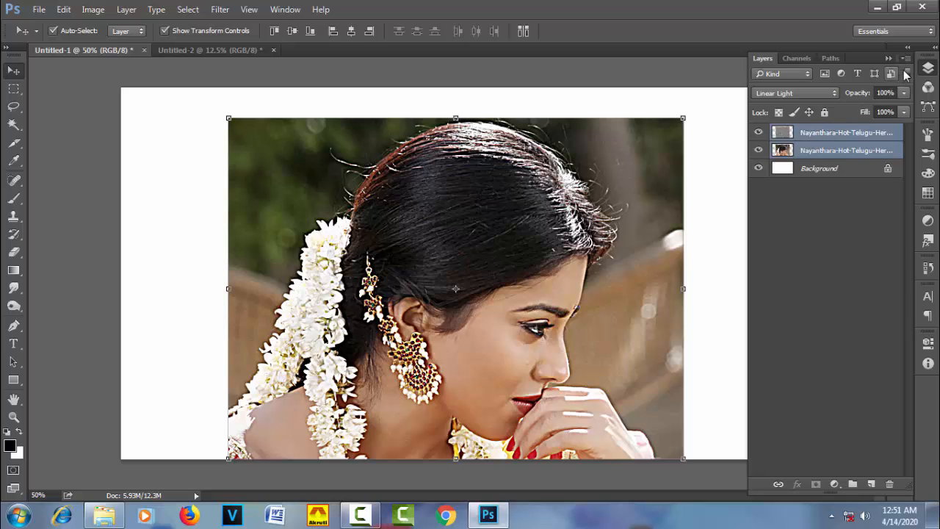
{"action": "left_click", "coordinate": [907, 59]}
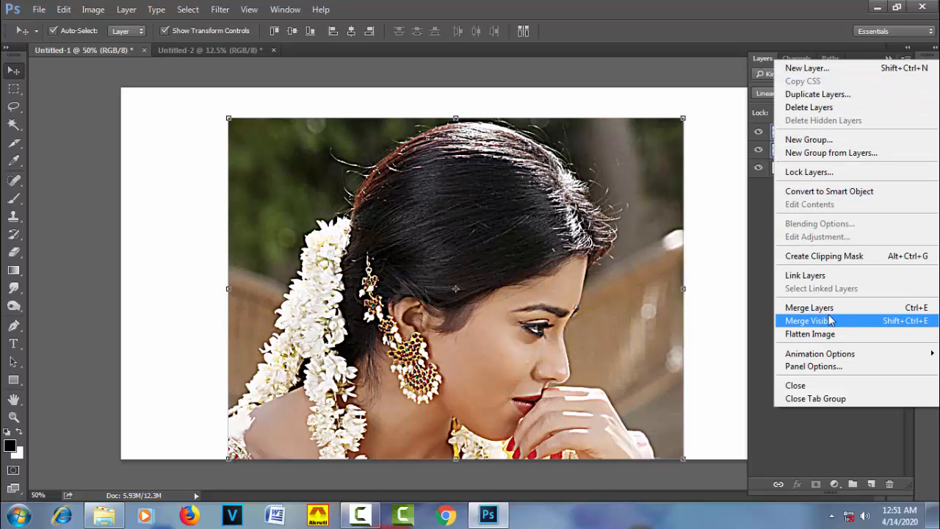
{"action": "left_click", "coordinate": [897, 308]}
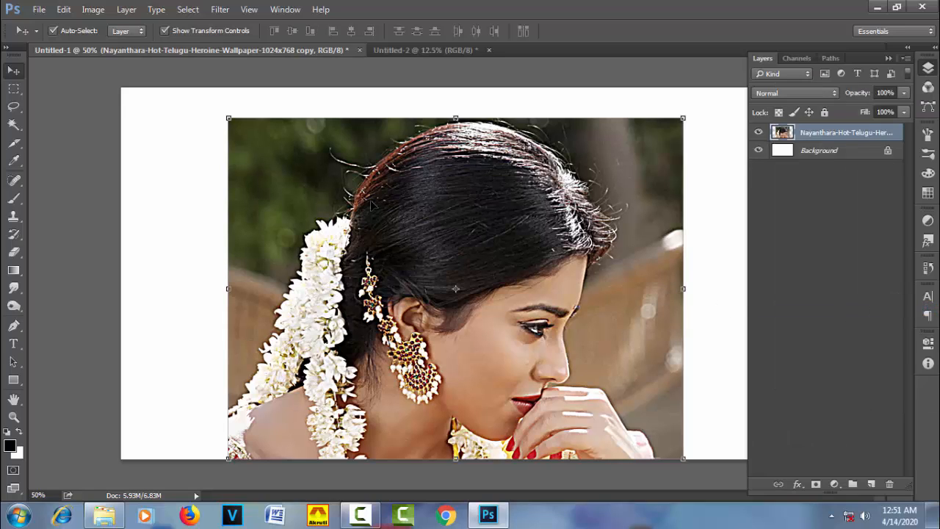
Apply the Camera Raw Filter to the merged portrait with Shadows at +75
{"action": "left_click", "coordinate": [220, 9]}
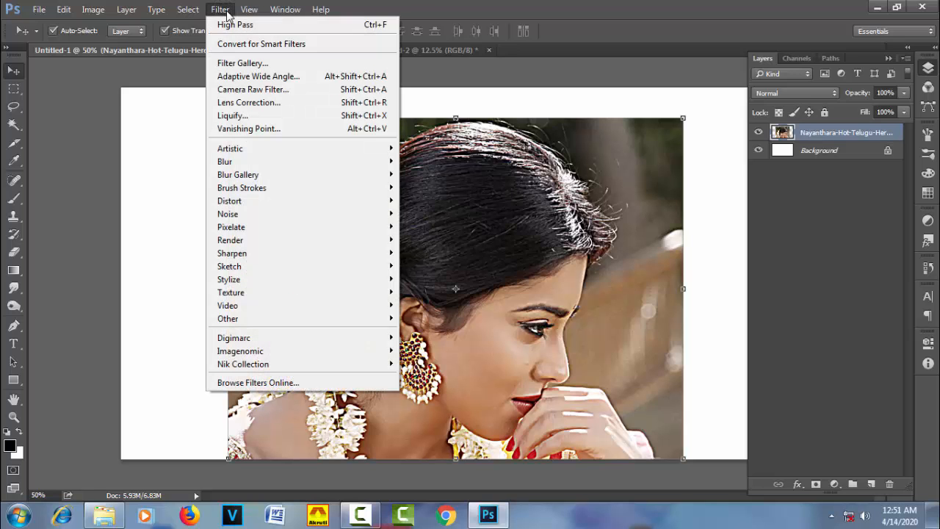
{"action": "left_click", "coordinate": [305, 91]}
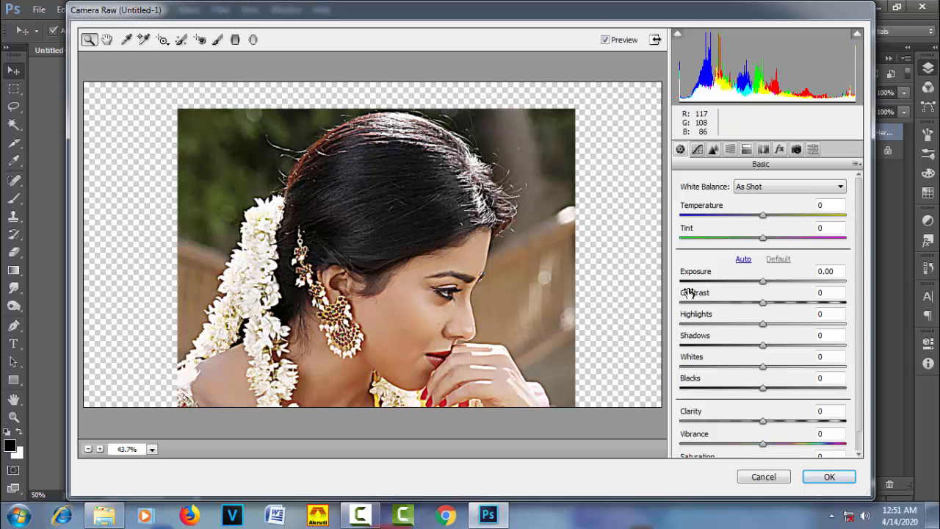
{"action": "left_click_drag", "start_coordinate": [770, 342], "coordinate": [826, 344]}
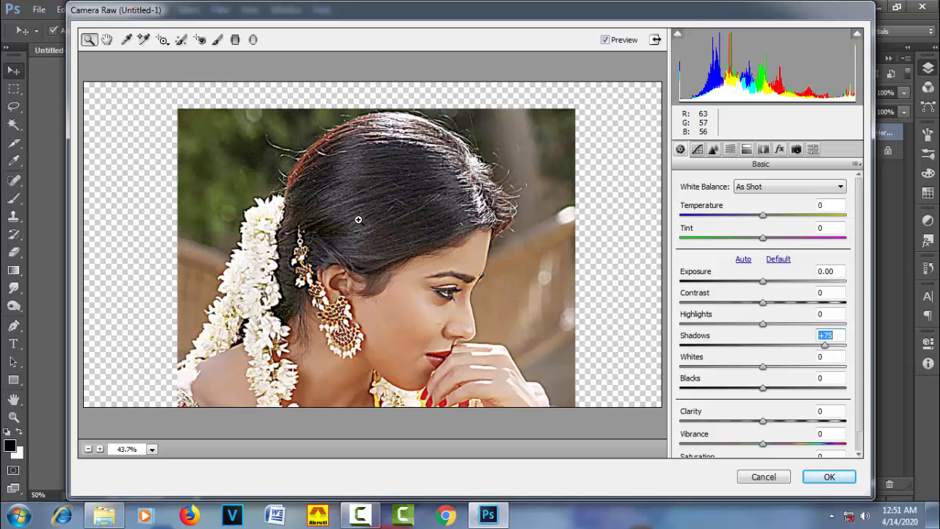
{"action": "left_click", "coordinate": [828, 477]}
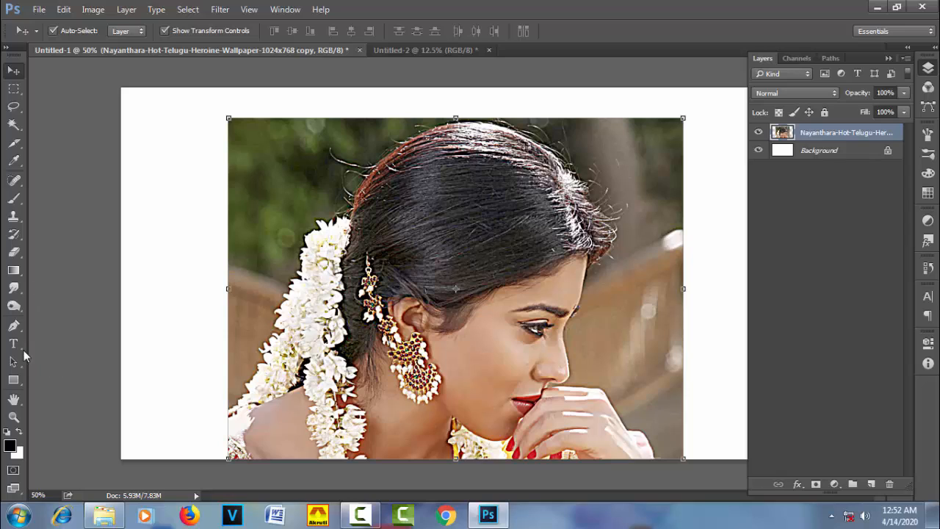
{"action": "left_click", "coordinate": [13, 124]}
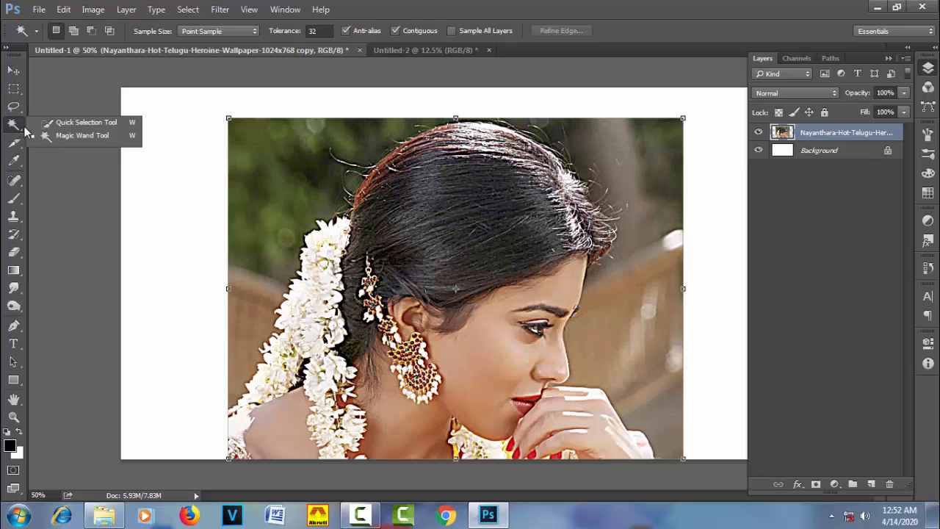
{"action": "left_click", "coordinate": [66, 122]}
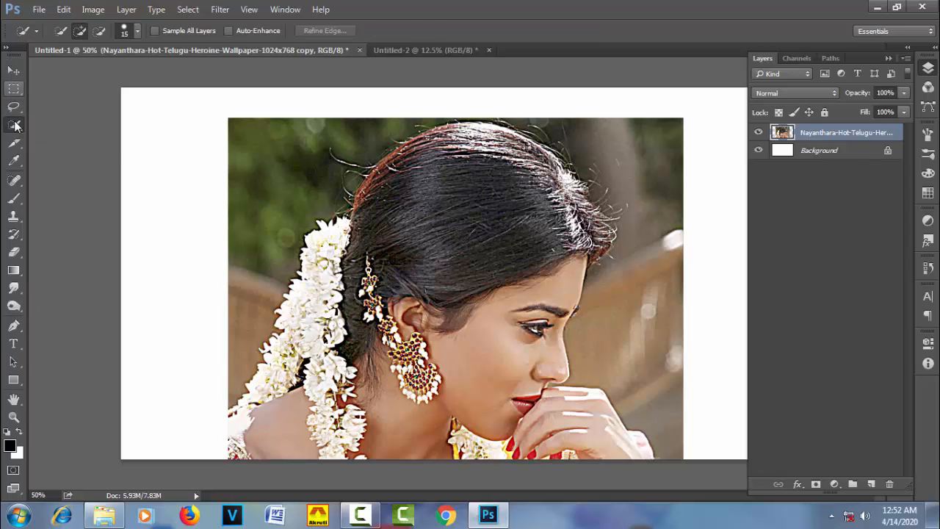
{"action": "left_click", "coordinate": [14, 106]}
{"action": "left_click", "coordinate": [59, 130]}
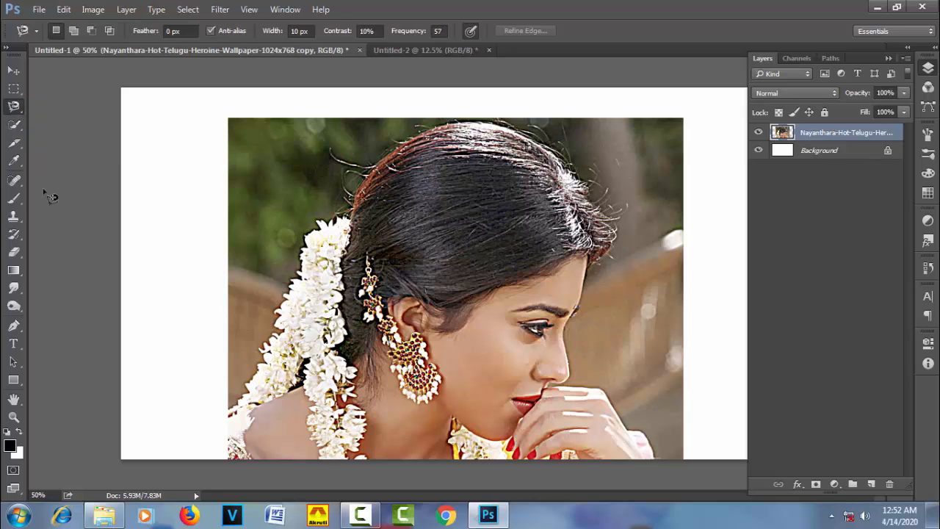
{"action": "left_click", "coordinate": [14, 326]}
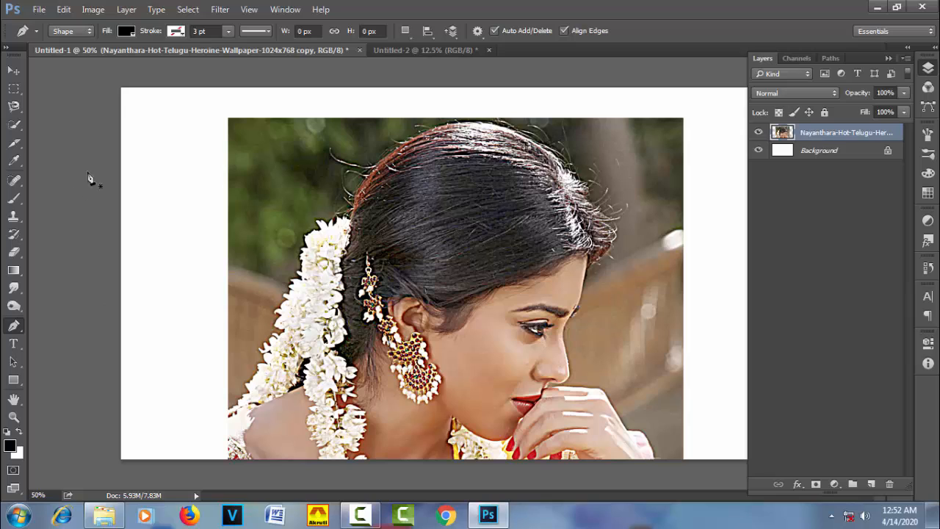
Select the flower garland, shoulder, neck and back of the hair with the Quick Selection tool at 35 px
{"action": "left_click", "coordinate": [14, 124]}
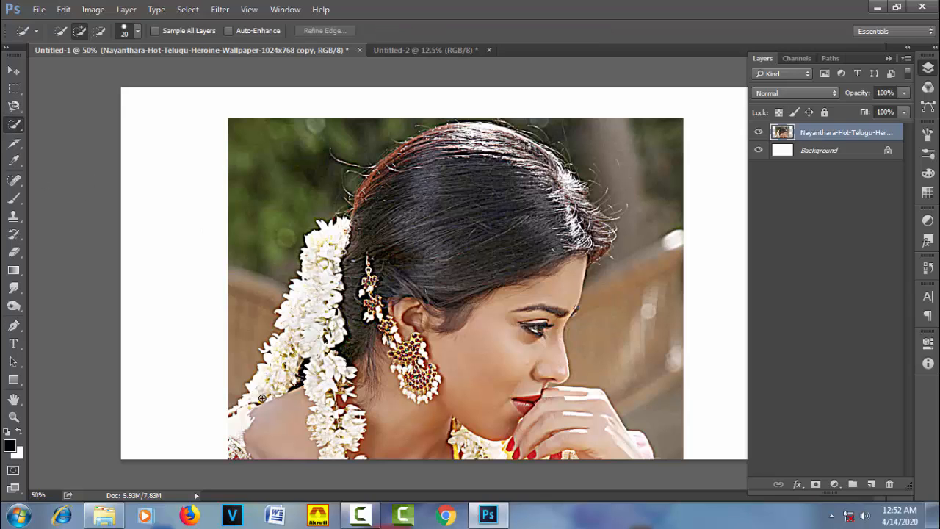
{"action": "key", "text": "bracketright"}
{"action": "key", "text": "bracketright"}
{"action": "key", "text": "bracketright"}
{"action": "key", "text": "bracketright"}
{"action": "left_click_drag", "start_coordinate": [343, 226], "coordinate": [313, 353]}
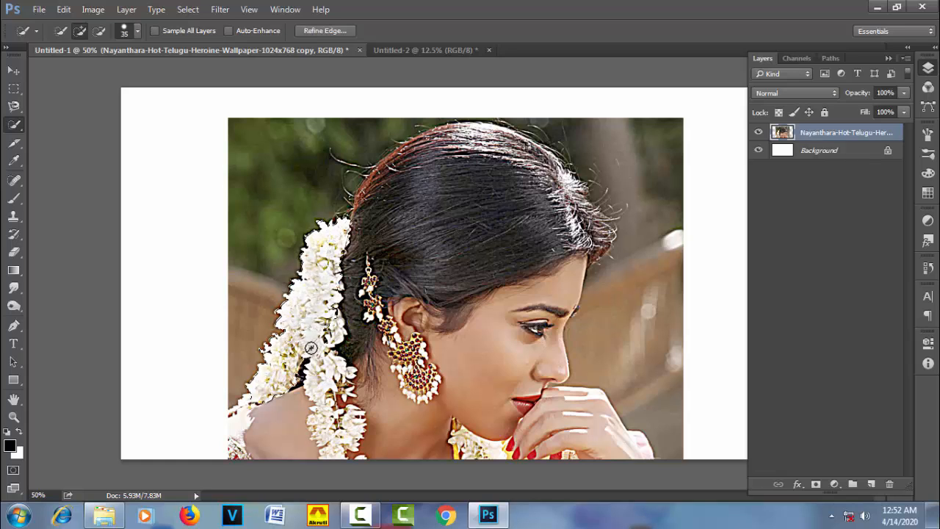
{"action": "mouse_move", "coordinate": [267, 425]}
{"action": "left_mouse_down"}
{"action": "mouse_move", "coordinate": [304, 436]}
{"action": "mouse_move", "coordinate": [330, 379]}
{"action": "mouse_move", "coordinate": [478, 445]}
{"action": "mouse_move", "coordinate": [354, 327]}
{"action": "mouse_move", "coordinate": [433, 225]}
{"action": "mouse_move", "coordinate": [318, 308]}
{"action": "mouse_move", "coordinate": [397, 224]}
{"action": "mouse_move", "coordinate": [366, 221]}
{"action": "mouse_move", "coordinate": [368, 206]}
{"action": "mouse_move", "coordinate": [436, 139]}
{"action": "mouse_move", "coordinate": [364, 205]}
{"action": "mouse_move", "coordinate": [392, 168]}
{"action": "mouse_move", "coordinate": [414, 149]}
{"action": "mouse_move", "coordinate": [362, 209]}
{"action": "mouse_move", "coordinate": [386, 170]}
{"action": "mouse_move", "coordinate": [361, 200]}
{"action": "mouse_move", "coordinate": [377, 172]}
{"action": "left_mouse_up"}
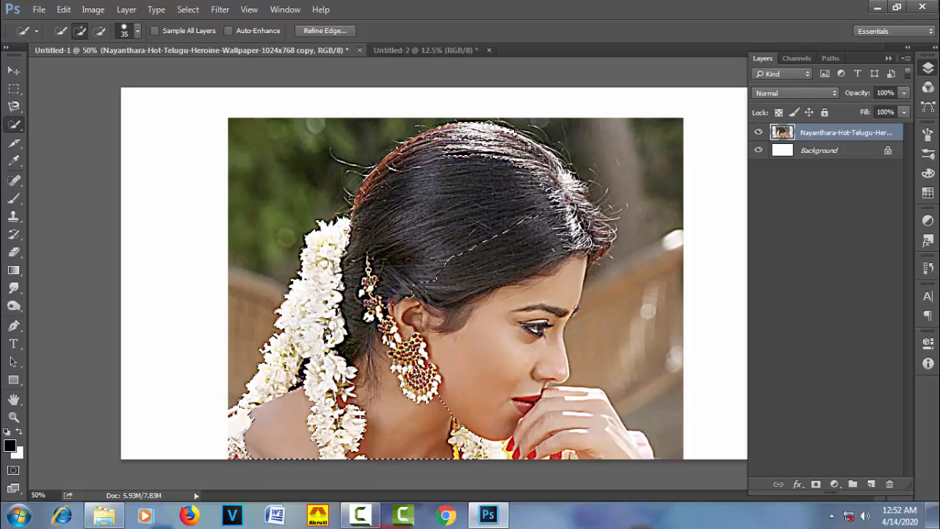
Extend the selection over the remaining hair and face, and over the hand with the tip at 20 px
{"action": "mouse_move", "coordinate": [489, 124]}
{"action": "left_mouse_down"}
{"action": "mouse_move", "coordinate": [545, 156]}
{"action": "mouse_move", "coordinate": [587, 209]}
{"action": "mouse_move", "coordinate": [580, 239]}
{"action": "mouse_move", "coordinate": [517, 160]}
{"action": "mouse_move", "coordinate": [536, 144]}
{"action": "mouse_move", "coordinate": [523, 147]}
{"action": "mouse_move", "coordinate": [546, 219]}
{"action": "mouse_move", "coordinate": [561, 165]}
{"action": "mouse_move", "coordinate": [528, 175]}
{"action": "left_mouse_up"}
{"action": "mouse_move", "coordinate": [476, 151]}
{"action": "left_mouse_down"}
{"action": "mouse_move", "coordinate": [593, 232]}
{"action": "mouse_move", "coordinate": [592, 253]}
{"action": "mouse_move", "coordinate": [589, 241]}
{"action": "mouse_move", "coordinate": [542, 279]}
{"action": "mouse_move", "coordinate": [556, 273]}
{"action": "left_mouse_up"}
{"action": "key", "text": "bracketleft"}
{"action": "key", "text": "bracketleft"}
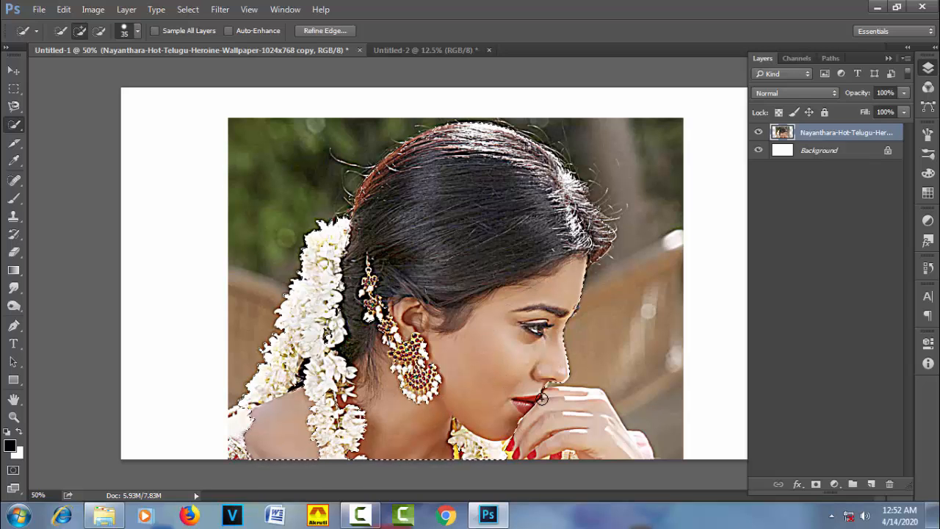
{"action": "mouse_move", "coordinate": [556, 409]}
{"action": "left_mouse_down"}
{"action": "mouse_move", "coordinate": [578, 426]}
{"action": "mouse_move", "coordinate": [501, 452]}
{"action": "mouse_move", "coordinate": [549, 444]}
{"action": "mouse_move", "coordinate": [574, 458]}
{"action": "left_mouse_up"}
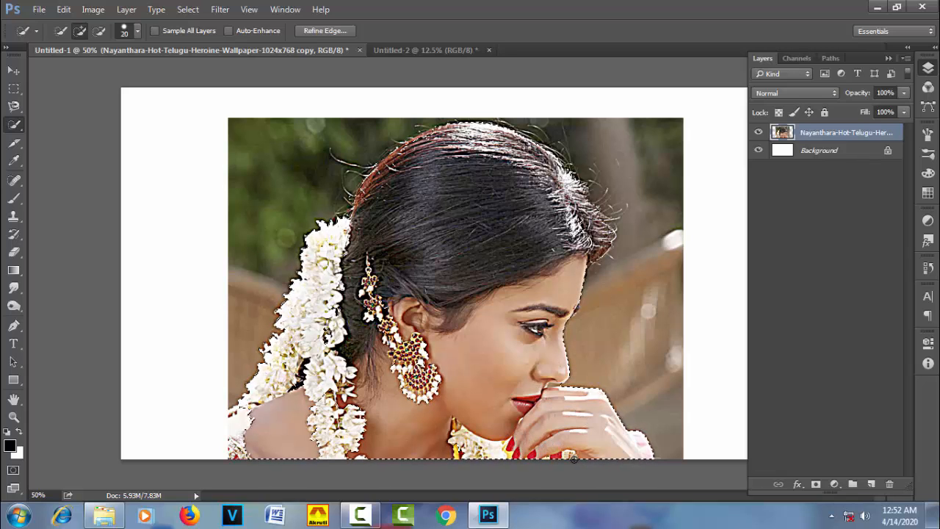
Touch up the selection around the shoulder's lower-left edge at 30 px and mask the portrait layer with it
{"action": "key", "text": "bracketright"}
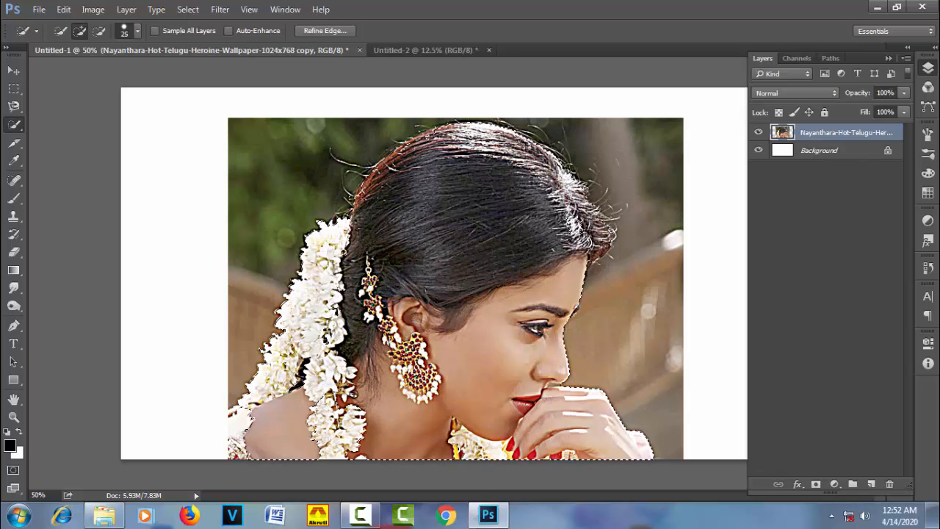
{"action": "key", "text": "bracketright"}
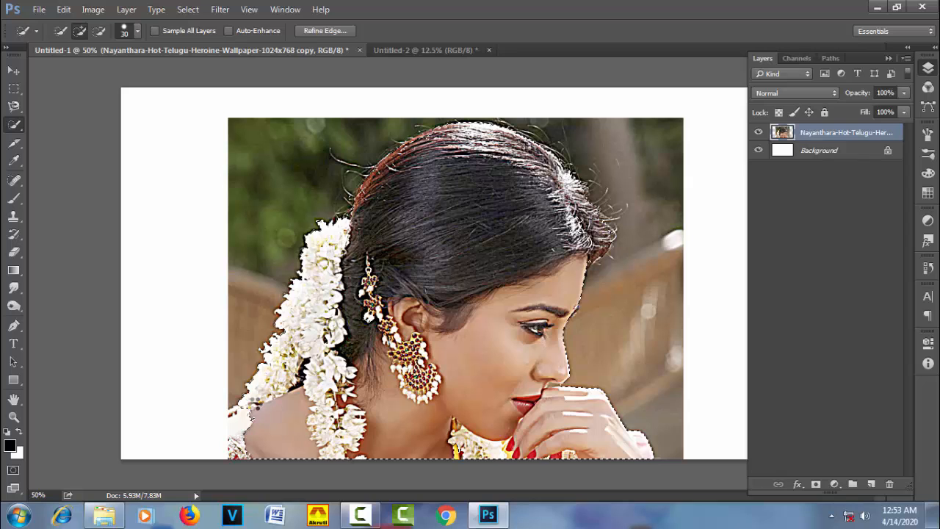
{"action": "key", "text": "ctrl+z"}
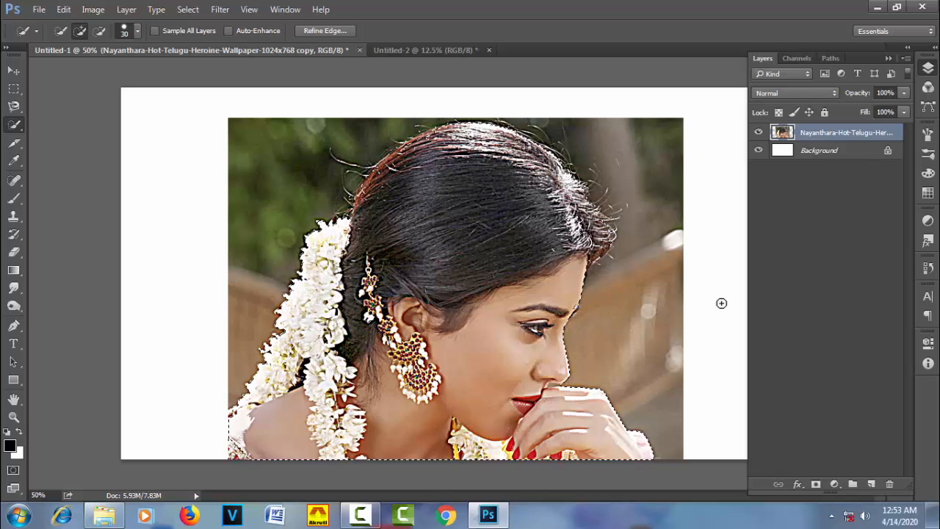
{"action": "left_click", "coordinate": [817, 485]}
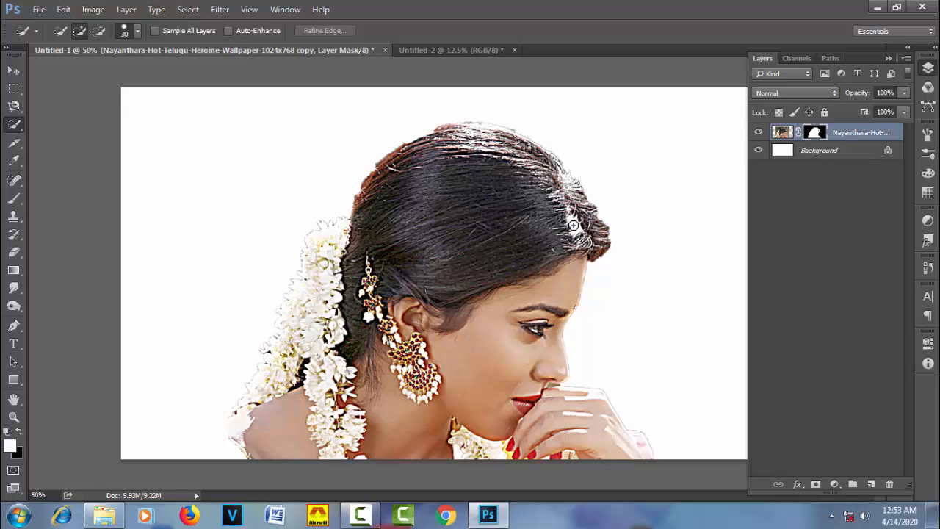
Add a Solid Color fill layer above the Background in mid grey at 50% brightness (#808080)
{"action": "left_click", "coordinate": [808, 153]}
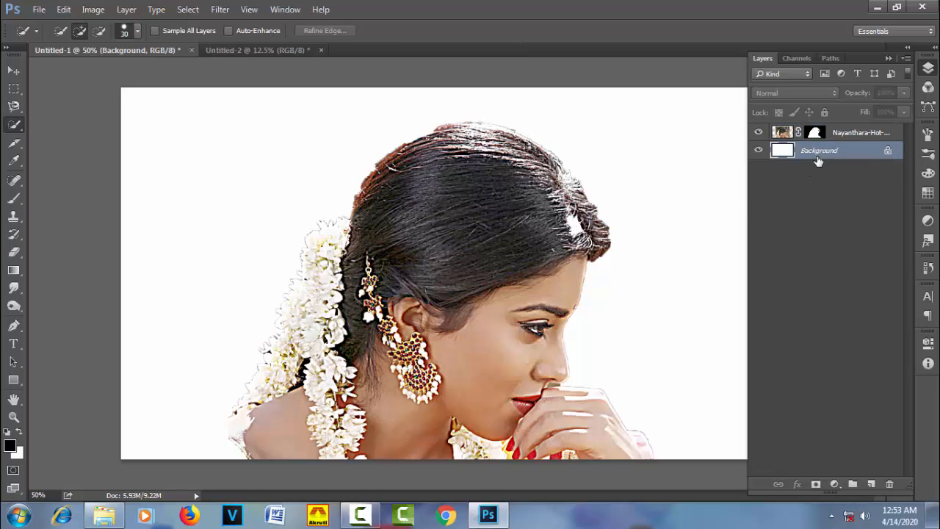
{"action": "left_click", "coordinate": [833, 485]}
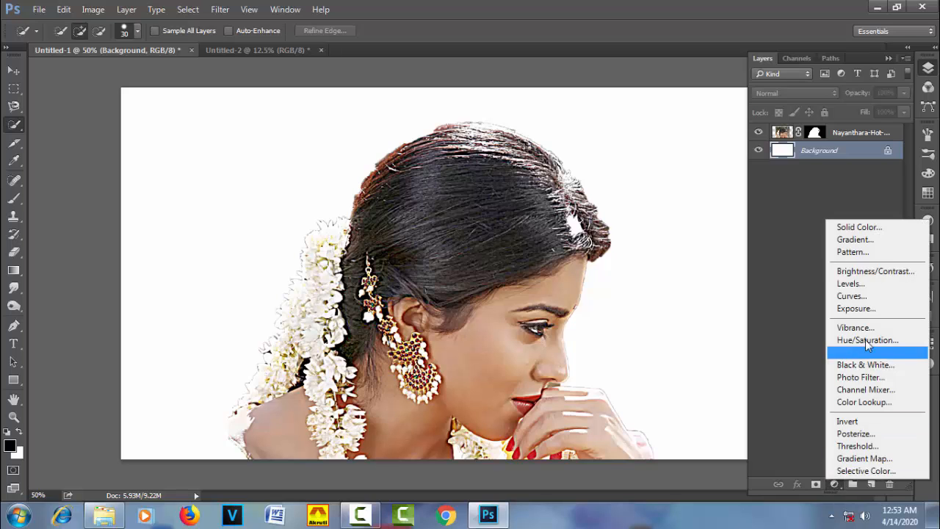
{"action": "left_click", "coordinate": [889, 227]}
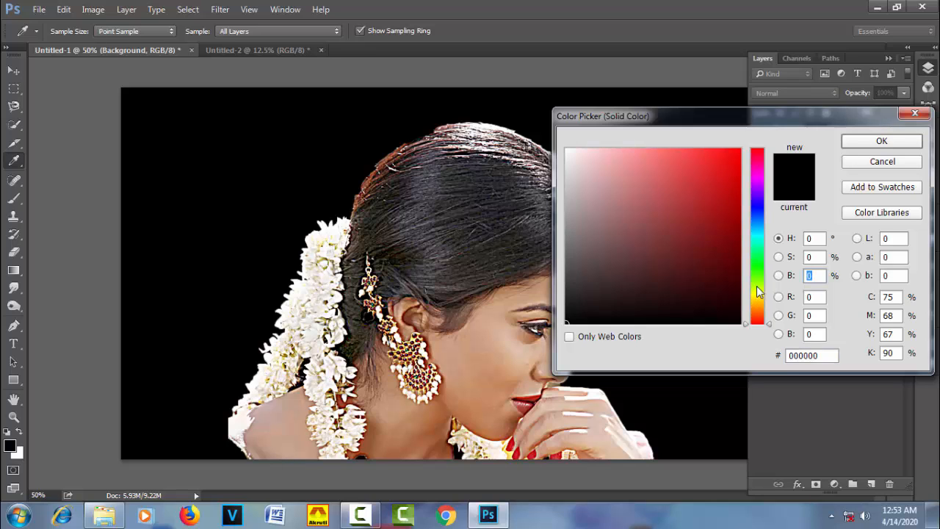
{"action": "type", "text": "50"}
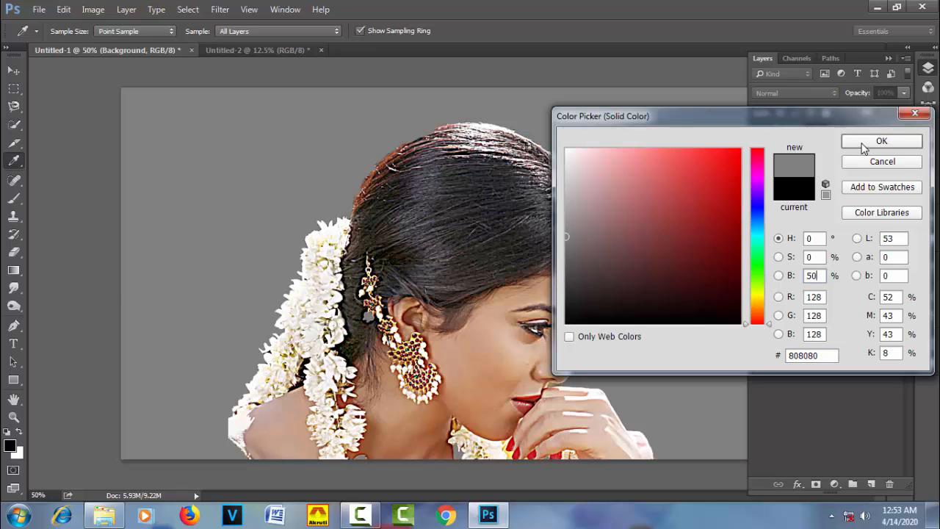
{"action": "left_click", "coordinate": [867, 145]}
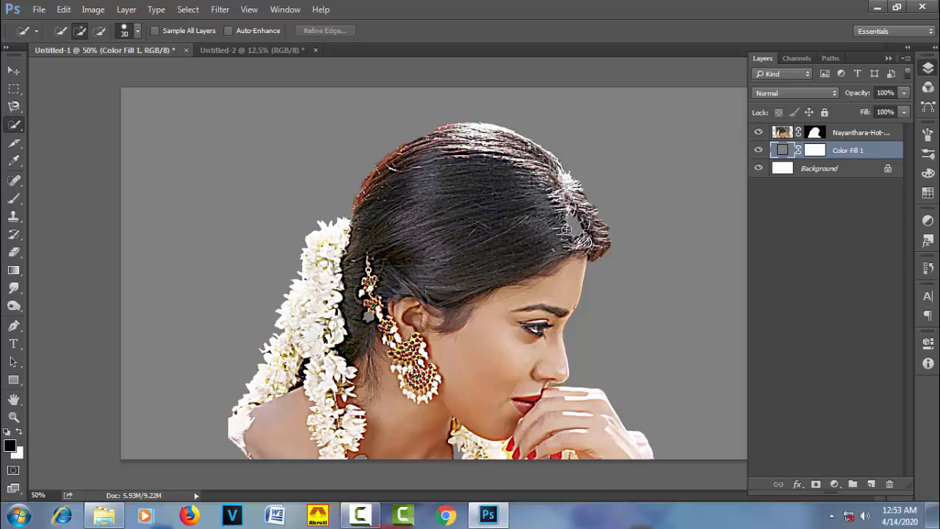
Paint white on the portrait's mask with the hard round brush, restoring the gap in the front hair at 25 px and the gap by the earring at 30 px
{"action": "scroll", "coordinate": [570, 234], "scroll_direction": "up", "scroll_amount": 2}
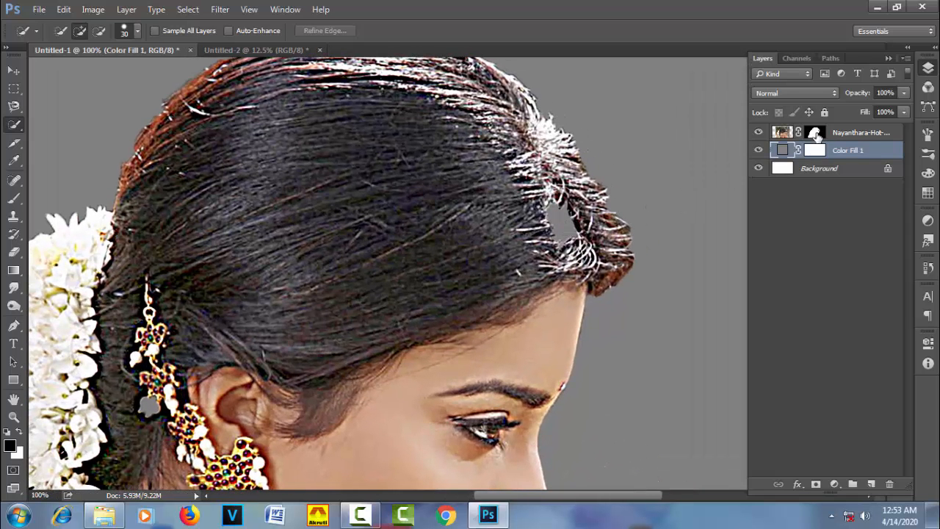
{"action": "key", "text": "x"}
{"action": "left_click", "coordinate": [815, 135]}
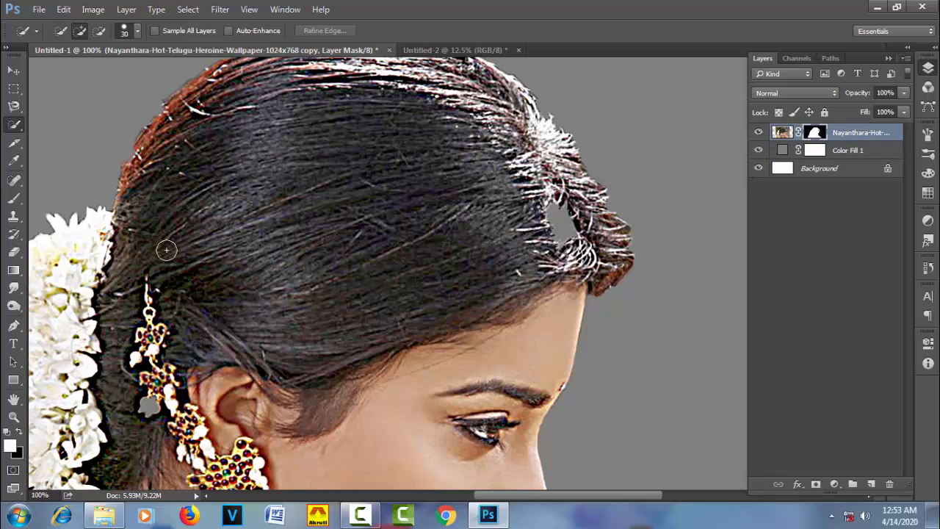
{"action": "left_click", "coordinate": [14, 197]}
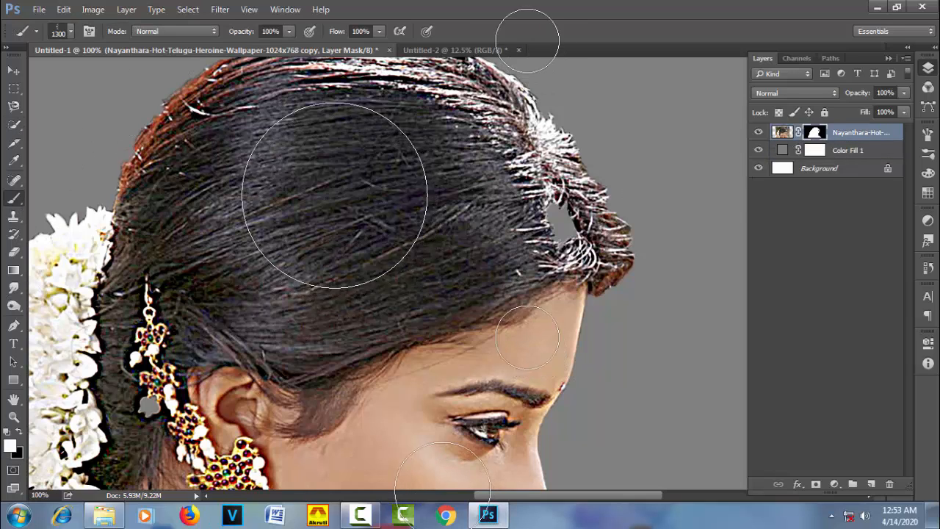
{"action": "right_click", "coordinate": [335, 195]}
{"action": "left_click", "coordinate": [305, 285]}
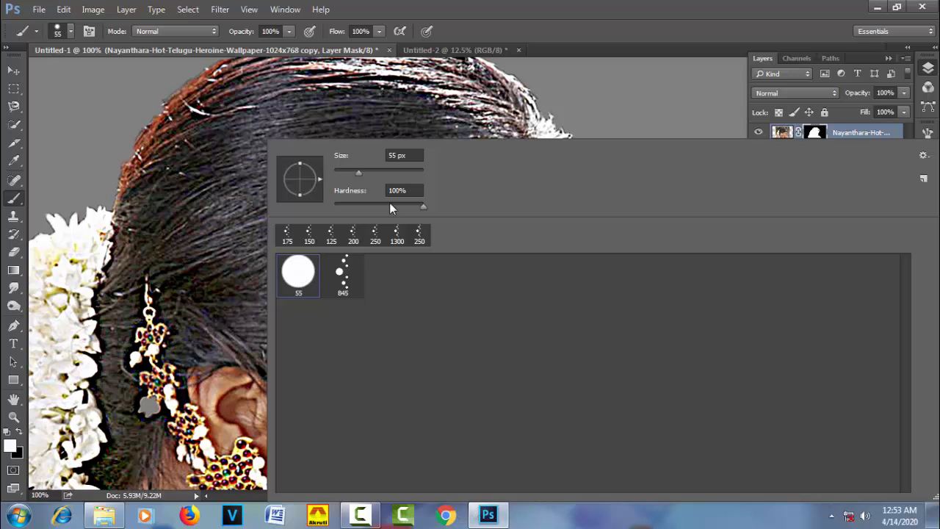
{"action": "left_click", "coordinate": [537, 37]}
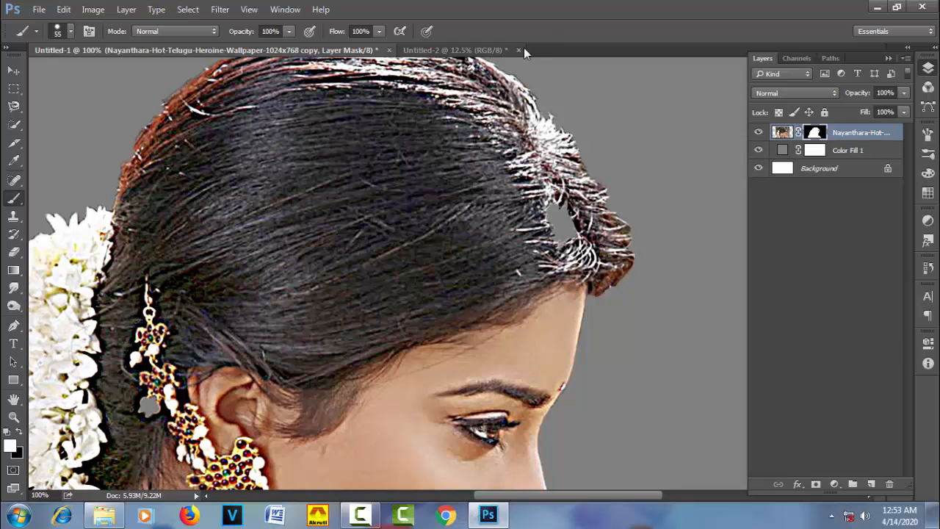
{"action": "key", "text": "bracketleft"}
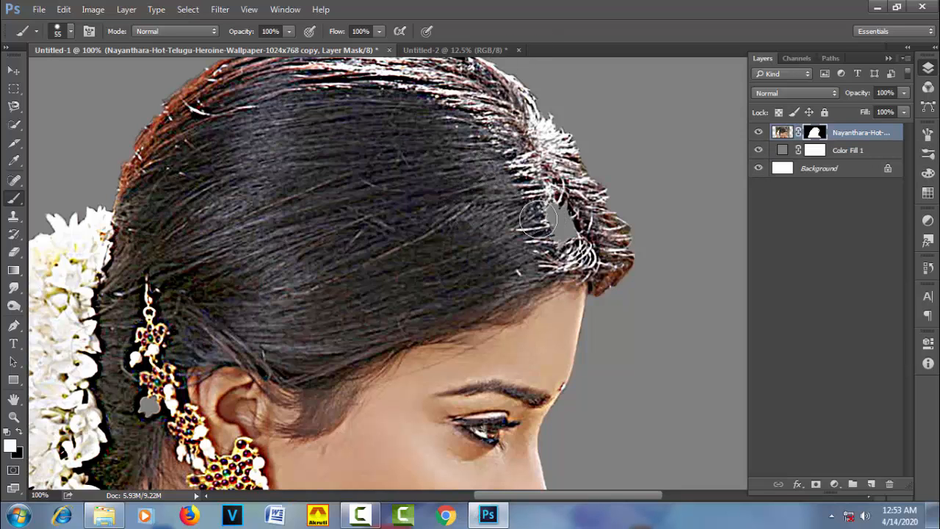
{"action": "key", "text": "bracketleft"}
{"action": "mouse_move", "coordinate": [558, 211]}
{"action": "left_mouse_down"}
{"action": "mouse_move", "coordinate": [556, 234]}
{"action": "mouse_move", "coordinate": [582, 255]}
{"action": "left_mouse_up"}
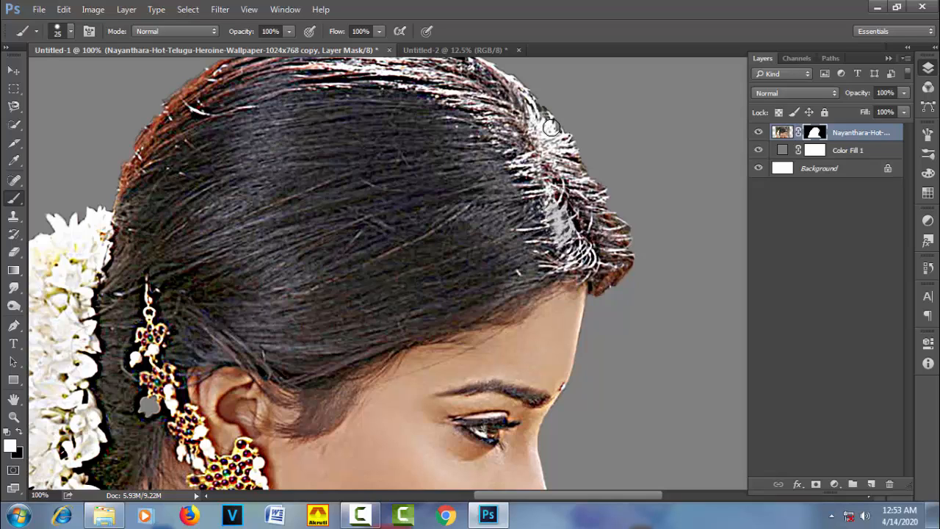
{"action": "key", "text": "bracketleft"}
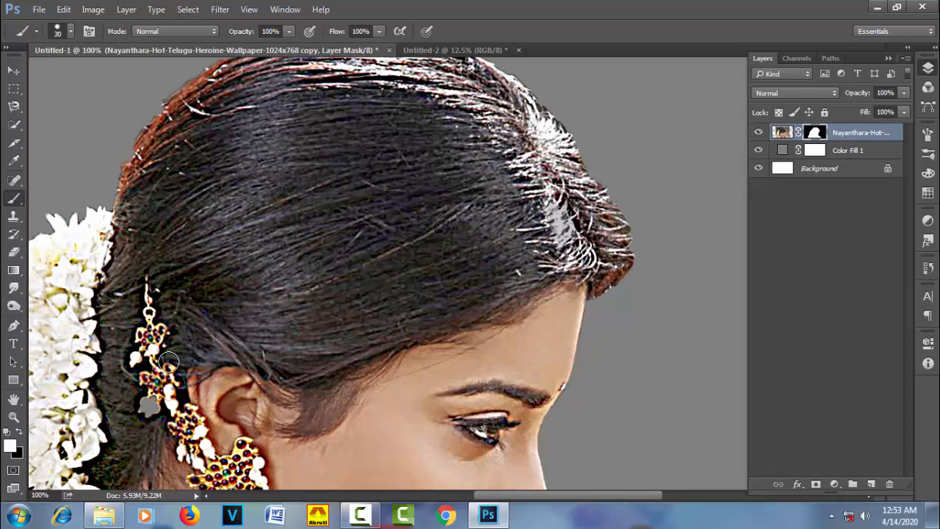
{"action": "key", "text": "bracketright"}
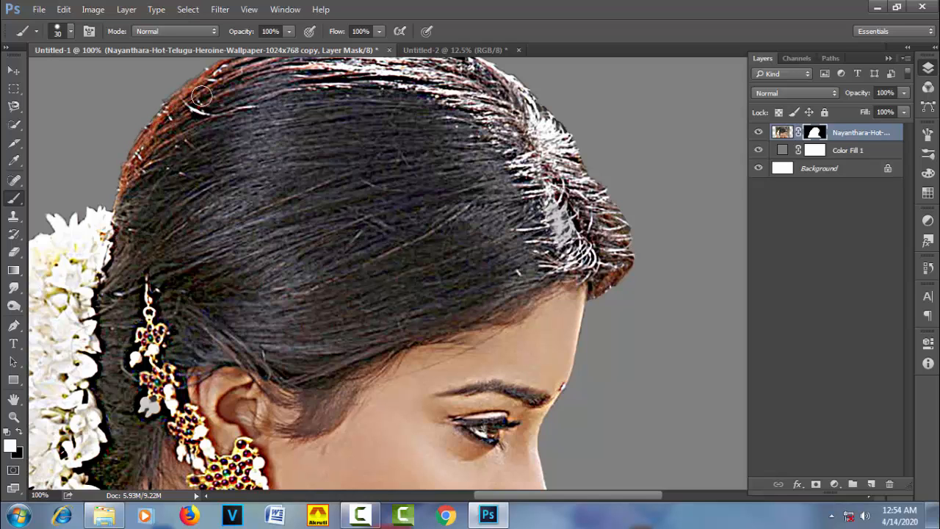
Display the portrait's layer mask on its own and paint its grey spots white in the front hair and beside the earring
{"action": "left_click_drag", "start_coordinate": [249, 131], "coordinate": [290, 227]}
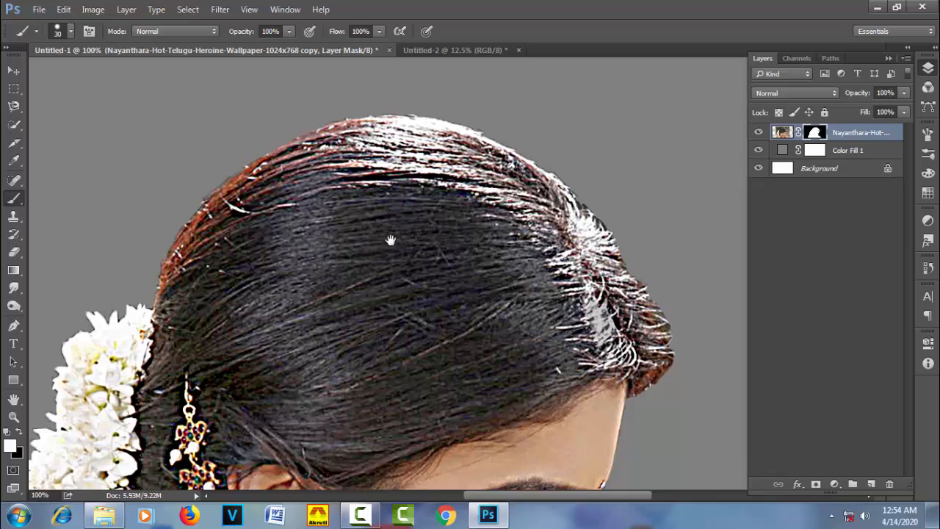
{"action": "left_click_drag", "start_coordinate": [391, 240], "coordinate": [404, 144]}
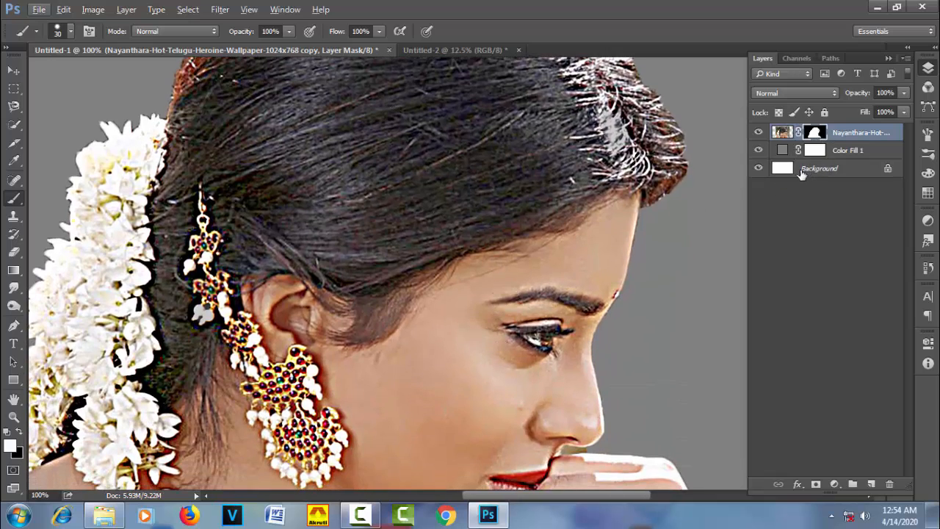
{"action": "left_click_drag", "start_coordinate": [814, 151], "coordinate": [817, 136]}
{"action": "left_click", "coordinate": [817, 136], "text": "alt"}
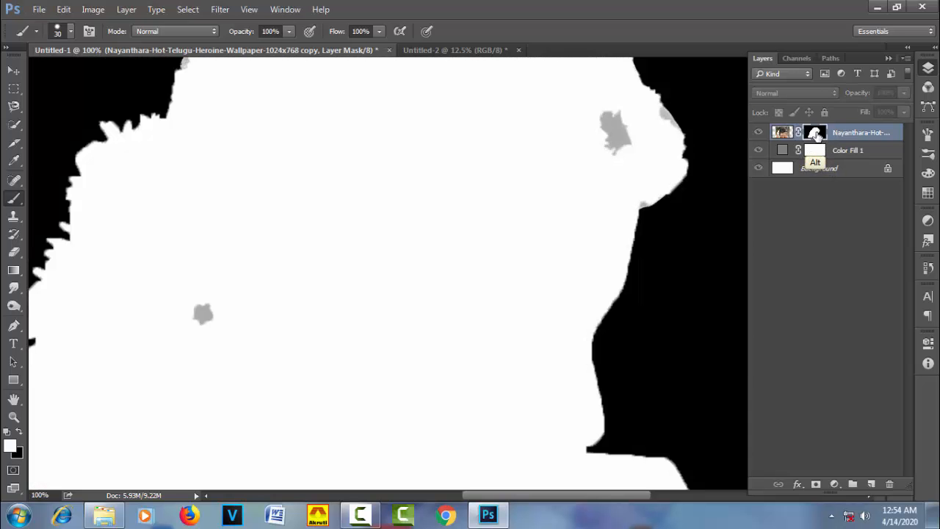
{"action": "left_click", "coordinate": [330, 286], "text": "alt"}
{"action": "mouse_move", "coordinate": [386, 280]}
{"action": "left_mouse_down"}
{"action": "mouse_move", "coordinate": [407, 220]}
{"action": "mouse_move", "coordinate": [453, 221]}
{"action": "left_mouse_up"}
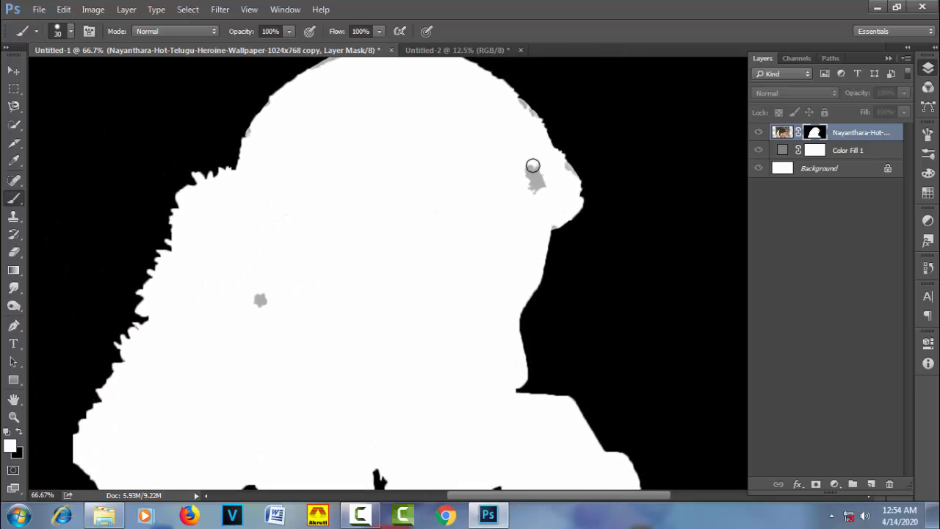
{"action": "mouse_move", "coordinate": [533, 164]}
{"action": "left_mouse_down"}
{"action": "mouse_move", "coordinate": [531, 191]}
{"action": "mouse_move", "coordinate": [546, 194]}
{"action": "mouse_move", "coordinate": [535, 191]}
{"action": "left_mouse_up"}
{"action": "left_click_drag", "start_coordinate": [265, 313], "coordinate": [262, 296]}
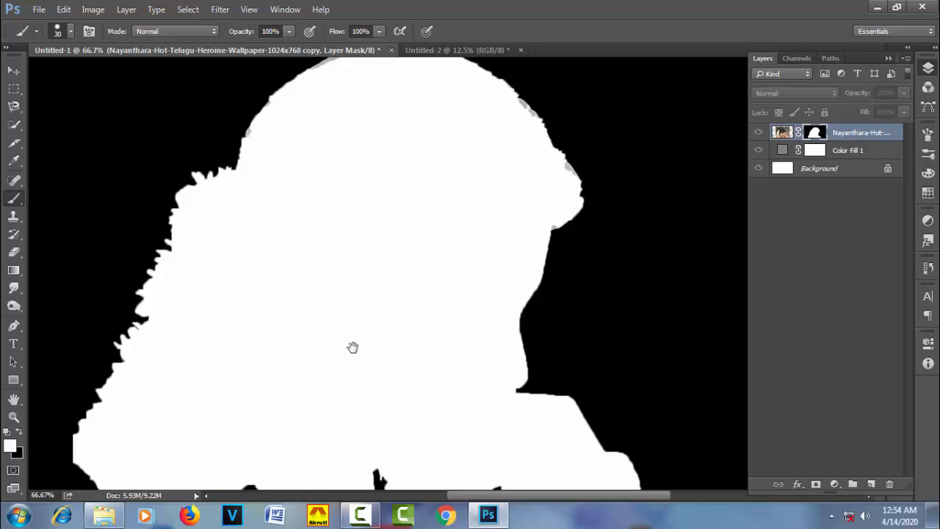
Paint white over the black gaps along the mask's lower edge and return to the normal image view
{"action": "left_click_drag", "start_coordinate": [352, 346], "coordinate": [375, 220]}
{"action": "mouse_move", "coordinate": [280, 354]}
{"action": "left_mouse_down"}
{"action": "mouse_move", "coordinate": [266, 353]}
{"action": "mouse_move", "coordinate": [313, 367]}
{"action": "left_mouse_up"}
{"action": "mouse_move", "coordinate": [399, 353]}
{"action": "left_mouse_down"}
{"action": "mouse_move", "coordinate": [399, 342]}
{"action": "mouse_move", "coordinate": [399, 352]}
{"action": "left_mouse_up"}
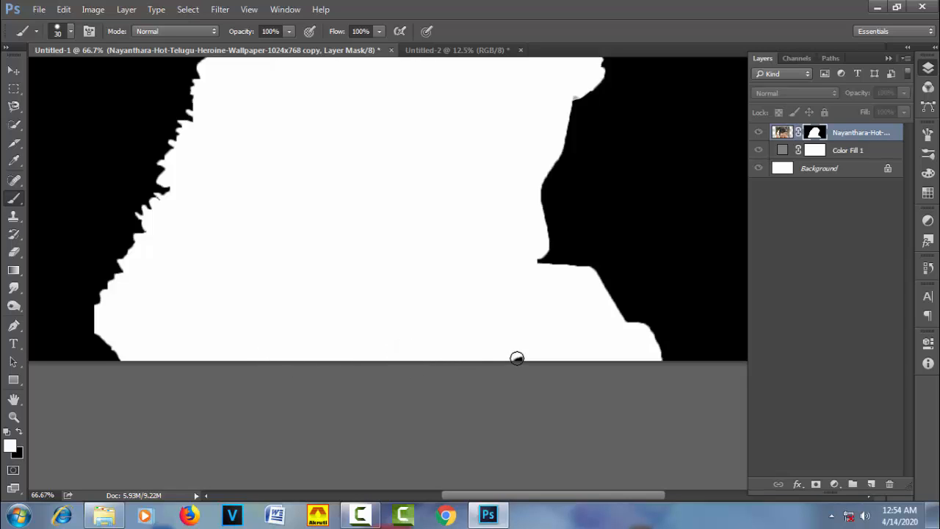
{"action": "scroll", "coordinate": [496, 257], "scroll_direction": "up", "scroll_amount": 3}
{"action": "scroll", "coordinate": [493, 261], "scroll_direction": "up", "scroll_amount": 1}
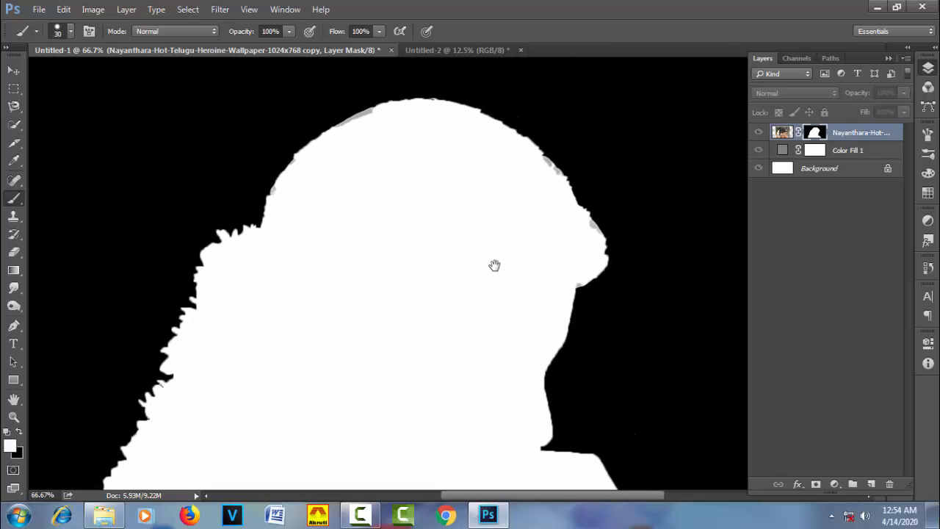
{"action": "left_click", "coordinate": [814, 133], "text": "alt"}
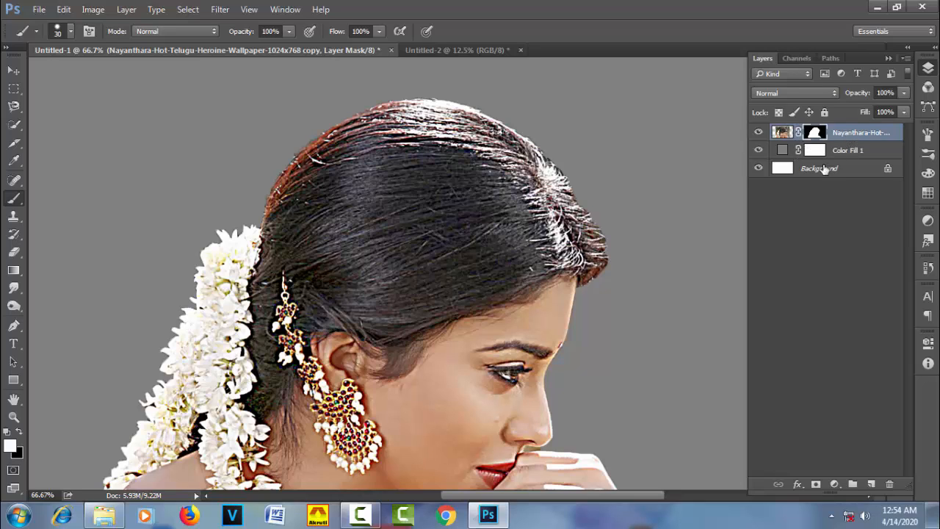
Duplicate the masked portrait layer beneath the Color Fill 1 layer and rename the copy backup
{"action": "left_click_drag", "start_coordinate": [848, 138], "coordinate": [836, 157]}
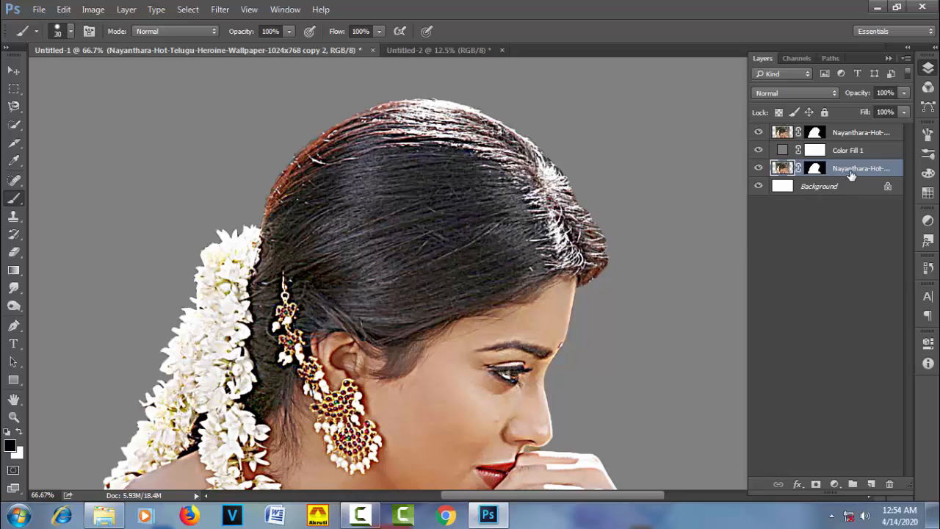
{"action": "double_click", "coordinate": [866, 169]}
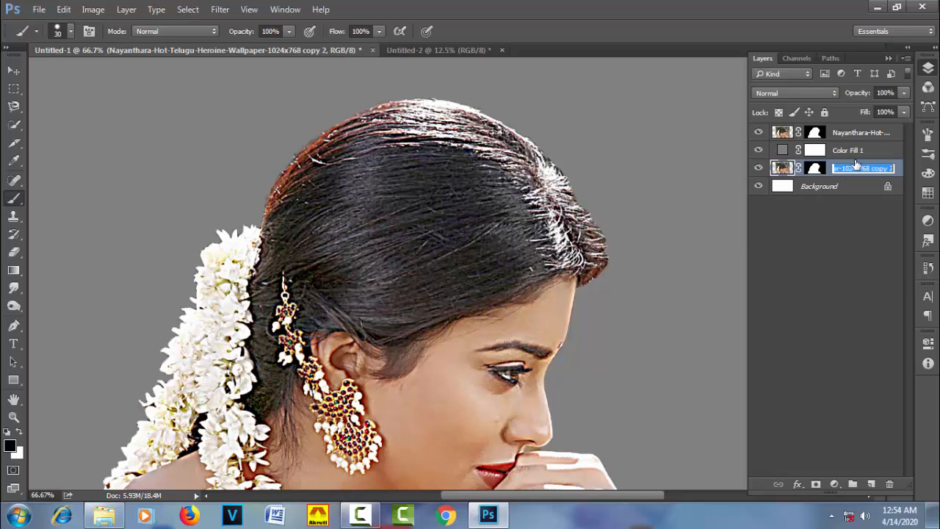
{"action": "type", "text": "backu"}
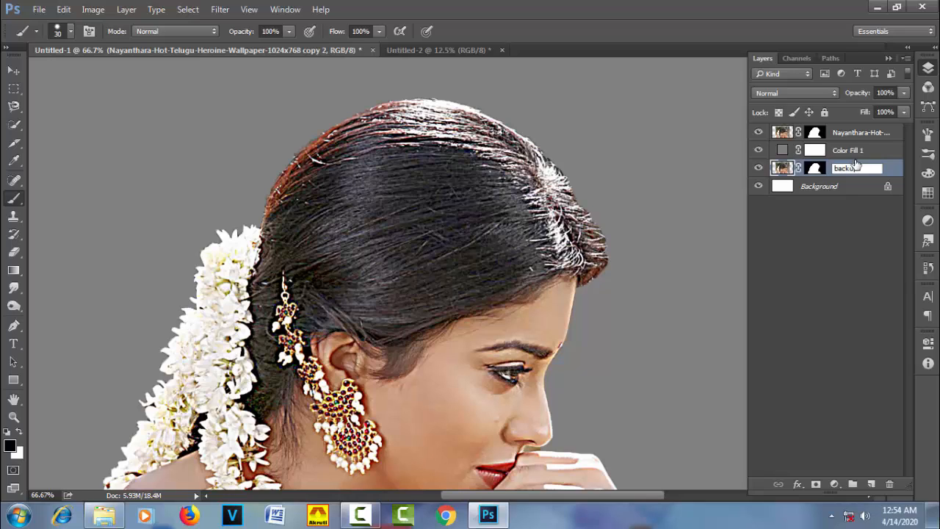
{"action": "type", "text": "p"}
{"action": "key", "text": "Return"}
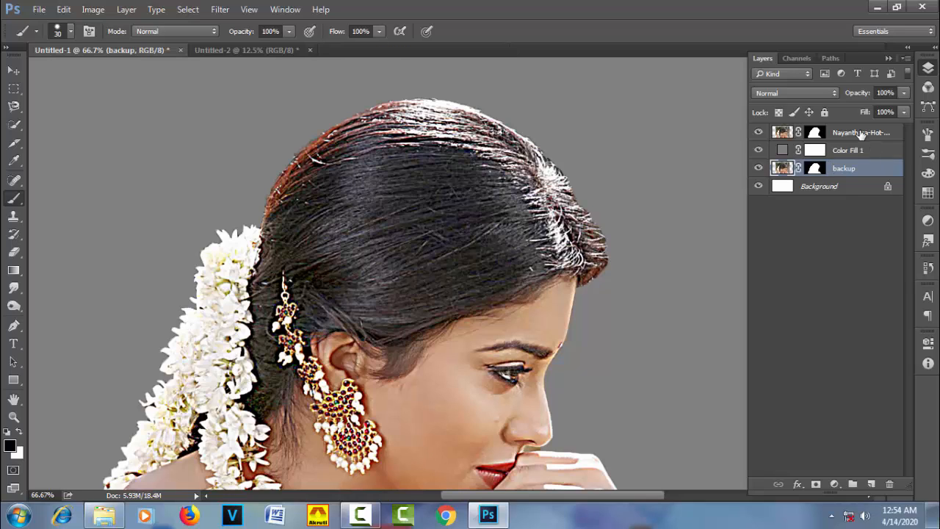
Apply the layer mask of the uppermost portrait layer permanently
{"action": "left_click", "coordinate": [859, 136]}
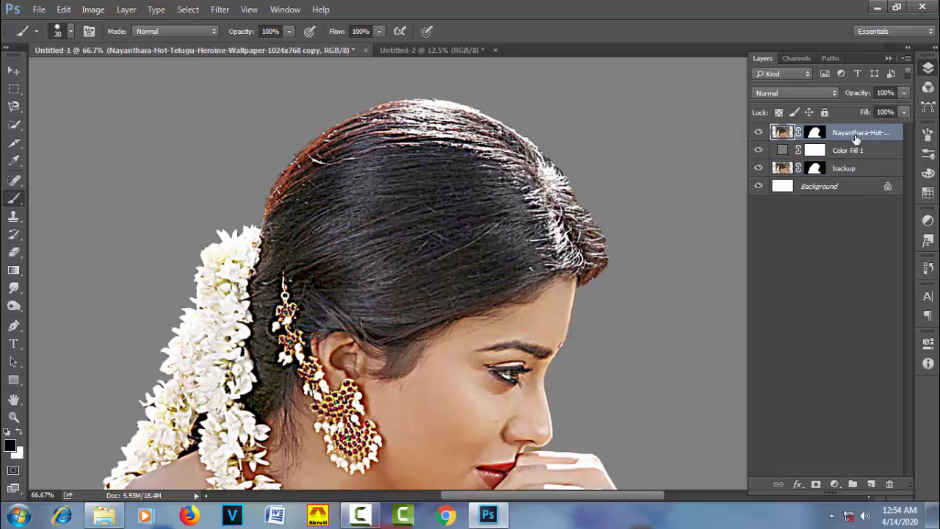
{"action": "left_click", "coordinate": [814, 134]}
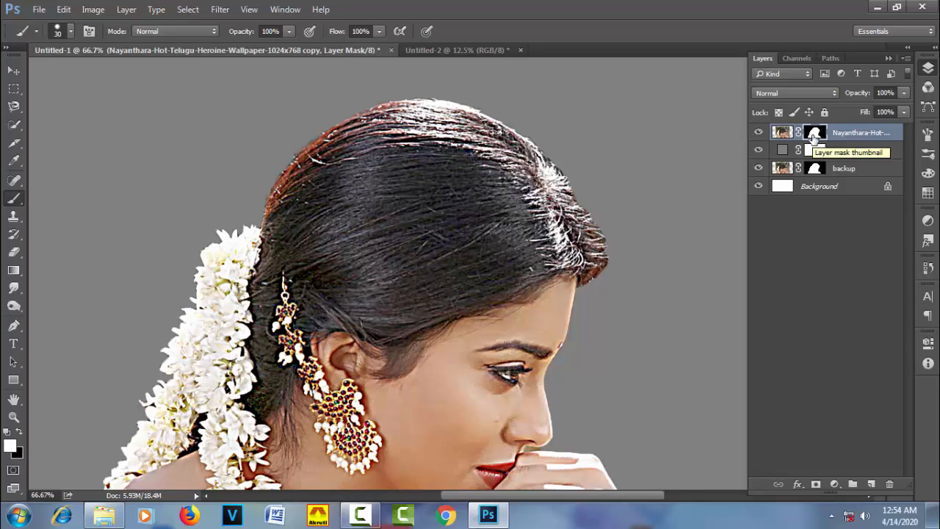
{"action": "right_click", "coordinate": [814, 135]}
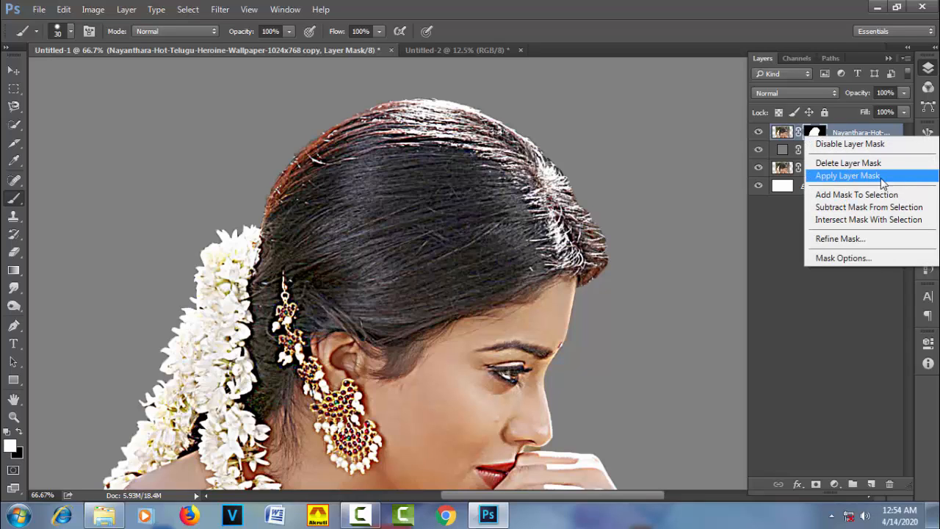
{"action": "left_click", "coordinate": [889, 177]}
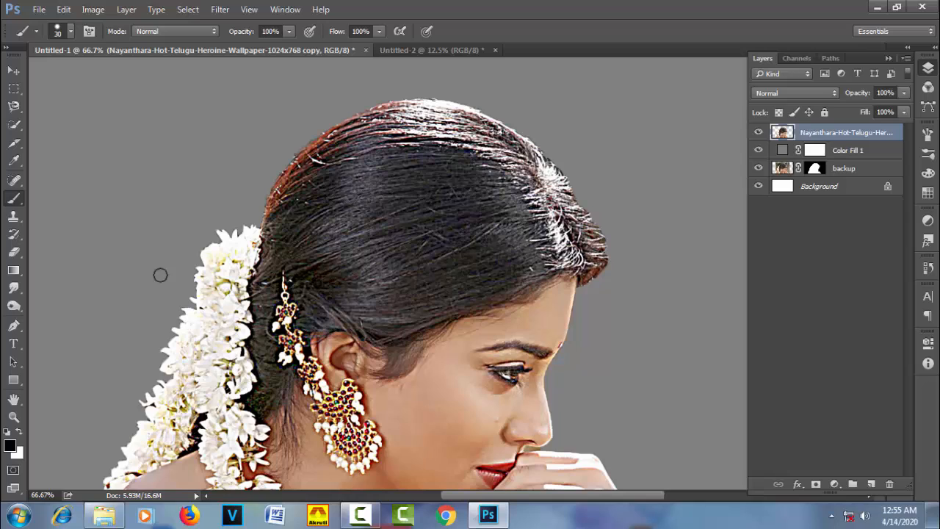
Choose the 845 px dot-pattern tip for the Smudge tool and save the brush set as RK HAIR BRUSH
{"action": "left_click", "coordinate": [15, 289]}
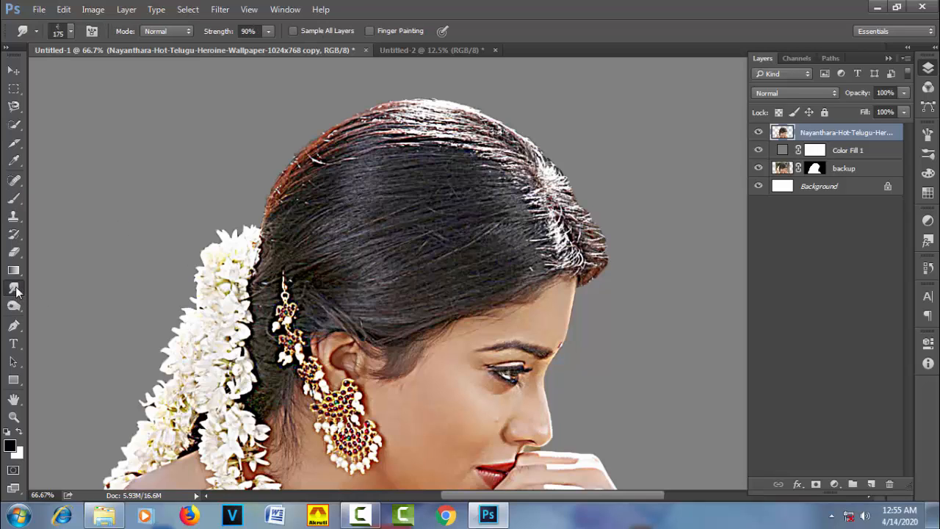
{"action": "right_click", "coordinate": [215, 211]}
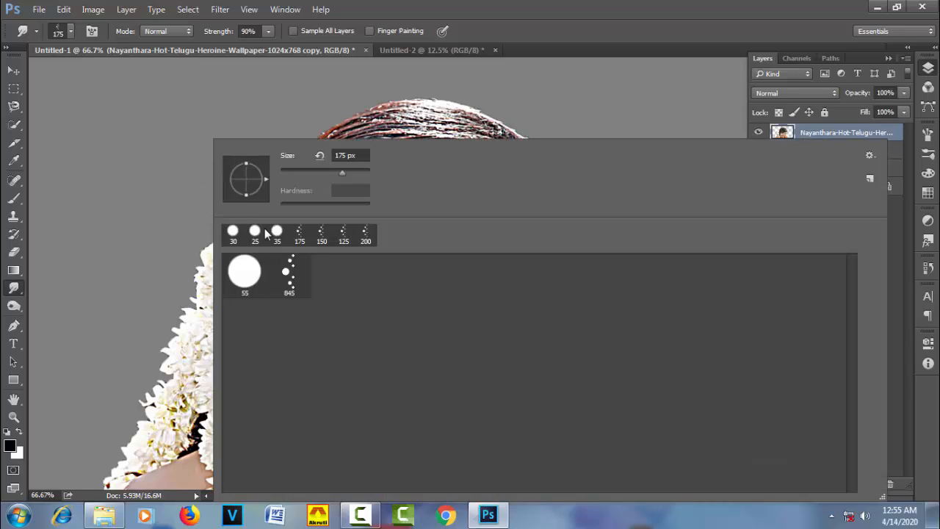
{"action": "left_click", "coordinate": [289, 288]}
{"action": "left_click", "coordinate": [870, 155]}
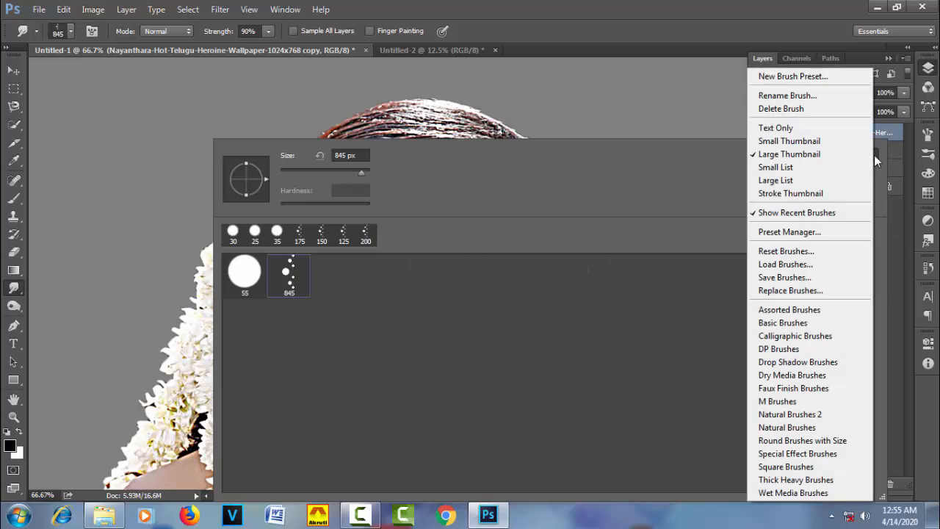
{"action": "left_click", "coordinate": [820, 279]}
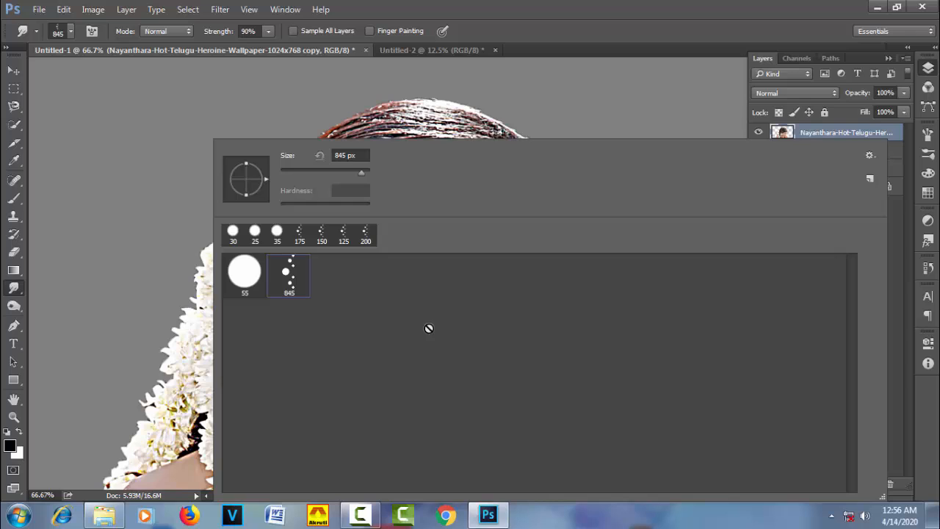
Load RK HAIR BRUSH from its RK HAIR BRUSH folder and choose the newly loaded 845 px dotted tip
{"action": "left_click", "coordinate": [870, 155]}
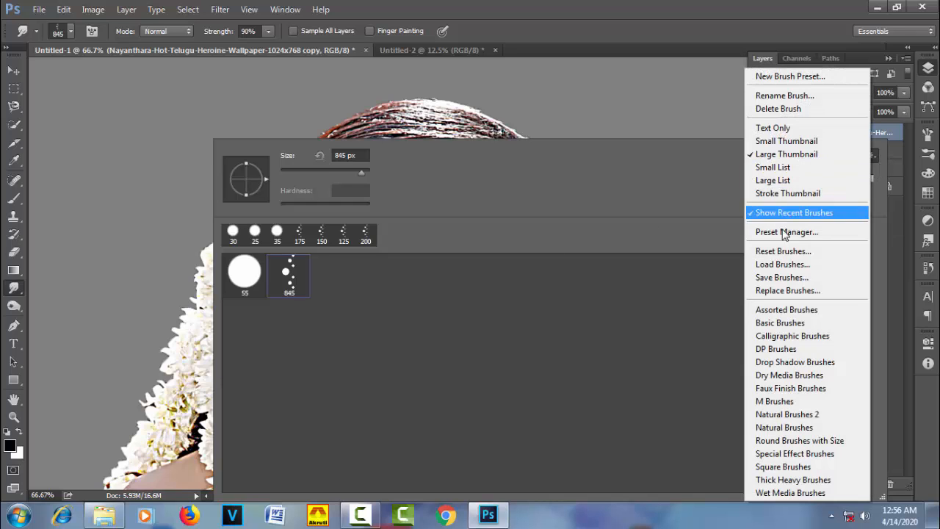
{"action": "left_click", "coordinate": [823, 263]}
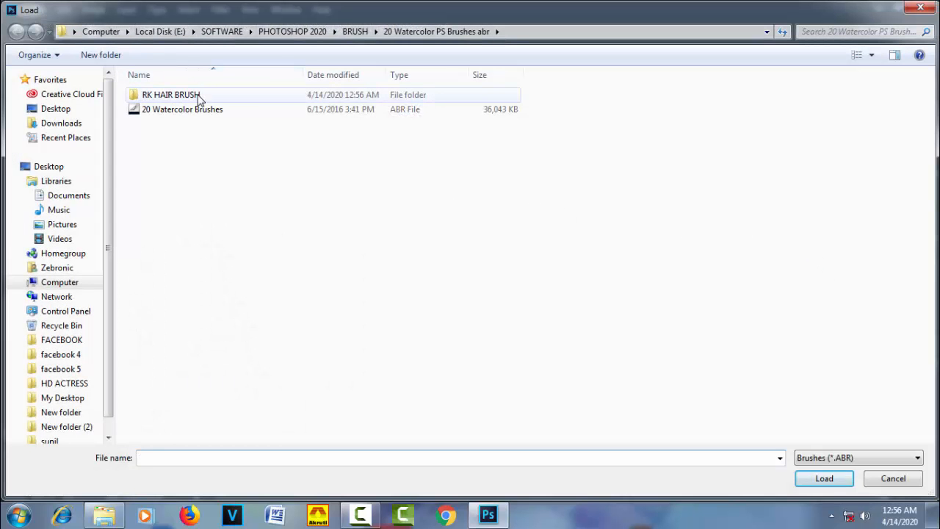
{"action": "double_click", "coordinate": [199, 95]}
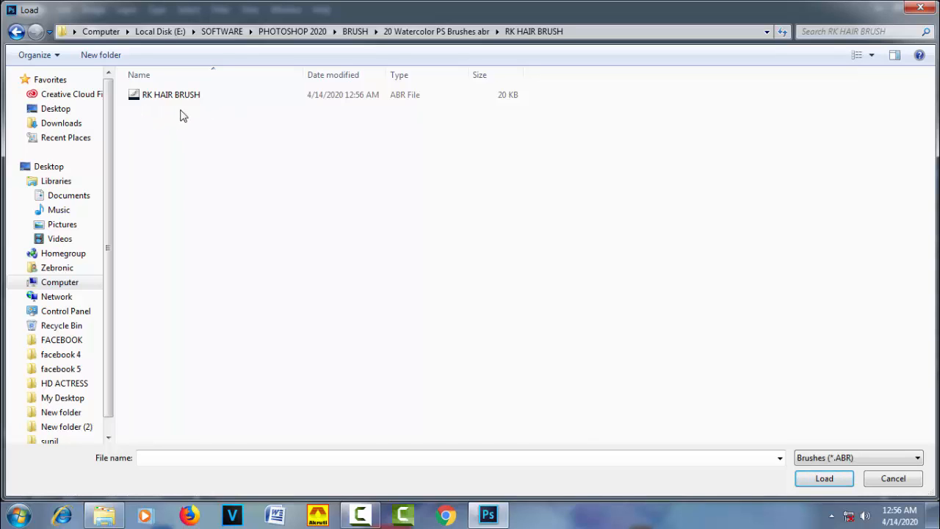
{"action": "left_click", "coordinate": [183, 99]}
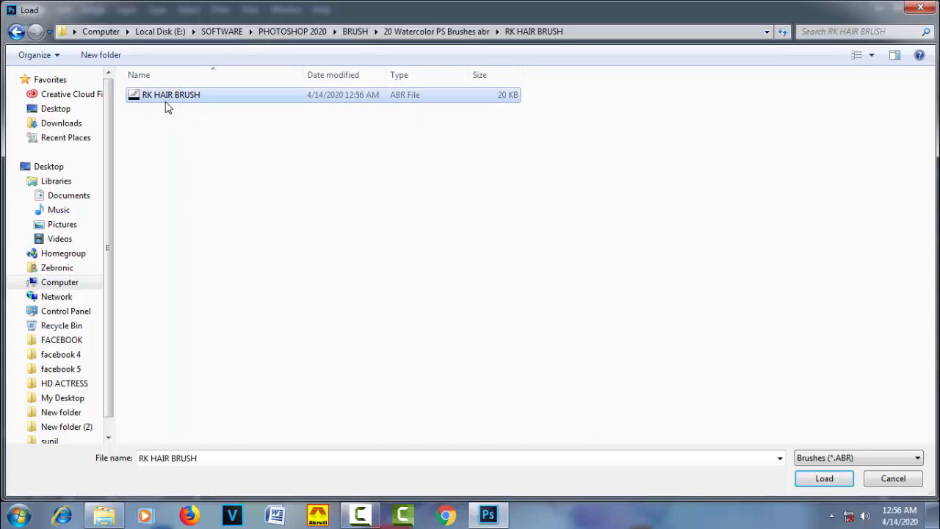
{"action": "left_click", "coordinate": [824, 478]}
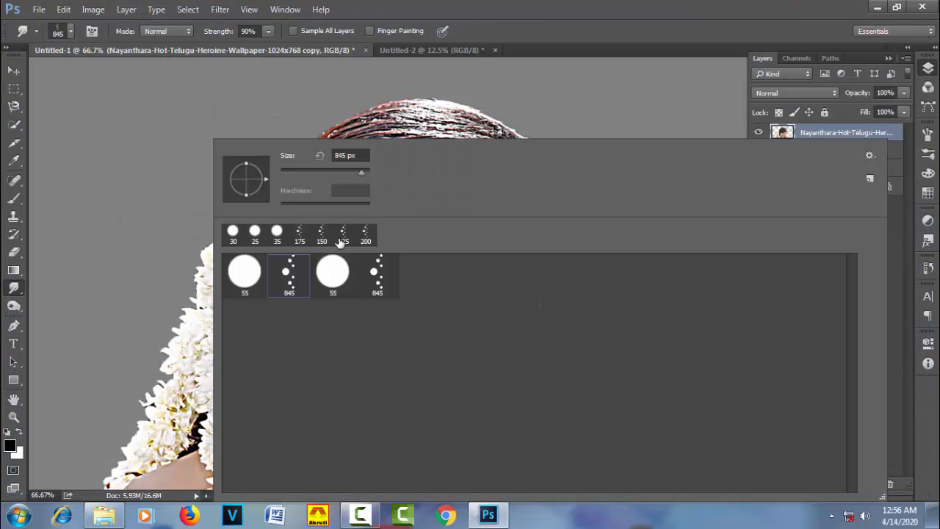
{"action": "left_click", "coordinate": [381, 280]}
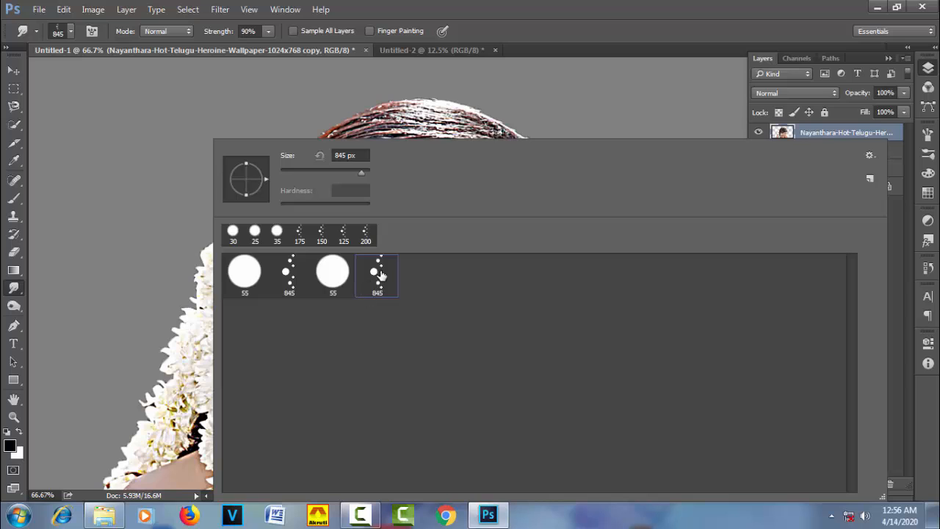
{"action": "left_click", "coordinate": [559, 32]}
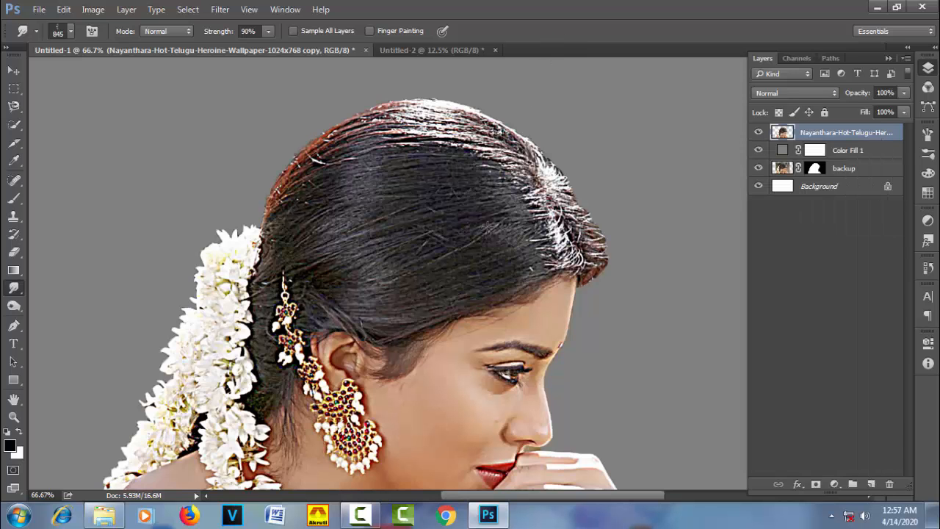
Reduce the dotted smudge brush to 50 px and show its Brush Tip Shape settings
{"action": "key", "text": "bracketleft"}
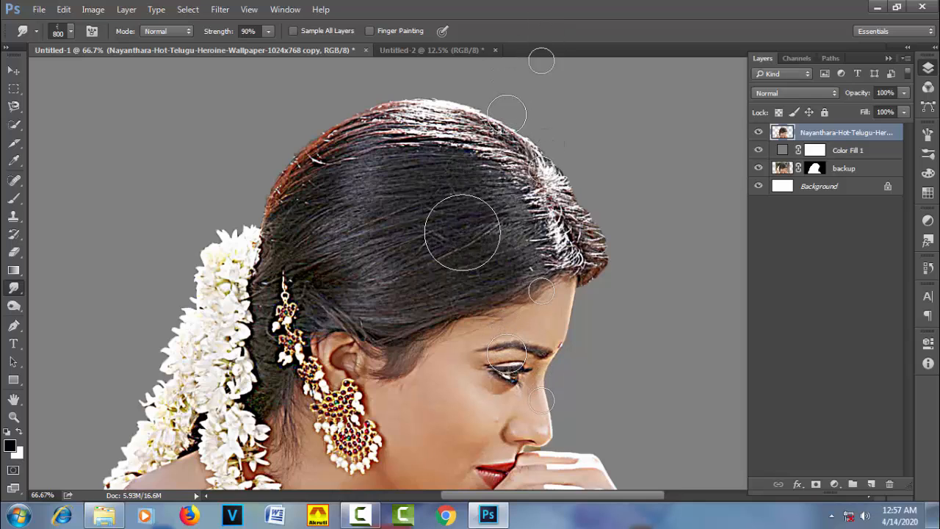
{"action": "key", "text": "bracketleft"}
{"action": "key", "text": "bracketleft"}
{"action": "key", "text": "bracketleft"}
{"action": "key", "text": "bracketleft"}
{"action": "key", "text": "bracketleft"}
{"action": "key", "text": "bracketleft"}
{"action": "key", "text": "bracketleft"}
{"action": "key", "text": "bracketleft"}
{"action": "key", "text": "bracketleft"}
{"action": "key", "text": "bracketleft"}
{"action": "key", "text": "bracketleft"}
{"action": "key", "text": "bracketleft"}
{"action": "key", "text": "bracketleft"}
{"action": "key", "text": "bracketleft"}
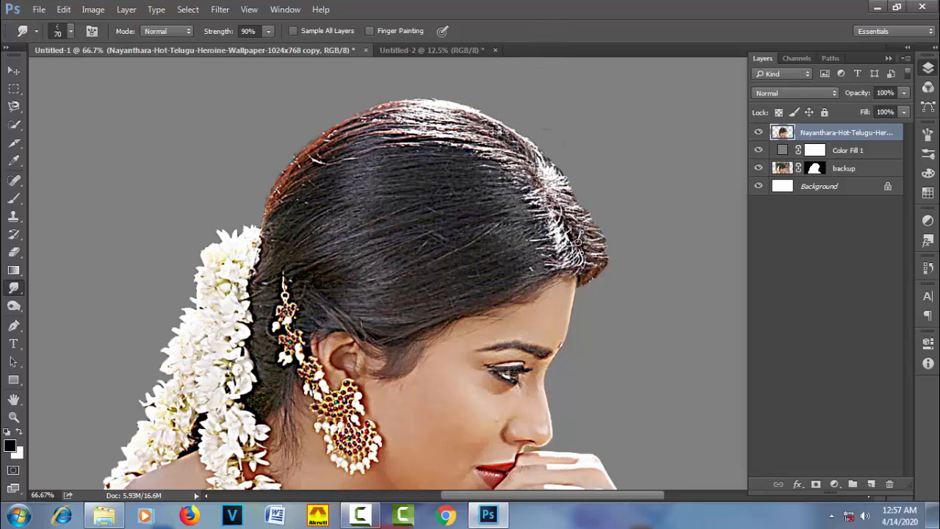
{"action": "key", "text": "bracketleft"}
{"action": "key", "text": "bracketleft"}
{"action": "scroll", "coordinate": [589, 245], "scroll_direction": "up", "scroll_amount": 3}
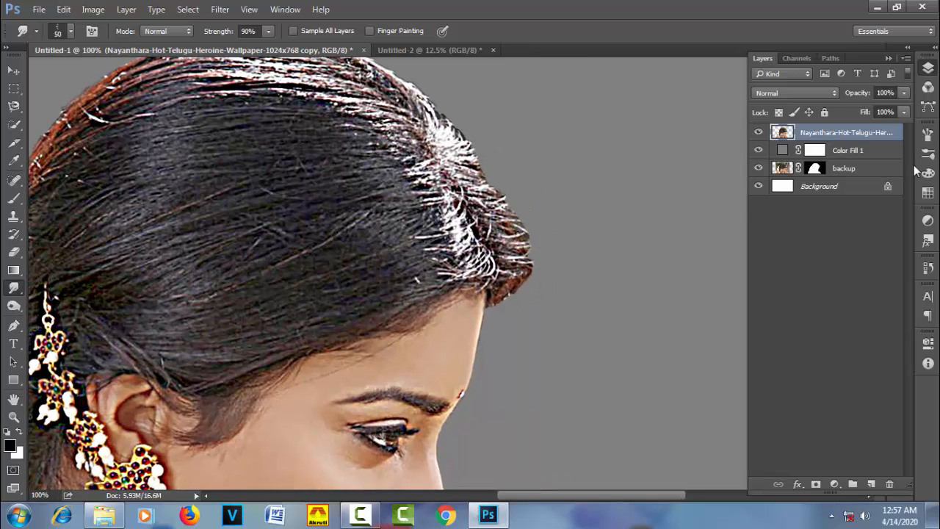
{"action": "left_click", "coordinate": [927, 144]}
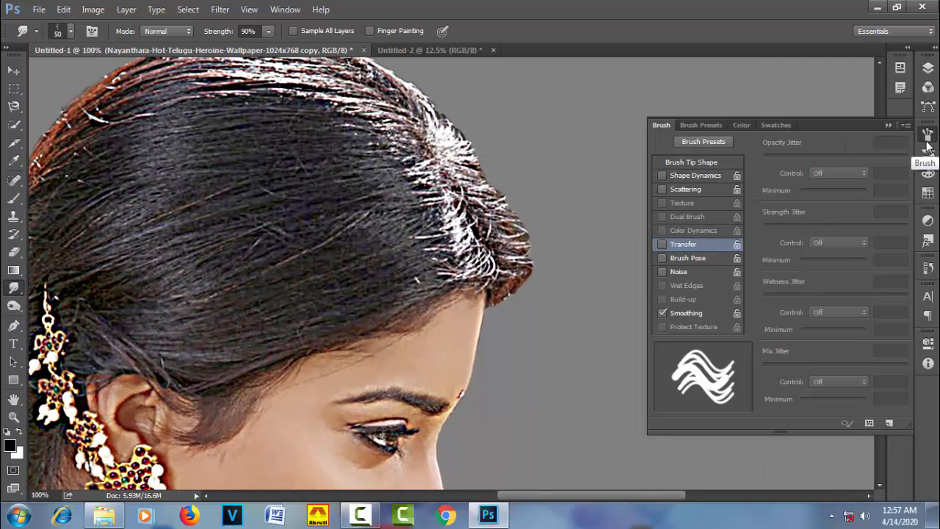
{"action": "left_click", "coordinate": [714, 162]}
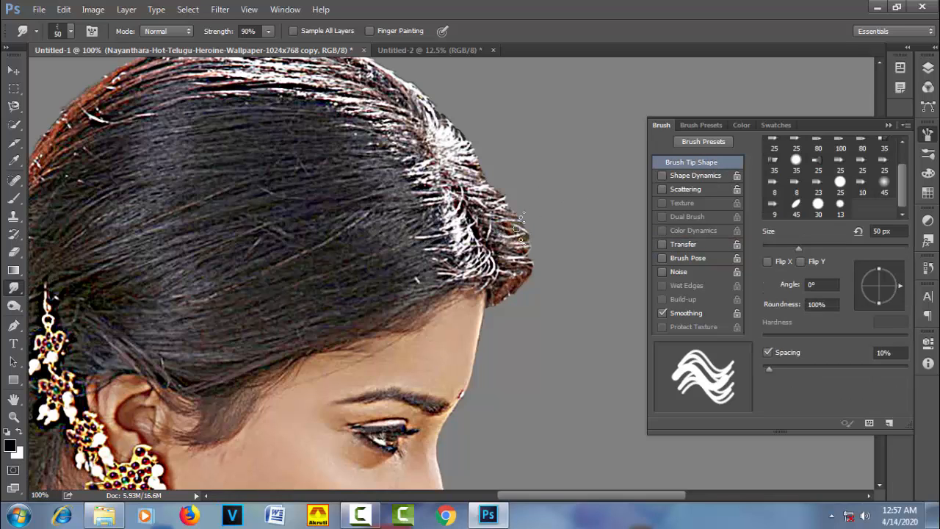
Try smudging the white parting and the neighbouring dark hair with the 50 px dotted brush
{"action": "left_click_drag", "start_coordinate": [531, 215], "coordinate": [487, 235]}
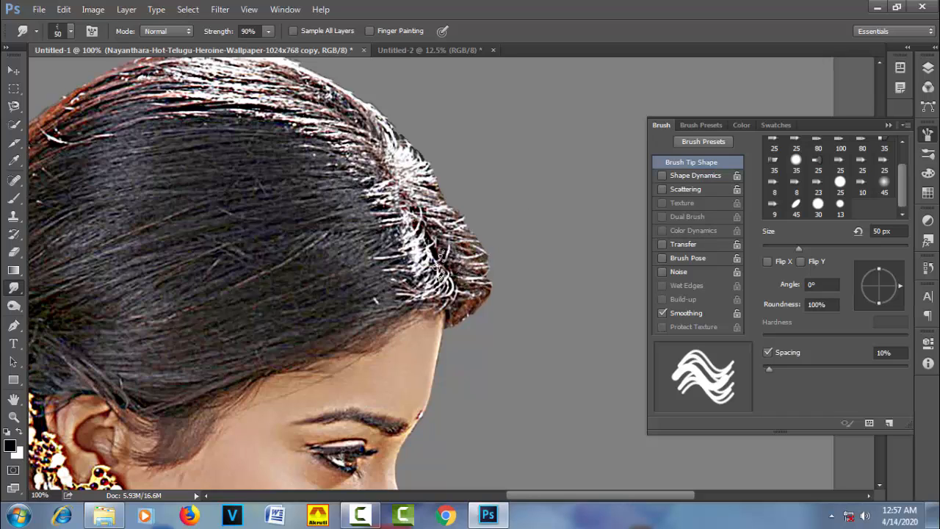
{"action": "left_click_drag", "start_coordinate": [420, 218], "coordinate": [415, 256]}
{"action": "mouse_move", "coordinate": [382, 253]}
{"action": "left_mouse_down"}
{"action": "mouse_move", "coordinate": [411, 235]}
{"action": "mouse_move", "coordinate": [380, 265]}
{"action": "mouse_move", "coordinate": [443, 228]}
{"action": "left_mouse_up"}
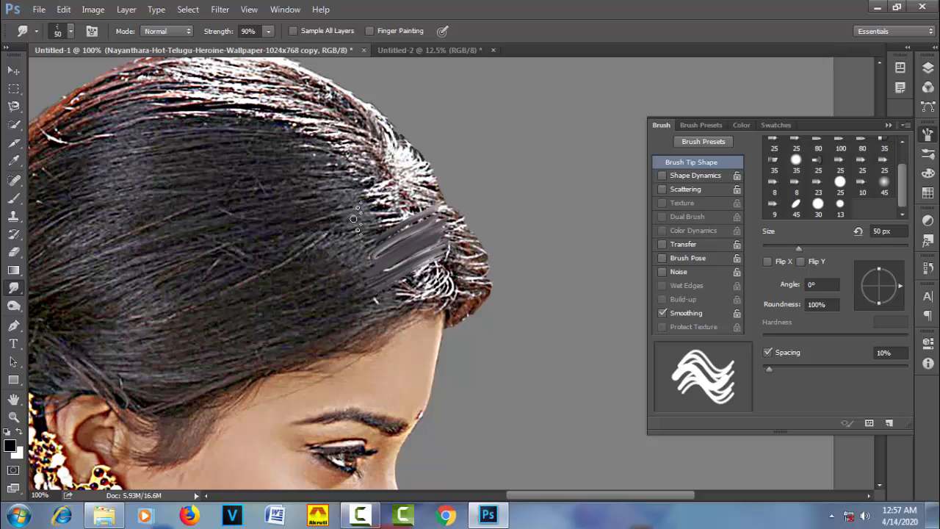
{"action": "mouse_move", "coordinate": [353, 219]}
{"action": "left_mouse_down"}
{"action": "mouse_move", "coordinate": [277, 255]}
{"action": "mouse_move", "coordinate": [352, 227]}
{"action": "mouse_move", "coordinate": [321, 296]}
{"action": "mouse_move", "coordinate": [351, 270]}
{"action": "mouse_move", "coordinate": [321, 318]}
{"action": "left_mouse_up"}
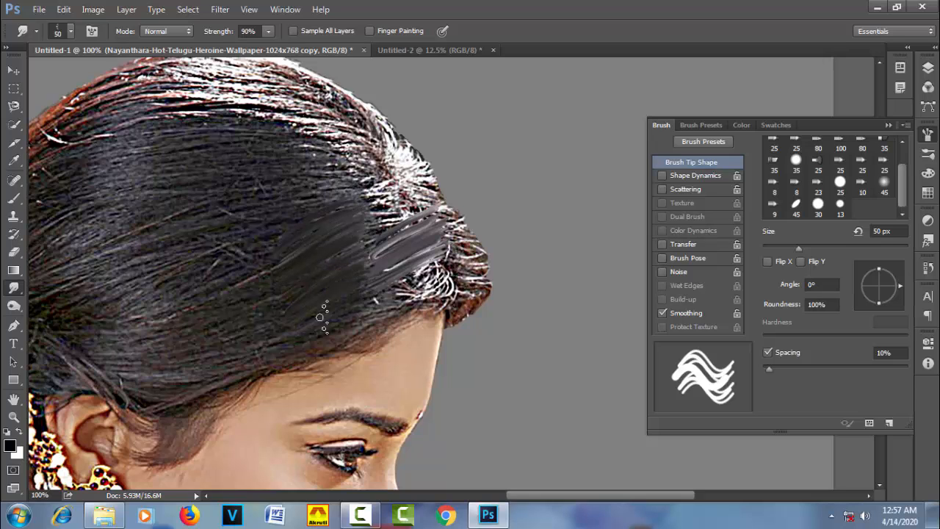
Undo all the trial smudge strokes on the hair
{"action": "key", "text": "ctrl+alt+z"}
{"action": "key", "text": "ctrl+alt+z"}
{"action": "key", "text": "ctrl+alt+z"}
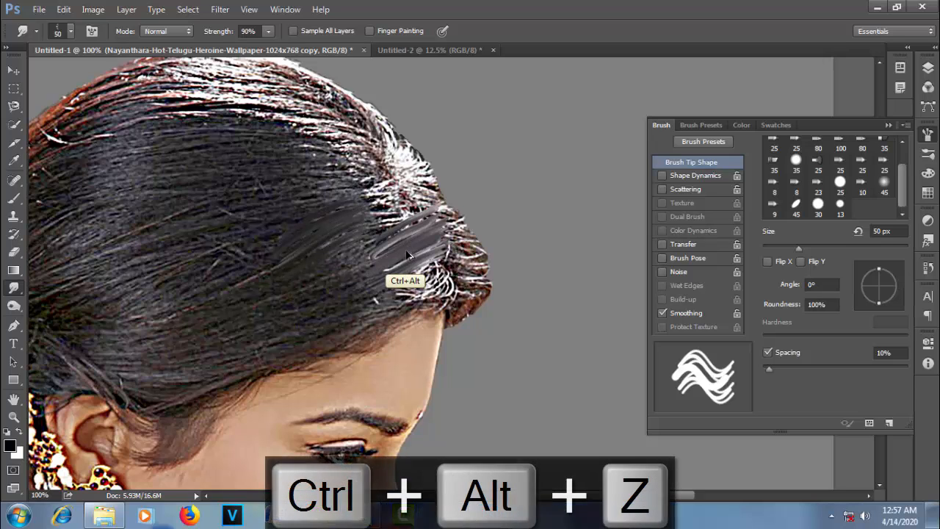
{"action": "key", "text": "ctrl+alt+z"}
{"action": "key", "text": "ctrl+alt+z"}
{"action": "key", "text": "ctrl+alt+z"}
{"action": "key", "text": "ctrl+alt+z"}
{"action": "key", "text": "ctrl+alt+z"}
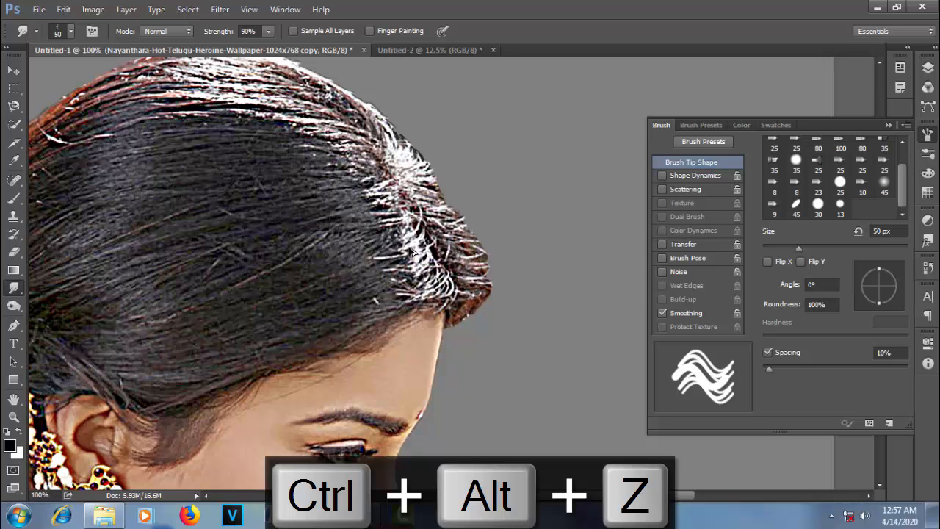
{"action": "key", "text": "ctrl+shift+d"}
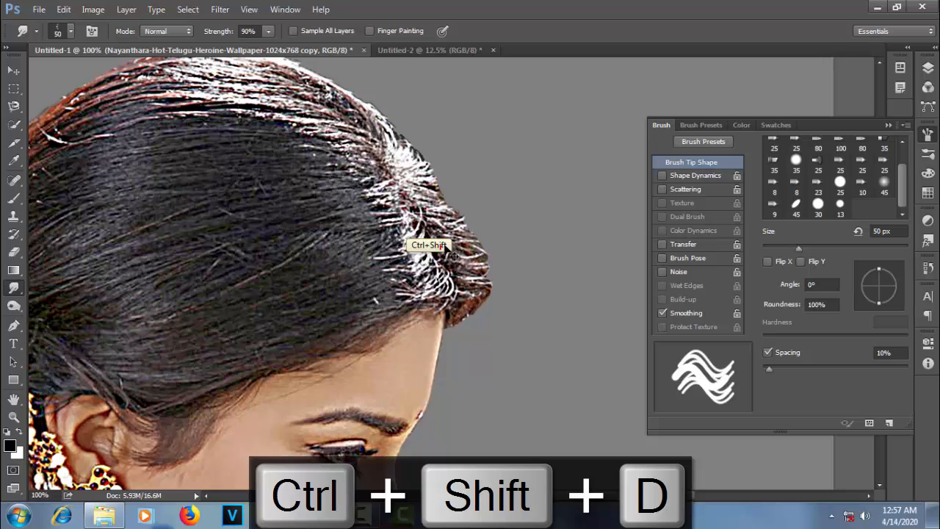
{"action": "left_click_drag", "start_coordinate": [445, 247], "coordinate": [507, 252]}
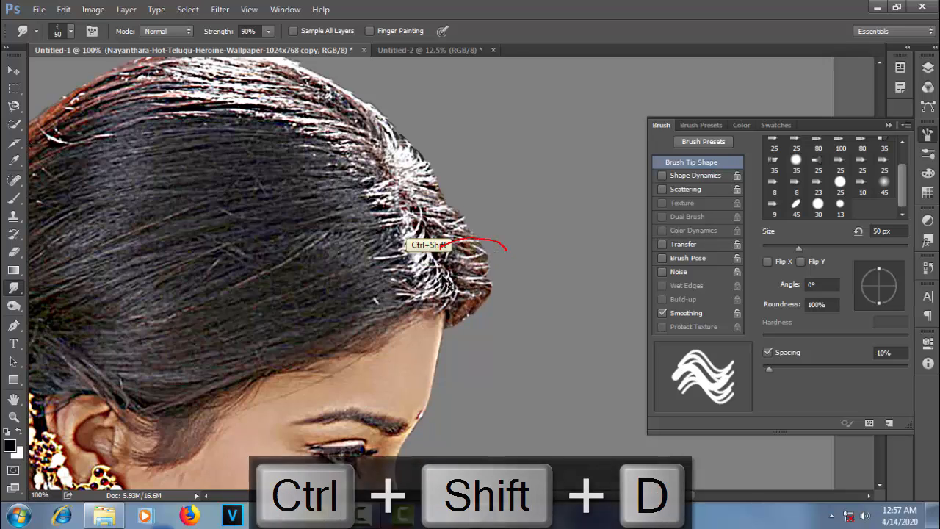
{"action": "mouse_move", "coordinate": [442, 275]}
{"action": "left_mouse_down"}
{"action": "mouse_move", "coordinate": [424, 290]}
{"action": "mouse_move", "coordinate": [358, 285]}
{"action": "left_mouse_up"}
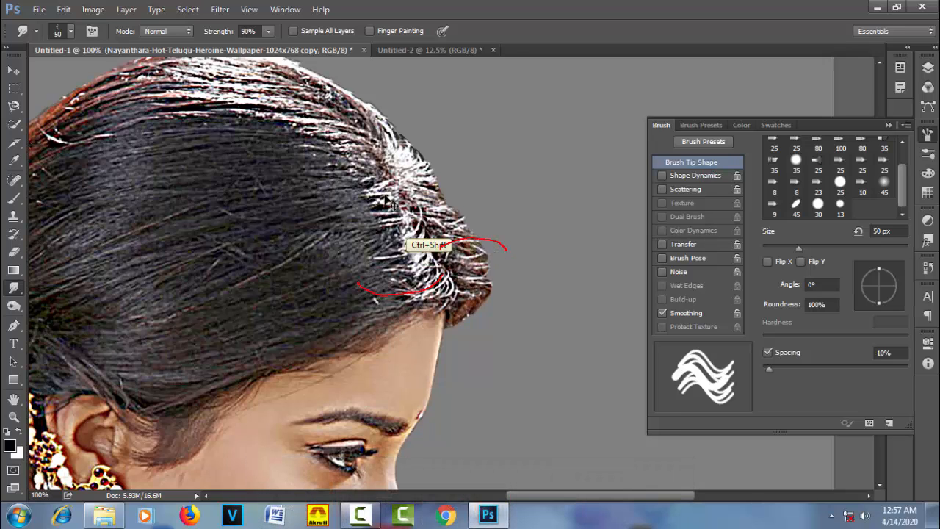
{"action": "left_click_drag", "start_coordinate": [388, 197], "coordinate": [274, 224]}
{"action": "mouse_move", "coordinate": [205, 117]}
{"action": "left_mouse_down"}
{"action": "mouse_move", "coordinate": [275, 124]}
{"action": "mouse_move", "coordinate": [346, 156]}
{"action": "left_mouse_up"}
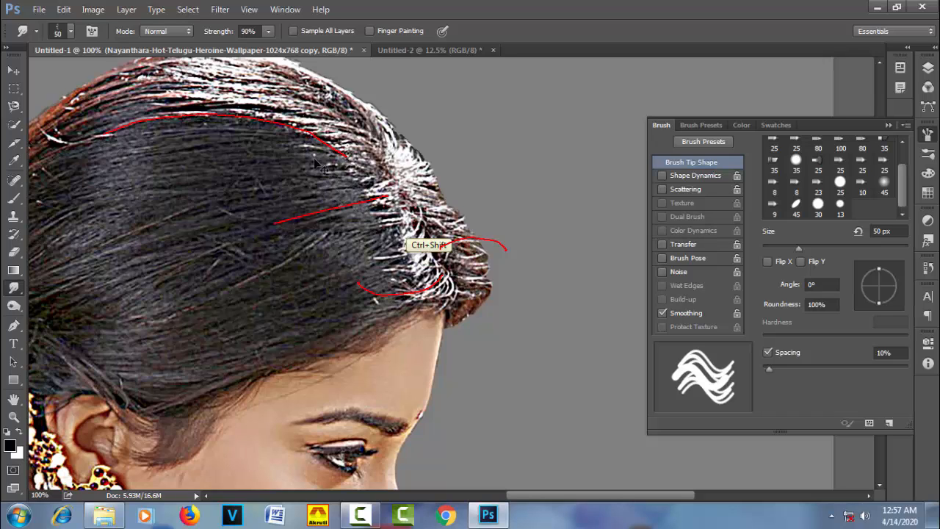
{"action": "mouse_move", "coordinate": [401, 254]}
{"action": "left_mouse_down"}
{"action": "mouse_move", "coordinate": [210, 313]}
{"action": "mouse_move", "coordinate": [182, 312]}
{"action": "left_mouse_up"}
{"action": "mouse_move", "coordinate": [348, 179]}
{"action": "left_mouse_down"}
{"action": "mouse_move", "coordinate": [220, 180]}
{"action": "mouse_move", "coordinate": [94, 206]}
{"action": "left_mouse_up"}
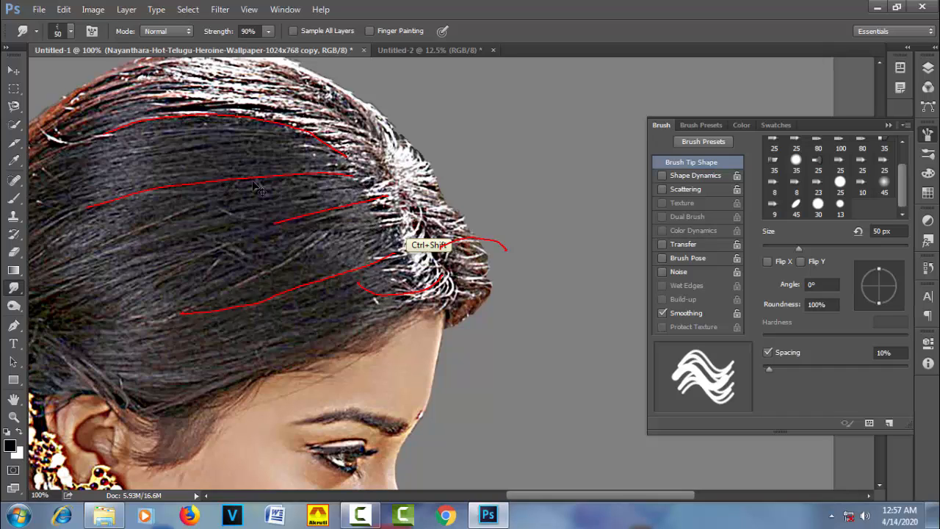
{"action": "left_click_drag", "start_coordinate": [402, 169], "coordinate": [399, 122]}
{"action": "mouse_move", "coordinate": [403, 180]}
{"action": "left_mouse_down"}
{"action": "mouse_move", "coordinate": [436, 151]}
{"action": "mouse_move", "coordinate": [424, 151]}
{"action": "left_mouse_up"}
{"action": "left_click_drag", "start_coordinate": [413, 205], "coordinate": [441, 173]}
{"action": "left_click_drag", "start_coordinate": [428, 219], "coordinate": [464, 195]}
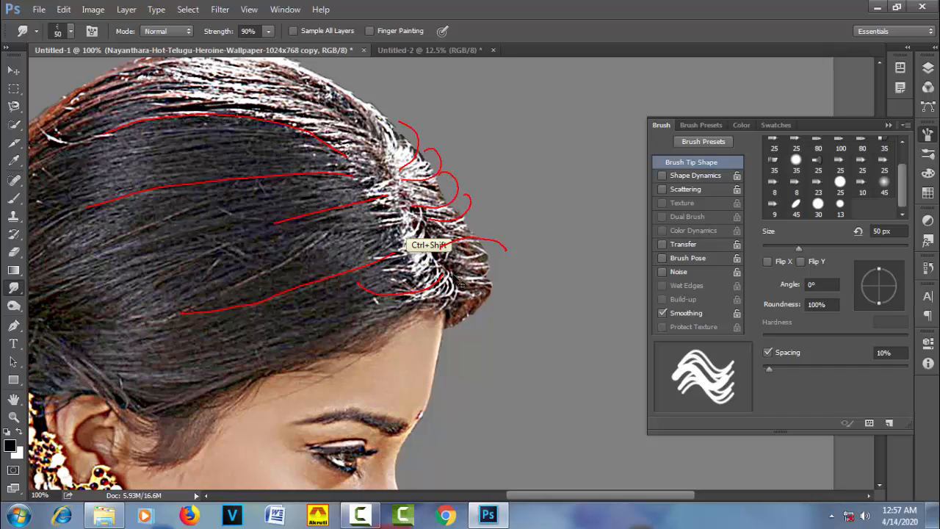
{"action": "mouse_move", "coordinate": [451, 266]}
{"action": "left_mouse_down"}
{"action": "mouse_move", "coordinate": [513, 264]}
{"action": "mouse_move", "coordinate": [488, 227]}
{"action": "left_mouse_up"}
{"action": "mouse_move", "coordinate": [456, 276]}
{"action": "left_mouse_down"}
{"action": "mouse_move", "coordinate": [473, 311]}
{"action": "mouse_move", "coordinate": [449, 315]}
{"action": "mouse_move", "coordinate": [456, 299]}
{"action": "mouse_move", "coordinate": [437, 317]}
{"action": "mouse_move", "coordinate": [453, 294]}
{"action": "mouse_move", "coordinate": [375, 319]}
{"action": "left_mouse_up"}
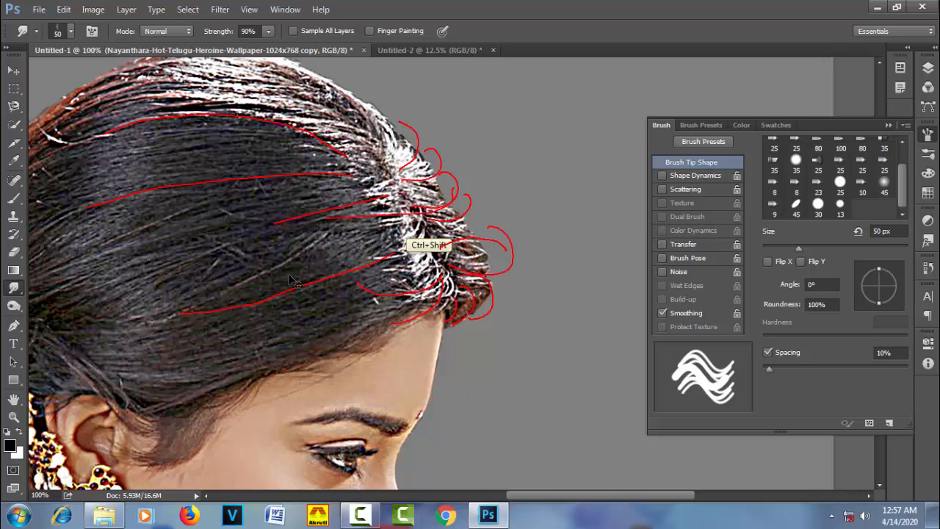
{"action": "key", "text": "ctrl+shift+space"}
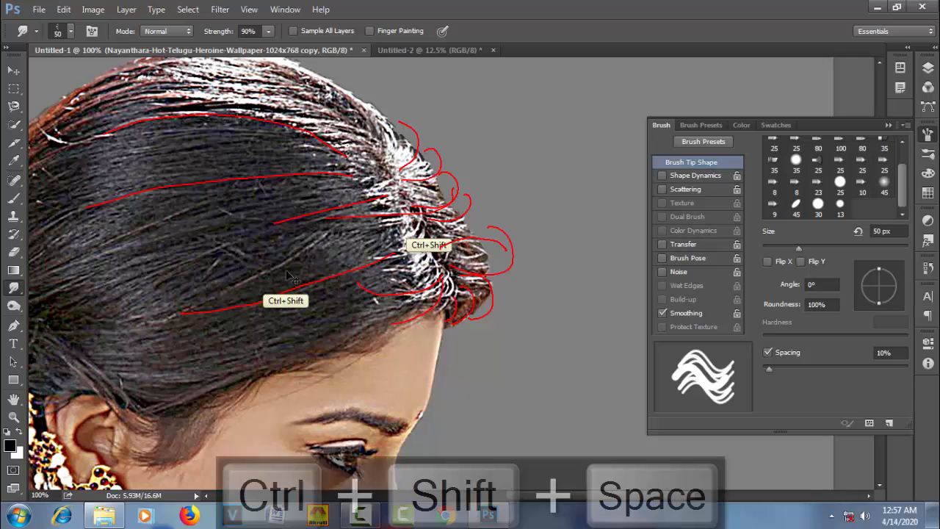
{"action": "key", "text": "ctrl+shift+d"}
{"action": "left_click_drag", "start_coordinate": [271, 277], "coordinate": [416, 216]}
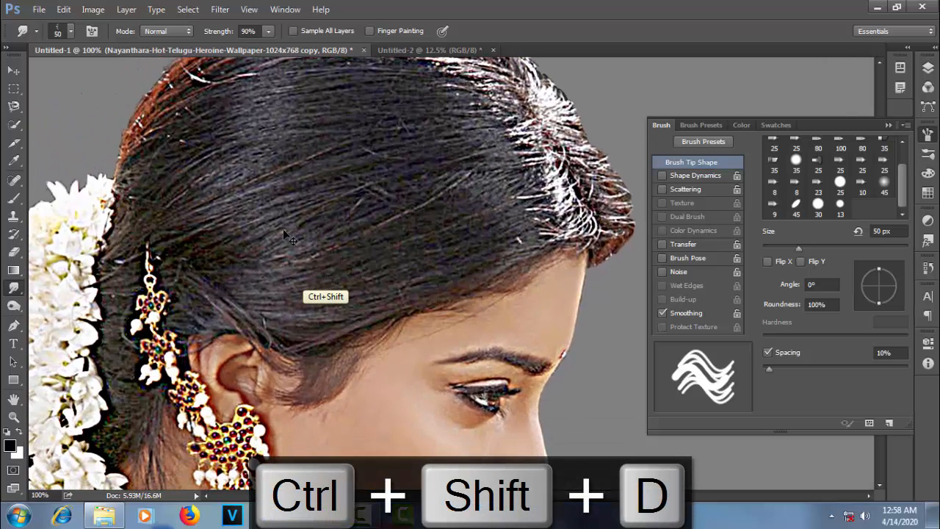
{"action": "left_click_drag", "start_coordinate": [182, 275], "coordinate": [301, 343]}
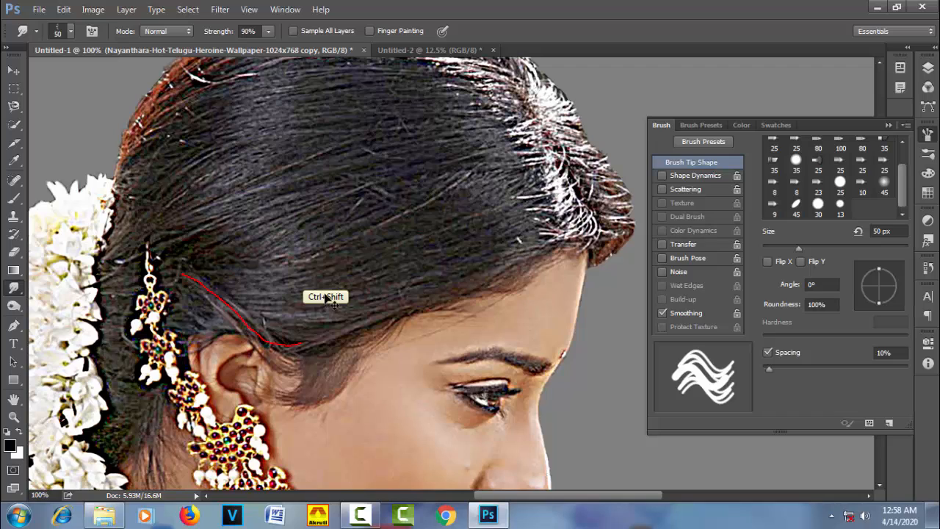
{"action": "left_click_drag", "start_coordinate": [403, 309], "coordinate": [298, 349]}
{"action": "mouse_move", "coordinate": [368, 336]}
{"action": "left_mouse_down"}
{"action": "mouse_move", "coordinate": [347, 374]}
{"action": "mouse_move", "coordinate": [304, 397]}
{"action": "left_mouse_up"}
{"action": "mouse_move", "coordinate": [313, 363]}
{"action": "left_mouse_down"}
{"action": "mouse_move", "coordinate": [277, 397]}
{"action": "mouse_move", "coordinate": [262, 373]}
{"action": "mouse_move", "coordinate": [279, 391]}
{"action": "mouse_move", "coordinate": [287, 384]}
{"action": "mouse_move", "coordinate": [270, 391]}
{"action": "mouse_move", "coordinate": [273, 382]}
{"action": "mouse_move", "coordinate": [277, 408]}
{"action": "left_mouse_up"}
{"action": "left_click_drag", "start_coordinate": [321, 381], "coordinate": [326, 401]}
{"action": "mouse_move", "coordinate": [418, 297]}
{"action": "left_mouse_down"}
{"action": "mouse_move", "coordinate": [378, 324]}
{"action": "mouse_move", "coordinate": [299, 338]}
{"action": "mouse_move", "coordinate": [327, 351]}
{"action": "left_mouse_up"}
{"action": "left_click_drag", "start_coordinate": [183, 275], "coordinate": [153, 281]}
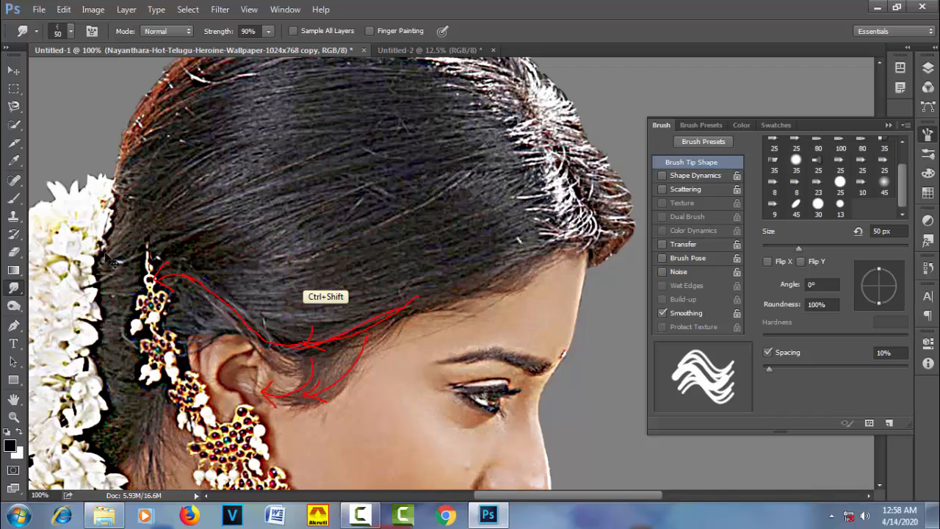
{"action": "mouse_move", "coordinate": [106, 255]}
{"action": "left_mouse_down"}
{"action": "mouse_move", "coordinate": [149, 198]}
{"action": "mouse_move", "coordinate": [212, 168]}
{"action": "left_mouse_up"}
{"action": "left_click_drag", "start_coordinate": [123, 187], "coordinate": [202, 125]}
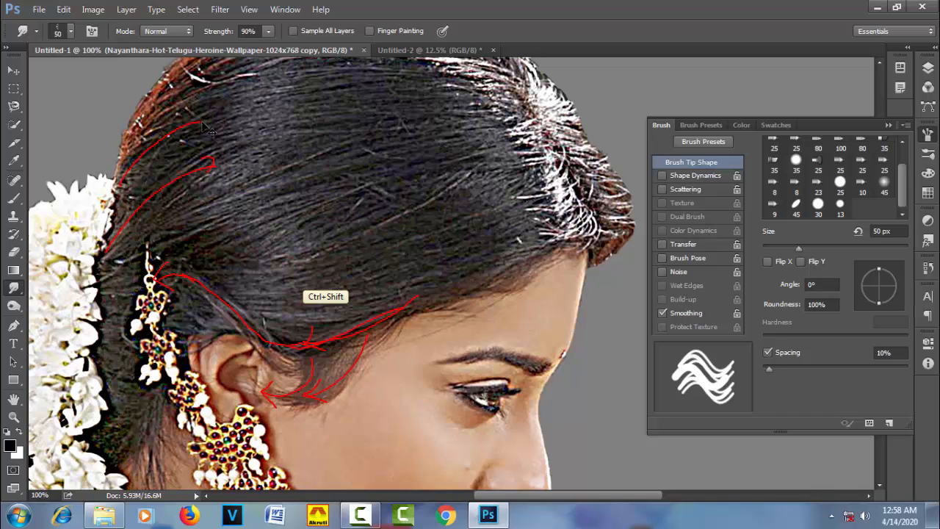
{"action": "mouse_move", "coordinate": [122, 255]}
{"action": "left_mouse_down"}
{"action": "mouse_move", "coordinate": [276, 193]}
{"action": "mouse_move", "coordinate": [288, 175]}
{"action": "left_mouse_up"}
{"action": "left_click_drag", "start_coordinate": [193, 249], "coordinate": [437, 168]}
{"action": "mouse_move", "coordinate": [524, 145]}
{"action": "left_mouse_down"}
{"action": "mouse_move", "coordinate": [424, 170]}
{"action": "mouse_move", "coordinate": [391, 170]}
{"action": "left_mouse_up"}
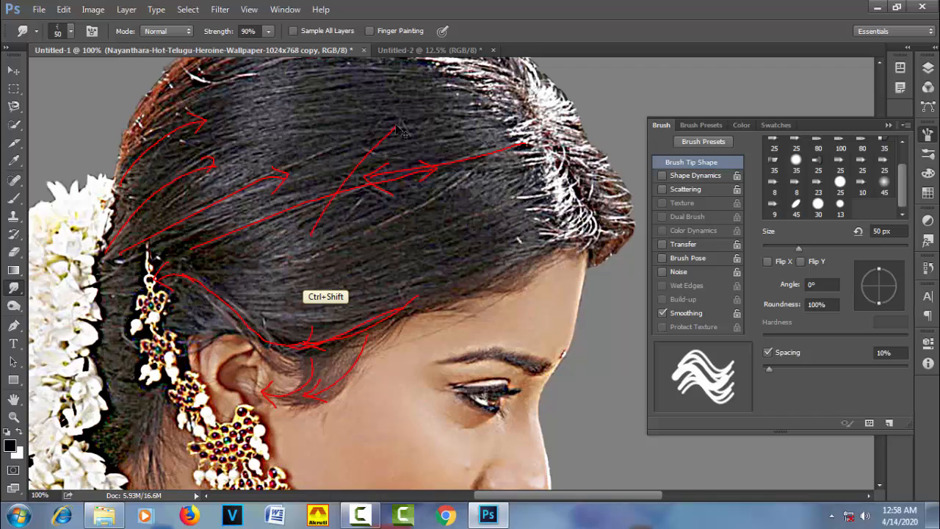
{"action": "left_click_drag", "start_coordinate": [381, 126], "coordinate": [395, 143]}
{"action": "mouse_move", "coordinate": [404, 219]}
{"action": "left_mouse_down"}
{"action": "mouse_move", "coordinate": [427, 119]}
{"action": "mouse_move", "coordinate": [411, 134]}
{"action": "mouse_move", "coordinate": [440, 141]}
{"action": "left_mouse_up"}
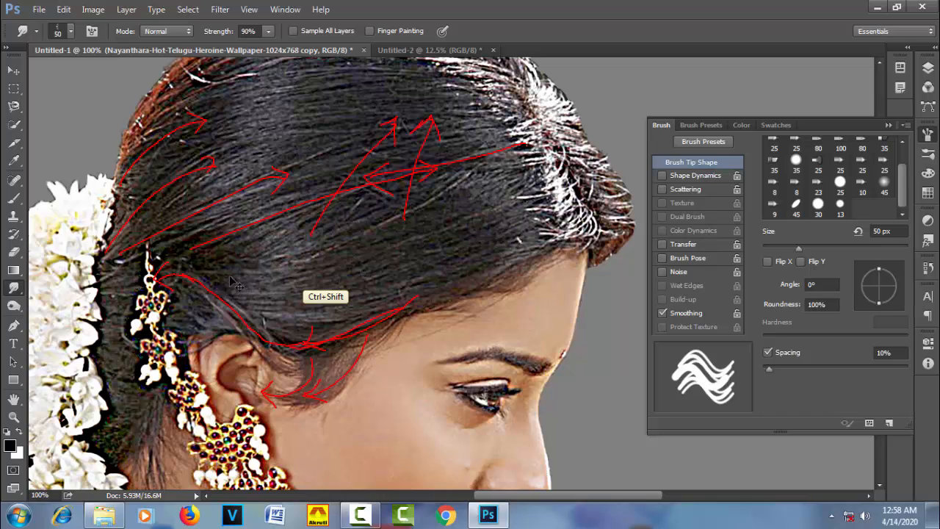
{"action": "left_click_drag", "start_coordinate": [234, 283], "coordinate": [487, 195]}
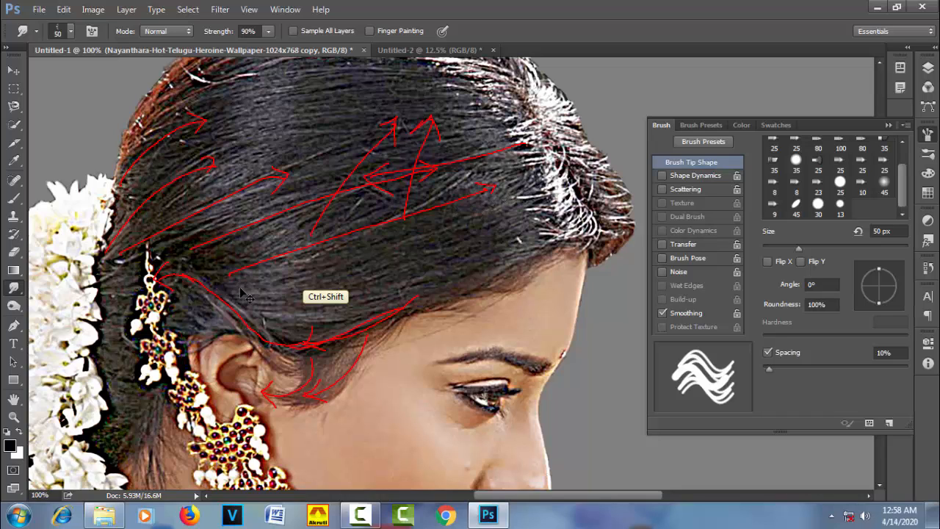
{"action": "left_click_drag", "start_coordinate": [240, 287], "coordinate": [475, 206]}
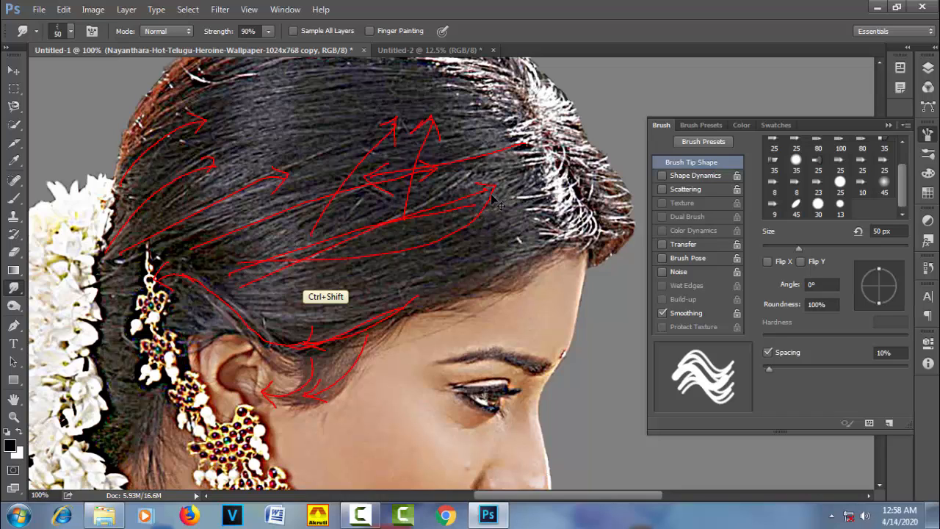
{"action": "mouse_move", "coordinate": [193, 173]}
{"action": "left_mouse_down"}
{"action": "mouse_move", "coordinate": [213, 155]}
{"action": "mouse_move", "coordinate": [371, 144]}
{"action": "left_mouse_up"}
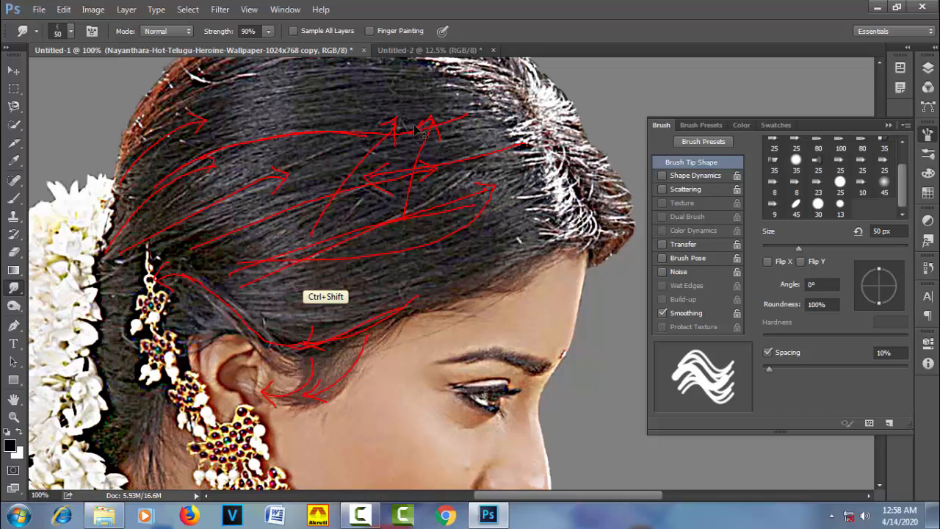
{"action": "mouse_move", "coordinate": [179, 134]}
{"action": "left_mouse_down"}
{"action": "mouse_move", "coordinate": [360, 83]}
{"action": "mouse_move", "coordinate": [436, 98]}
{"action": "mouse_move", "coordinate": [426, 123]}
{"action": "left_mouse_up"}
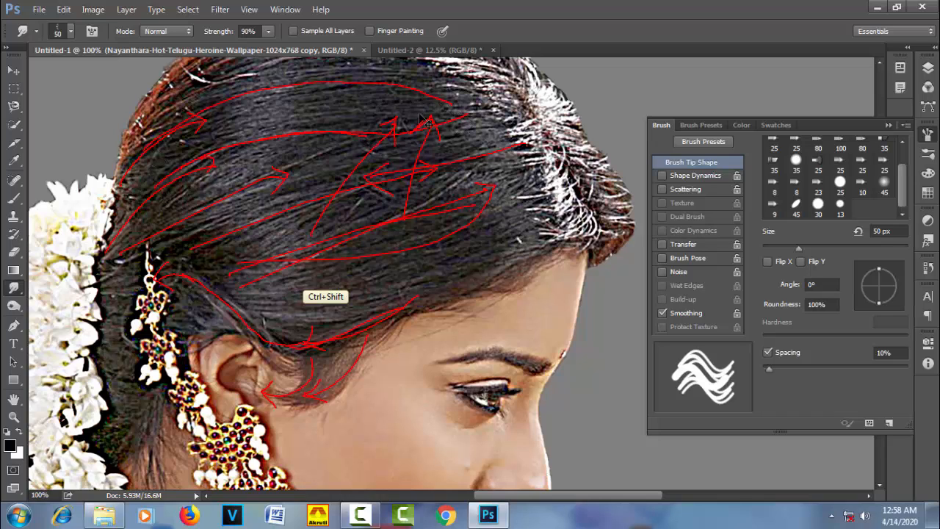
{"action": "left_click_drag", "start_coordinate": [484, 132], "coordinate": [382, 217]}
{"action": "key", "text": "ctrl+shift+d"}
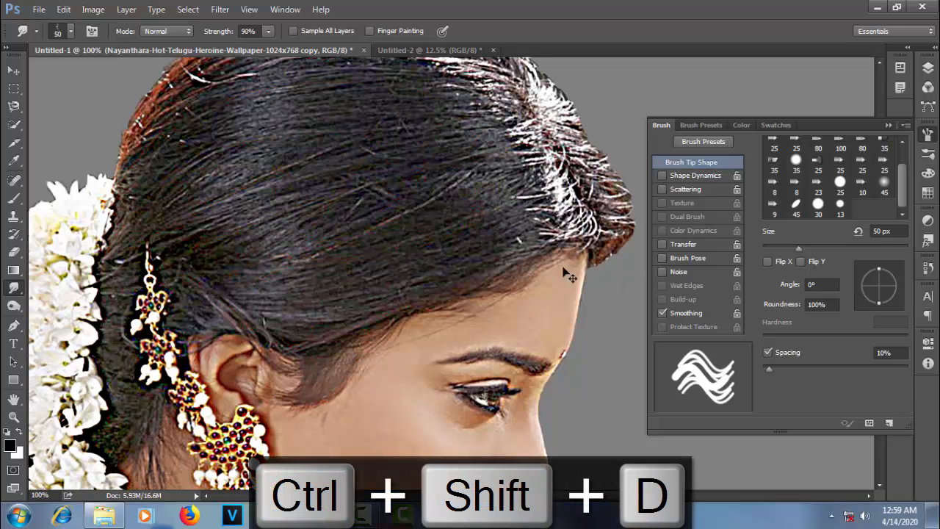
Hide the brush settings and smudge the white hair in front of the parting into soft strands with the dotted brush at 25 px
{"action": "left_click", "coordinate": [927, 137]}
{"action": "left_click_drag", "start_coordinate": [546, 198], "coordinate": [454, 271]}
{"action": "key", "text": "r"}
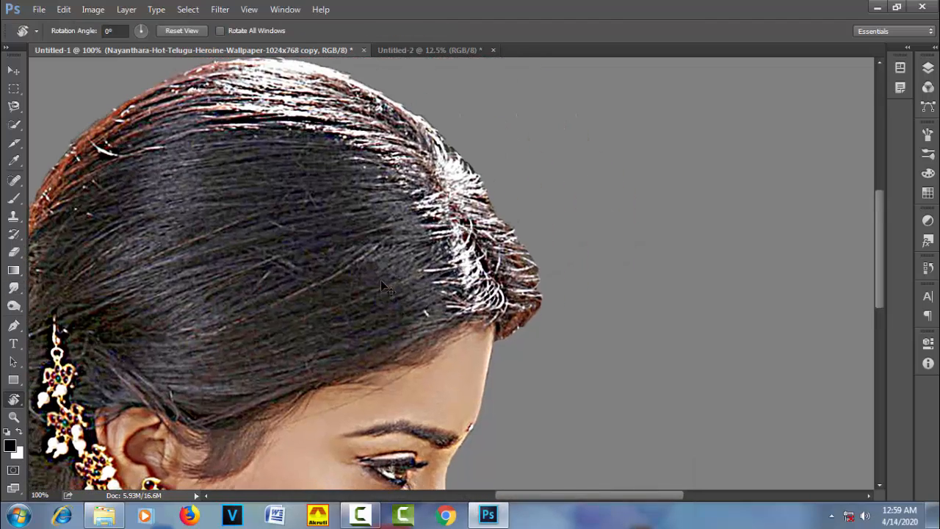
{"action": "mouse_move", "coordinate": [419, 242]}
{"action": "left_mouse_down"}
{"action": "mouse_move", "coordinate": [465, 224]}
{"action": "mouse_move", "coordinate": [367, 224]}
{"action": "left_mouse_up"}
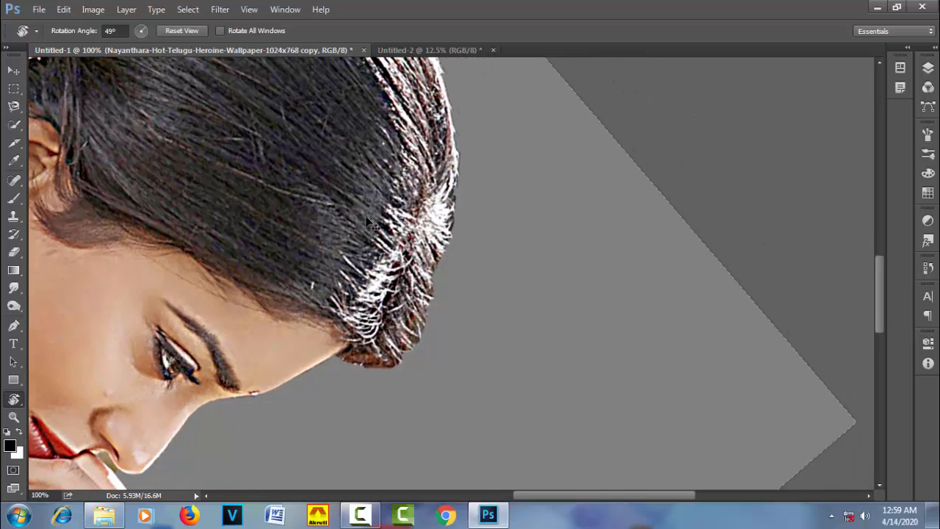
{"action": "left_click", "coordinate": [15, 290]}
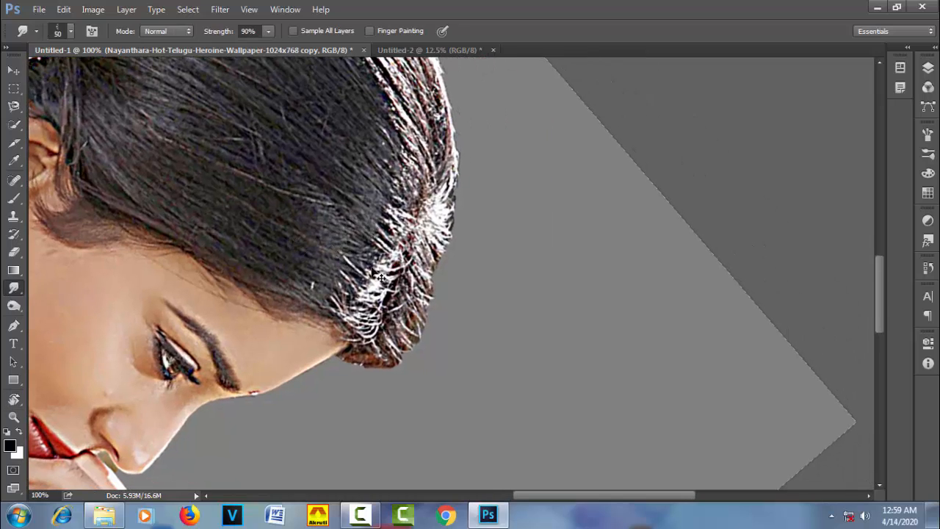
{"action": "key", "text": "bracketleft"}
{"action": "key", "text": "bracketleft"}
{"action": "key", "text": "bracketleft"}
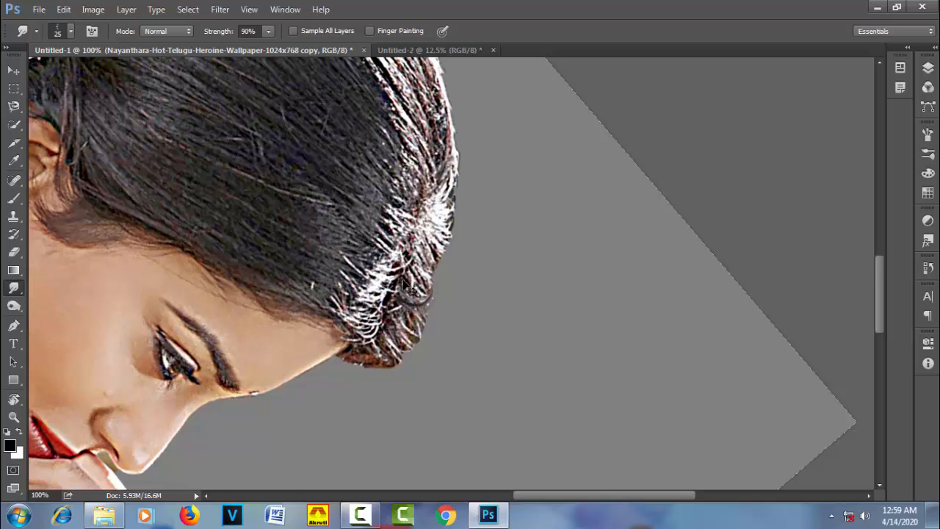
{"action": "mouse_move", "coordinate": [403, 284]}
{"action": "left_mouse_down"}
{"action": "mouse_move", "coordinate": [432, 290]}
{"action": "mouse_move", "coordinate": [411, 271]}
{"action": "mouse_move", "coordinate": [432, 251]}
{"action": "mouse_move", "coordinate": [416, 254]}
{"action": "mouse_move", "coordinate": [435, 268]}
{"action": "mouse_move", "coordinate": [422, 244]}
{"action": "mouse_move", "coordinate": [452, 222]}
{"action": "mouse_move", "coordinate": [431, 211]}
{"action": "mouse_move", "coordinate": [430, 218]}
{"action": "mouse_move", "coordinate": [446, 217]}
{"action": "mouse_move", "coordinate": [449, 184]}
{"action": "left_mouse_up"}
Smudge the dark, reddish hair tips above the forehead into curved strands with the brush reduced to 15 px
{"action": "key", "text": "bracketleft"}
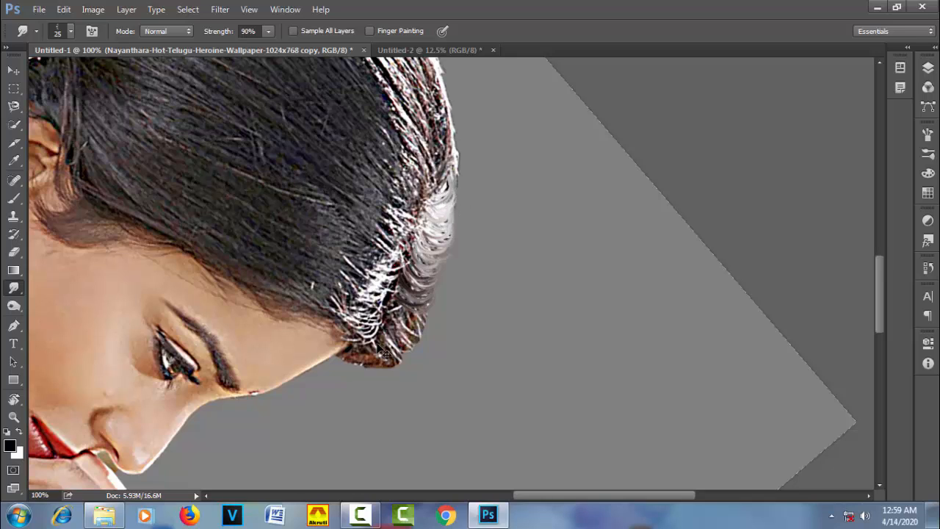
{"action": "mouse_move", "coordinate": [372, 372]}
{"action": "left_mouse_down"}
{"action": "mouse_move", "coordinate": [378, 341]}
{"action": "mouse_move", "coordinate": [376, 357]}
{"action": "mouse_move", "coordinate": [391, 343]}
{"action": "mouse_move", "coordinate": [385, 369]}
{"action": "mouse_move", "coordinate": [389, 334]}
{"action": "mouse_move", "coordinate": [426, 311]}
{"action": "mouse_move", "coordinate": [395, 309]}
{"action": "mouse_move", "coordinate": [421, 298]}
{"action": "mouse_move", "coordinate": [398, 306]}
{"action": "mouse_move", "coordinate": [402, 333]}
{"action": "left_mouse_up"}
{"action": "mouse_move", "coordinate": [366, 365]}
{"action": "left_mouse_down"}
{"action": "mouse_move", "coordinate": [331, 356]}
{"action": "mouse_move", "coordinate": [355, 349]}
{"action": "mouse_move", "coordinate": [316, 371]}
{"action": "mouse_move", "coordinate": [380, 345]}
{"action": "left_mouse_up"}
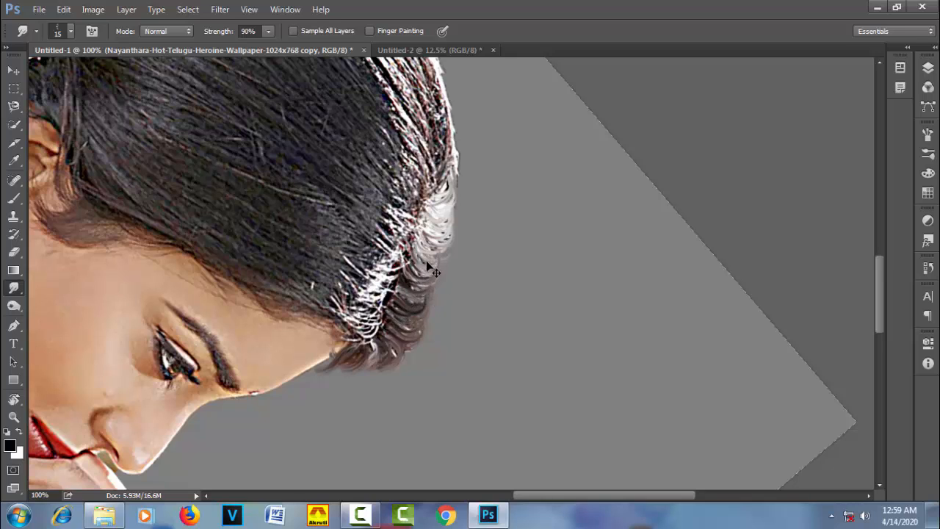
Smudge the white hair in front of the parting towards the crown into soft curved strands with the 15 px dotted brush
{"action": "key", "text": "r"}
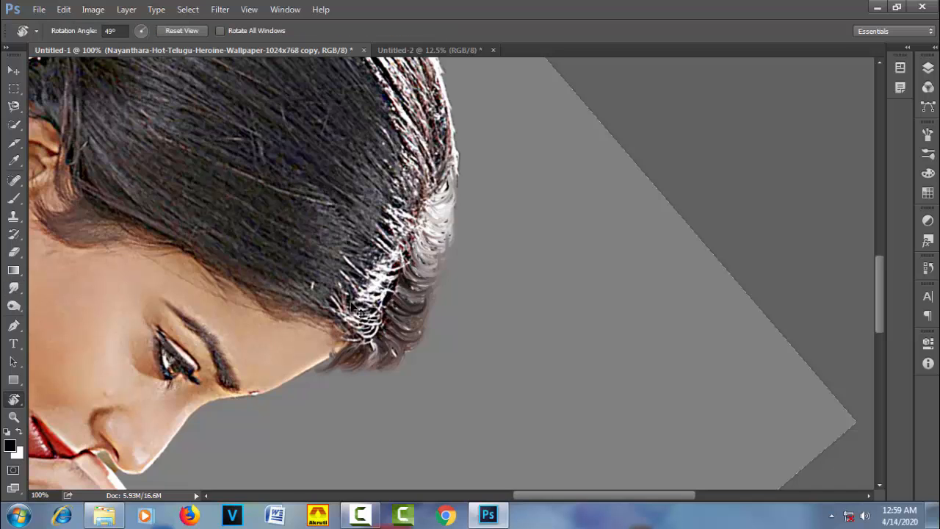
{"action": "mouse_move", "coordinate": [393, 303]}
{"action": "left_mouse_down"}
{"action": "mouse_move", "coordinate": [433, 213]}
{"action": "mouse_move", "coordinate": [474, 217]}
{"action": "mouse_move", "coordinate": [342, 207]}
{"action": "left_mouse_up"}
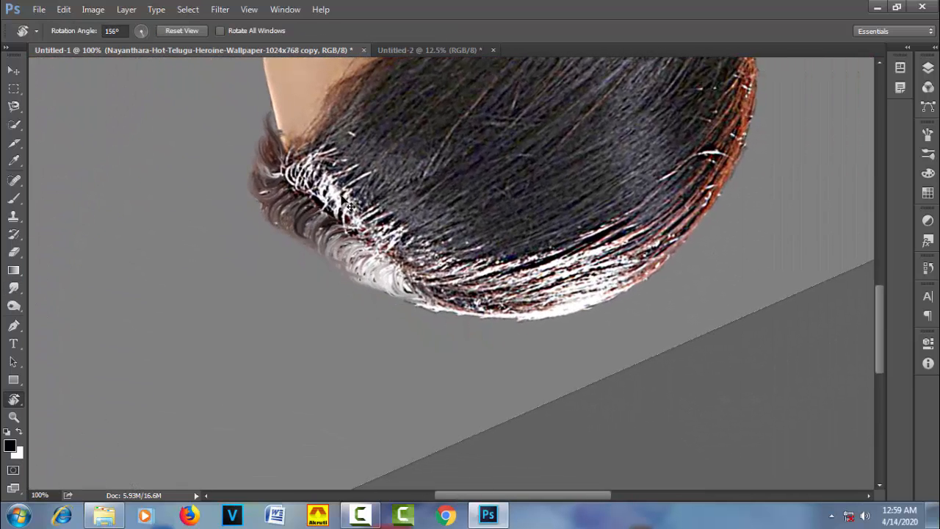
{"action": "left_click", "coordinate": [14, 288]}
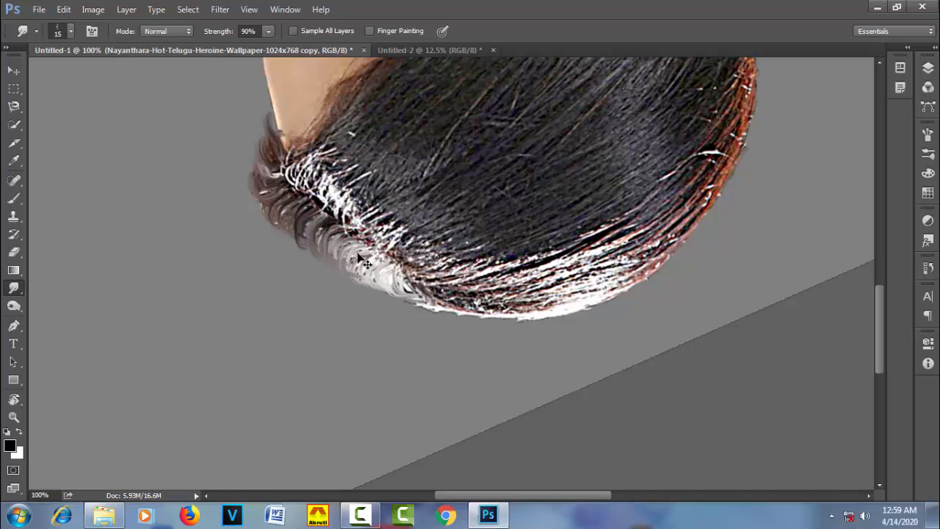
{"action": "left_click_drag", "start_coordinate": [375, 266], "coordinate": [378, 294]}
Smudge the white hair roots behind the parting into the dark hair, starting at the forehead, with the brush at 20 px
{"action": "key", "text": "bracketright"}
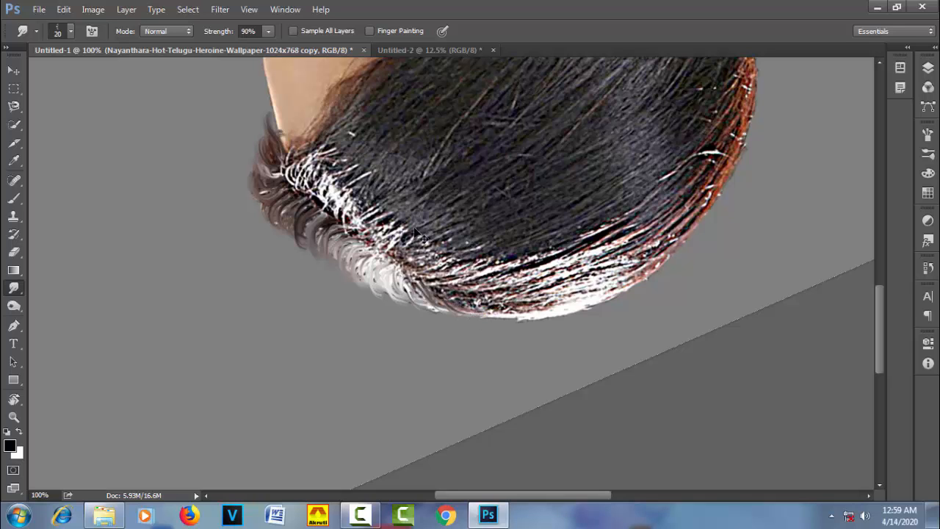
{"action": "scroll", "coordinate": [369, 181], "scroll_direction": "up", "scroll_amount": 3}
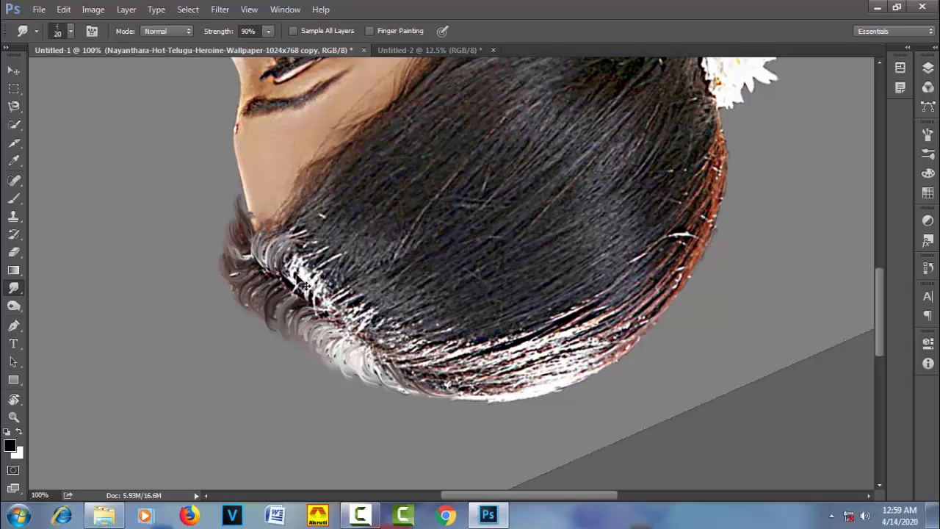
{"action": "left_click_drag", "start_coordinate": [305, 293], "coordinate": [323, 258]}
{"action": "mouse_move", "coordinate": [319, 306]}
{"action": "left_mouse_down"}
{"action": "mouse_move", "coordinate": [332, 273]}
{"action": "mouse_move", "coordinate": [343, 282]}
{"action": "left_mouse_up"}
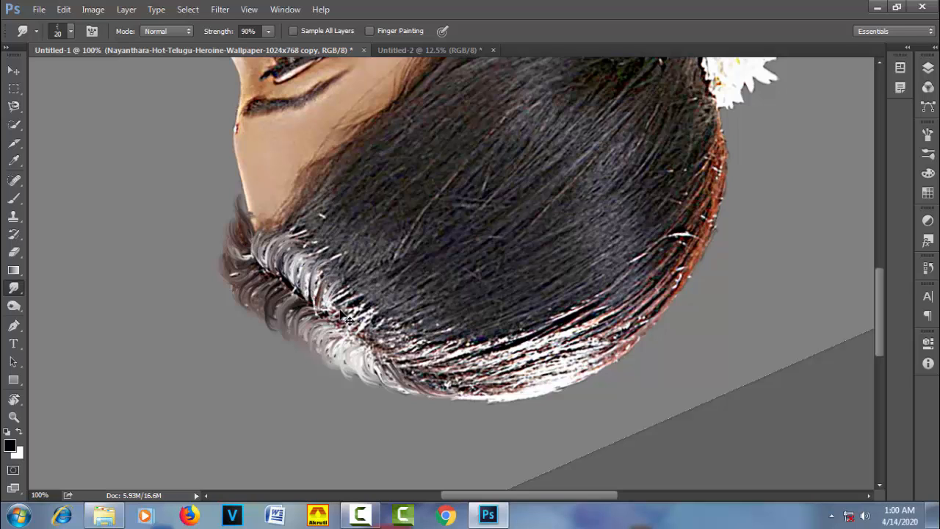
{"action": "left_click_drag", "start_coordinate": [330, 316], "coordinate": [361, 284]}
{"action": "left_click_drag", "start_coordinate": [339, 321], "coordinate": [382, 286]}
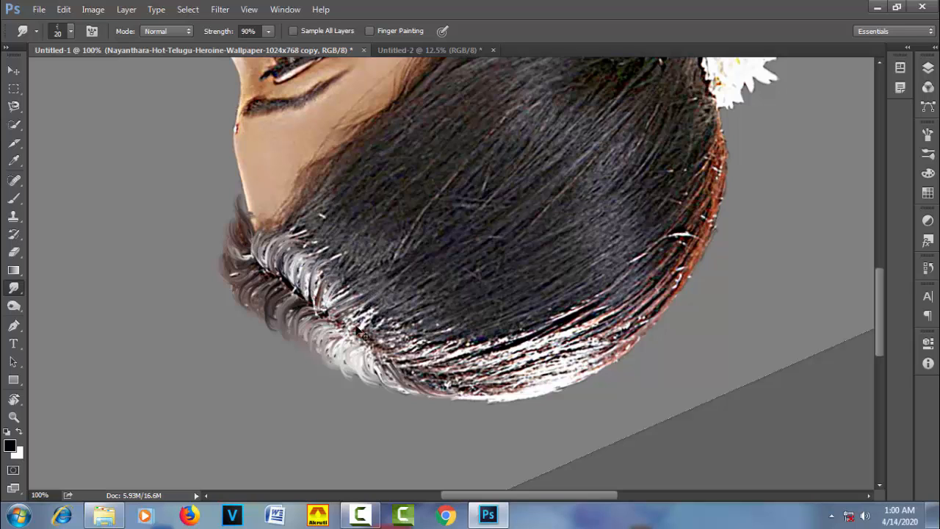
{"action": "left_click_drag", "start_coordinate": [343, 319], "coordinate": [395, 290]}
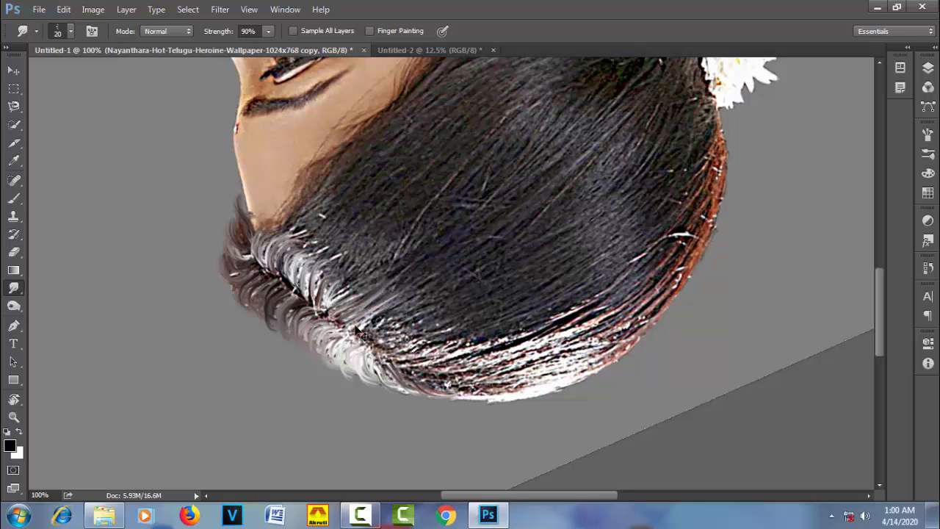
Extend the 20 px smudging along the rest of the parting, drawing its white and reddish roots back towards the crown
{"action": "left_click_drag", "start_coordinate": [355, 327], "coordinate": [384, 299]}
{"action": "left_click_drag", "start_coordinate": [366, 338], "coordinate": [410, 315]}
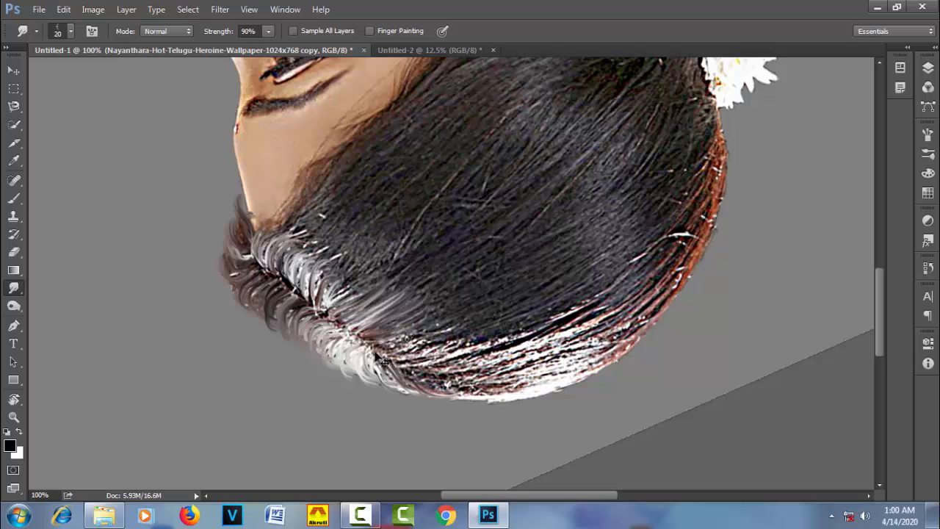
{"action": "left_click_drag", "start_coordinate": [381, 359], "coordinate": [434, 332]}
{"action": "left_click_drag", "start_coordinate": [376, 346], "coordinate": [430, 320]}
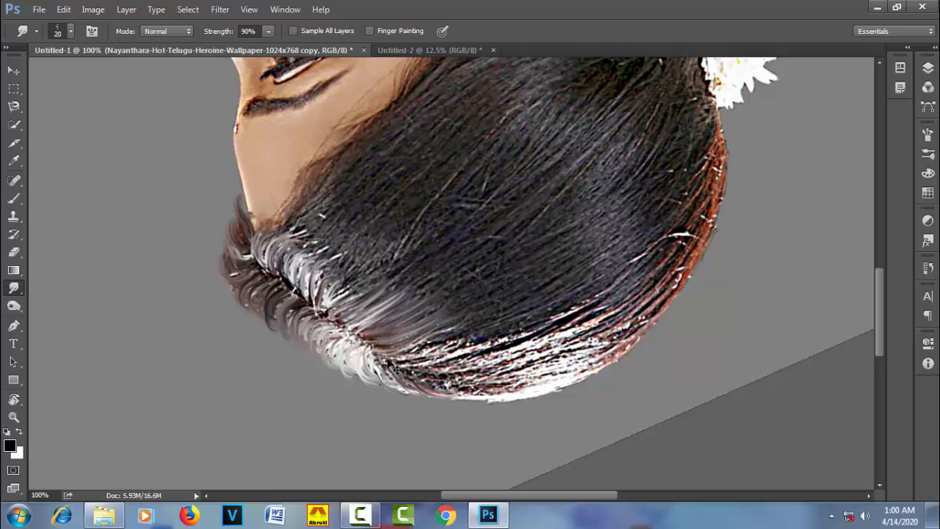
{"action": "mouse_move", "coordinate": [389, 362]}
{"action": "left_mouse_down"}
{"action": "mouse_move", "coordinate": [472, 346]}
{"action": "mouse_move", "coordinate": [481, 316]}
{"action": "left_mouse_up"}
{"action": "left_click_drag", "start_coordinate": [427, 346], "coordinate": [478, 317]}
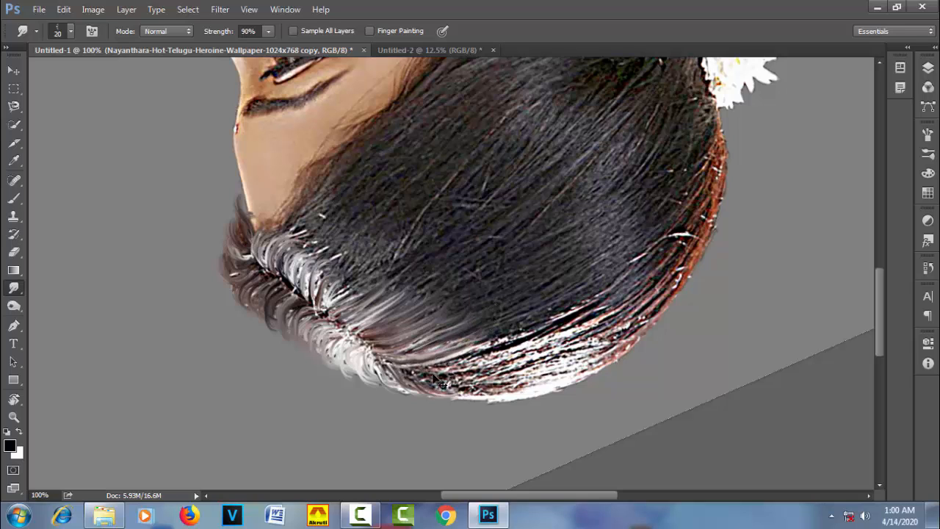
{"action": "mouse_move", "coordinate": [412, 375]}
{"action": "left_mouse_down"}
{"action": "mouse_move", "coordinate": [466, 371]}
{"action": "mouse_move", "coordinate": [416, 375]}
{"action": "mouse_move", "coordinate": [506, 359]}
{"action": "left_mouse_up"}
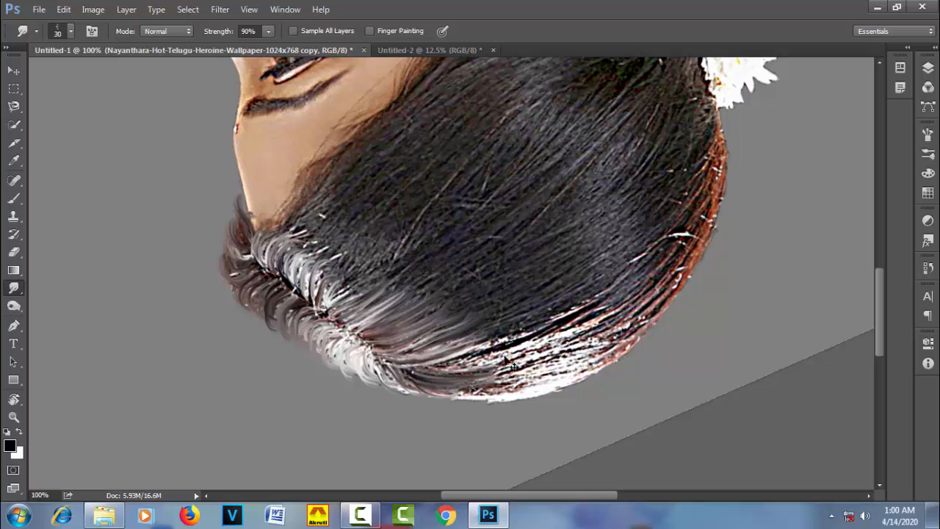
Smudge the dark and white strands along the crown's outer edge into smooth hair, using brush sizes of 30 px and 25 px
{"action": "key", "text": "]"}
{"action": "left_click_drag", "start_coordinate": [430, 372], "coordinate": [517, 361]}
{"action": "left_click_drag", "start_coordinate": [441, 386], "coordinate": [523, 380]}
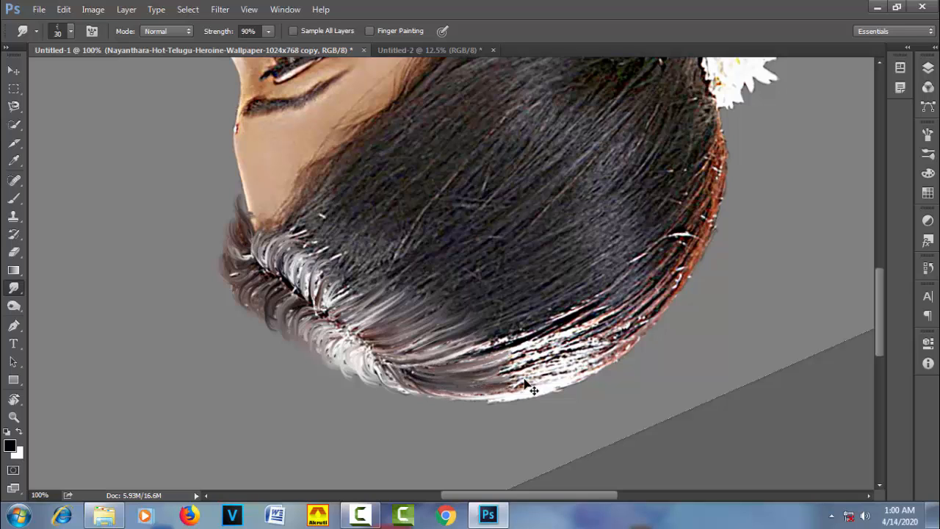
{"action": "mouse_move", "coordinate": [443, 393]}
{"action": "left_mouse_down"}
{"action": "mouse_move", "coordinate": [522, 395]}
{"action": "mouse_move", "coordinate": [599, 351]}
{"action": "left_mouse_up"}
{"action": "key", "text": "["}
{"action": "left_click_drag", "start_coordinate": [505, 375], "coordinate": [605, 346]}
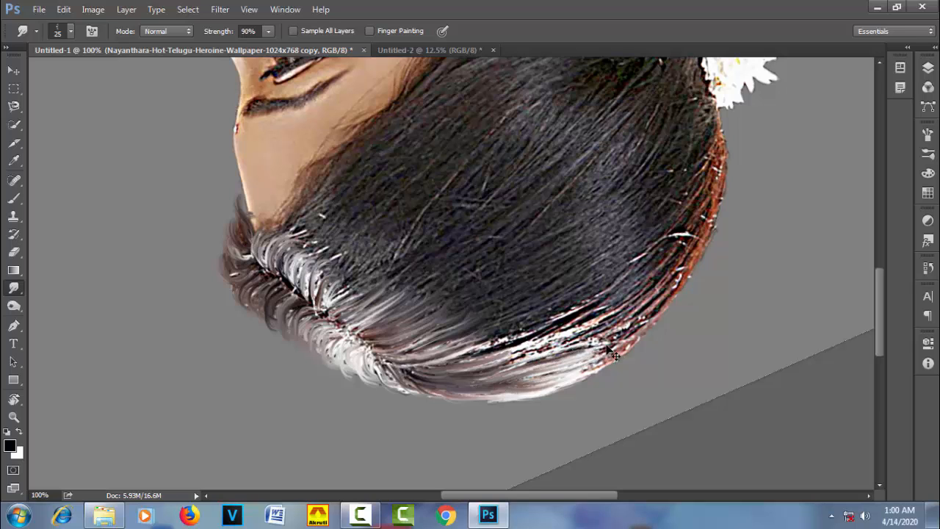
Smudge the inner white highlights into the reddish hair at the back of the head with the 30 px brush, undoing the last stroke
{"action": "key", "text": "]"}
{"action": "mouse_move", "coordinate": [502, 358]}
{"action": "left_mouse_down"}
{"action": "mouse_move", "coordinate": [578, 337]}
{"action": "mouse_move", "coordinate": [579, 326]}
{"action": "mouse_move", "coordinate": [504, 360]}
{"action": "mouse_move", "coordinate": [609, 318]}
{"action": "mouse_move", "coordinate": [666, 282]}
{"action": "mouse_move", "coordinate": [615, 318]}
{"action": "mouse_move", "coordinate": [622, 293]}
{"action": "mouse_move", "coordinate": [665, 291]}
{"action": "left_mouse_up"}
{"action": "key", "text": "["}
{"action": "left_click_drag", "start_coordinate": [580, 341], "coordinate": [641, 320]}
{"action": "key", "text": "ctrl+z"}
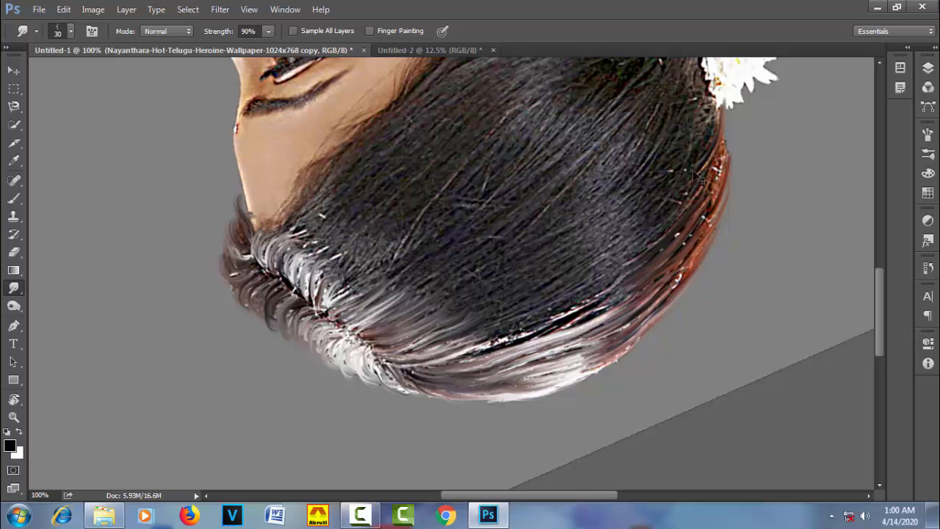
Smudge the hairline above the forehead and temple back into the dark hair with the dotted brush at 30 px
{"action": "key", "text": "bracketleft"}
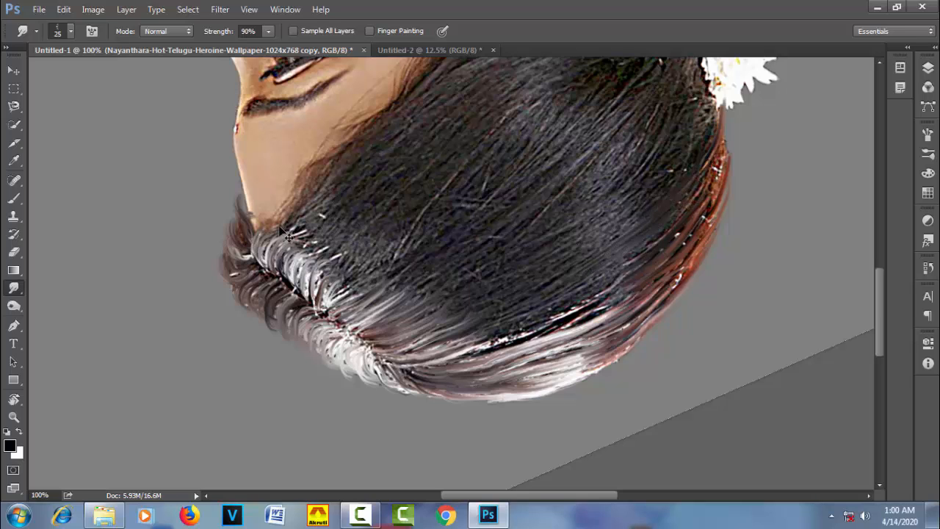
{"action": "key", "text": "bracketleft"}
{"action": "key", "text": "bracketright"}
{"action": "left_click_drag", "start_coordinate": [305, 180], "coordinate": [368, 121]}
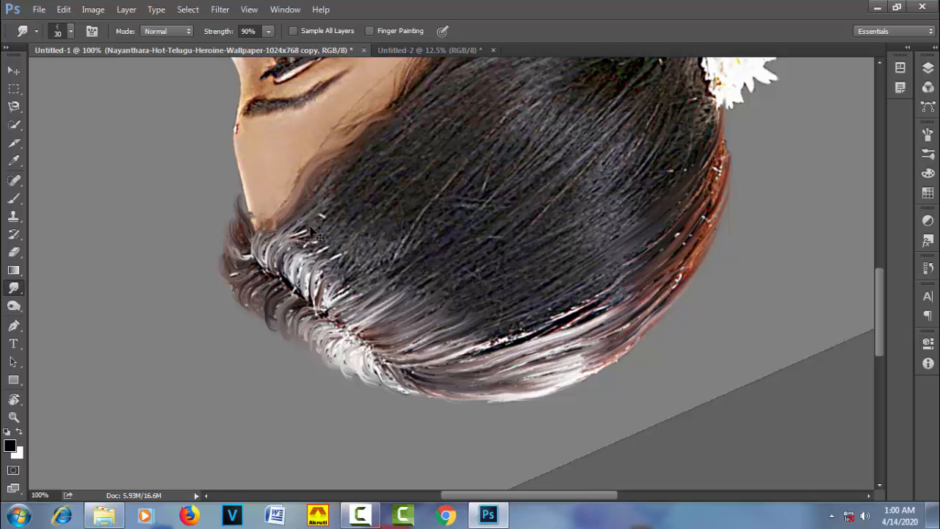
Reset the canvas rotation and turn the view to -23° with the dark hair on the side of the head in sight
{"action": "key", "text": "Escape"}
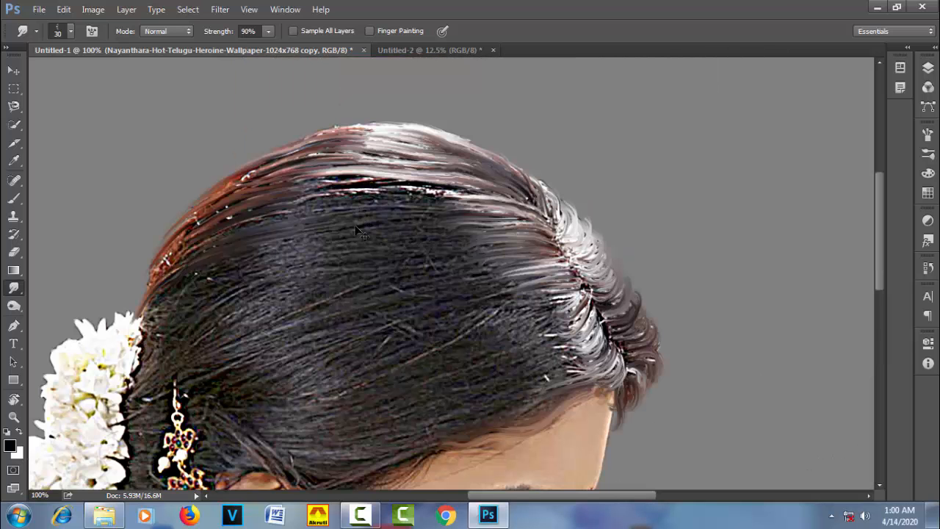
{"action": "left_click_drag", "start_coordinate": [355, 228], "coordinate": [397, 72]}
{"action": "key", "text": "r"}
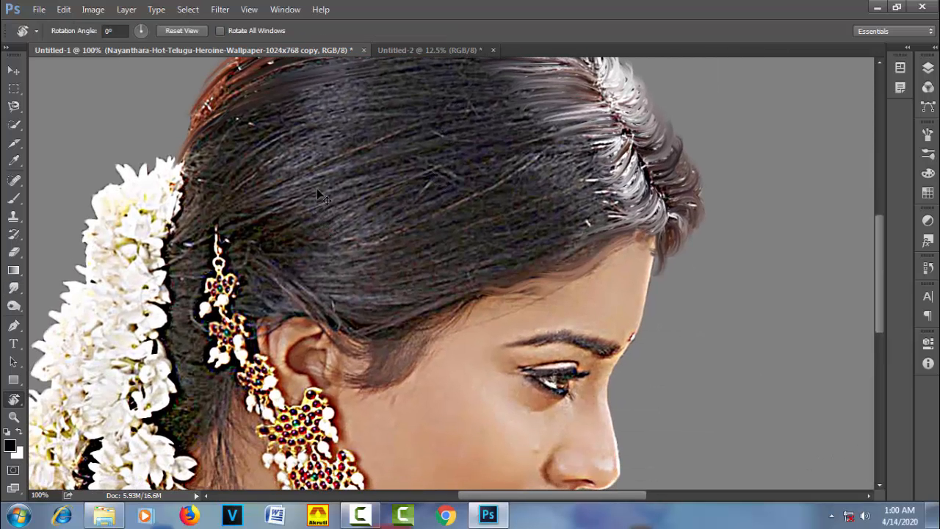
{"action": "left_click_drag", "start_coordinate": [317, 188], "coordinate": [294, 247]}
{"action": "left_click_drag", "start_coordinate": [502, 187], "coordinate": [448, 225]}
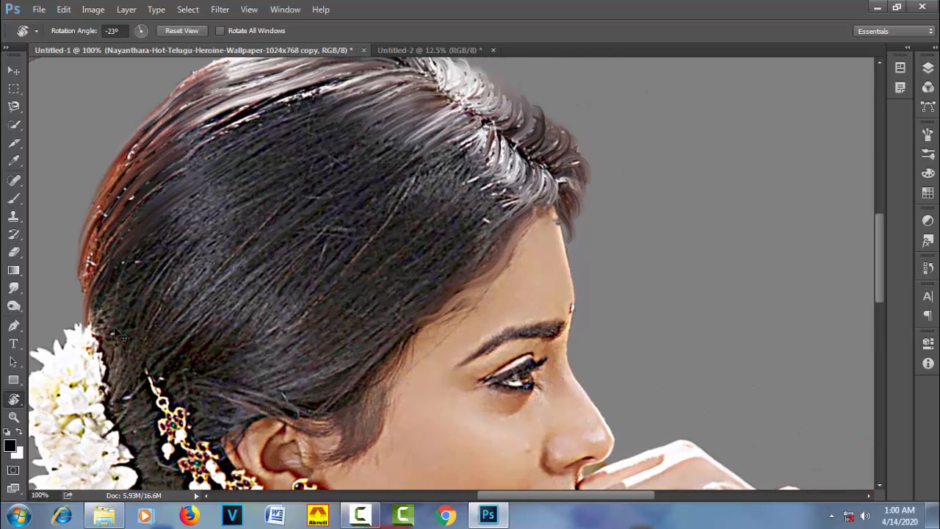
Smudge the hair above the white flowers at the back of the head with the 30 px brush at 90% strength
{"action": "left_click", "coordinate": [13, 288]}
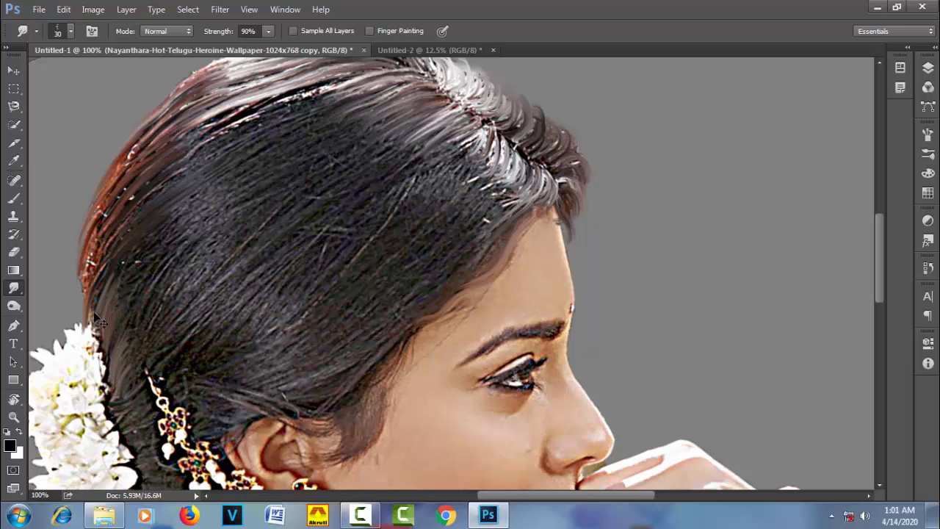
{"action": "left_click_drag", "start_coordinate": [86, 309], "coordinate": [109, 225]}
{"action": "left_click_drag", "start_coordinate": [91, 258], "coordinate": [113, 192]}
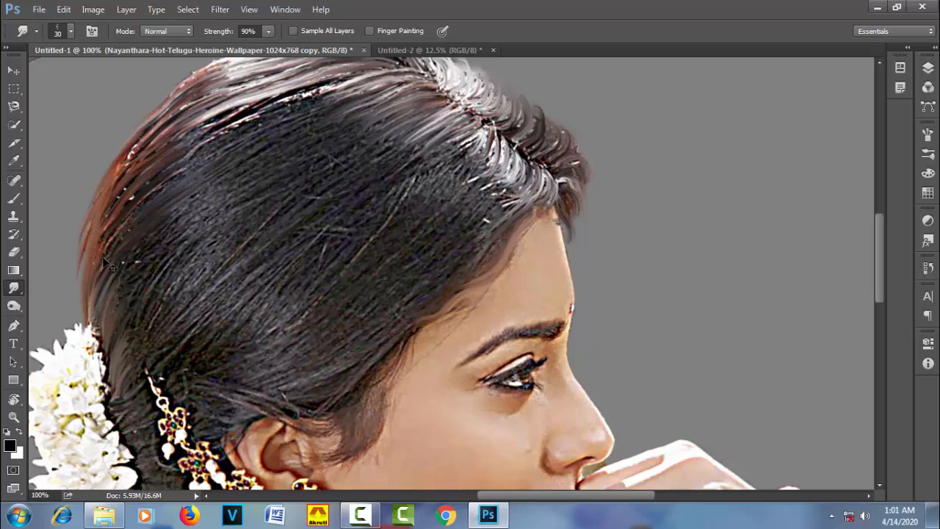
{"action": "mouse_move", "coordinate": [102, 257]}
{"action": "left_mouse_down"}
{"action": "mouse_move", "coordinate": [144, 176]}
{"action": "mouse_move", "coordinate": [100, 248]}
{"action": "mouse_move", "coordinate": [135, 179]}
{"action": "mouse_move", "coordinate": [112, 200]}
{"action": "mouse_move", "coordinate": [129, 163]}
{"action": "mouse_move", "coordinate": [111, 180]}
{"action": "mouse_move", "coordinate": [149, 144]}
{"action": "left_mouse_up"}
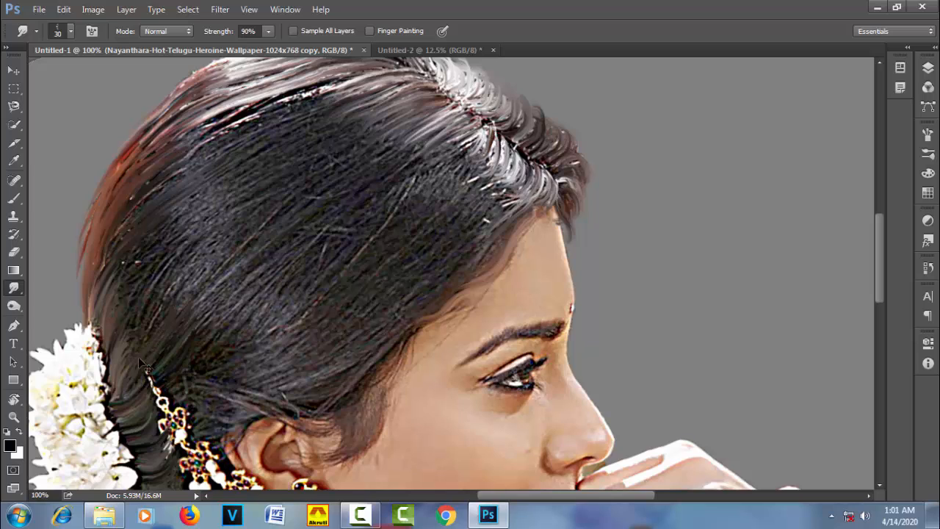
{"action": "left_click_drag", "start_coordinate": [131, 355], "coordinate": [152, 281]}
{"action": "left_click_drag", "start_coordinate": [123, 338], "coordinate": [146, 263]}
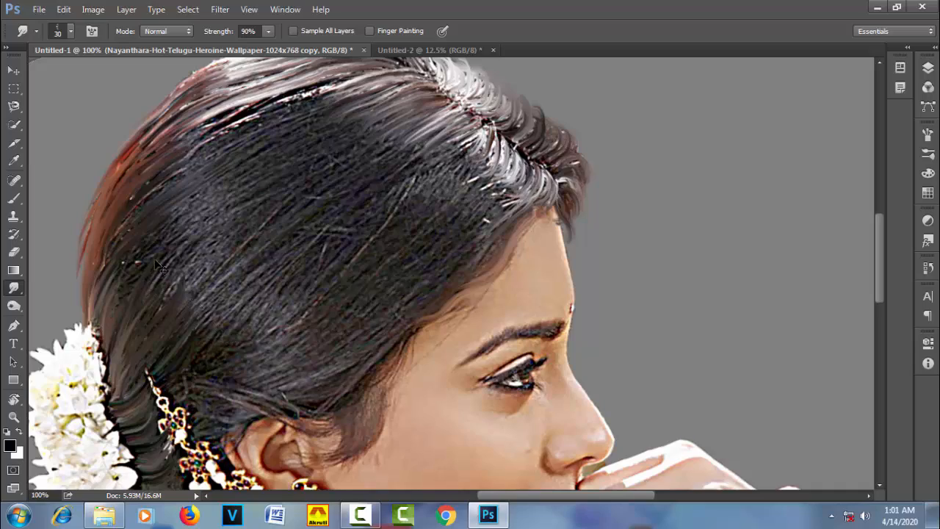
{"action": "key", "text": "r"}
{"action": "mouse_move", "coordinate": [141, 286]}
{"action": "left_mouse_down"}
{"action": "mouse_move", "coordinate": [184, 265]}
{"action": "mouse_move", "coordinate": [290, 294]}
{"action": "mouse_move", "coordinate": [208, 382]}
{"action": "left_mouse_up"}
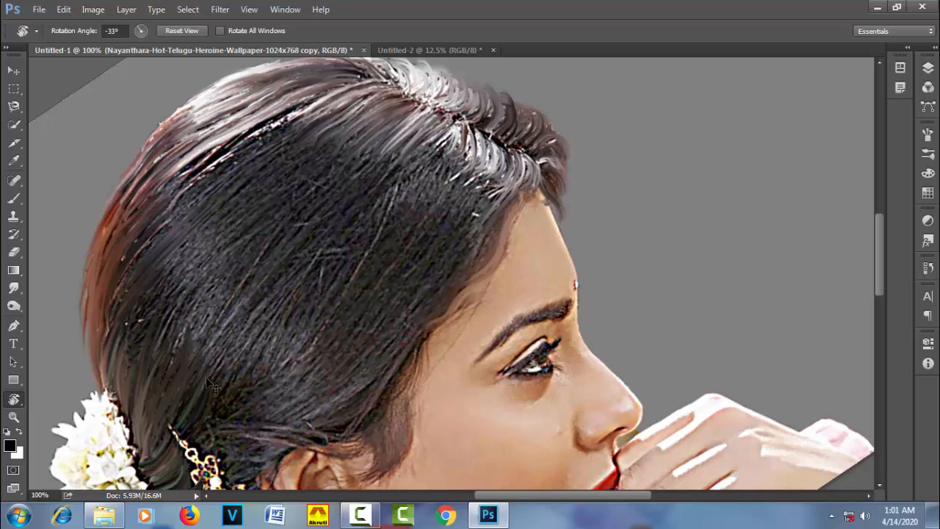
{"action": "left_click", "coordinate": [14, 289]}
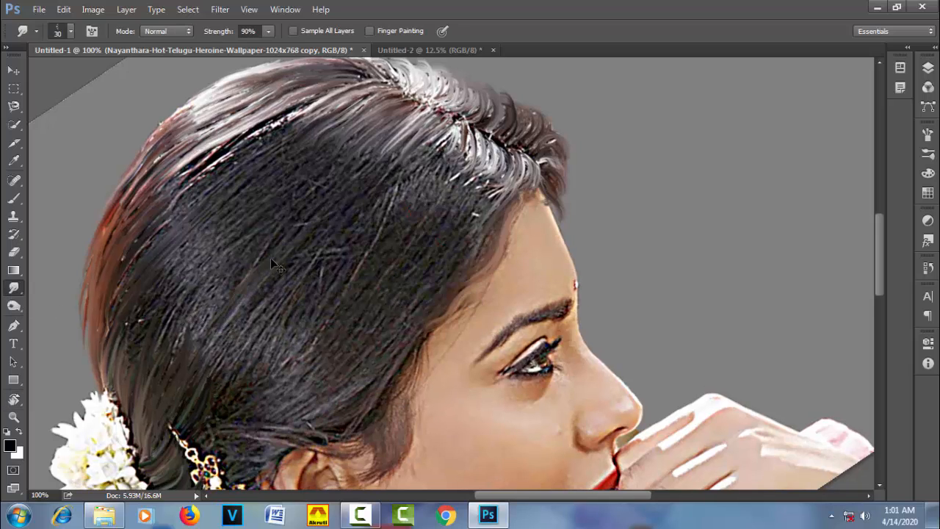
{"action": "left_click_drag", "start_coordinate": [210, 347], "coordinate": [281, 259]}
{"action": "key", "text": "ctrl+alt+z"}
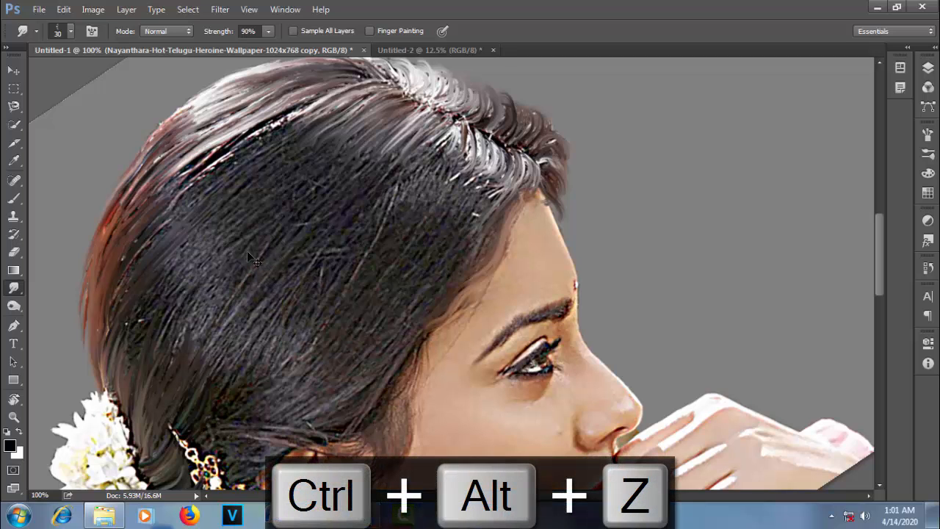
Set the Smudge brush tip's angle to 54°
{"action": "left_click", "coordinate": [91, 30]}
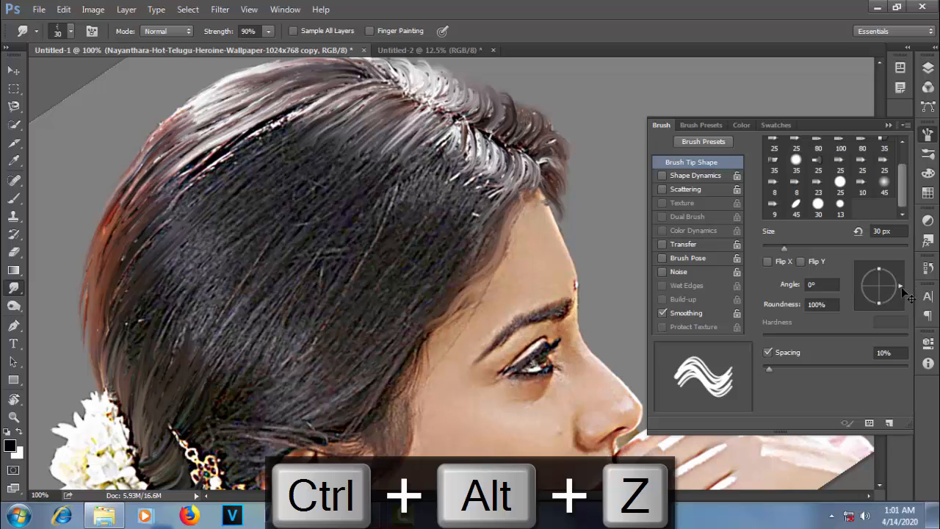
{"action": "left_click_drag", "start_coordinate": [901, 286], "coordinate": [892, 270]}
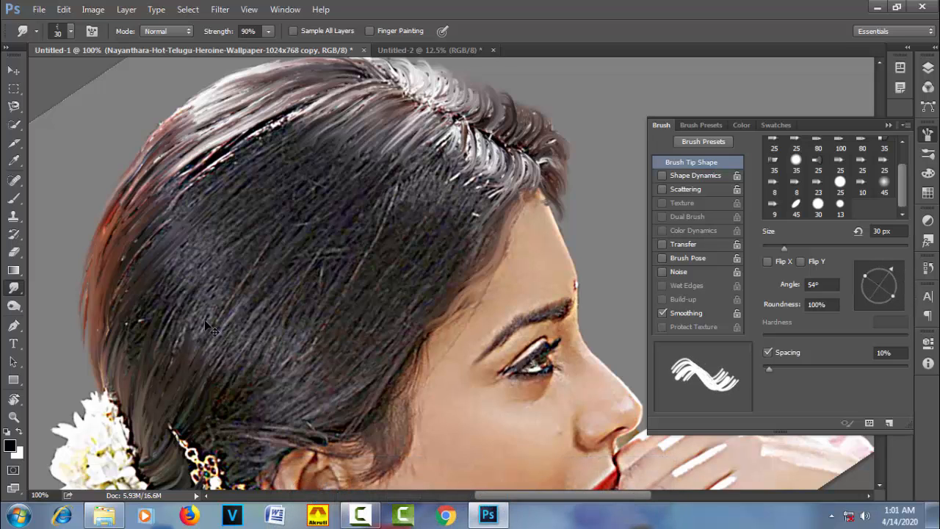
{"action": "key", "text": "Escape"}
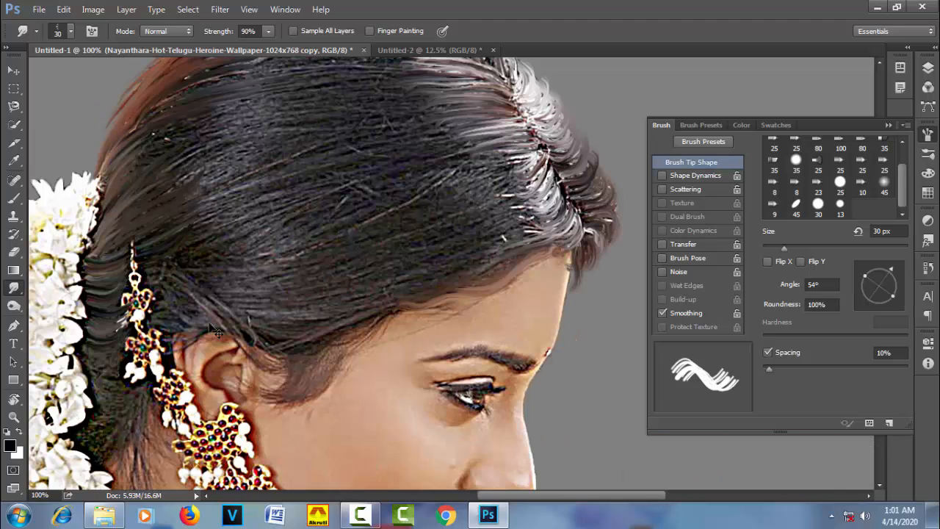
{"action": "left_click", "coordinate": [927, 138]}
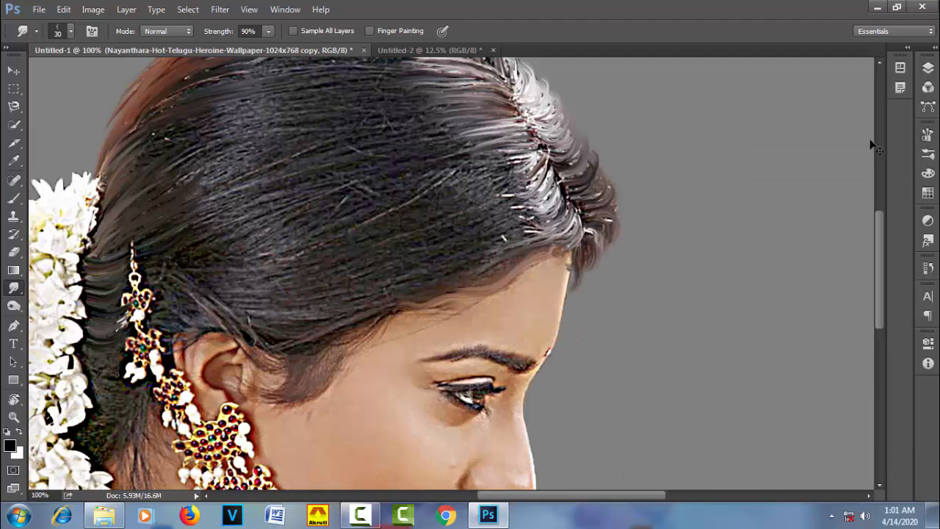
Smudge the dark hair just below the bright highlights on the crown along the strand direction with the 30 px brush
{"action": "key", "text": "r"}
{"action": "left_click_drag", "start_coordinate": [355, 211], "coordinate": [396, 236]}
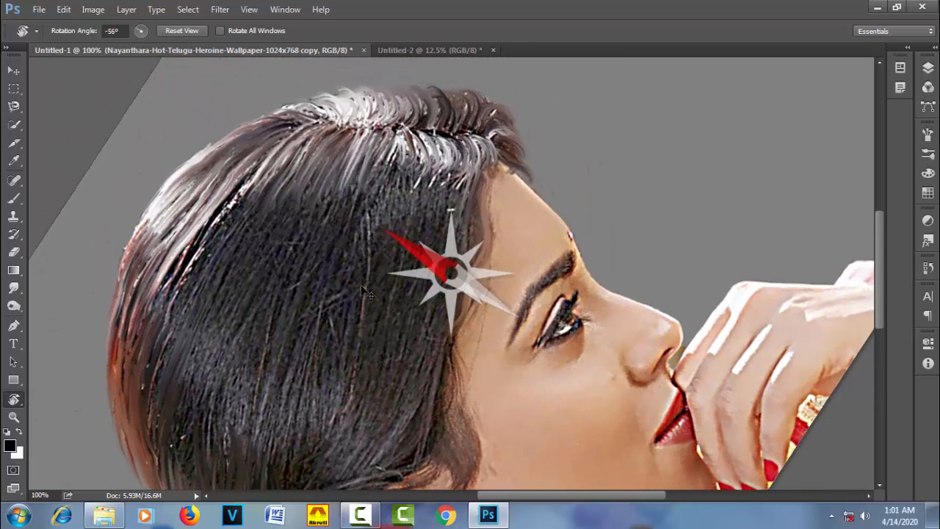
{"action": "left_click", "coordinate": [13, 288]}
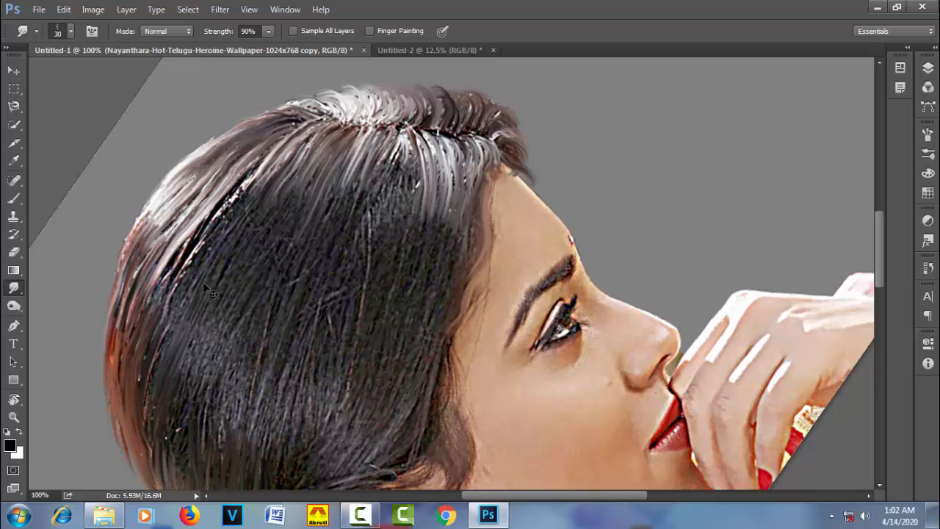
{"action": "mouse_move", "coordinate": [182, 322]}
{"action": "left_mouse_down"}
{"action": "mouse_move", "coordinate": [212, 240]}
{"action": "mouse_move", "coordinate": [168, 321]}
{"action": "mouse_move", "coordinate": [206, 229]}
{"action": "mouse_move", "coordinate": [176, 280]}
{"action": "mouse_move", "coordinate": [159, 311]}
{"action": "mouse_move", "coordinate": [232, 236]}
{"action": "left_mouse_up"}
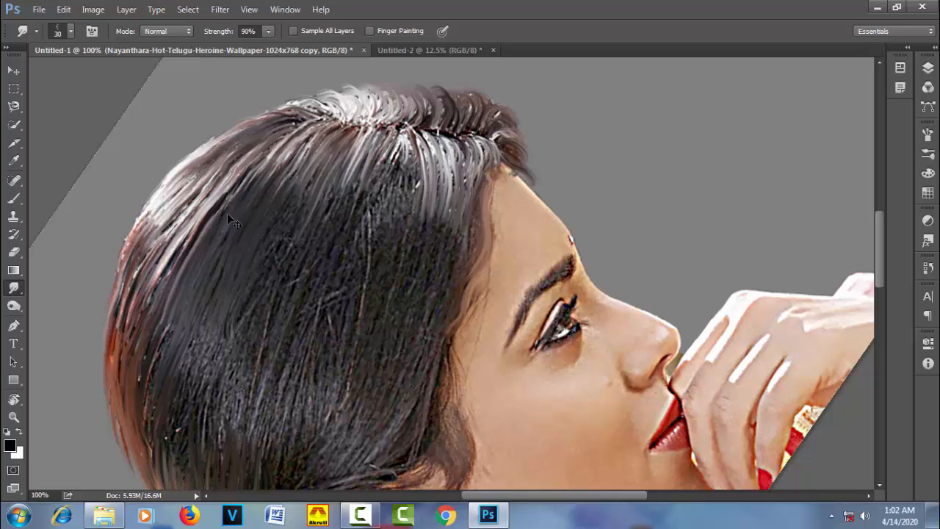
{"action": "mouse_move", "coordinate": [227, 213]}
{"action": "left_mouse_down"}
{"action": "mouse_move", "coordinate": [282, 140]}
{"action": "mouse_move", "coordinate": [246, 234]}
{"action": "left_mouse_up"}
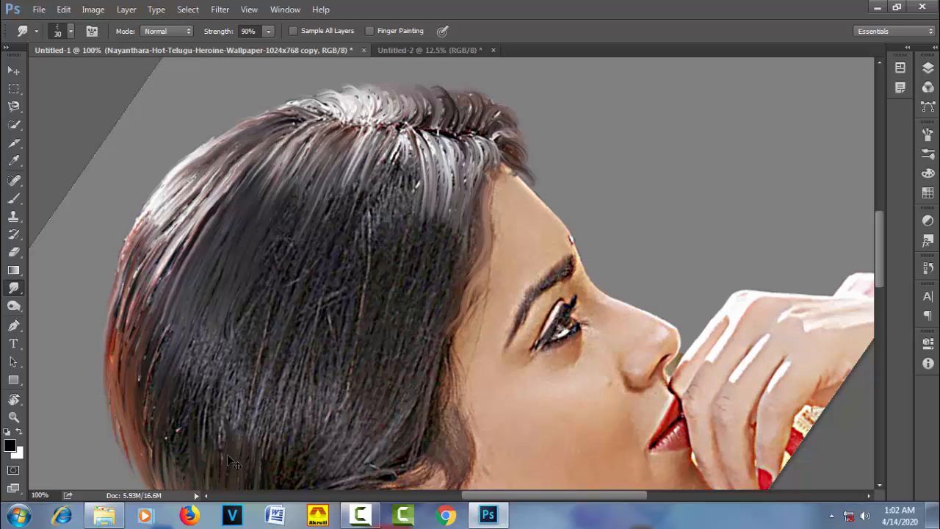
Smudge the dark hair at the lower back of the head in long strokes running up toward the crown
{"action": "left_click_drag", "start_coordinate": [228, 455], "coordinate": [229, 331]}
{"action": "left_click_drag", "start_coordinate": [214, 477], "coordinate": [222, 376]}
{"action": "left_click_drag", "start_coordinate": [210, 461], "coordinate": [216, 342]}
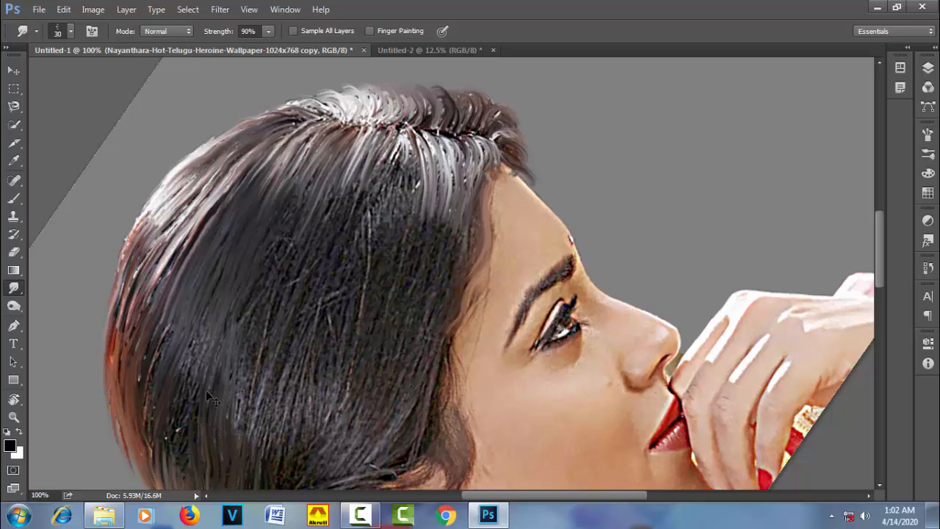
{"action": "mouse_move", "coordinate": [209, 470]}
{"action": "left_mouse_down"}
{"action": "mouse_move", "coordinate": [199, 435]}
{"action": "mouse_move", "coordinate": [209, 375]}
{"action": "left_mouse_up"}
{"action": "left_click_drag", "start_coordinate": [188, 448], "coordinate": [189, 338]}
{"action": "left_click_drag", "start_coordinate": [184, 482], "coordinate": [186, 323]}
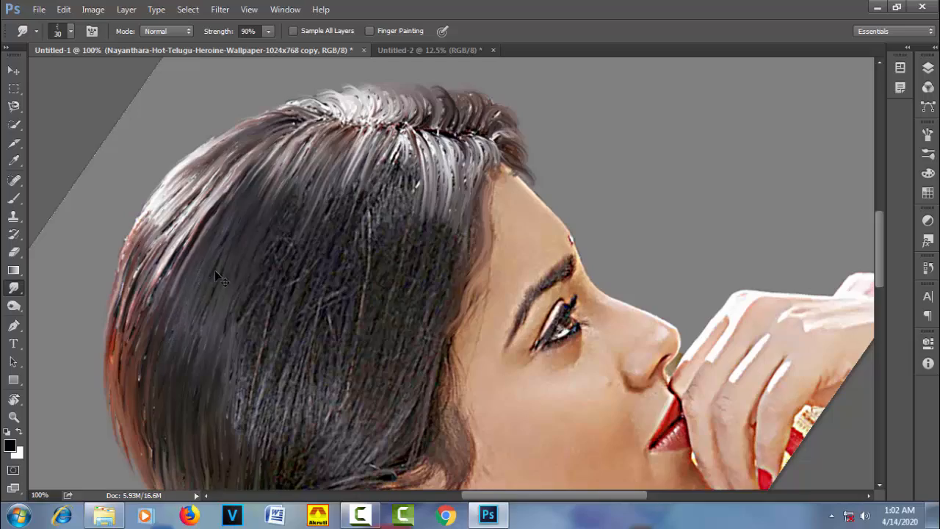
Set the Smudge brush tip's angle back to 0°
{"action": "key", "text": "r"}
{"action": "left_click_drag", "start_coordinate": [218, 280], "coordinate": [426, 349]}
{"action": "left_click_drag", "start_coordinate": [283, 372], "coordinate": [38, 281]}
{"action": "left_click", "coordinate": [15, 288]}
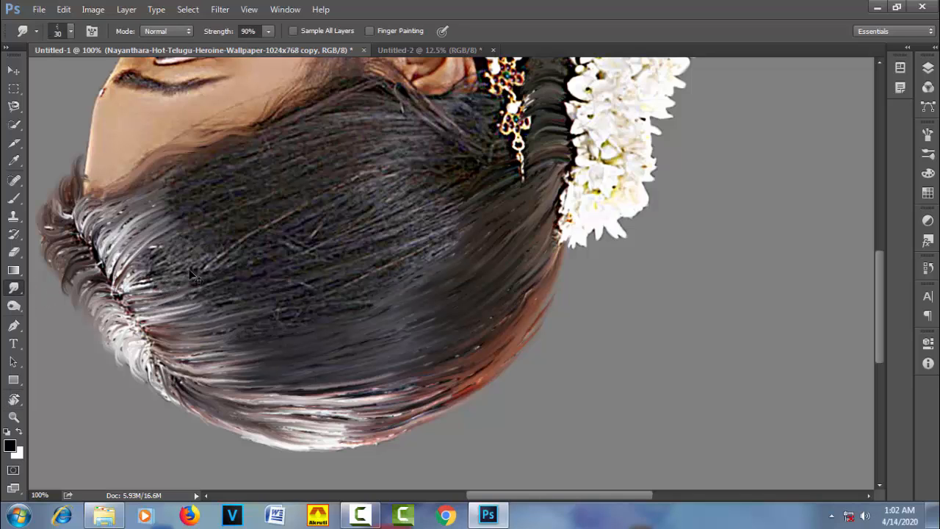
{"action": "left_click", "coordinate": [928, 133]}
{"action": "mouse_move", "coordinate": [893, 273]}
{"action": "left_mouse_down"}
{"action": "mouse_move", "coordinate": [881, 266]}
{"action": "mouse_move", "coordinate": [902, 293]}
{"action": "left_mouse_up"}
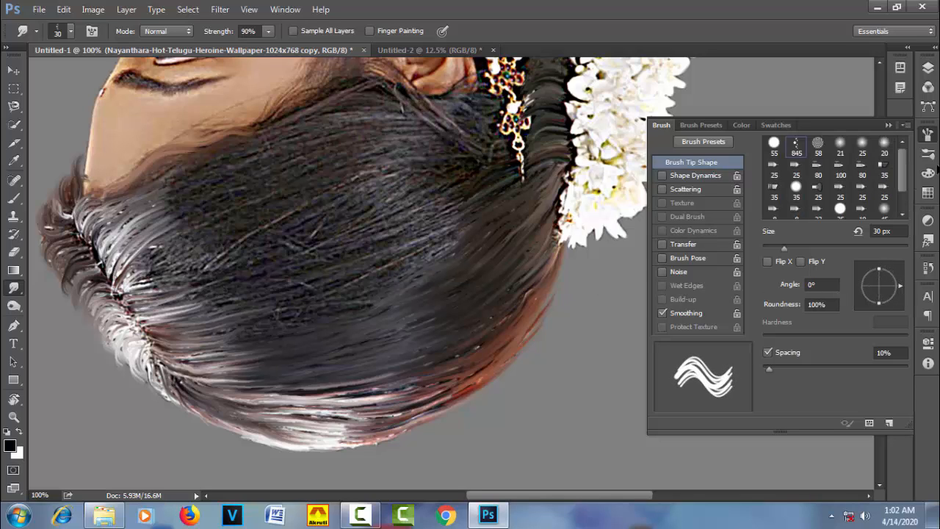
{"action": "left_click", "coordinate": [931, 135]}
Smudge the hair from the parting across to the back of the head in long strokes with a 35–40 px brush
{"action": "key", "text": "bracketright"}
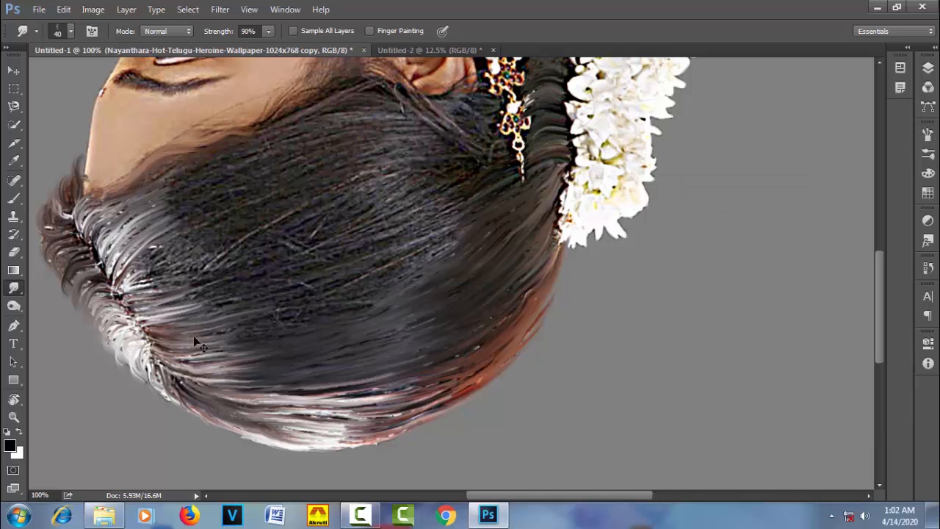
{"action": "left_click_drag", "start_coordinate": [194, 339], "coordinate": [268, 308]}
{"action": "left_click_drag", "start_coordinate": [226, 337], "coordinate": [434, 264]}
{"action": "left_click_drag", "start_coordinate": [169, 319], "coordinate": [352, 269]}
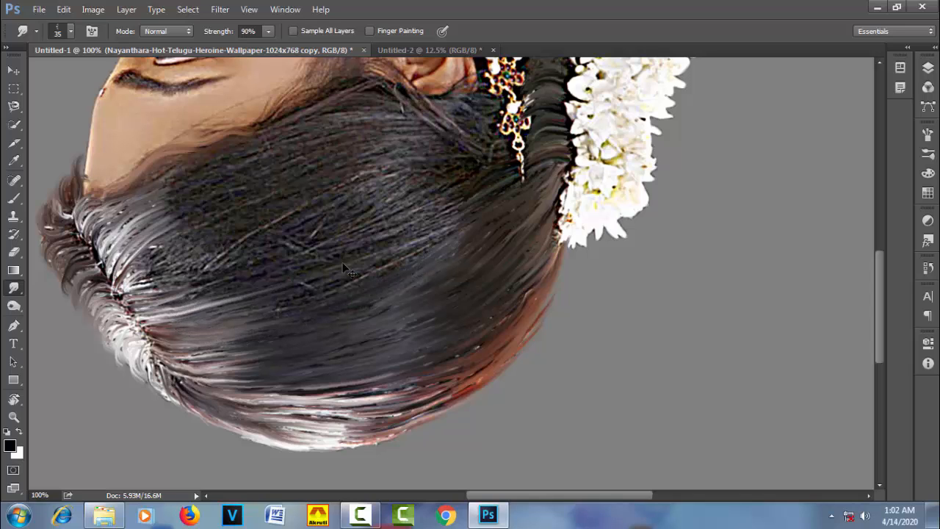
{"action": "left_click_drag", "start_coordinate": [249, 312], "coordinate": [435, 216]}
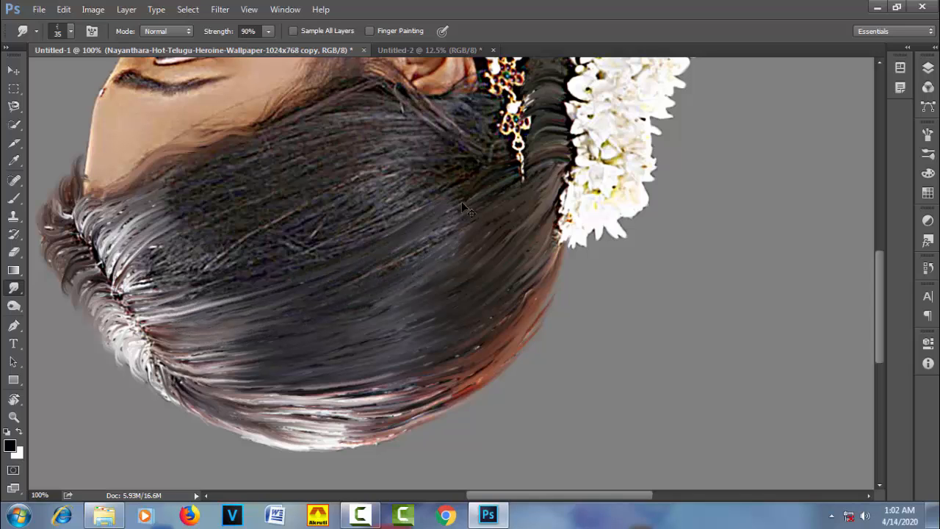
{"action": "left_click_drag", "start_coordinate": [503, 183], "coordinate": [388, 262]}
{"action": "mouse_move", "coordinate": [491, 208]}
{"action": "left_mouse_down"}
{"action": "mouse_move", "coordinate": [406, 266]}
{"action": "mouse_move", "coordinate": [373, 266]}
{"action": "left_mouse_up"}
{"action": "left_click_drag", "start_coordinate": [479, 209], "coordinate": [318, 276]}
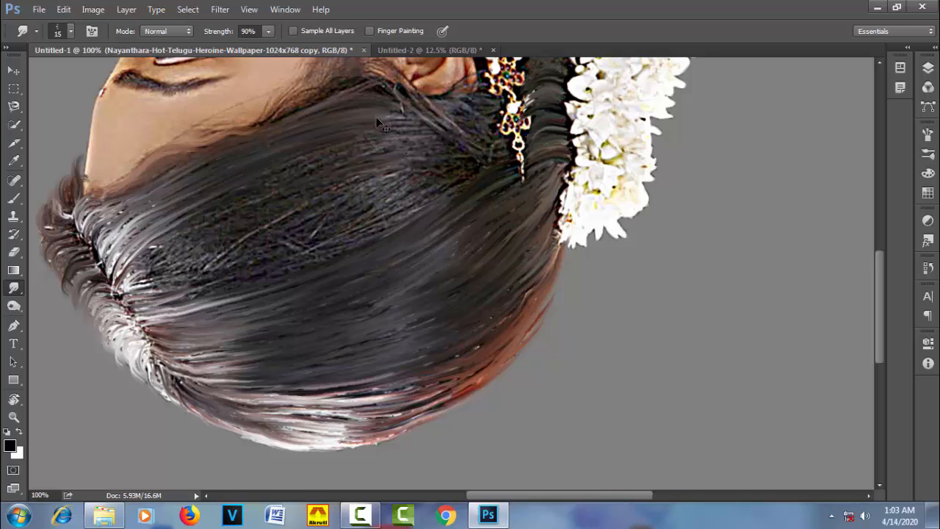
Enlarge the brush and smudge the hair between the forehead hairline and the area above the ear
{"action": "key", "text": "bracketright"}
{"action": "key", "text": "bracketright"}
{"action": "key", "text": "bracketright"}
{"action": "key", "text": "bracketright"}
{"action": "mouse_move", "coordinate": [264, 178]}
{"action": "left_mouse_down"}
{"action": "mouse_move", "coordinate": [355, 146]}
{"action": "mouse_move", "coordinate": [390, 165]}
{"action": "mouse_move", "coordinate": [370, 164]}
{"action": "mouse_move", "coordinate": [462, 146]}
{"action": "left_mouse_up"}
{"action": "mouse_move", "coordinate": [377, 157]}
{"action": "left_mouse_down"}
{"action": "mouse_move", "coordinate": [410, 142]}
{"action": "mouse_move", "coordinate": [362, 148]}
{"action": "mouse_move", "coordinate": [436, 134]}
{"action": "mouse_move", "coordinate": [421, 147]}
{"action": "mouse_move", "coordinate": [454, 149]}
{"action": "left_mouse_up"}
Smudge the rough strands in the centre of the side hair, adjusting the brush size between strokes
{"action": "key", "text": "bracketright"}
{"action": "mouse_move", "coordinate": [294, 226]}
{"action": "left_mouse_down"}
{"action": "mouse_move", "coordinate": [453, 172]}
{"action": "mouse_move", "coordinate": [284, 243]}
{"action": "left_mouse_up"}
{"action": "key", "text": "bracketright"}
{"action": "mouse_move", "coordinate": [393, 218]}
{"action": "left_mouse_down"}
{"action": "mouse_move", "coordinate": [297, 264]}
{"action": "mouse_move", "coordinate": [471, 175]}
{"action": "mouse_move", "coordinate": [313, 251]}
{"action": "left_mouse_up"}
{"action": "mouse_move", "coordinate": [193, 254]}
{"action": "left_mouse_down"}
{"action": "mouse_move", "coordinate": [153, 280]}
{"action": "mouse_move", "coordinate": [136, 269]}
{"action": "mouse_move", "coordinate": [214, 250]}
{"action": "mouse_move", "coordinate": [144, 284]}
{"action": "mouse_move", "coordinate": [289, 204]}
{"action": "left_mouse_up"}
Smooth out the remaining rough patch in the middle of the hair, starting with a 40 px Smudge brush
{"action": "key", "text": "bracketright"}
{"action": "key", "text": "bracketleft"}
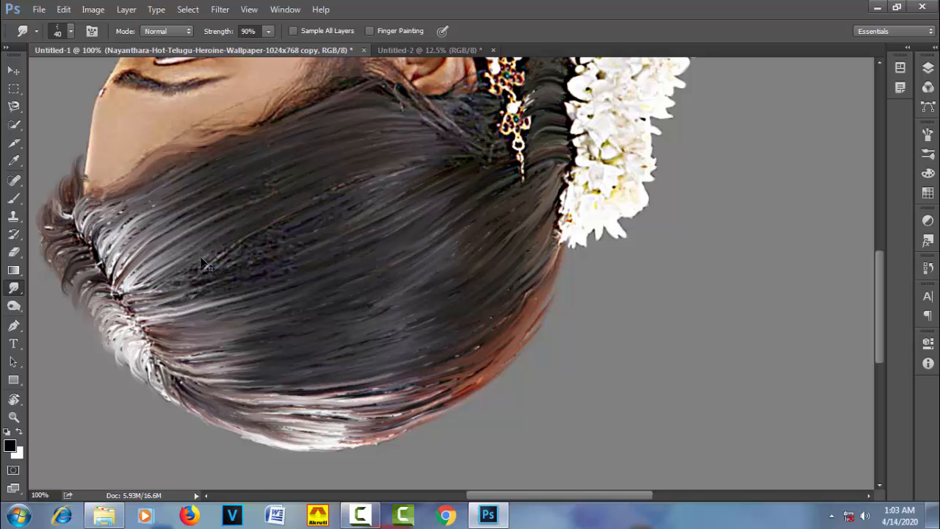
{"action": "mouse_move", "coordinate": [216, 273]}
{"action": "left_mouse_down"}
{"action": "mouse_move", "coordinate": [205, 291]}
{"action": "mouse_move", "coordinate": [272, 254]}
{"action": "left_mouse_up"}
{"action": "key", "text": "bracketright"}
{"action": "left_click_drag", "start_coordinate": [201, 290], "coordinate": [333, 220]}
{"action": "key", "text": "bracketleft"}
{"action": "mouse_move", "coordinate": [284, 244]}
{"action": "left_mouse_down"}
{"action": "mouse_move", "coordinate": [225, 263]}
{"action": "mouse_move", "coordinate": [286, 224]}
{"action": "left_mouse_up"}
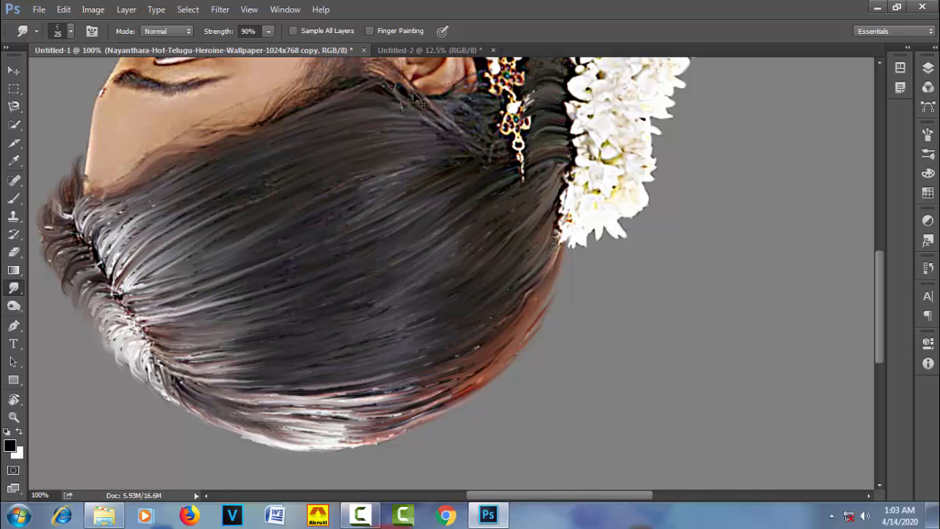
Smudge the loose hair lock above the ear along its curve toward the hanging ear ornament
{"action": "key", "text": "bracketright"}
{"action": "left_click_drag", "start_coordinate": [327, 92], "coordinate": [412, 101]}
{"action": "key", "text": "bracketright"}
{"action": "mouse_move", "coordinate": [374, 76]}
{"action": "left_mouse_down"}
{"action": "mouse_move", "coordinate": [493, 155]}
{"action": "mouse_move", "coordinate": [472, 144]}
{"action": "mouse_move", "coordinate": [515, 160]}
{"action": "left_mouse_up"}
Smudge the white highlights beside the parting near the forehead into the dark hair with a 25–30 px brush
{"action": "key", "text": "bracketleft"}
{"action": "key", "text": "bracketright"}
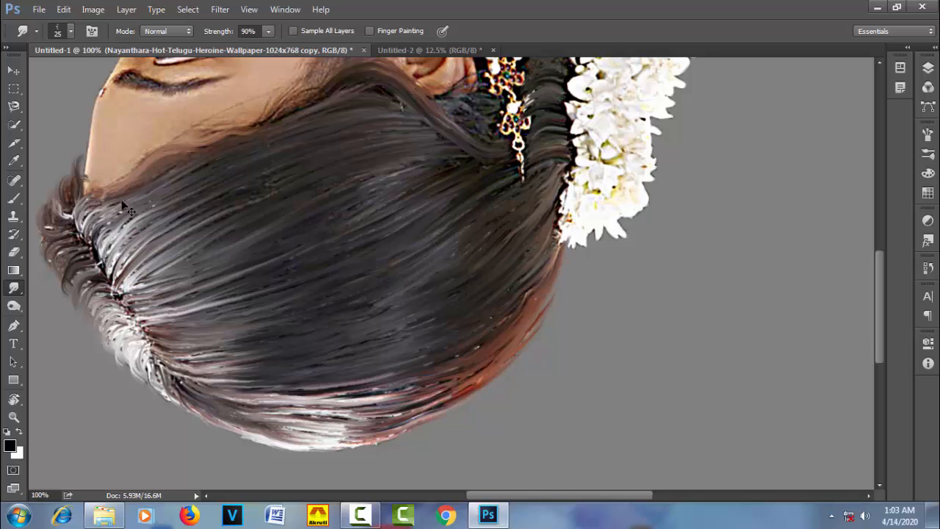
{"action": "left_click_drag", "start_coordinate": [91, 215], "coordinate": [138, 192]}
{"action": "mouse_move", "coordinate": [87, 233]}
{"action": "left_mouse_down"}
{"action": "mouse_move", "coordinate": [109, 207]}
{"action": "mouse_move", "coordinate": [130, 197]}
{"action": "mouse_move", "coordinate": [97, 233]}
{"action": "mouse_move", "coordinate": [151, 183]}
{"action": "left_mouse_up"}
{"action": "left_click_drag", "start_coordinate": [103, 249], "coordinate": [156, 193]}
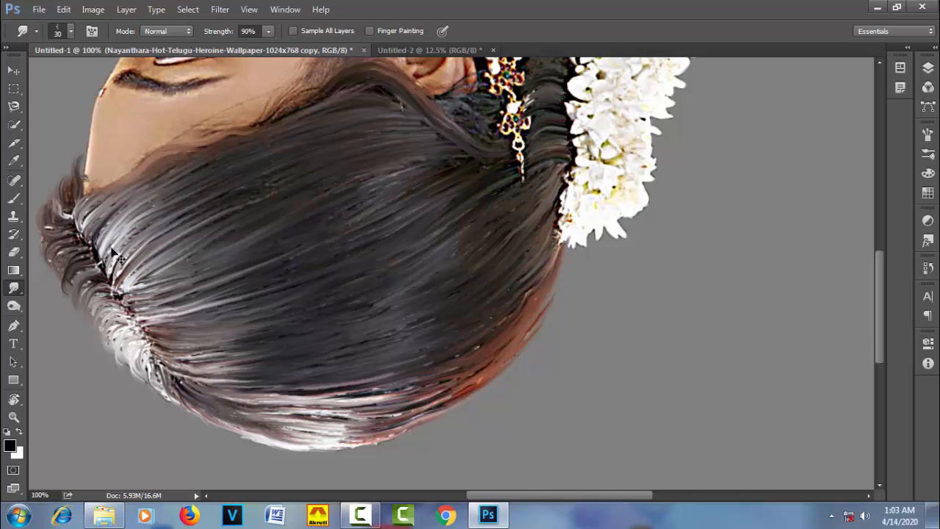
{"action": "left_click_drag", "start_coordinate": [114, 247], "coordinate": [155, 213]}
{"action": "left_click_drag", "start_coordinate": [118, 263], "coordinate": [197, 191]}
{"action": "left_click_drag", "start_coordinate": [144, 233], "coordinate": [207, 175]}
{"action": "left_click_drag", "start_coordinate": [128, 219], "coordinate": [203, 167]}
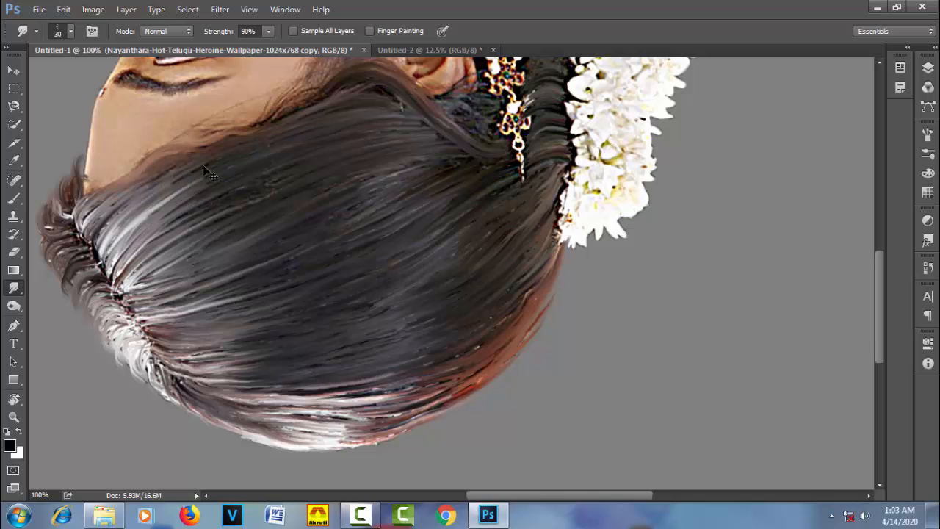
{"action": "left_click_drag", "start_coordinate": [132, 197], "coordinate": [196, 158]}
Smudge the hair from the front highlights back toward the area behind the ear with a 35 px brush
{"action": "key", "text": "bracketright"}
{"action": "left_click_drag", "start_coordinate": [150, 241], "coordinate": [215, 197]}
{"action": "left_click_drag", "start_coordinate": [152, 250], "coordinate": [268, 181]}
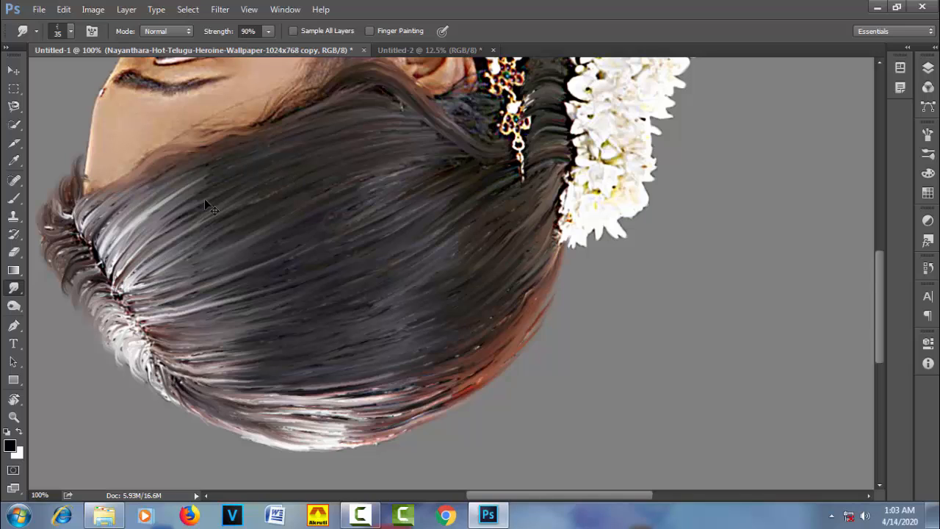
{"action": "left_click_drag", "start_coordinate": [160, 227], "coordinate": [270, 159]}
{"action": "left_click_drag", "start_coordinate": [188, 198], "coordinate": [275, 145]}
{"action": "left_click_drag", "start_coordinate": [290, 210], "coordinate": [444, 160]}
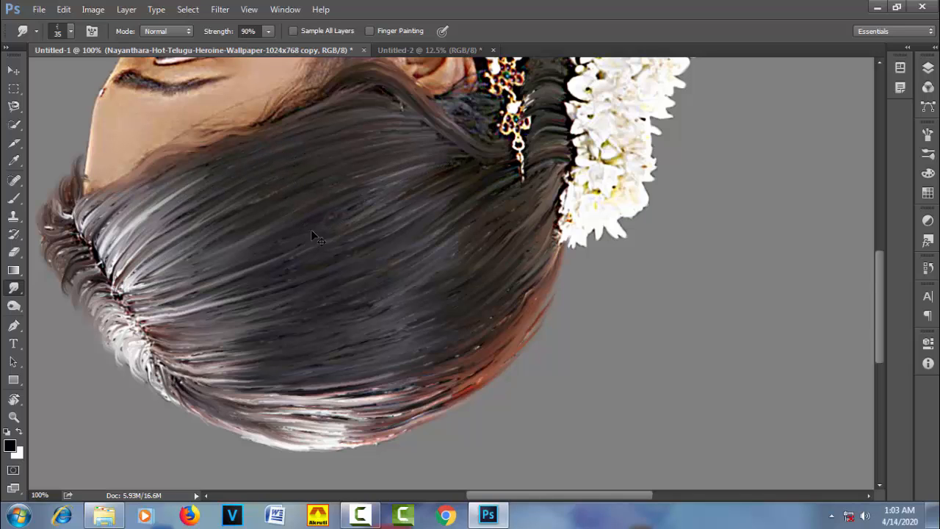
{"action": "left_click_drag", "start_coordinate": [310, 229], "coordinate": [445, 169]}
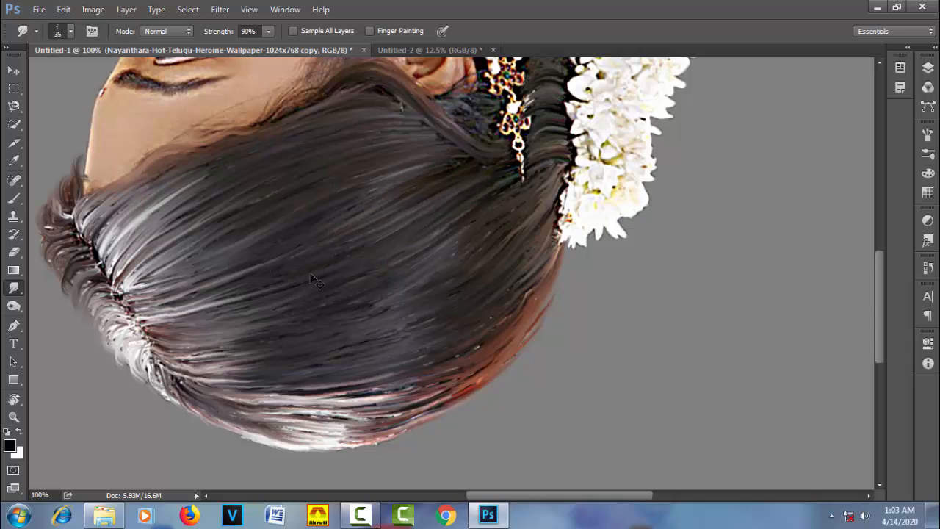
Enlarge the Smudge brush to 40 px and blend the reddish strands along the back edge of the hair
{"action": "key", "text": "bracketright"}
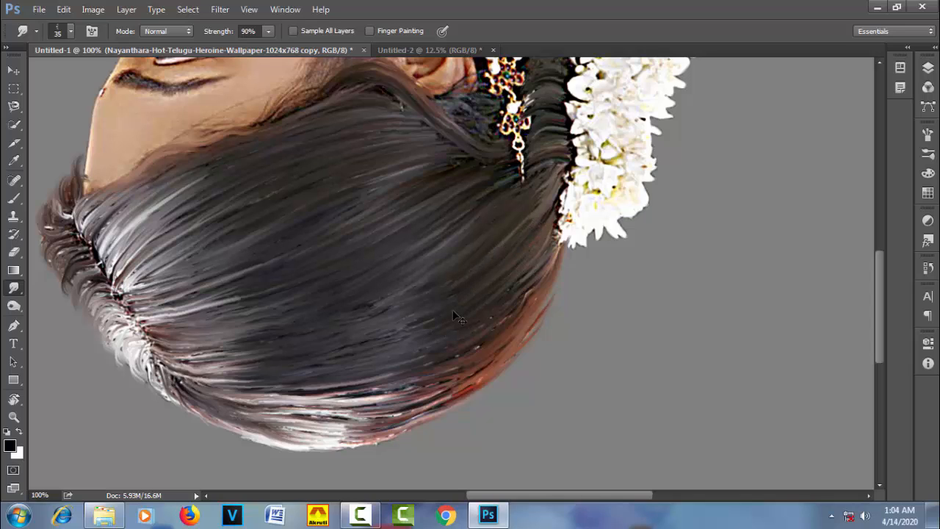
{"action": "key", "text": "bracketright"}
{"action": "mouse_move", "coordinate": [529, 287]}
{"action": "left_mouse_down"}
{"action": "mouse_move", "coordinate": [443, 363]}
{"action": "mouse_move", "coordinate": [415, 370]}
{"action": "left_mouse_up"}
Smudge the reddish outer edge of the hair from above the flowers up toward the crown with a 40 px brush
{"action": "key", "text": "r"}
{"action": "mouse_move", "coordinate": [373, 203]}
{"action": "left_mouse_down"}
{"action": "mouse_move", "coordinate": [390, 294]}
{"action": "mouse_move", "coordinate": [400, 273]}
{"action": "left_mouse_up"}
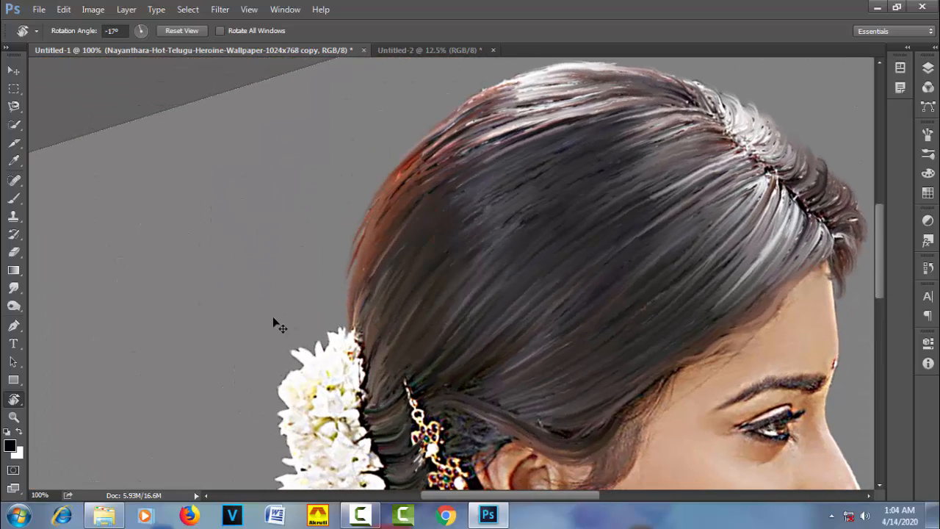
{"action": "left_click", "coordinate": [15, 291]}
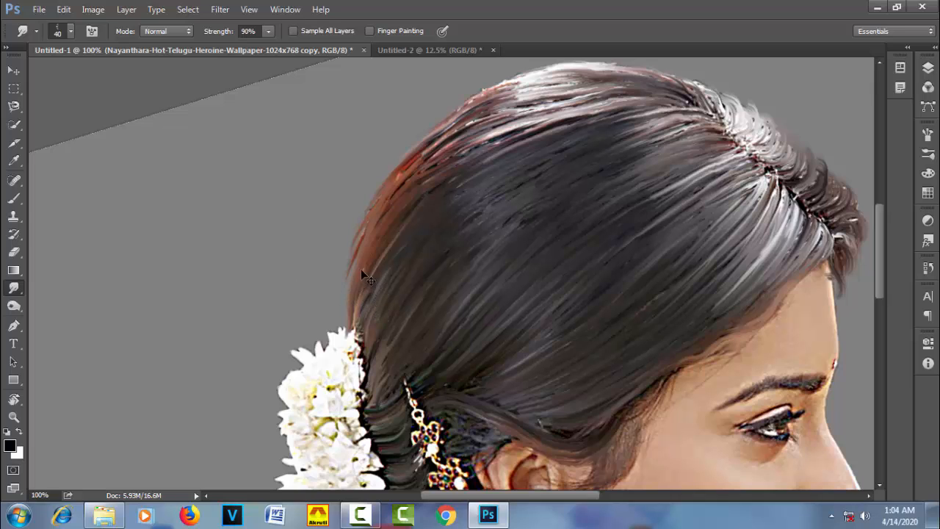
{"action": "left_click_drag", "start_coordinate": [363, 301], "coordinate": [388, 241]}
{"action": "key", "text": "bracketright"}
{"action": "mouse_move", "coordinate": [362, 276]}
{"action": "left_mouse_down"}
{"action": "mouse_move", "coordinate": [389, 213]}
{"action": "mouse_move", "coordinate": [359, 287]}
{"action": "mouse_move", "coordinate": [401, 181]}
{"action": "mouse_move", "coordinate": [366, 232]}
{"action": "mouse_move", "coordinate": [424, 148]}
{"action": "mouse_move", "coordinate": [378, 206]}
{"action": "mouse_move", "coordinate": [458, 118]}
{"action": "mouse_move", "coordinate": [417, 154]}
{"action": "mouse_move", "coordinate": [490, 102]}
{"action": "left_mouse_up"}
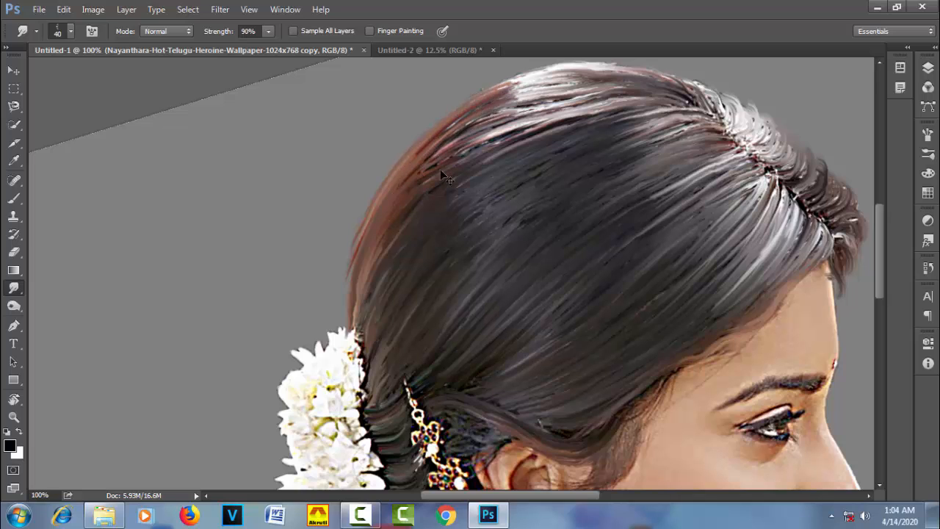
Smudge the reddish strands from the back edge of the hair up into the white crown highlights with a 40 px brush
{"action": "left_click_drag", "start_coordinate": [389, 219], "coordinate": [488, 132]}
{"action": "mouse_move", "coordinate": [372, 265]}
{"action": "left_mouse_down"}
{"action": "mouse_move", "coordinate": [473, 144]}
{"action": "mouse_move", "coordinate": [412, 176]}
{"action": "mouse_move", "coordinate": [503, 109]}
{"action": "mouse_move", "coordinate": [435, 151]}
{"action": "mouse_move", "coordinate": [551, 79]}
{"action": "left_mouse_up"}
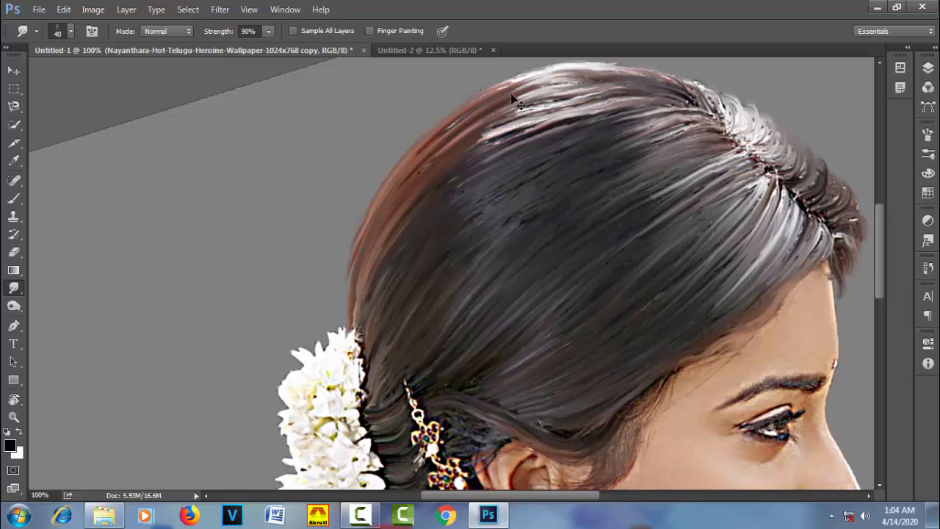
{"action": "left_click_drag", "start_coordinate": [497, 99], "coordinate": [545, 80]}
{"action": "left_click_drag", "start_coordinate": [483, 102], "coordinate": [572, 71]}
Smudge the white crown highlights along the strands toward the parting with a 35 px and a 30 px brush
{"action": "key", "text": "bracketleft"}
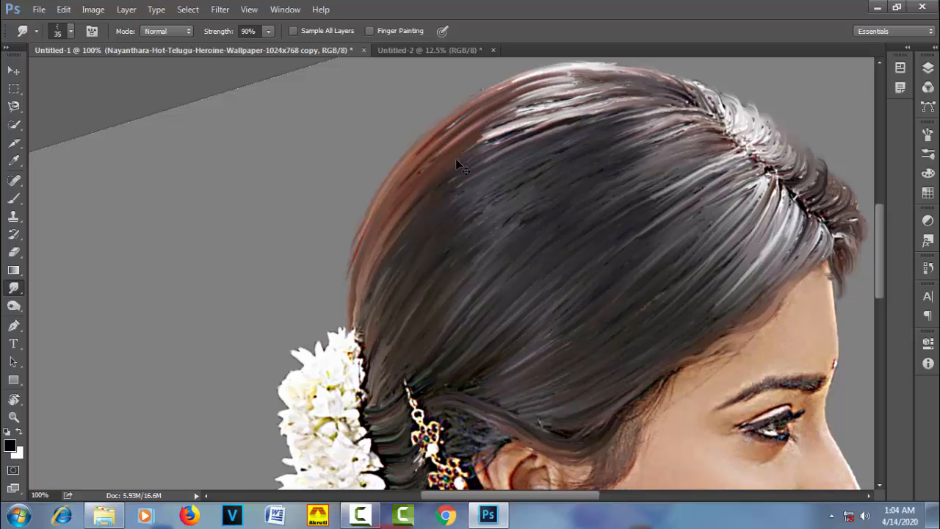
{"action": "left_click_drag", "start_coordinate": [466, 152], "coordinate": [548, 101]}
{"action": "mouse_move", "coordinate": [494, 140]}
{"action": "left_mouse_down"}
{"action": "mouse_move", "coordinate": [591, 91]}
{"action": "mouse_move", "coordinate": [500, 117]}
{"action": "mouse_move", "coordinate": [598, 81]}
{"action": "mouse_move", "coordinate": [547, 92]}
{"action": "mouse_move", "coordinate": [573, 77]}
{"action": "left_mouse_up"}
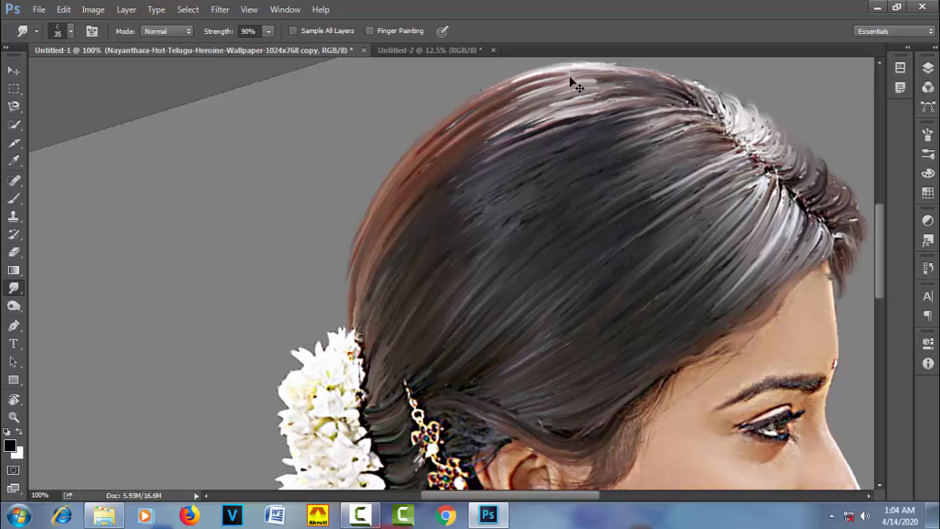
{"action": "key", "text": "bracketleft"}
{"action": "left_click_drag", "start_coordinate": [584, 80], "coordinate": [680, 88]}
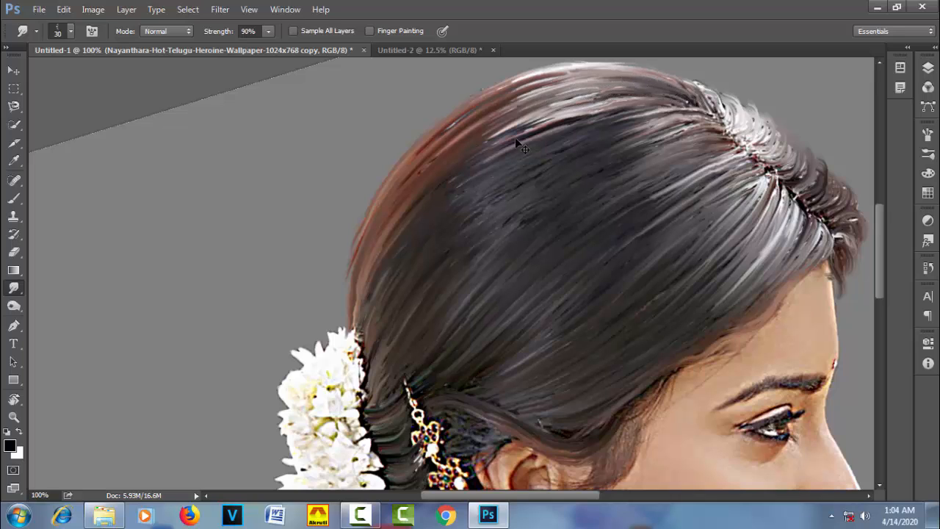
{"action": "left_click_drag", "start_coordinate": [556, 121], "coordinate": [586, 117]}
{"action": "mouse_move", "coordinate": [489, 152]}
{"action": "left_mouse_down"}
{"action": "mouse_move", "coordinate": [619, 103]}
{"action": "mouse_move", "coordinate": [562, 120]}
{"action": "mouse_move", "coordinate": [677, 108]}
{"action": "left_mouse_up"}
Smudge the dark strands below the crown highlights toward the parting with a 35–40 px brush
{"action": "key", "text": "bracketright"}
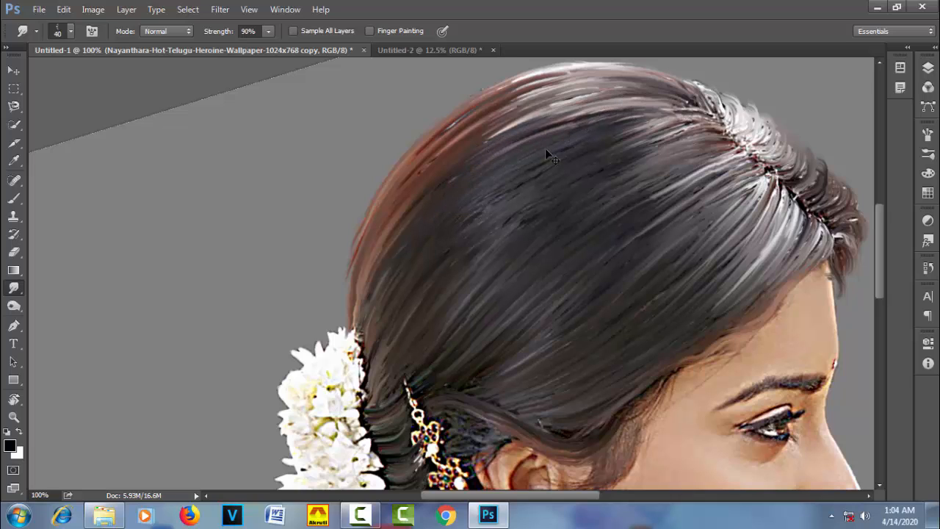
{"action": "mouse_move", "coordinate": [453, 227]}
{"action": "left_mouse_down"}
{"action": "mouse_move", "coordinate": [550, 154]}
{"action": "mouse_move", "coordinate": [464, 230]}
{"action": "mouse_move", "coordinate": [552, 166]}
{"action": "mouse_move", "coordinate": [470, 232]}
{"action": "mouse_move", "coordinate": [587, 160]}
{"action": "left_mouse_up"}
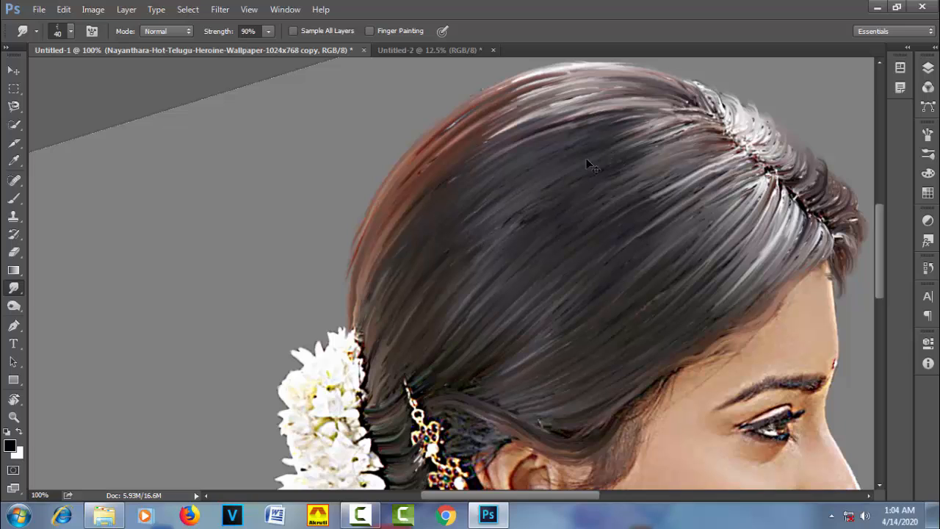
{"action": "key", "text": "bracketleft"}
{"action": "key", "text": "bracketright"}
{"action": "key", "text": "bracketright"}
{"action": "mouse_move", "coordinate": [588, 140]}
{"action": "left_mouse_down"}
{"action": "mouse_move", "coordinate": [676, 121]}
{"action": "mouse_move", "coordinate": [714, 125]}
{"action": "left_mouse_up"}
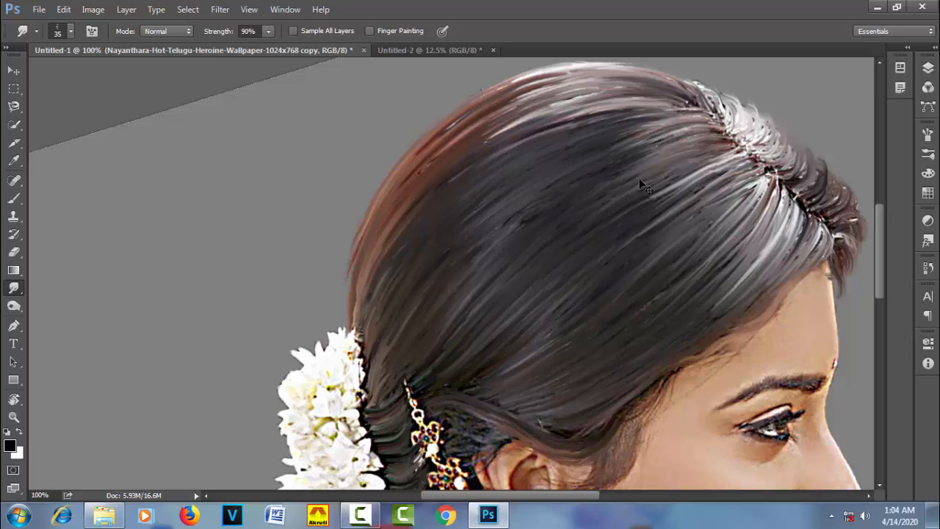
Reduce the Smudge brush to 25 px and blend the light strands in the hair just below the parting
{"action": "key", "text": "bracketright"}
{"action": "key", "text": "bracketleft"}
{"action": "key", "text": "bracketleft"}
{"action": "left_click_drag", "start_coordinate": [666, 191], "coordinate": [625, 212]}
{"action": "mouse_move", "coordinate": [682, 199]}
{"action": "left_mouse_down"}
{"action": "mouse_move", "coordinate": [568, 253]}
{"action": "mouse_move", "coordinate": [687, 185]}
{"action": "left_mouse_up"}
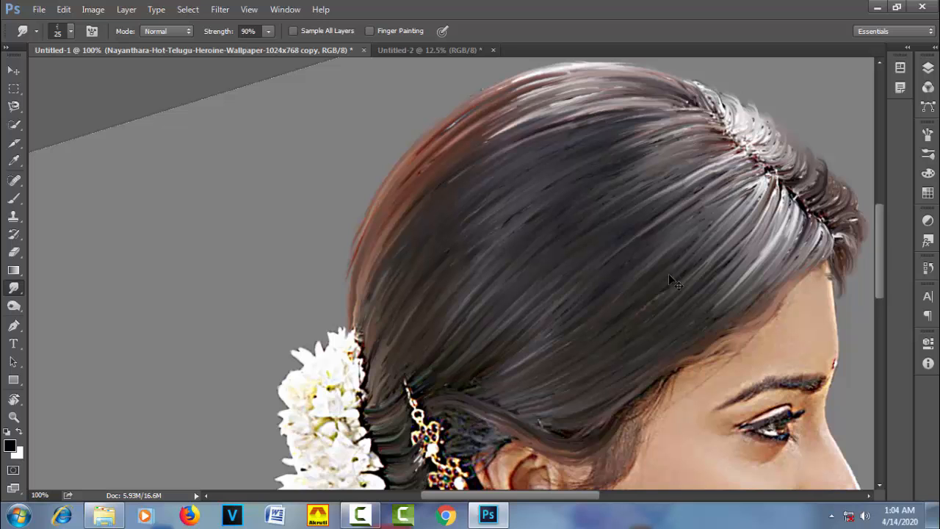
Smudge the hair above and behind the ear and along the temple with a 15–20 px brush
{"action": "scroll", "coordinate": [599, 317], "scroll_direction": "down", "scroll_amount": 5}
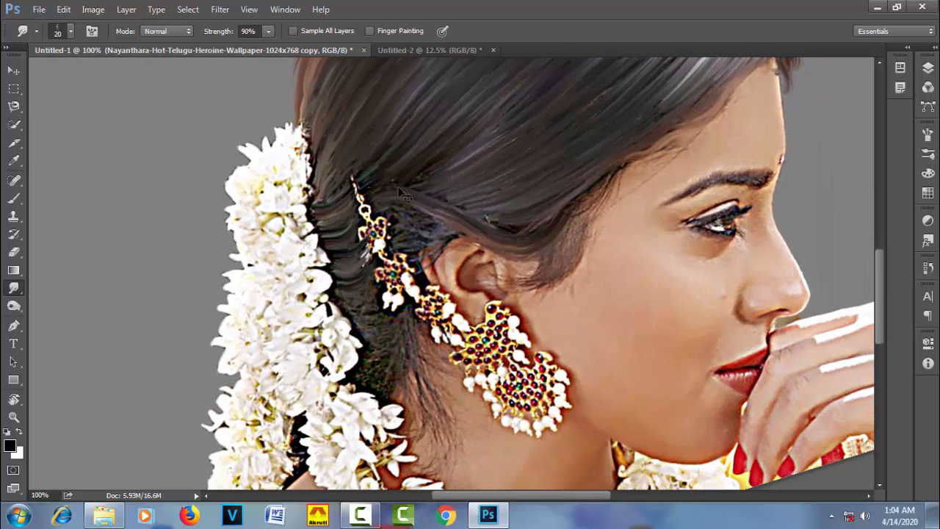
{"action": "mouse_move", "coordinate": [400, 193]}
{"action": "left_mouse_down"}
{"action": "mouse_move", "coordinate": [420, 176]}
{"action": "mouse_move", "coordinate": [446, 188]}
{"action": "left_mouse_up"}
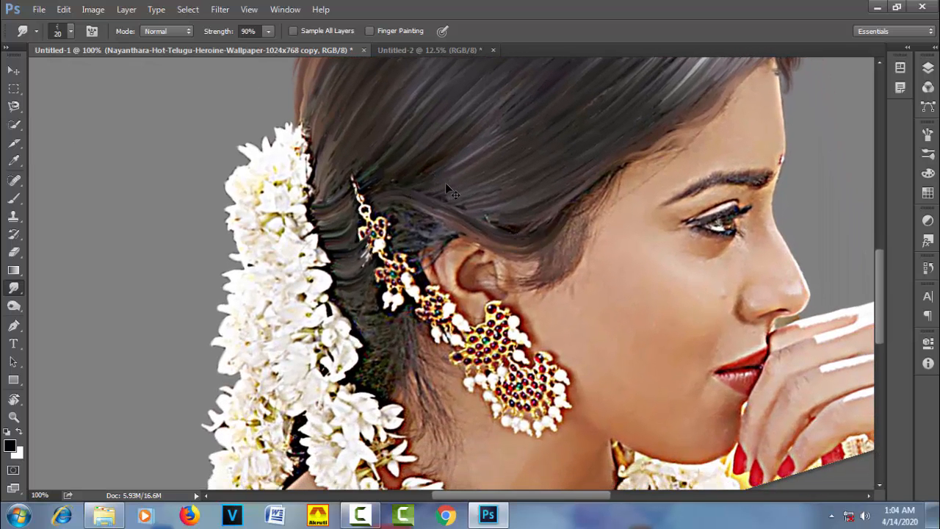
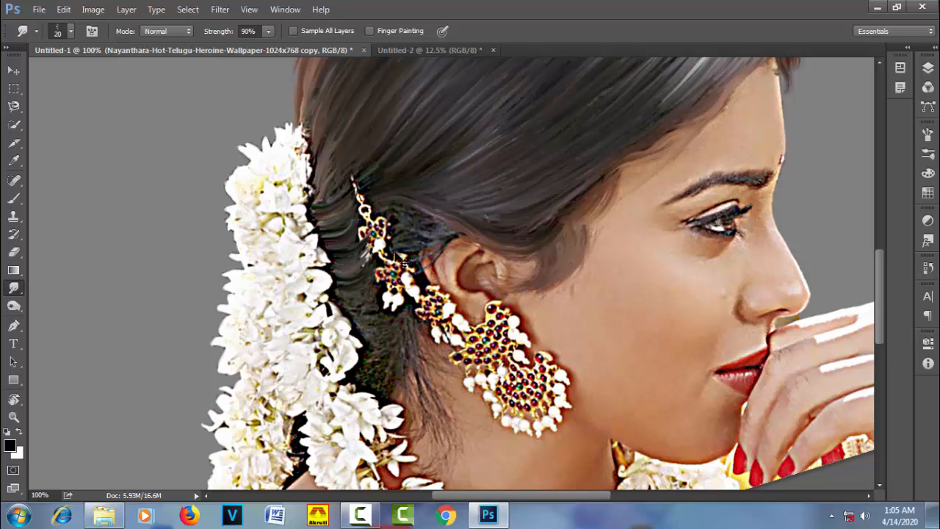
{"action": "key", "text": "bracketleft"}
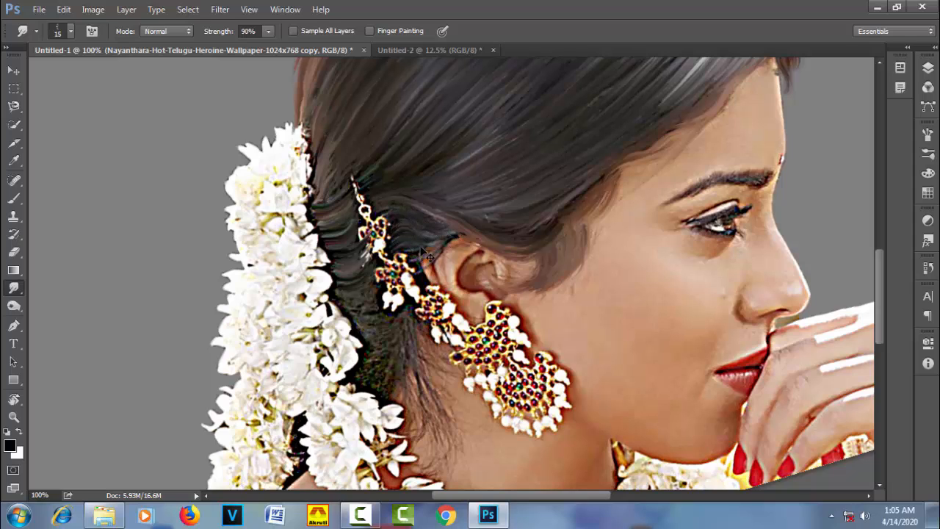
{"action": "key", "text": "bracketright"}
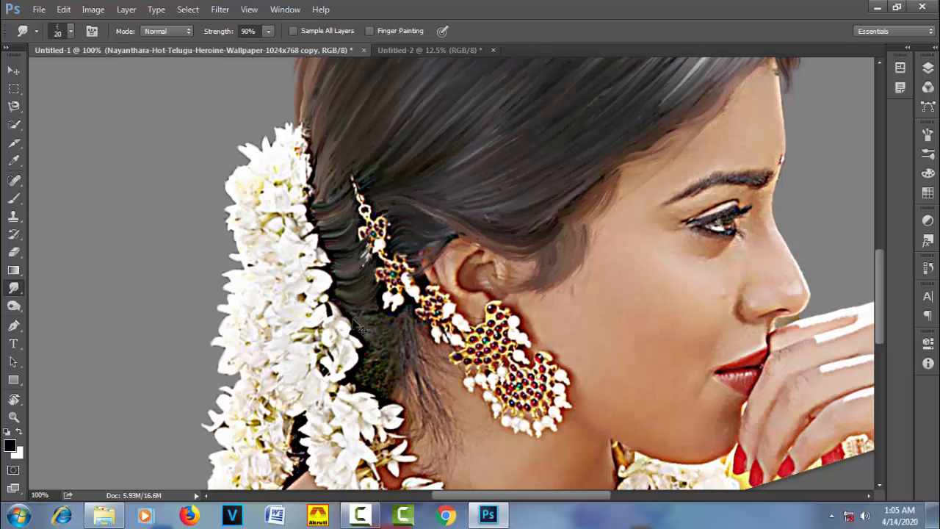
Smudge the dark hair between the jasmine flowers and the earring chain down to the nape with a 20 px brush
{"action": "key", "text": "bracketleft"}
{"action": "key", "text": "bracketright"}
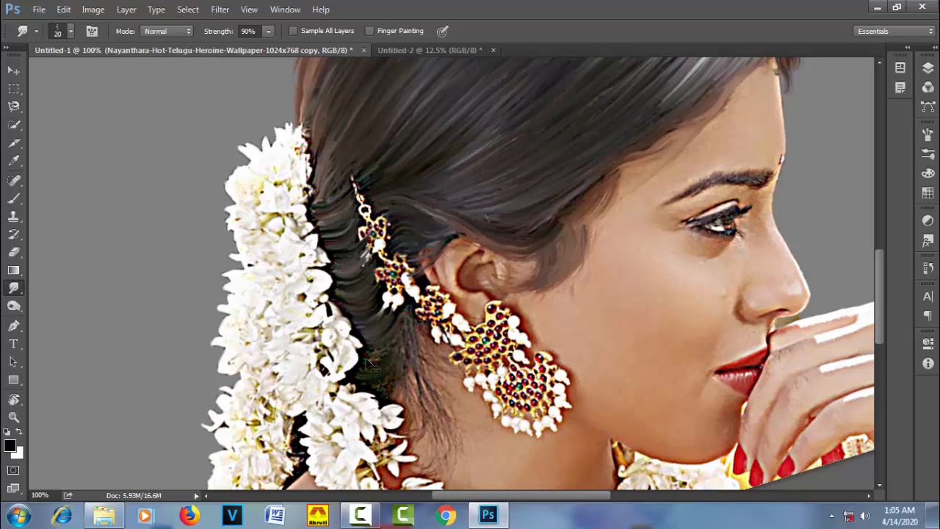
{"action": "key", "text": "bracketright"}
{"action": "key", "text": "bracketleft"}
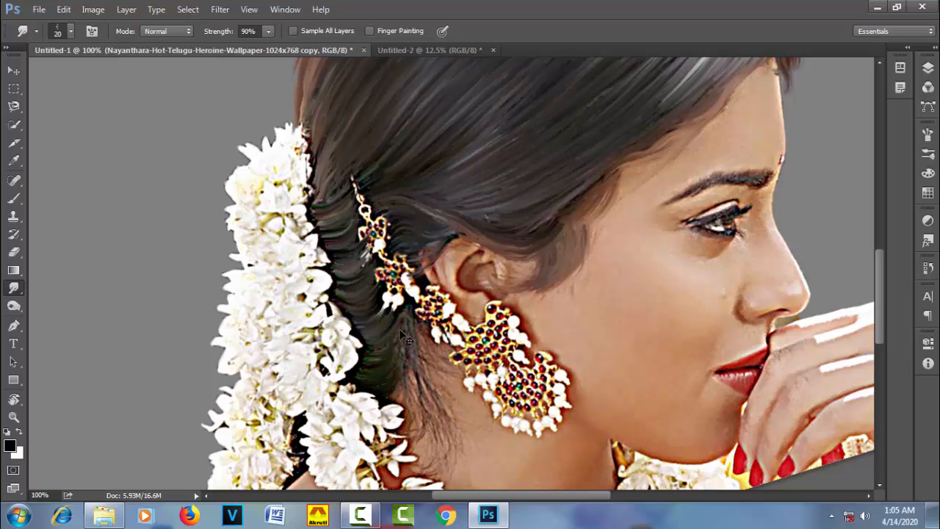
Smudge the loose strands at the nape downward over the neck with a 20 px brush
{"action": "left_click_drag", "start_coordinate": [404, 331], "coordinate": [415, 389]}
{"action": "mouse_move", "coordinate": [407, 322]}
{"action": "left_mouse_down"}
{"action": "mouse_move", "coordinate": [420, 393]}
{"action": "mouse_move", "coordinate": [407, 437]}
{"action": "left_mouse_up"}
{"action": "mouse_move", "coordinate": [401, 386]}
{"action": "left_mouse_down"}
{"action": "mouse_move", "coordinate": [411, 433]}
{"action": "mouse_move", "coordinate": [433, 441]}
{"action": "left_mouse_up"}
{"action": "left_click_drag", "start_coordinate": [419, 383], "coordinate": [438, 446]}
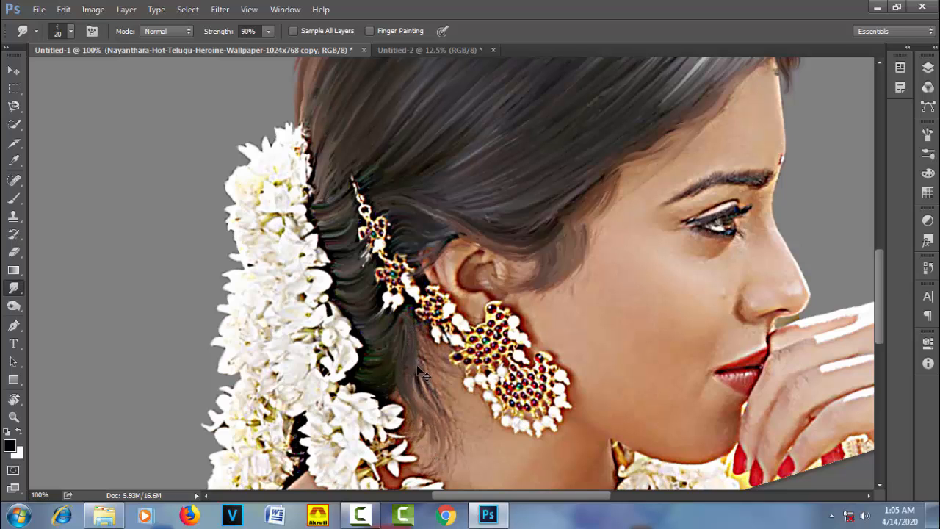
{"action": "left_click_drag", "start_coordinate": [415, 368], "coordinate": [454, 457]}
{"action": "left_click_drag", "start_coordinate": [416, 337], "coordinate": [448, 381]}
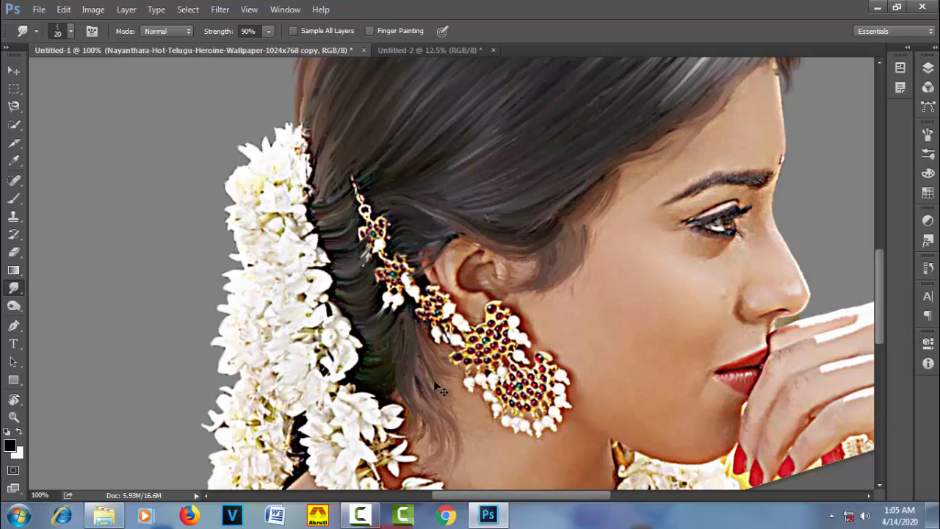
Smudge the nape hair into soft, feathery tips beside the lower flowers, working on a rotated canvas with a 20 px brush
{"action": "key", "text": "r"}
{"action": "mouse_move", "coordinate": [388, 326]}
{"action": "left_mouse_down"}
{"action": "mouse_move", "coordinate": [371, 296]}
{"action": "mouse_move", "coordinate": [366, 310]}
{"action": "left_mouse_up"}
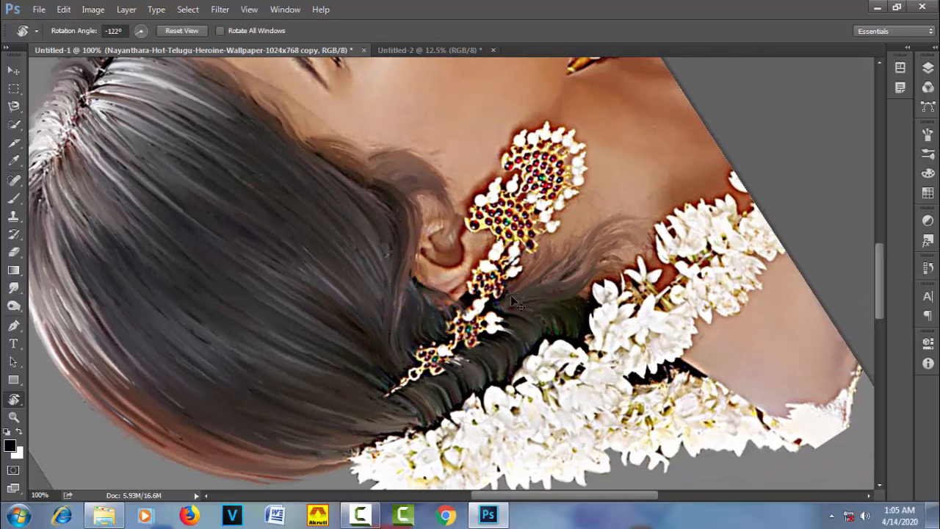
{"action": "left_click", "coordinate": [13, 288]}
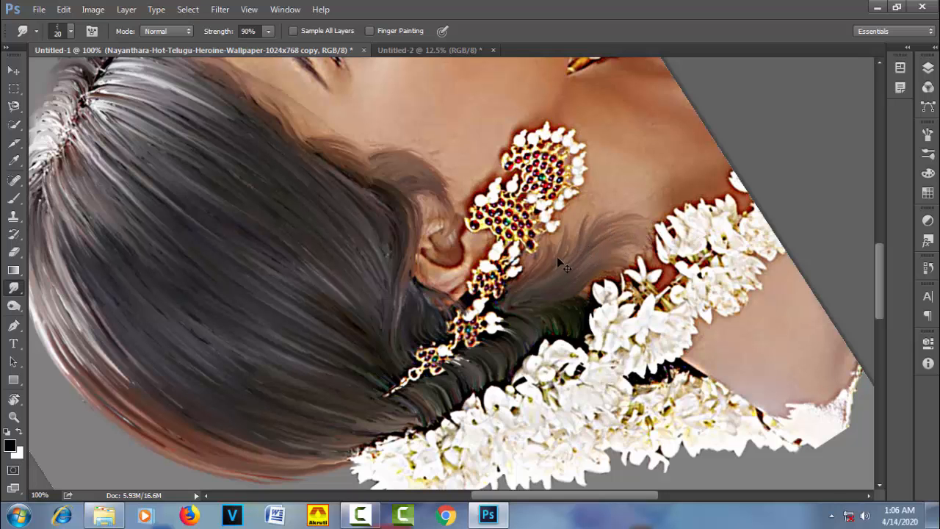
Smudge soft wisps along the temple hairline and blend the strands above the ear with a 20 px brush
{"action": "key", "text": "r"}
{"action": "mouse_move", "coordinate": [299, 216]}
{"action": "left_mouse_down"}
{"action": "mouse_move", "coordinate": [328, 324]}
{"action": "mouse_move", "coordinate": [261, 314]}
{"action": "left_mouse_up"}
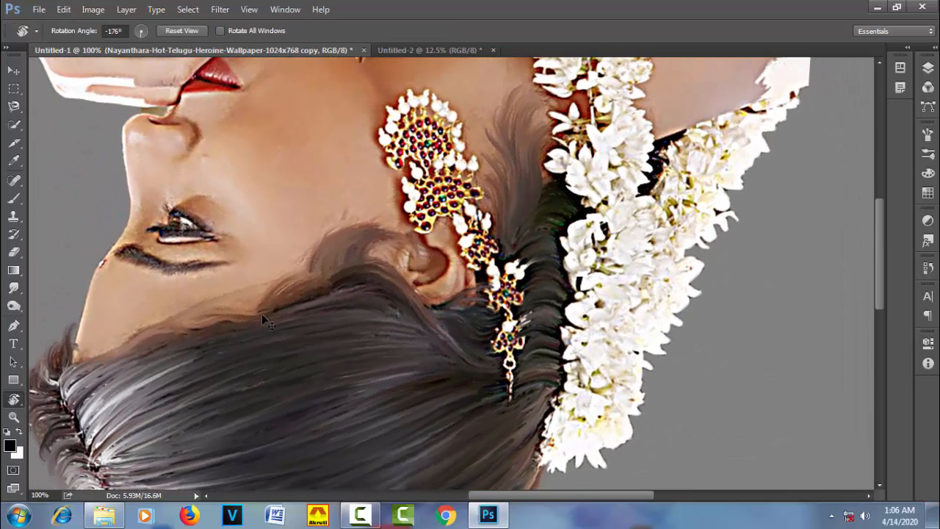
{"action": "left_click", "coordinate": [8, 291]}
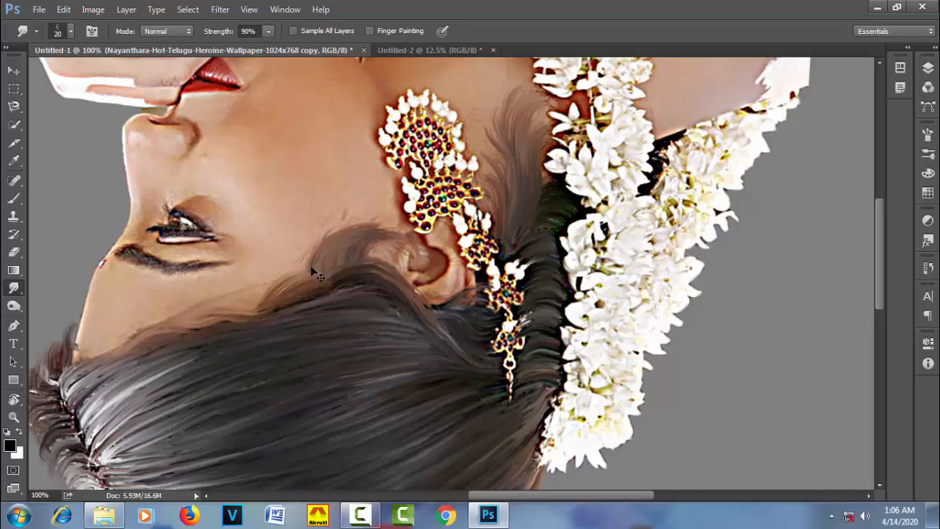
{"action": "left_click_drag", "start_coordinate": [348, 220], "coordinate": [336, 260]}
{"action": "left_click_drag", "start_coordinate": [251, 322], "coordinate": [268, 286]}
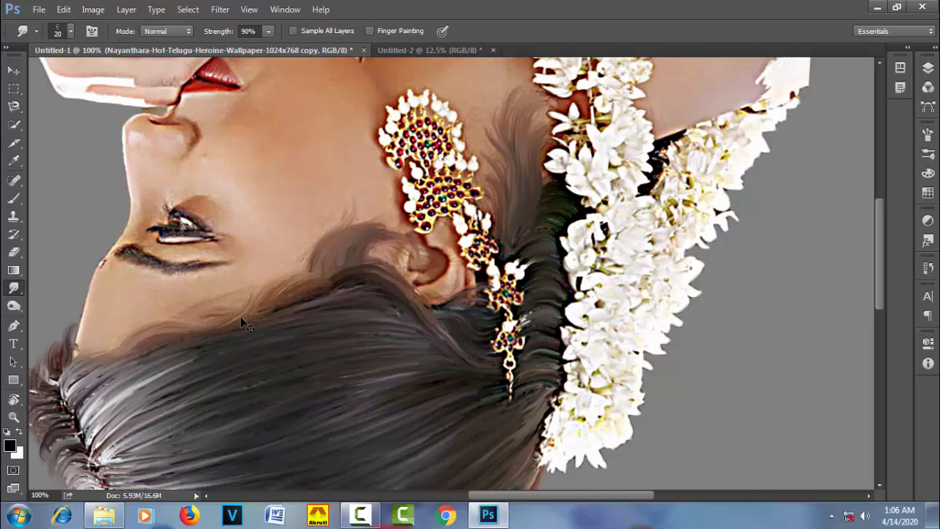
{"action": "mouse_move", "coordinate": [257, 312]}
{"action": "left_mouse_down"}
{"action": "mouse_move", "coordinate": [255, 272]}
{"action": "mouse_move", "coordinate": [331, 280]}
{"action": "left_mouse_up"}
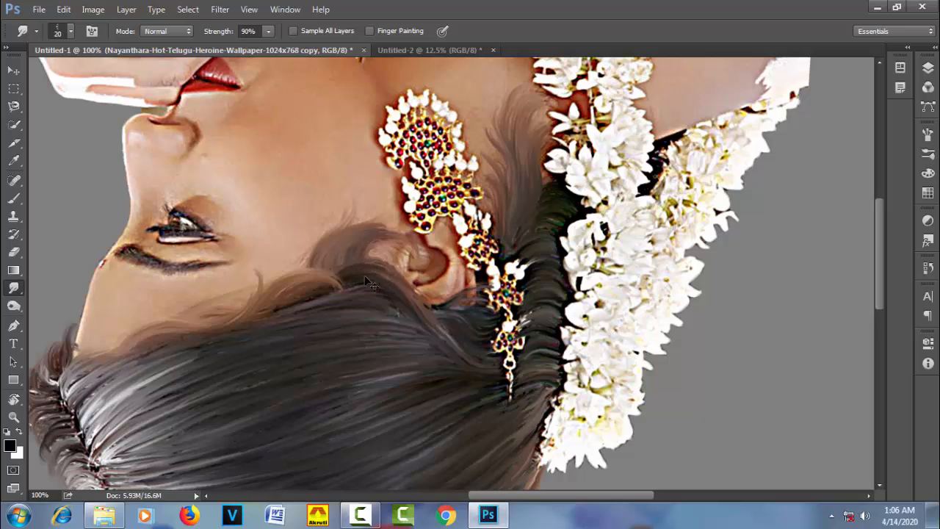
{"action": "left_click_drag", "start_coordinate": [380, 269], "coordinate": [444, 338]}
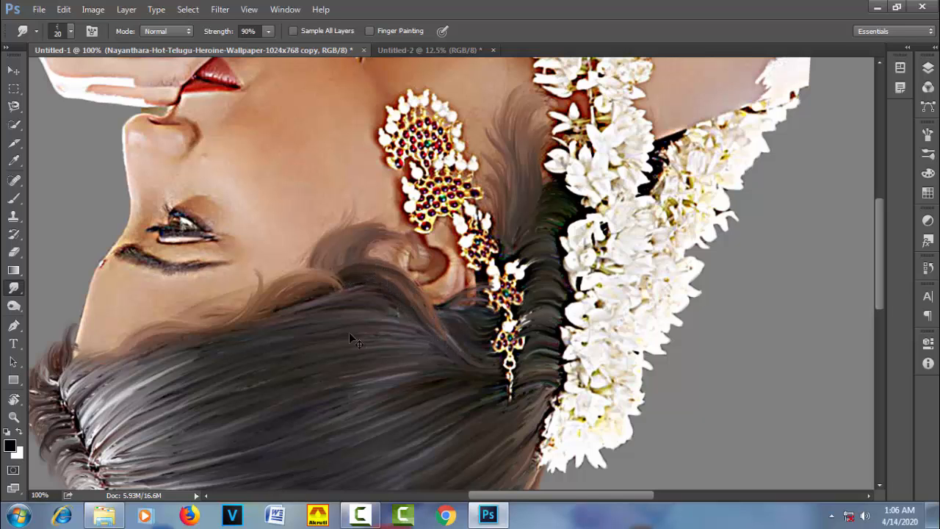
Smudge the curved lock sweeping over the top of the ear from the temple with a 20 px brush
{"action": "key", "text": "r"}
{"action": "mouse_move", "coordinate": [349, 332]}
{"action": "left_mouse_down"}
{"action": "mouse_move", "coordinate": [273, 294]}
{"action": "mouse_move", "coordinate": [269, 332]}
{"action": "left_mouse_up"}
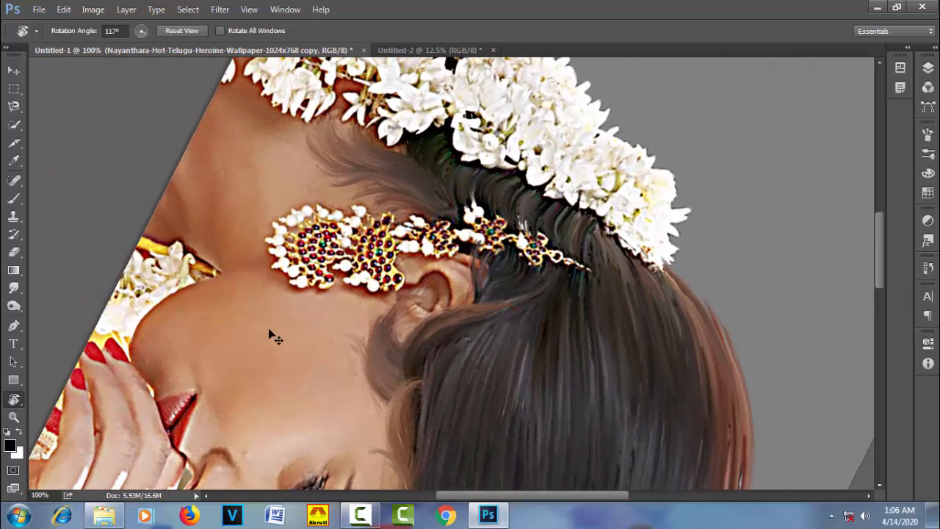
{"action": "left_click", "coordinate": [13, 288]}
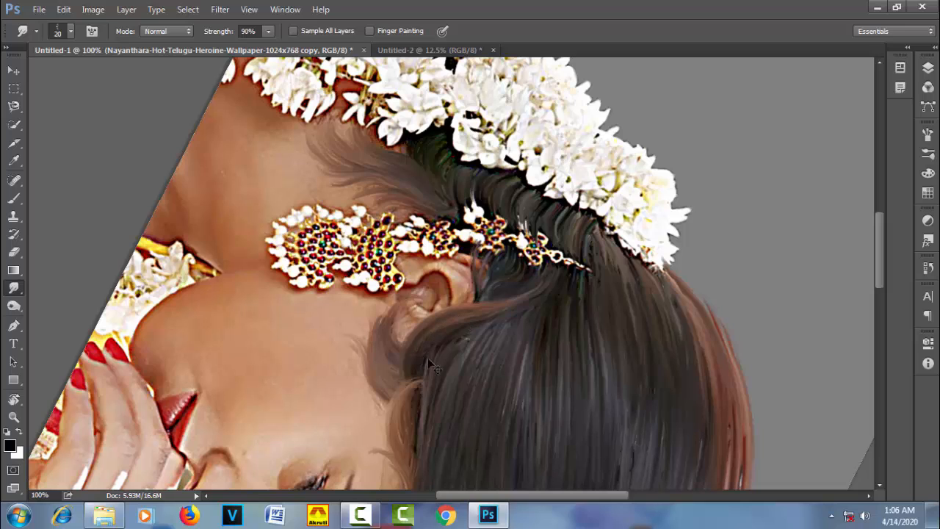
{"action": "left_click_drag", "start_coordinate": [426, 371], "coordinate": [458, 332]}
{"action": "key", "text": "r"}
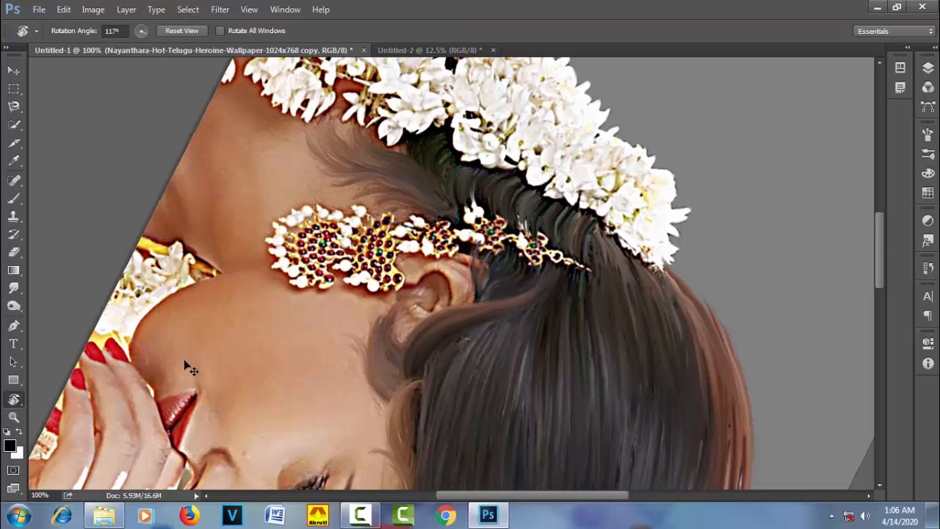
{"action": "left_click", "coordinate": [14, 288]}
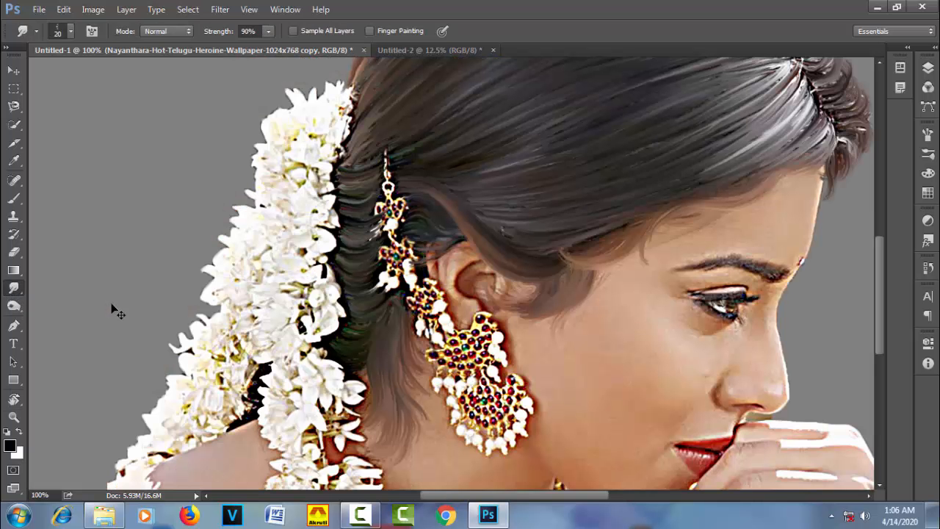
Duplicate the backup layer and move the copy above the smudged portrait layer at the top of the stack
{"action": "key", "text": "ctrl+minus"}
{"action": "left_click_drag", "start_coordinate": [576, 265], "coordinate": [519, 301]}
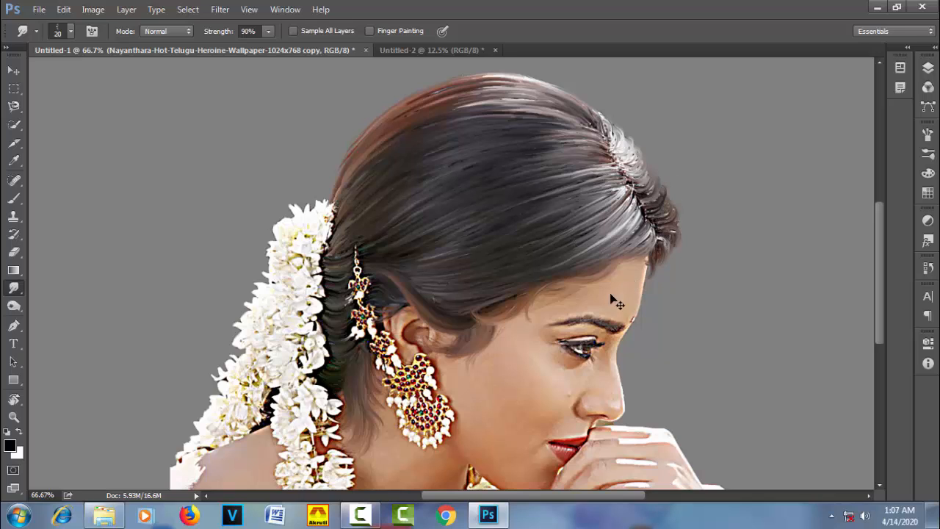
{"action": "left_click", "coordinate": [928, 68]}
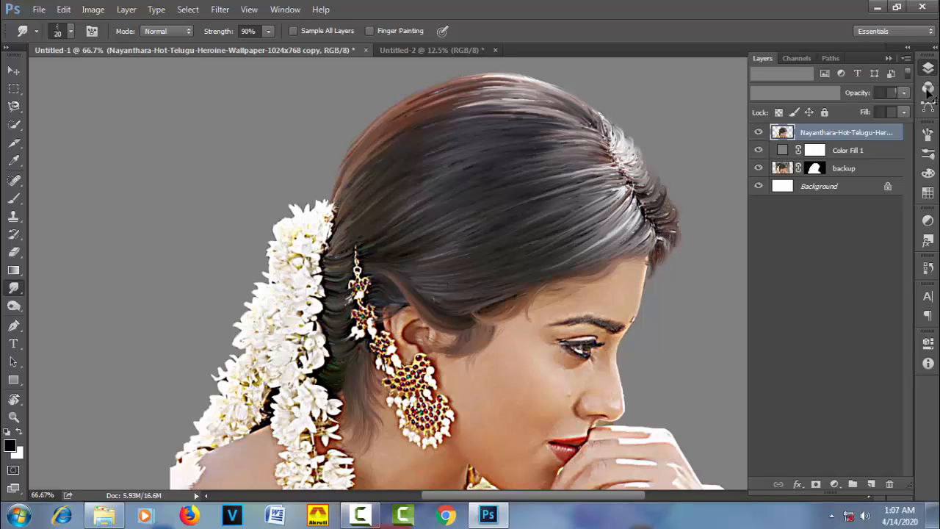
{"action": "left_click", "coordinate": [849, 169]}
{"action": "left_click_drag", "start_coordinate": [854, 164], "coordinate": [872, 485]}
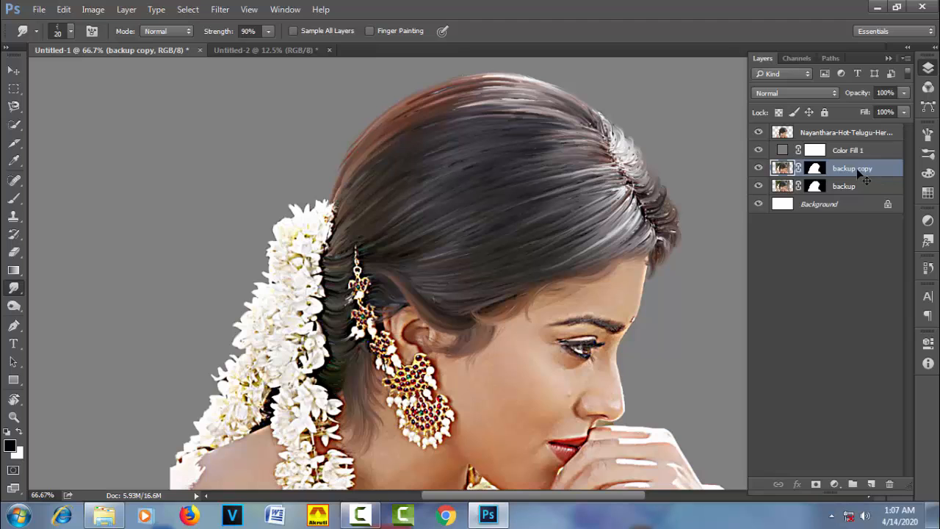
{"action": "left_click_drag", "start_coordinate": [858, 168], "coordinate": [855, 129]}
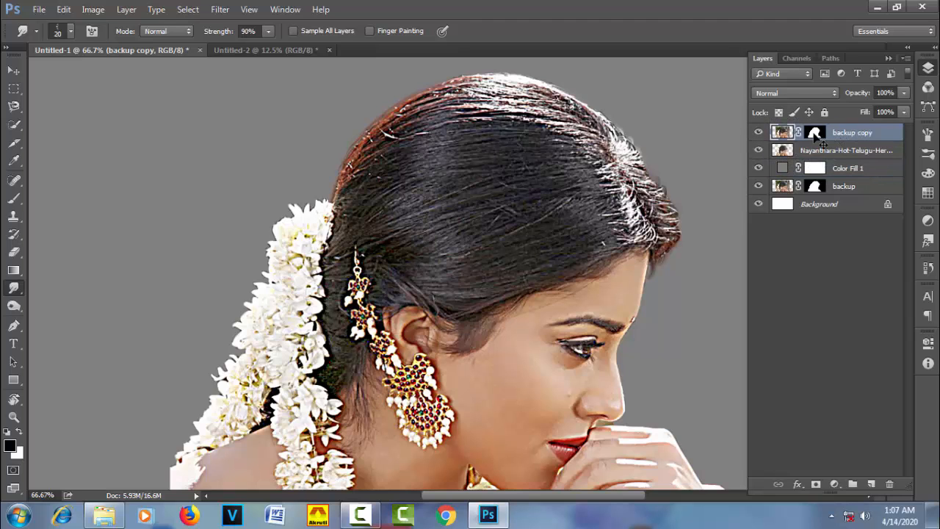
Delete the layer mask of the backup copy layer and lower the layer's Fill to 27%
{"action": "left_click", "coordinate": [816, 134]}
{"action": "right_click", "coordinate": [814, 135]}
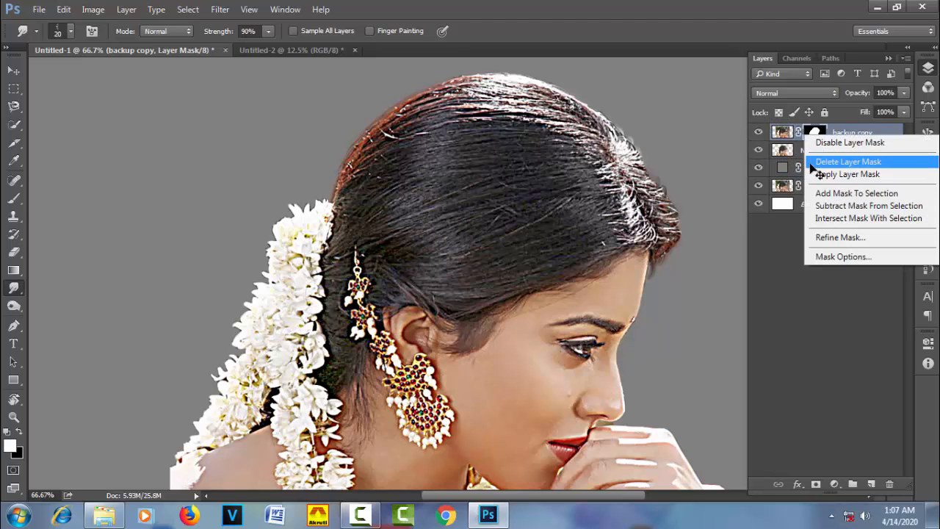
{"action": "left_click", "coordinate": [825, 163]}
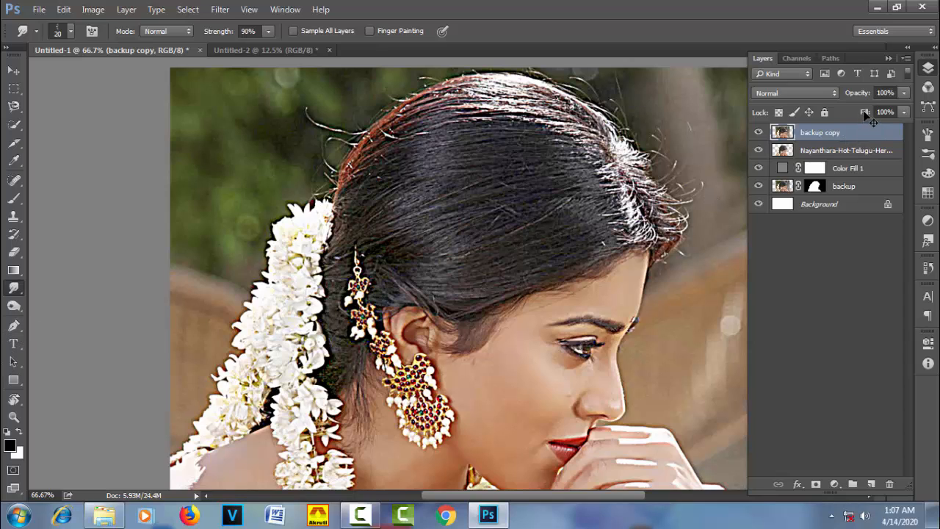
{"action": "left_click_drag", "start_coordinate": [866, 113], "coordinate": [814, 119]}
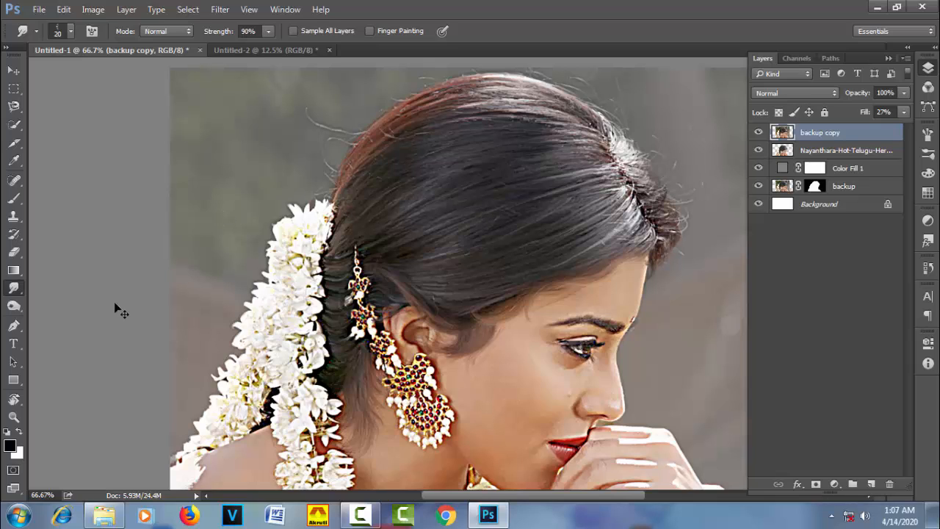
Switch to the Freeform Pen tool and create a new empty layer above the backup copy layer
{"action": "left_click", "coordinate": [16, 326]}
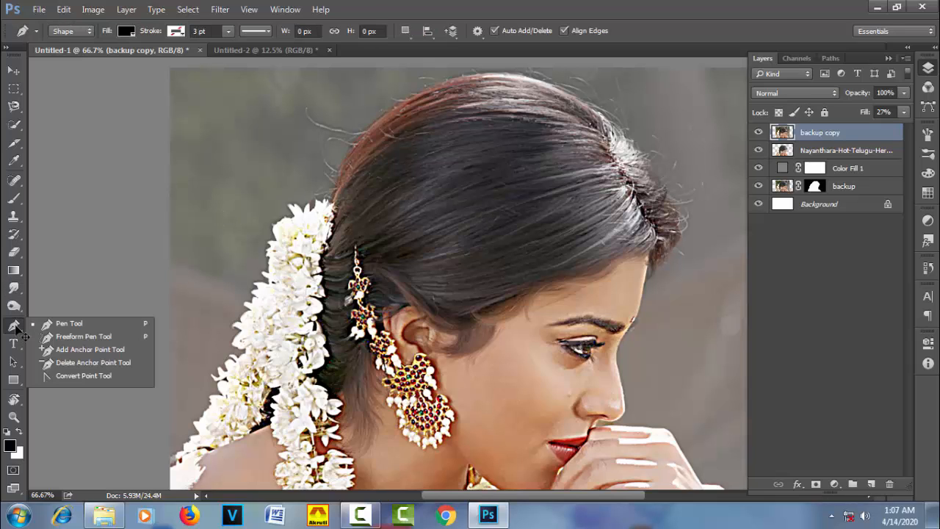
{"action": "left_click", "coordinate": [124, 340]}
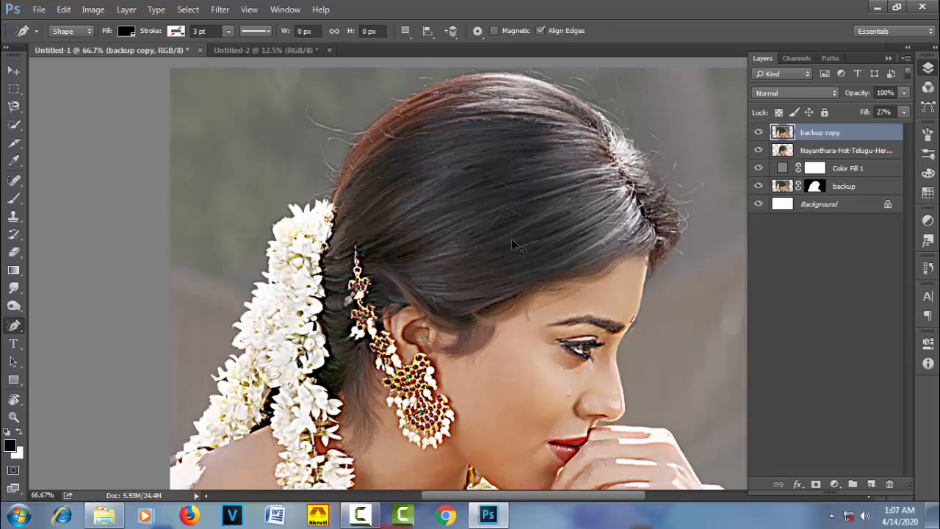
{"action": "left_click", "coordinate": [871, 484]}
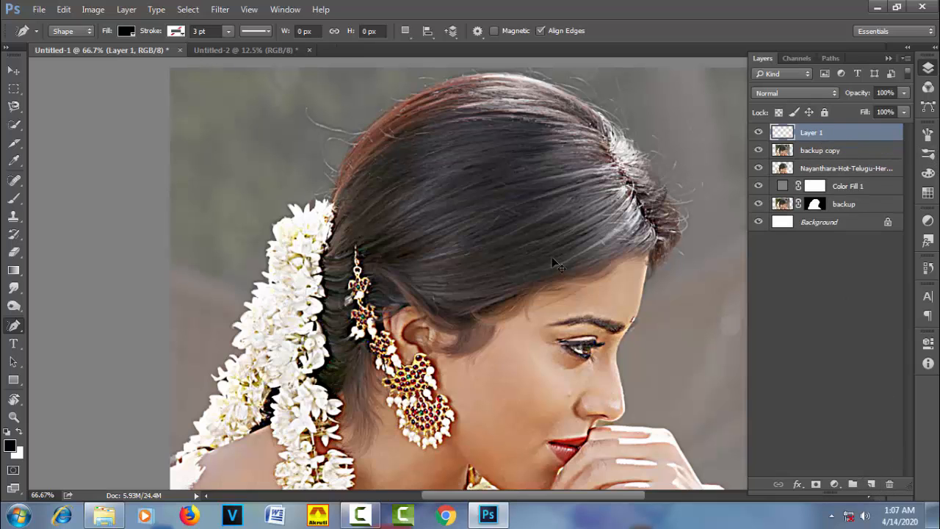
Try to draw a stray hair strand off the front hairline with the Freeform Pen in Shape mode
{"action": "key", "text": "r"}
{"action": "left_click_drag", "start_coordinate": [379, 139], "coordinate": [380, 214]}
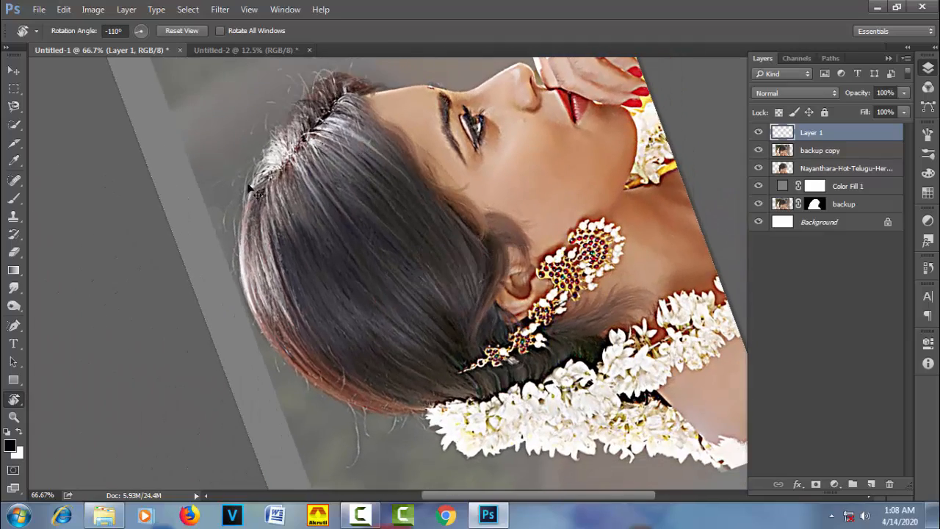
{"action": "left_click_drag", "start_coordinate": [249, 189], "coordinate": [331, 280]}
{"action": "left_click_drag", "start_coordinate": [368, 341], "coordinate": [440, 165]}
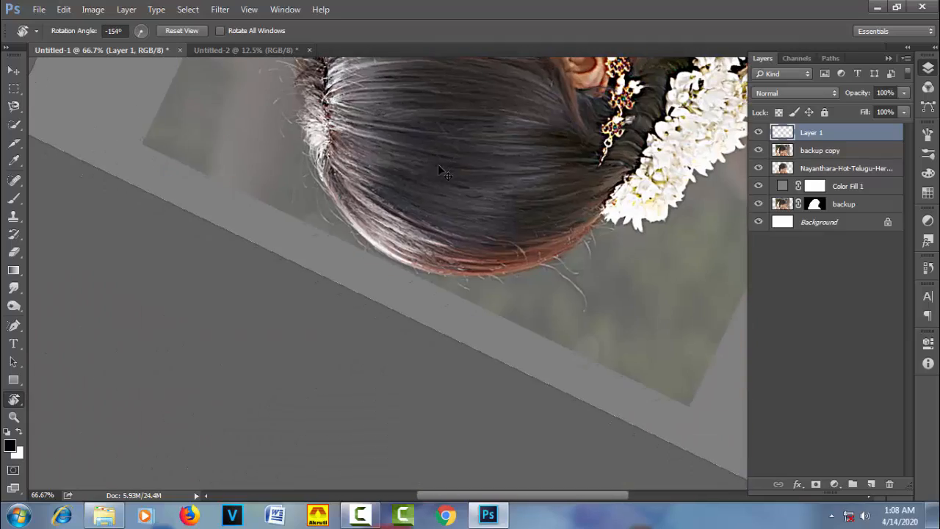
{"action": "left_click_drag", "start_coordinate": [263, 121], "coordinate": [331, 232]}
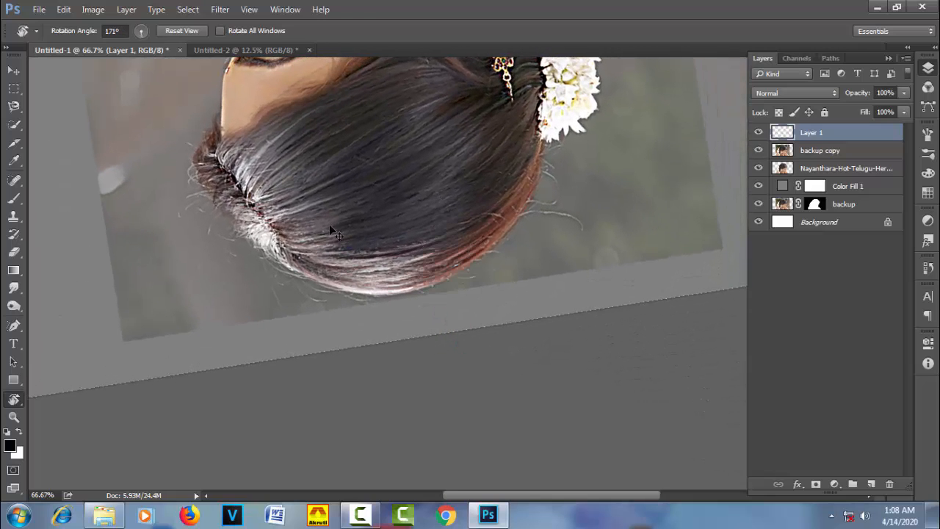
{"action": "left_click", "coordinate": [14, 325]}
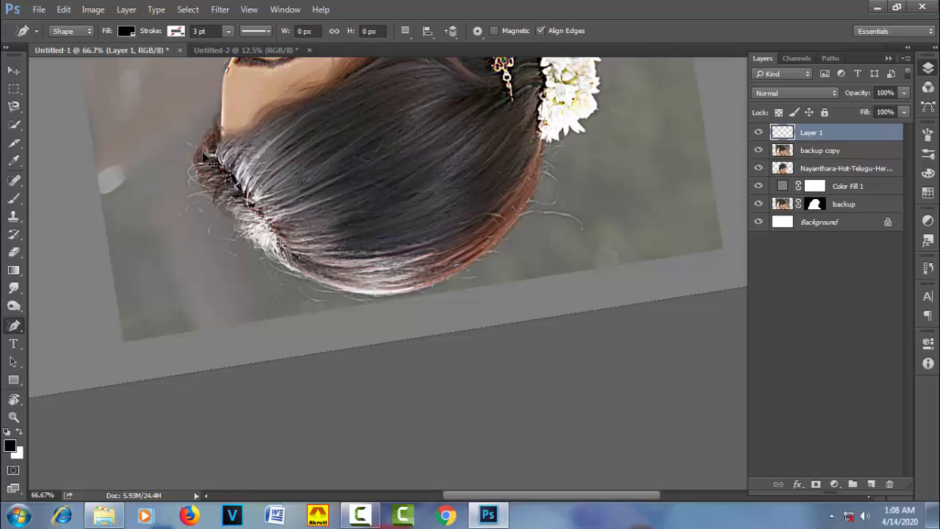
{"action": "key", "text": "ctrl+z"}
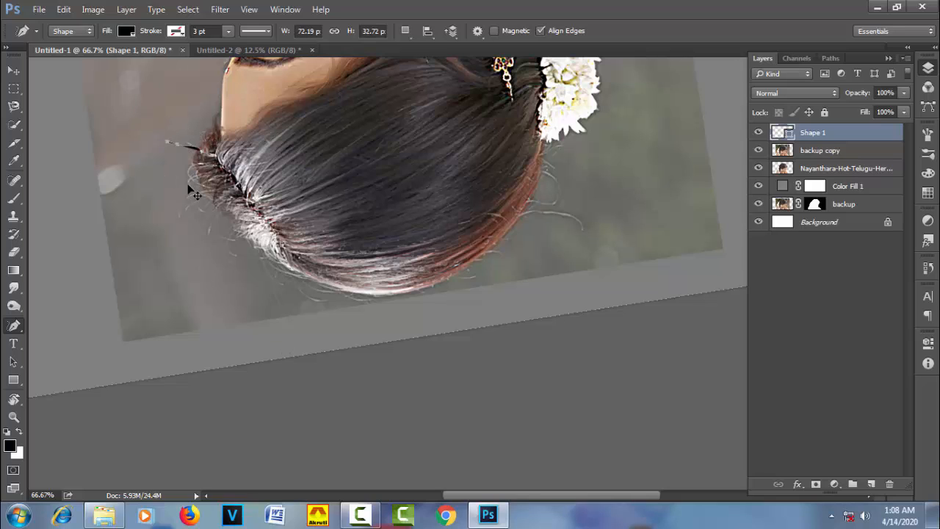
{"action": "key", "text": "ctrl+alt+z"}
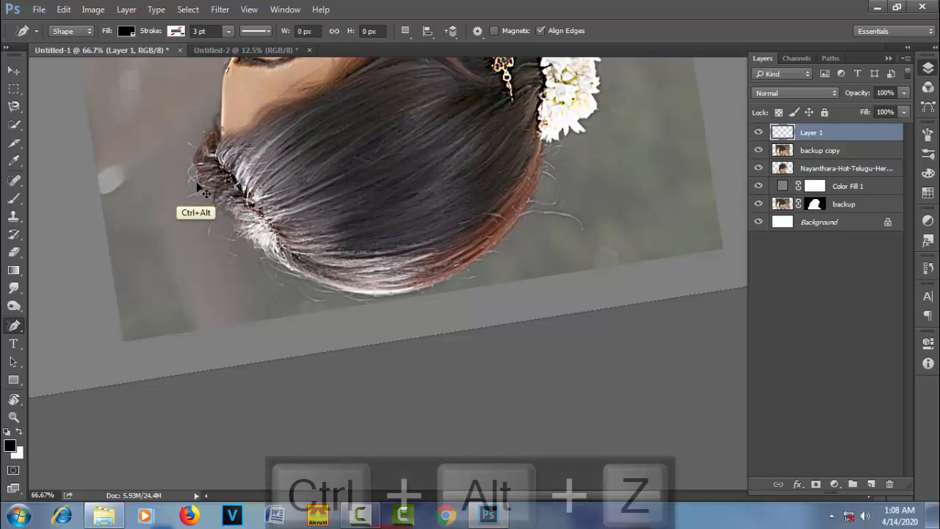
Set the Freeform Pen to Path mode and test it with a curved stroke beside the front hair, then undo the stroke
{"action": "left_click", "coordinate": [83, 33]}
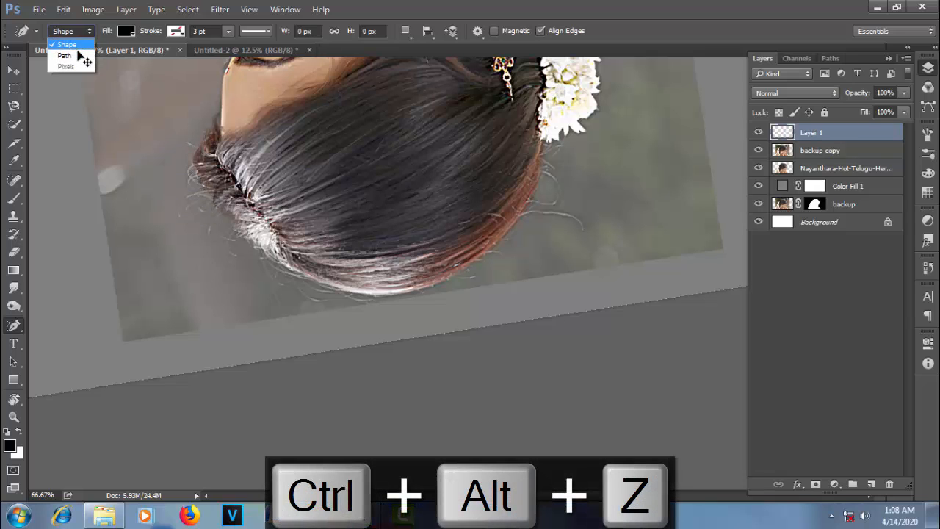
{"action": "left_click", "coordinate": [79, 59]}
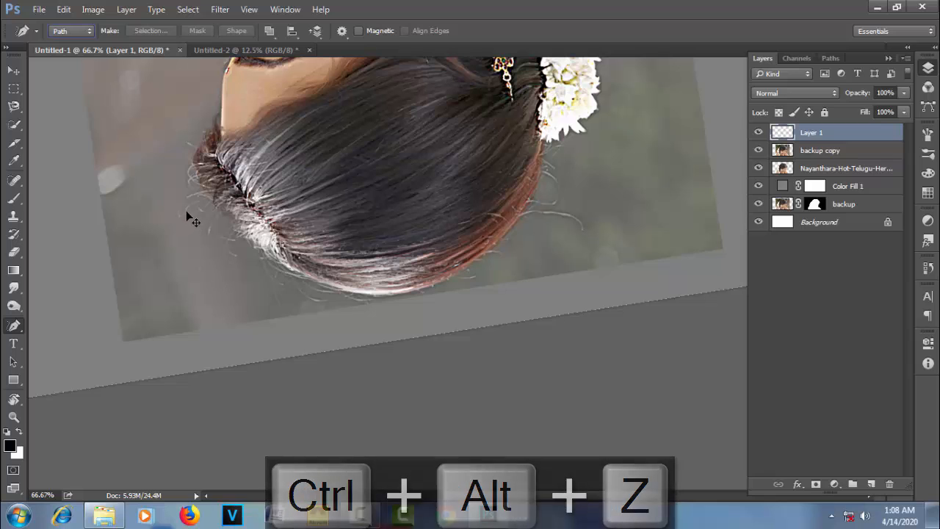
{"action": "left_click_drag", "start_coordinate": [181, 149], "coordinate": [188, 285]}
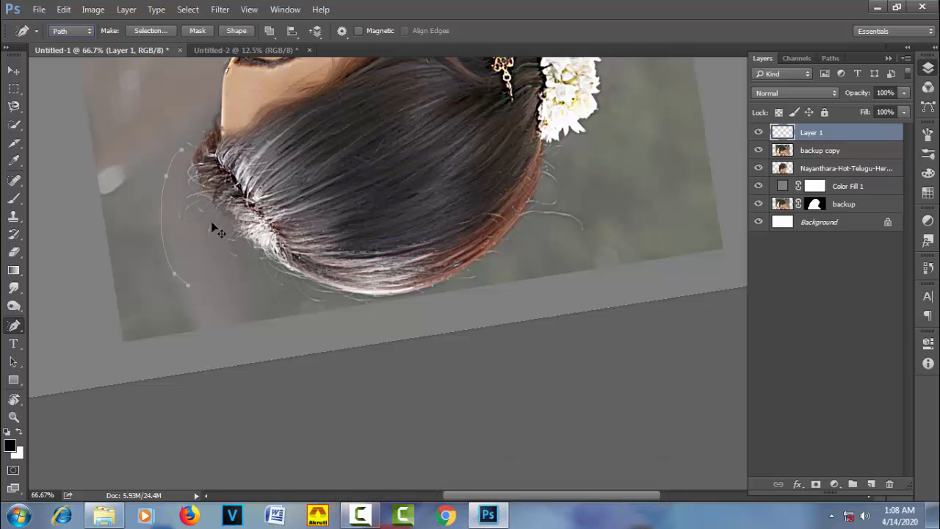
{"action": "key", "text": "ctrl+z"}
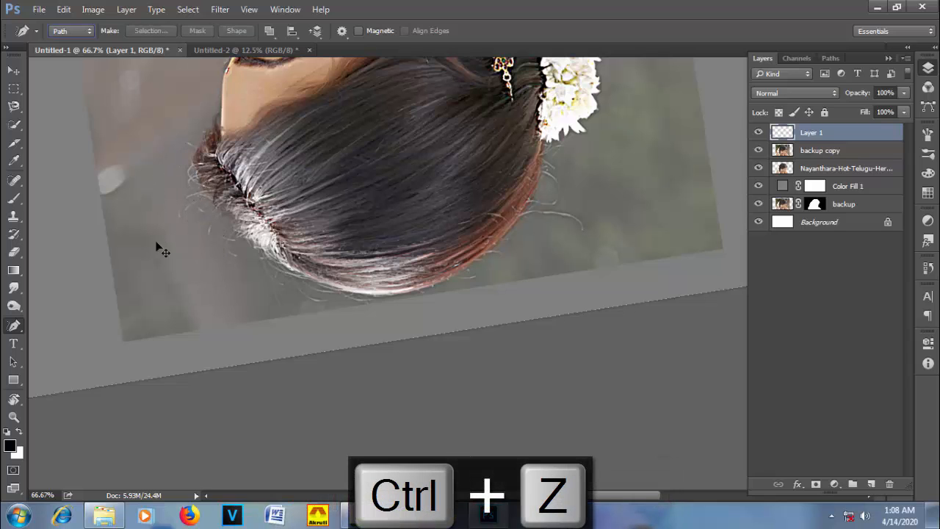
{"action": "key", "text": "ctrl+z"}
{"action": "key", "text": "ctrl+z"}
Trace flyaway hair strands as freeform paths along the reddish back edge of the head
{"action": "key", "text": "r"}
{"action": "left_click_drag", "start_coordinate": [199, 158], "coordinate": [241, 261]}
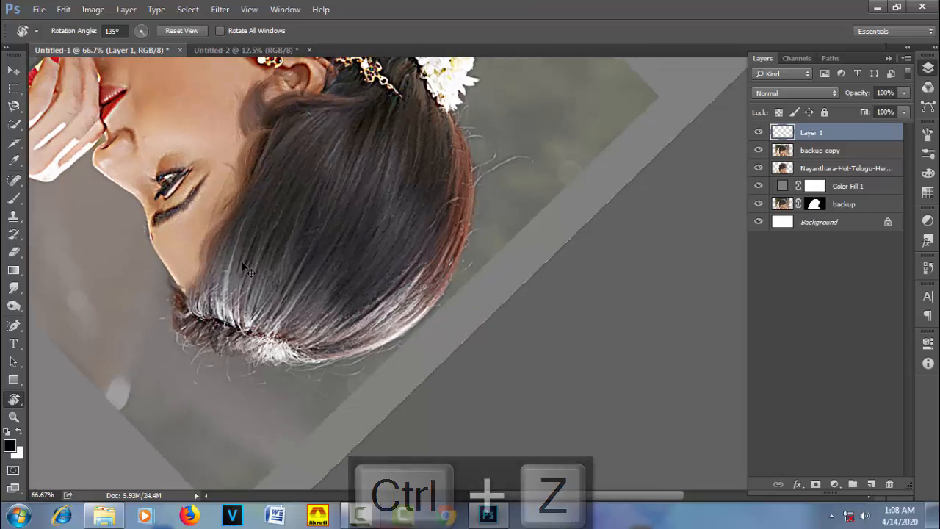
{"action": "left_click", "coordinate": [13, 325]}
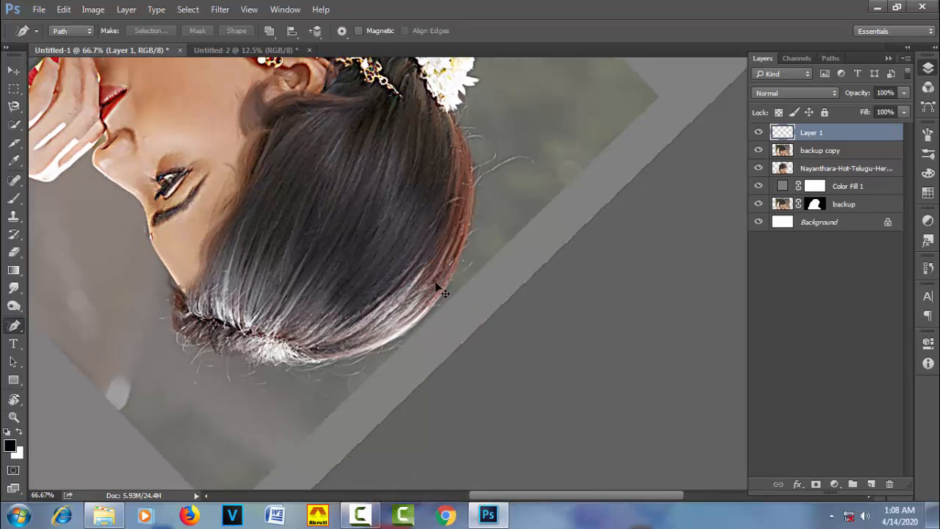
{"action": "left_click", "coordinate": [471, 259]}
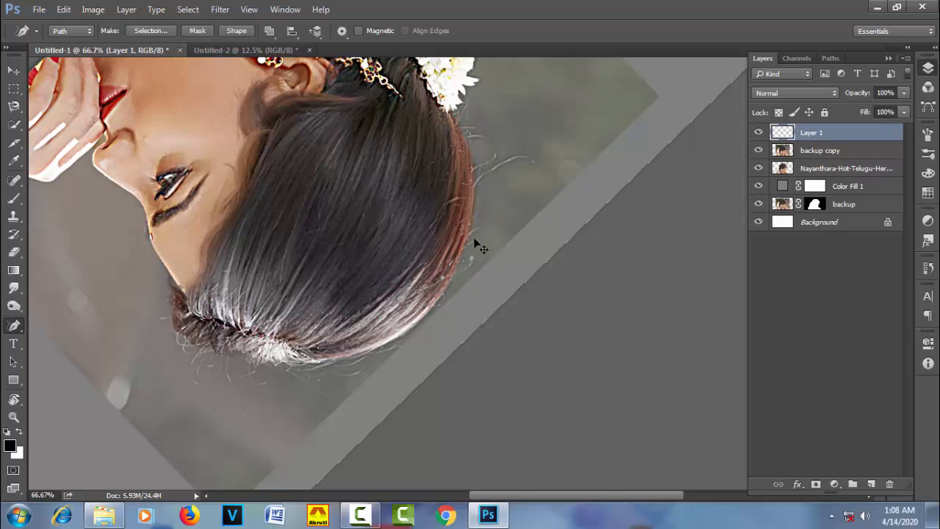
{"action": "left_click", "coordinate": [498, 221]}
{"action": "left_click", "coordinate": [540, 149]}
{"action": "left_click_drag", "start_coordinate": [452, 208], "coordinate": [469, 196]}
Trace wispy flyaway strands as freeform paths along the crown and front hairline, undoing the misplaced strokes
{"action": "scroll", "coordinate": [458, 256], "scroll_direction": "down", "scroll_amount": 3}
{"action": "scroll", "coordinate": [458, 257], "scroll_direction": "left", "scroll_amount": 3}
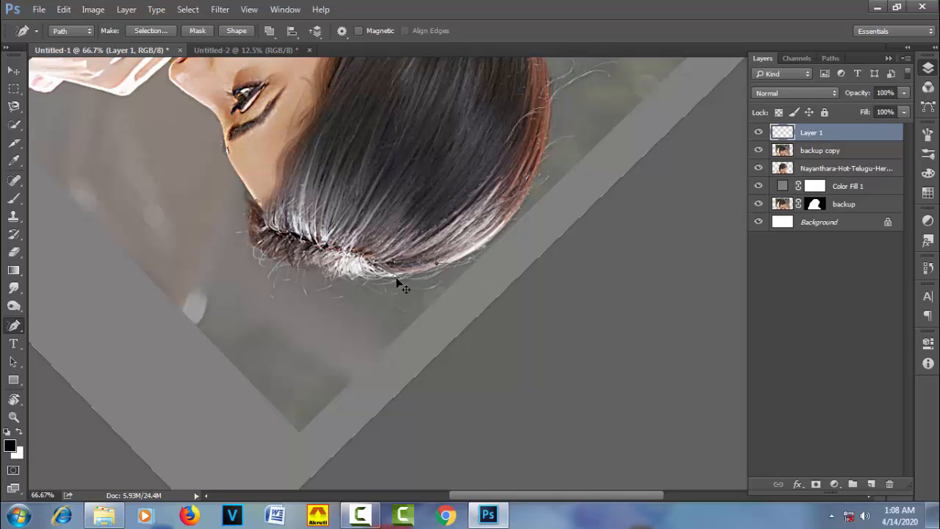
{"action": "key", "text": "ctrl+alt+z"}
{"action": "key", "text": "ctrl+alt+z"}
{"action": "left_click_drag", "start_coordinate": [299, 299], "coordinate": [340, 269]}
{"action": "key", "text": "ctrl+alt+z"}
{"action": "key", "text": "Return"}
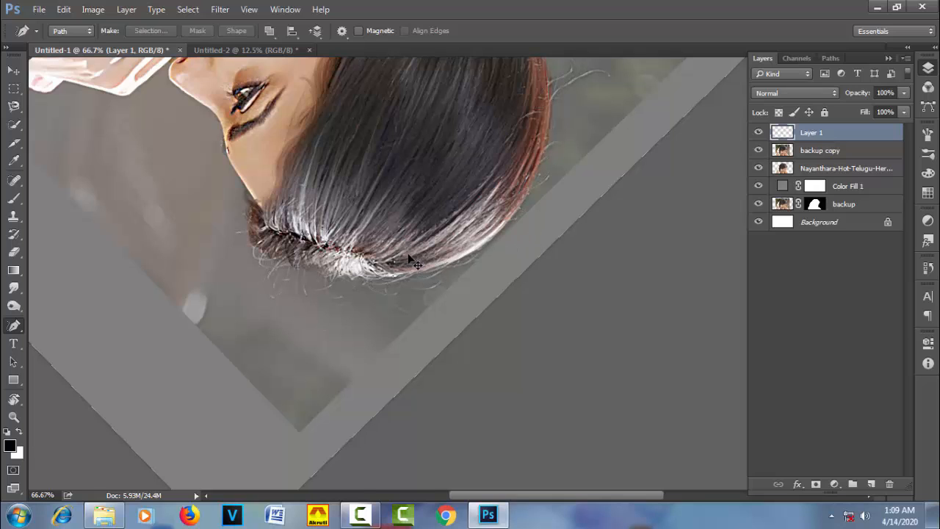
{"action": "key", "text": "ctrl+alt+z"}
{"action": "key", "text": "ctrl+alt+z"}
Reset the canvas rotation and select all the traced flyaway hair paths around the head
{"action": "key", "text": "r"}
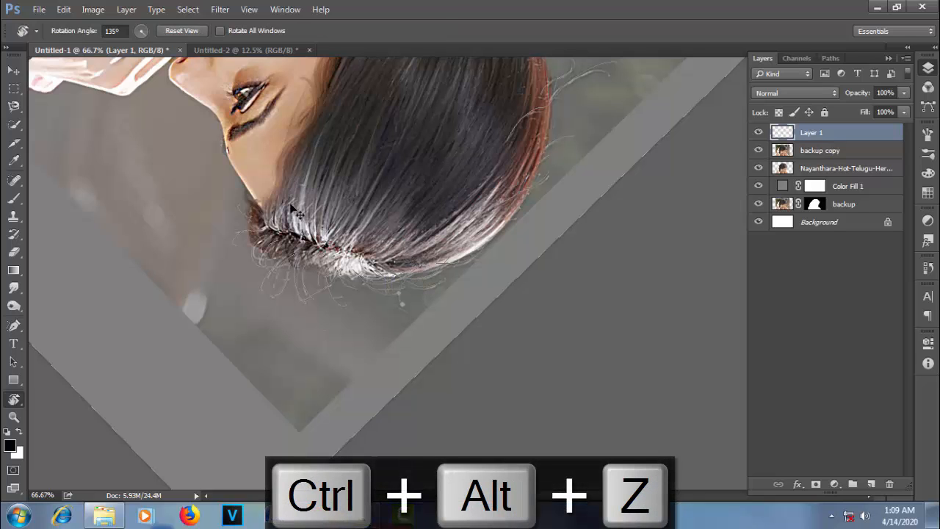
{"action": "left_click", "coordinate": [184, 31]}
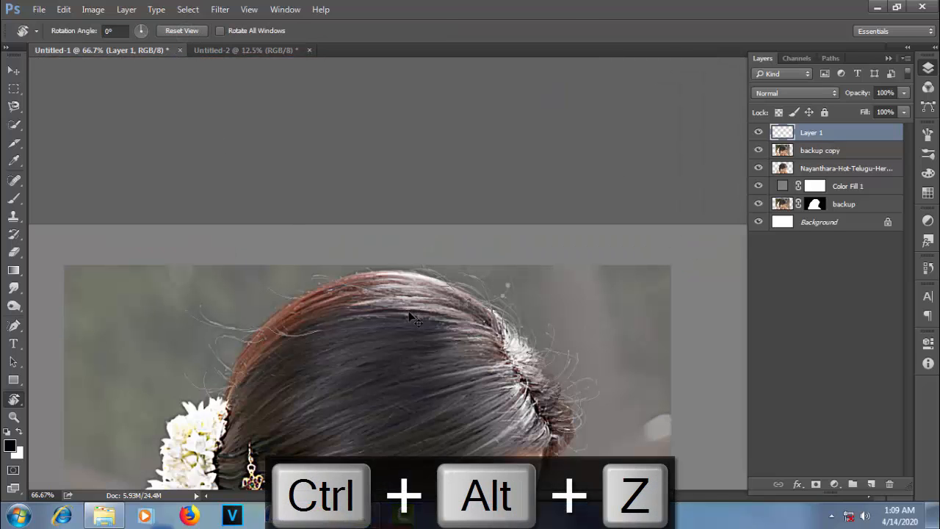
{"action": "key", "text": "ctrl+minus"}
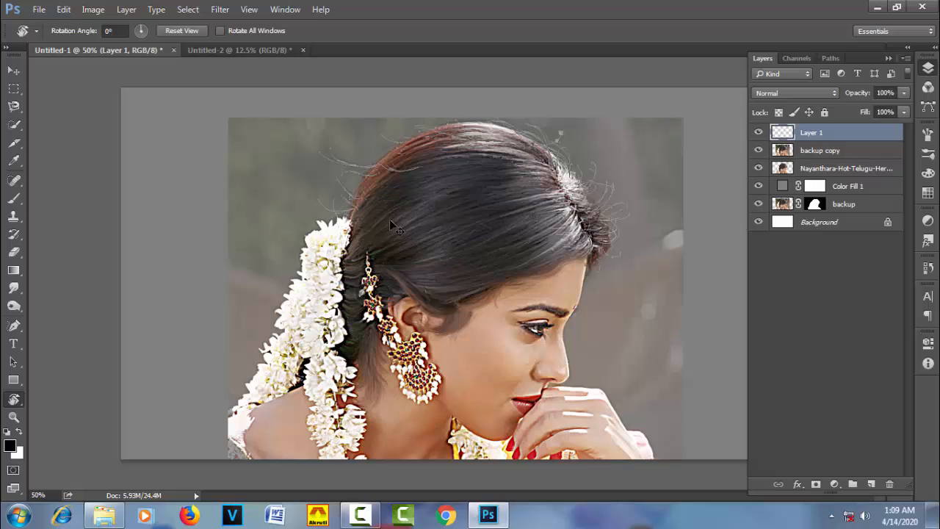
{"action": "left_click", "coordinate": [13, 325]}
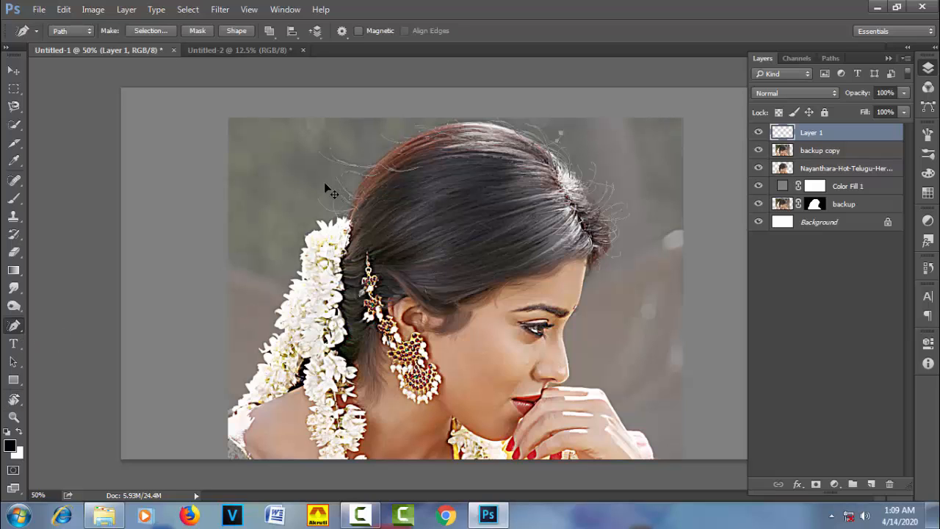
{"action": "left_click_drag", "start_coordinate": [236, 108], "coordinate": [679, 323]}
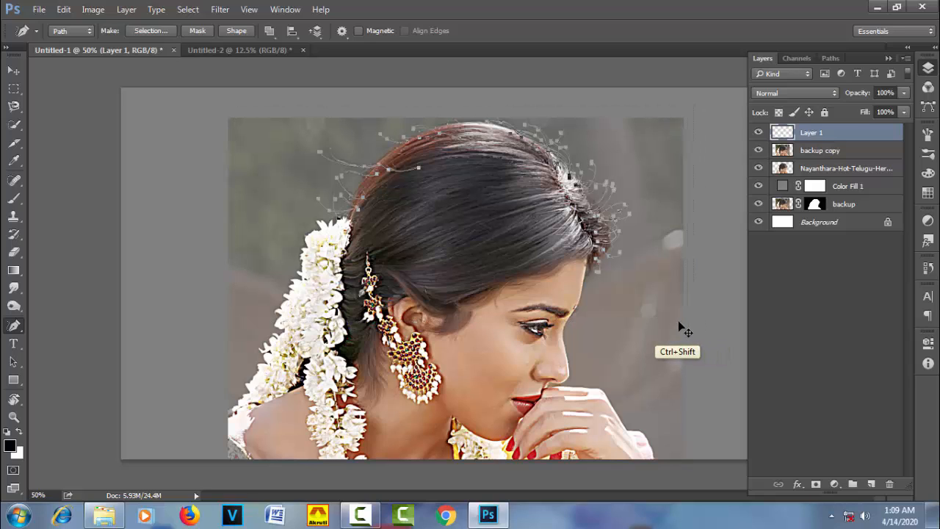
Hide the backup copy layer and make Layer 1 the active layer
{"action": "left_click", "coordinate": [812, 152]}
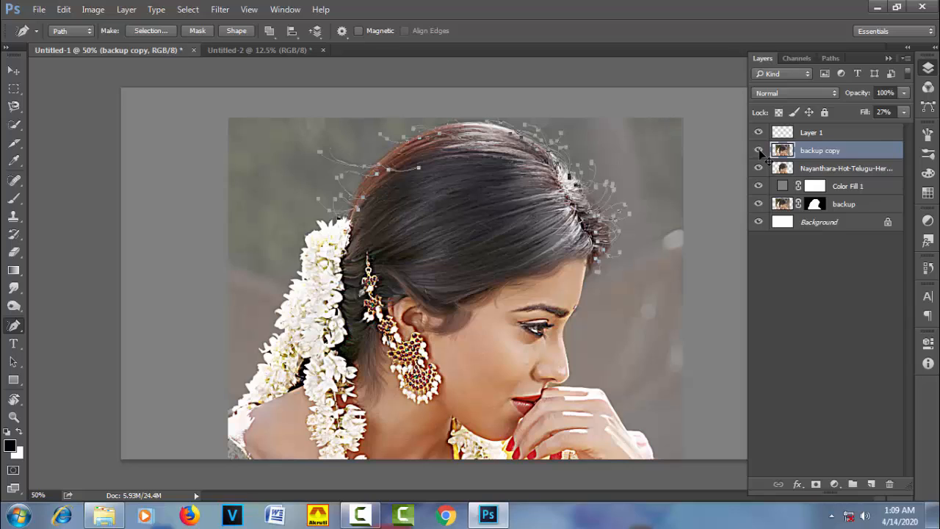
{"action": "left_click", "coordinate": [759, 151]}
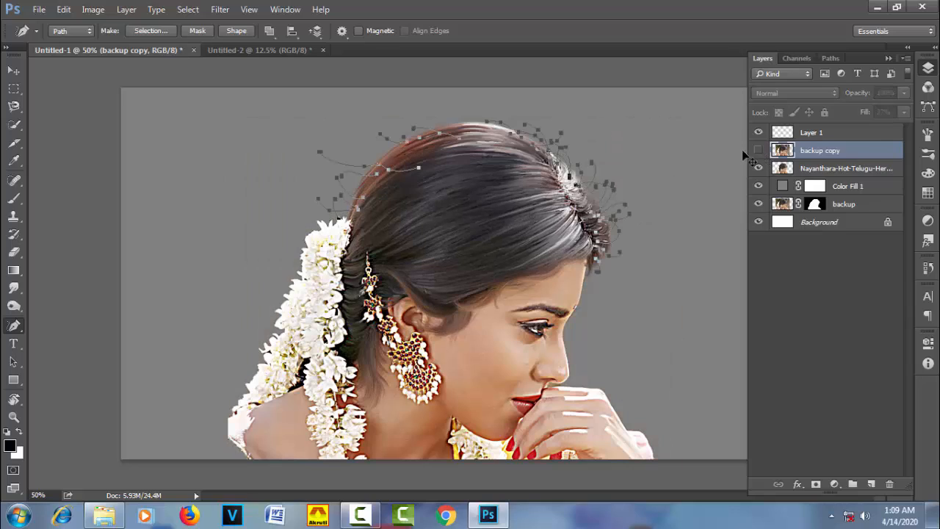
{"action": "left_click", "coordinate": [816, 130]}
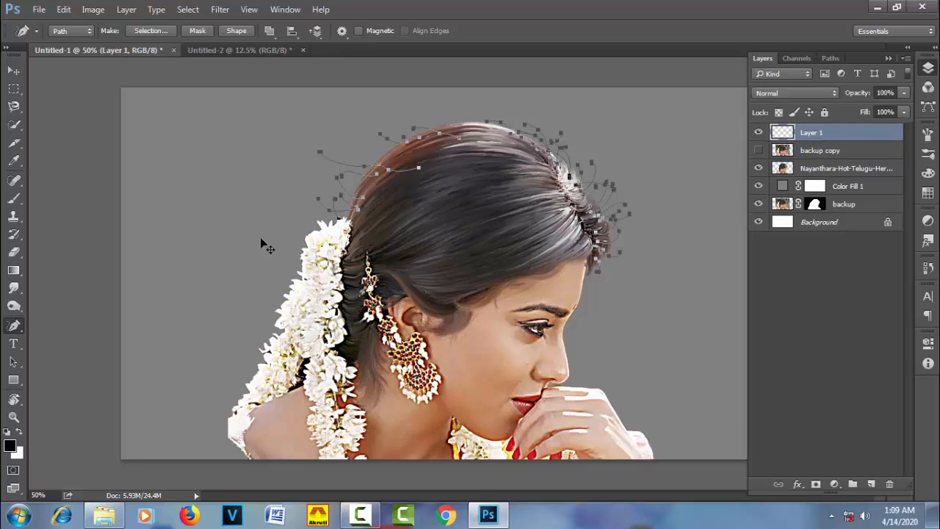
Set up the Brush tool with the hard round tip at 3 px size and 100% hardness
{"action": "left_click", "coordinate": [14, 200]}
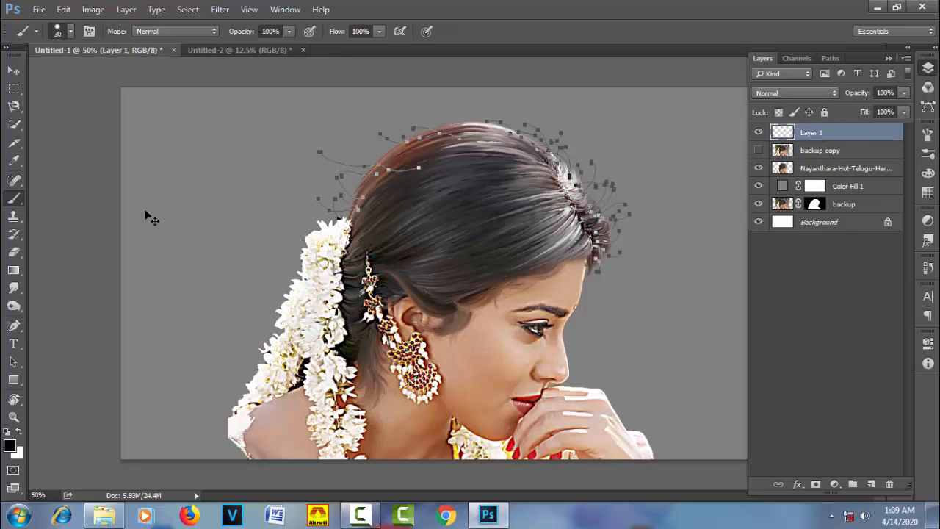
{"action": "right_click", "coordinate": [247, 208]}
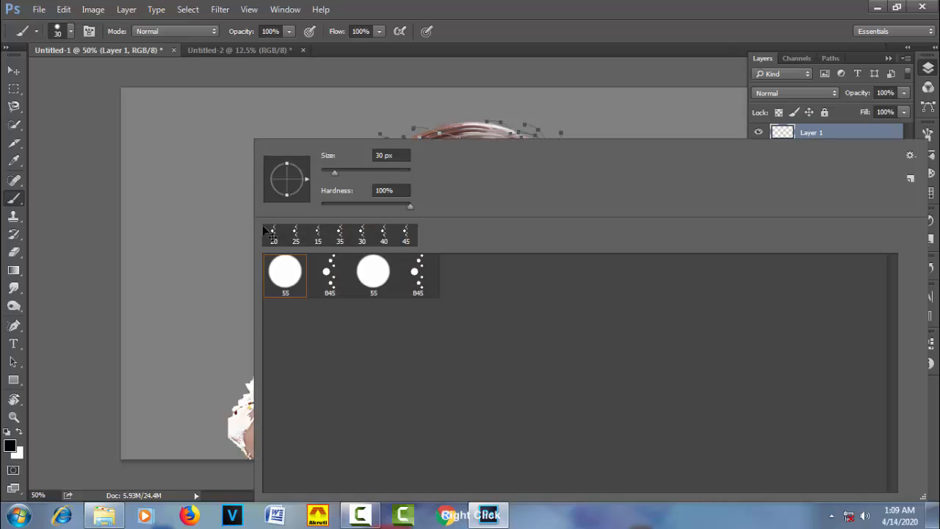
{"action": "left_click", "coordinate": [418, 274]}
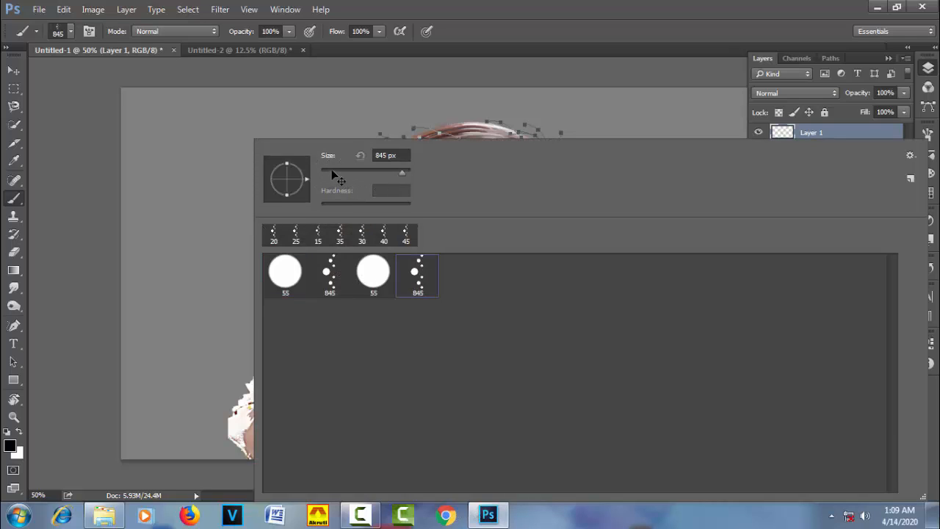
{"action": "left_click", "coordinate": [331, 172]}
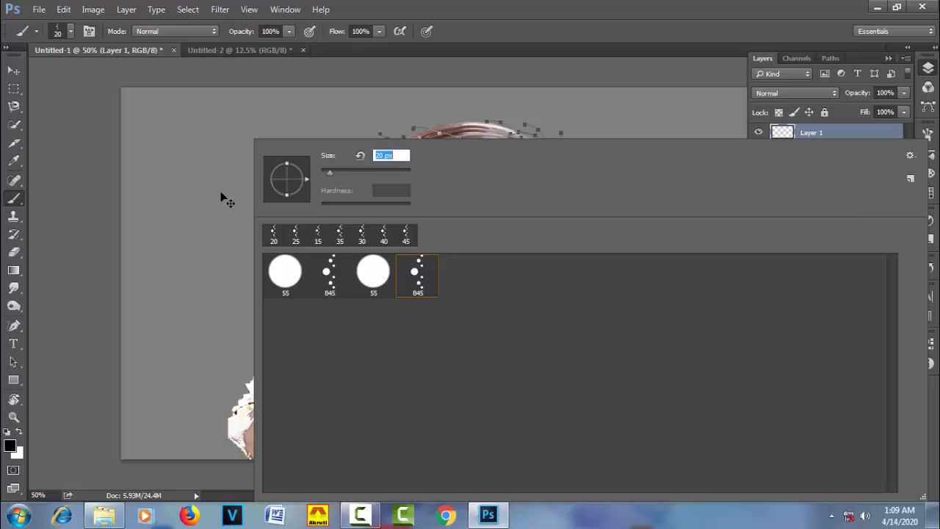
{"action": "left_click", "coordinate": [342, 170]}
{"action": "left_click", "coordinate": [282, 268]}
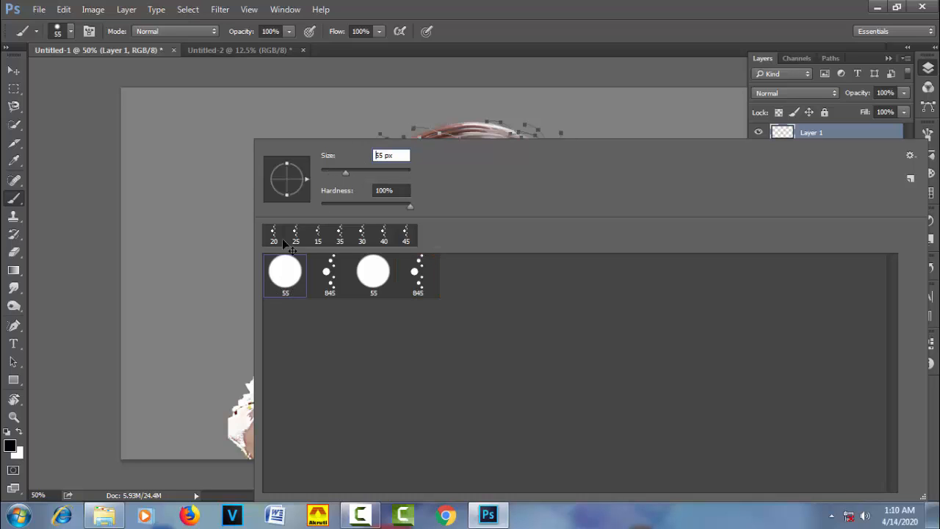
{"action": "left_click_drag", "start_coordinate": [345, 174], "coordinate": [322, 173]}
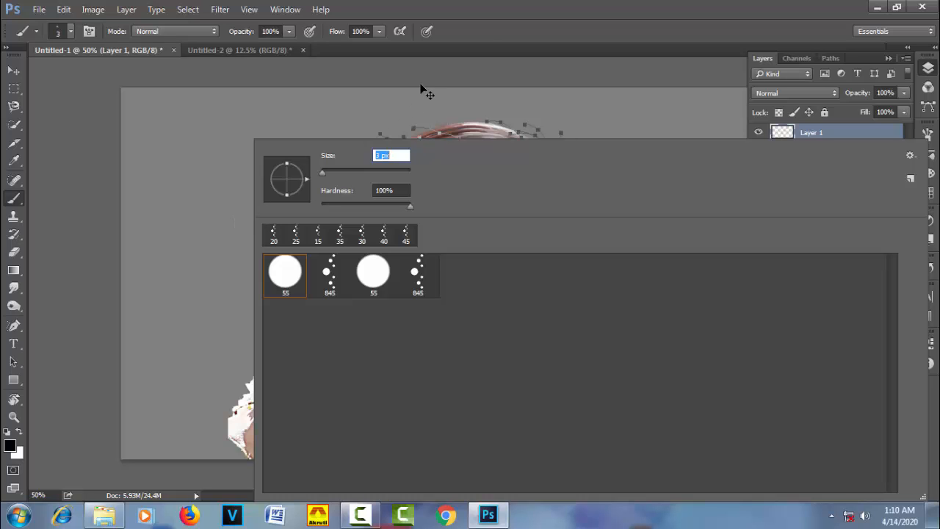
{"action": "left_click", "coordinate": [498, 31]}
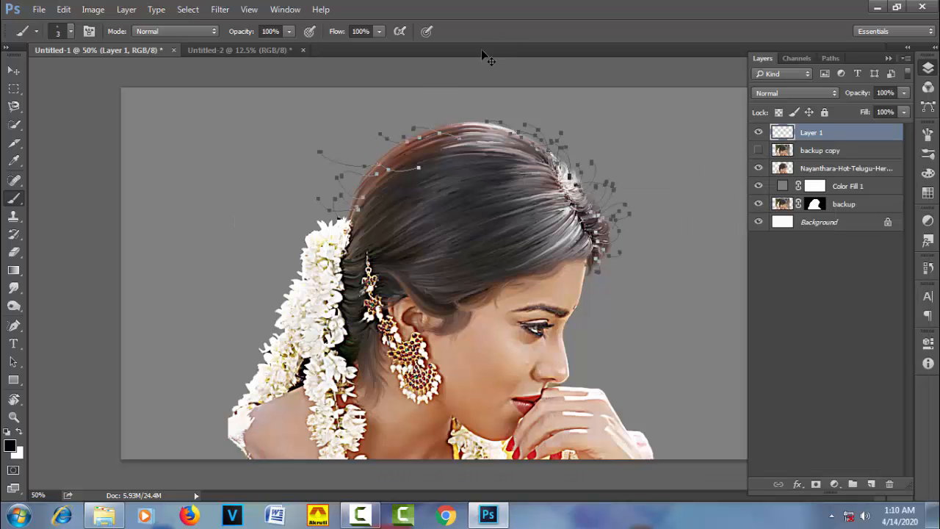
Make white the foreground colour for the 3 px Brush tool
{"action": "key", "text": "x"}
{"action": "right_click", "coordinate": [428, 185]}
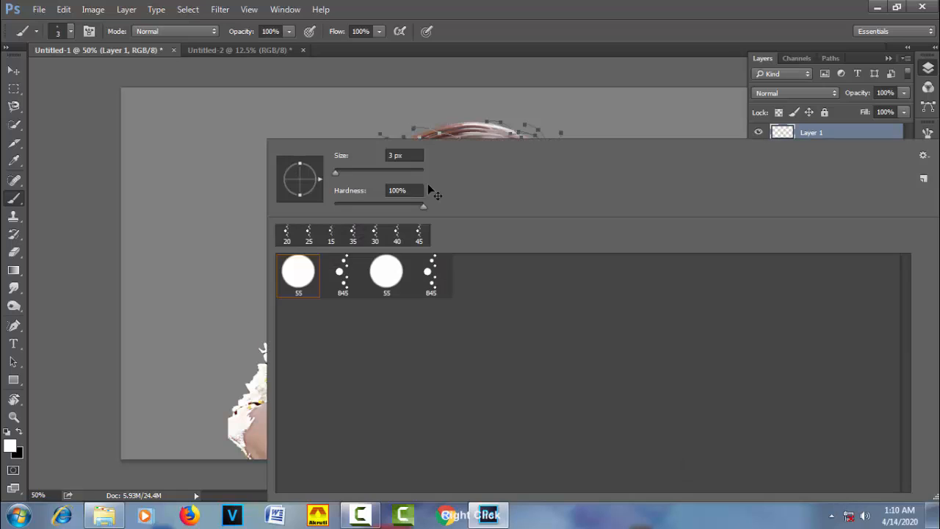
{"action": "left_click", "coordinate": [411, 156]}
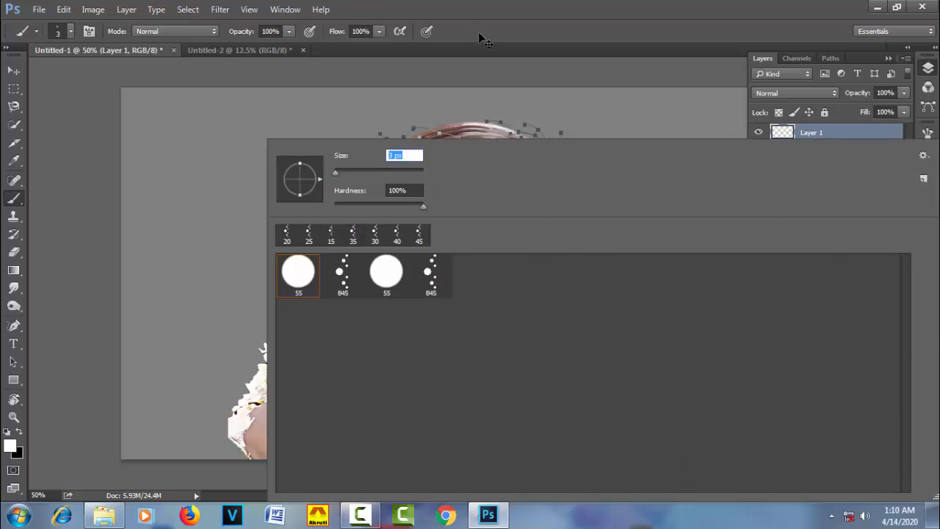
{"action": "key", "text": "Return"}
Try stroking all the flyaway hair paths with the white brush and Simulate Pressure enabled, and undo the stroke
{"action": "left_click", "coordinate": [489, 164], "text": "ctrl"}
{"action": "left_click", "coordinate": [488, 160], "text": "ctrl"}
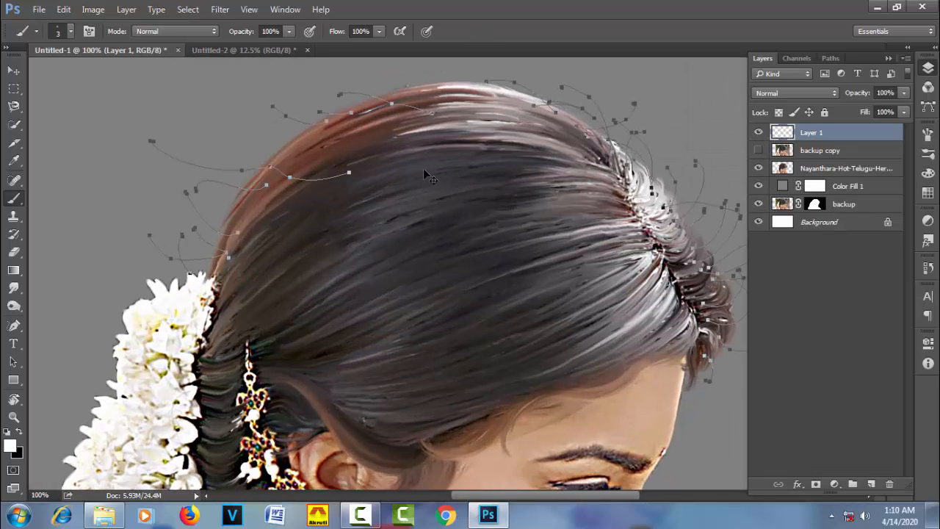
{"action": "left_click_drag", "start_coordinate": [423, 169], "coordinate": [467, 189]}
{"action": "key", "text": "p"}
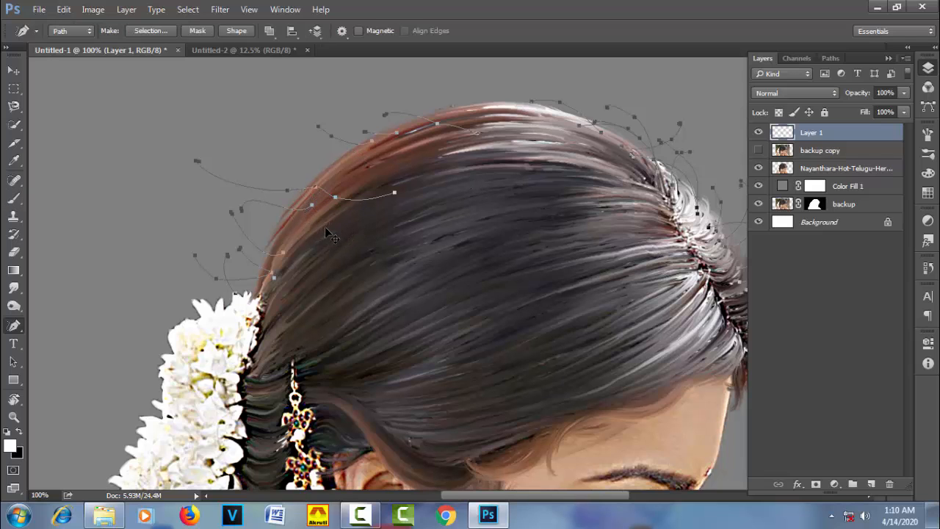
{"action": "right_click", "coordinate": [328, 224]}
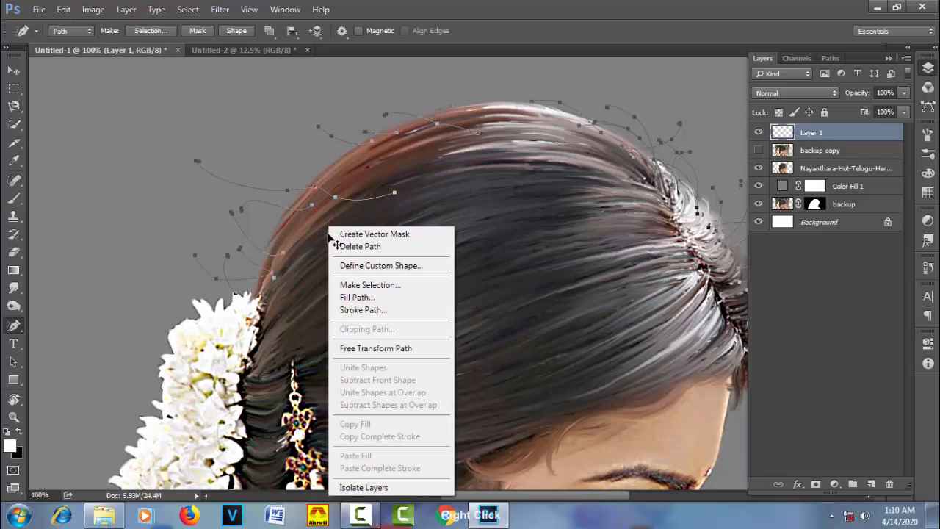
{"action": "left_click", "coordinate": [397, 311]}
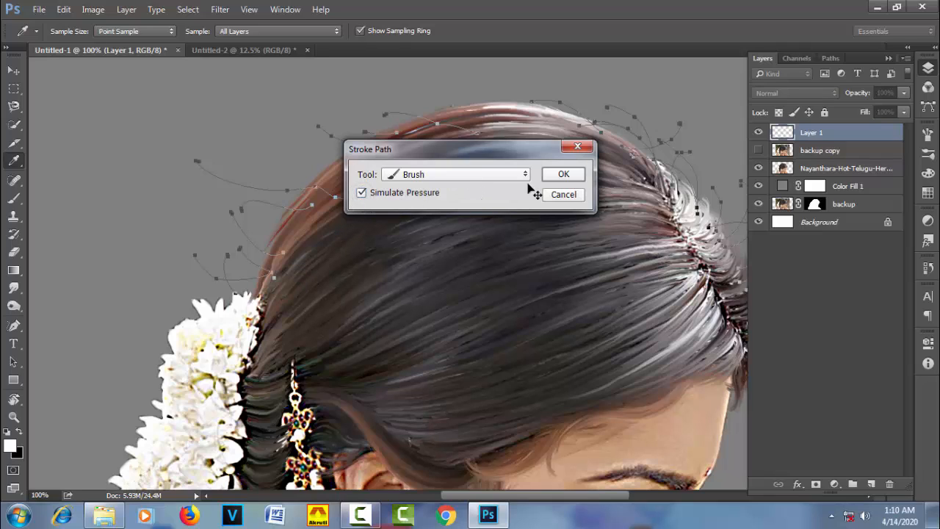
{"action": "left_click", "coordinate": [564, 176]}
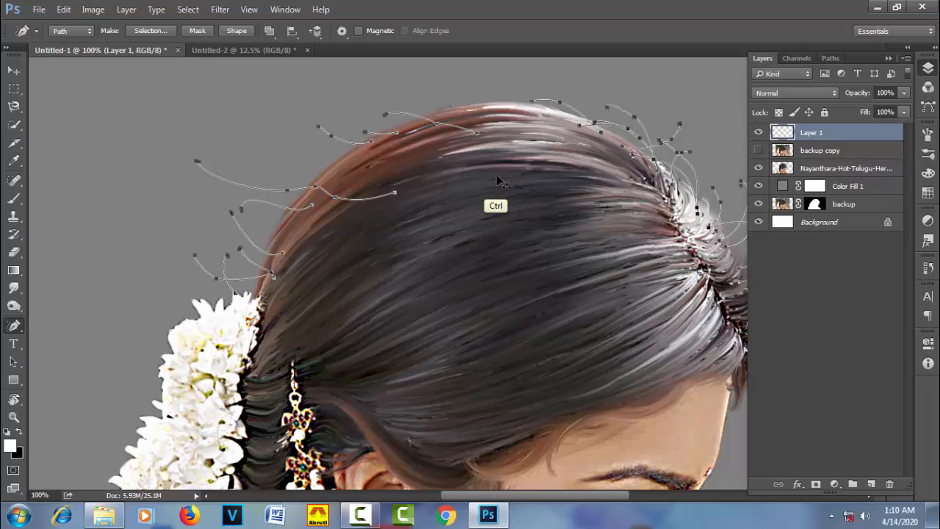
{"action": "key", "text": "ctrl+z"}
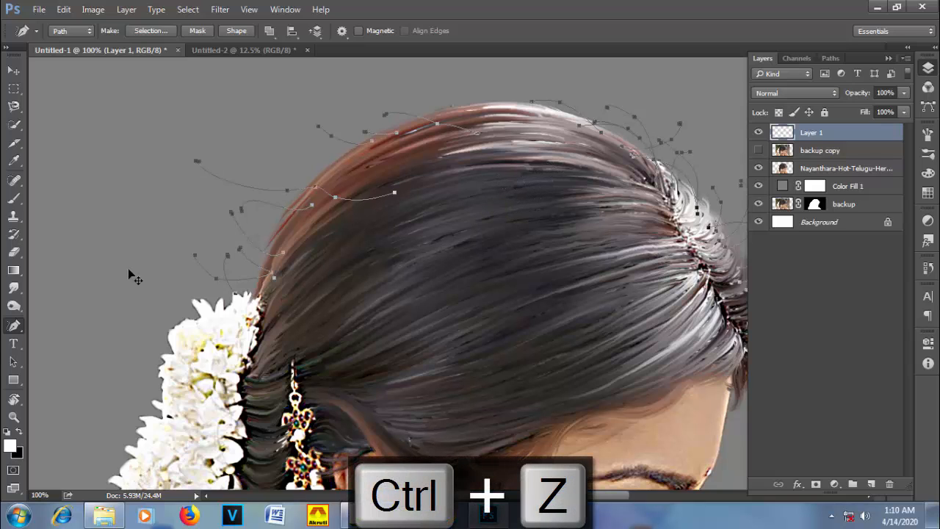
Turn off Dual Brush and turn on Transfer in the Brush tool's settings
{"action": "left_click", "coordinate": [14, 199]}
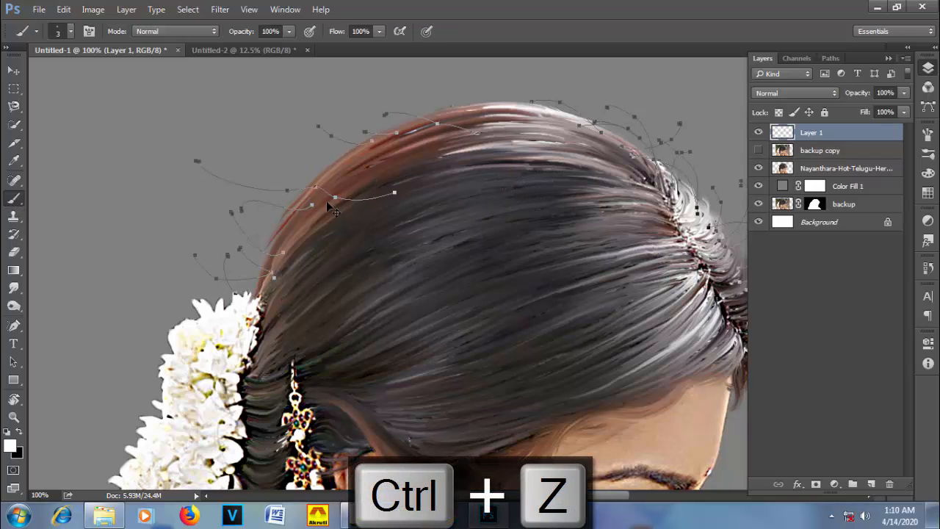
{"action": "left_click", "coordinate": [928, 134]}
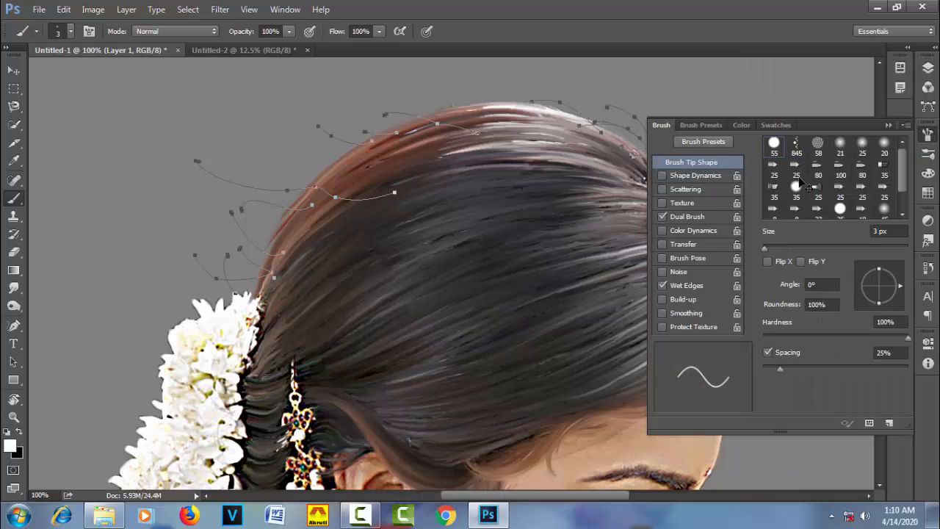
{"action": "left_click", "coordinate": [663, 217]}
{"action": "left_click", "coordinate": [664, 245]}
{"action": "left_click", "coordinate": [931, 137]}
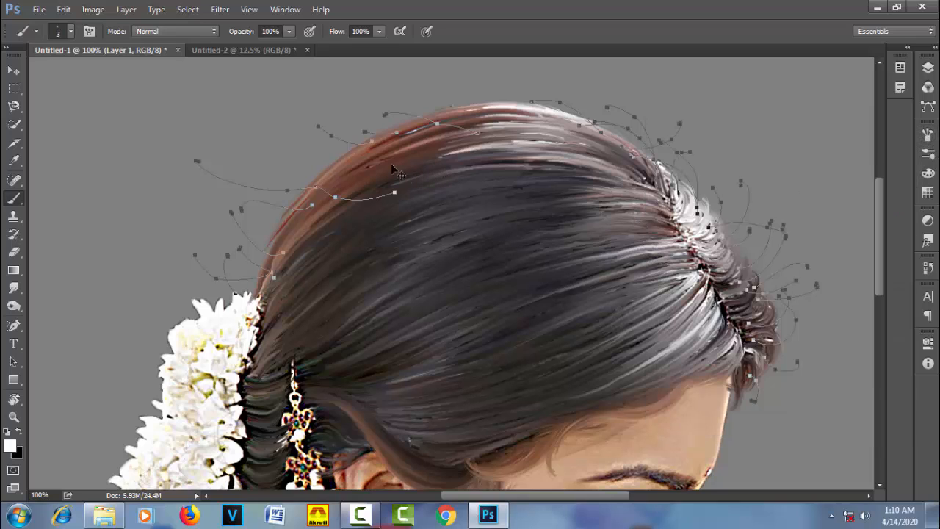
Stroke the flyaway hair paths with the 3 px white brush and Simulate Pressure, and delete the paths
{"action": "left_click", "coordinate": [13, 326]}
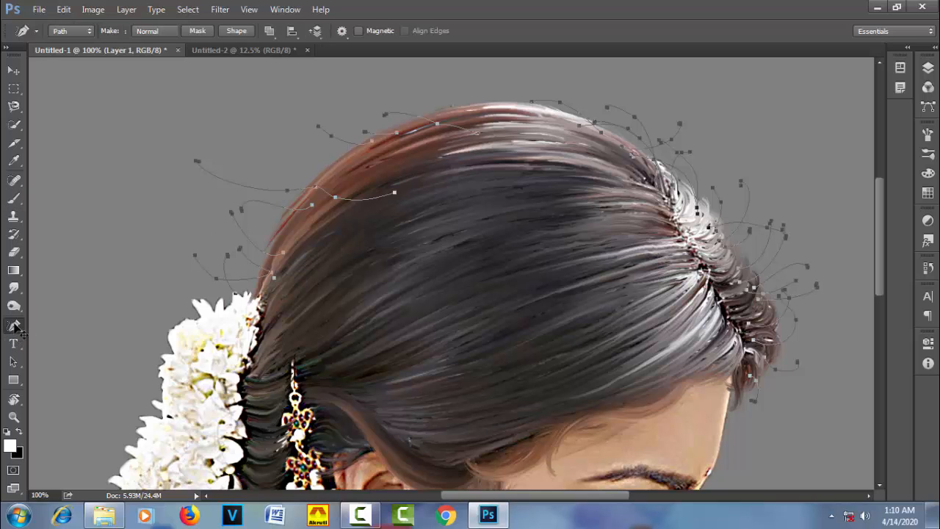
{"action": "right_click", "coordinate": [321, 234]}
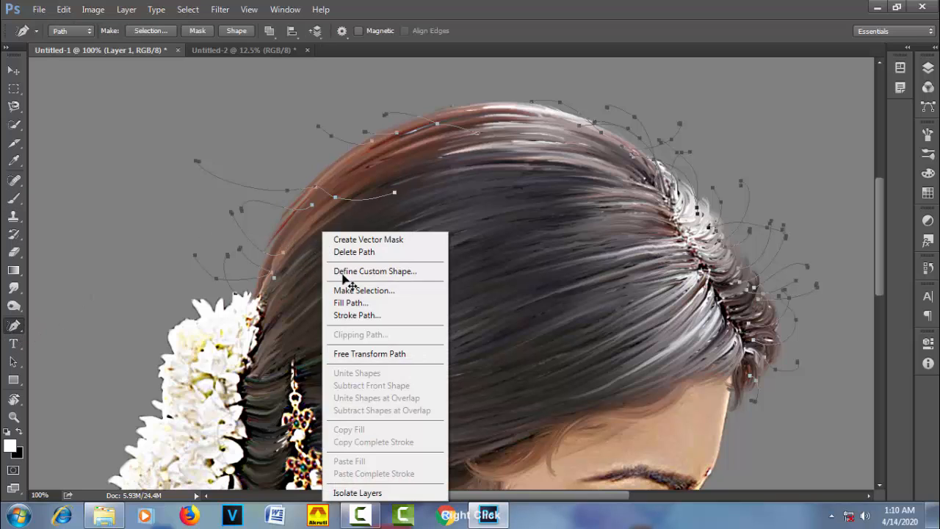
{"action": "left_click", "coordinate": [392, 315]}
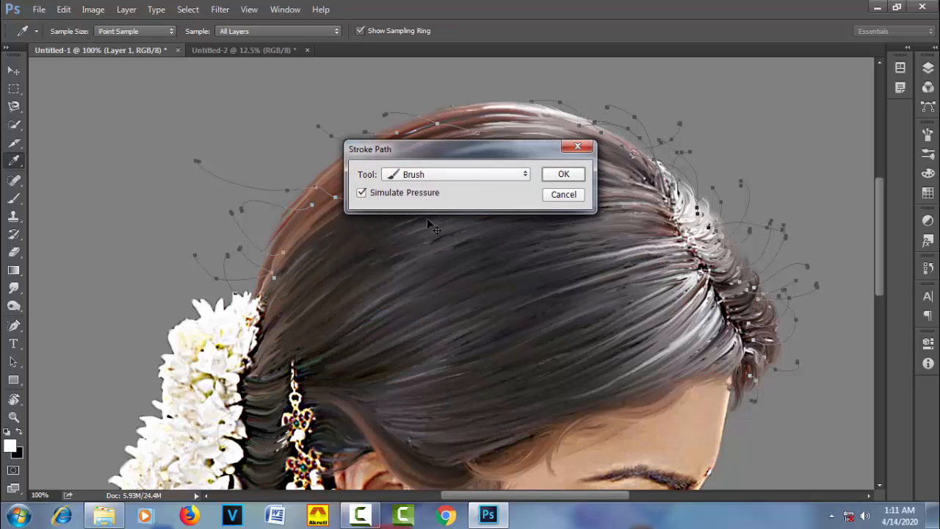
{"action": "left_click", "coordinate": [553, 171]}
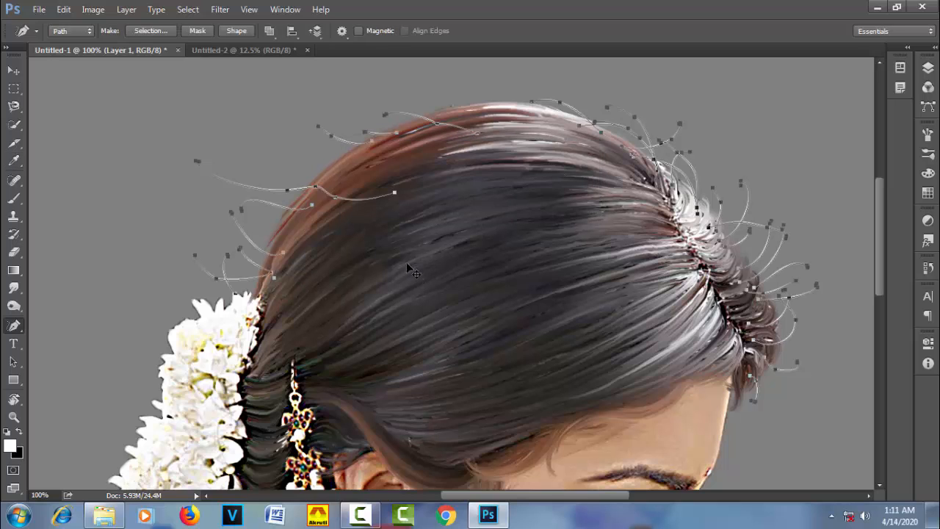
{"action": "right_click", "coordinate": [368, 266]}
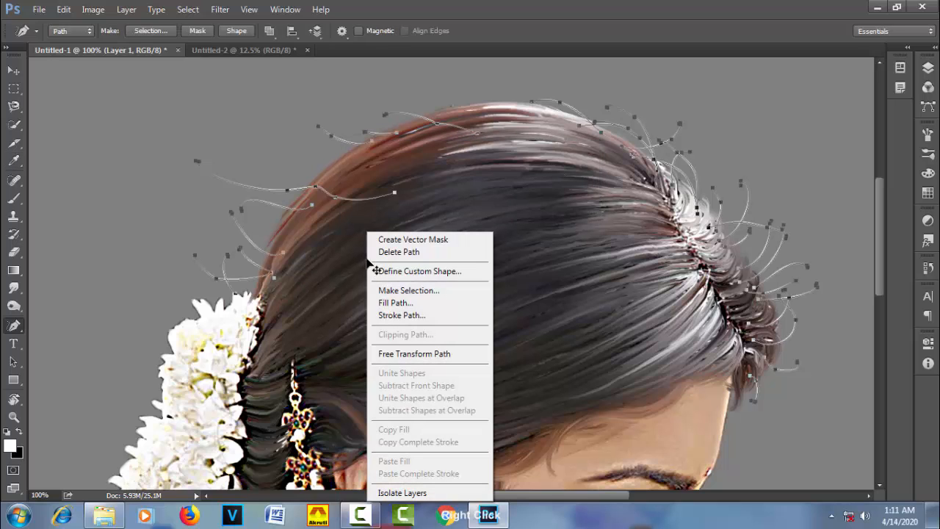
{"action": "left_click", "coordinate": [430, 255]}
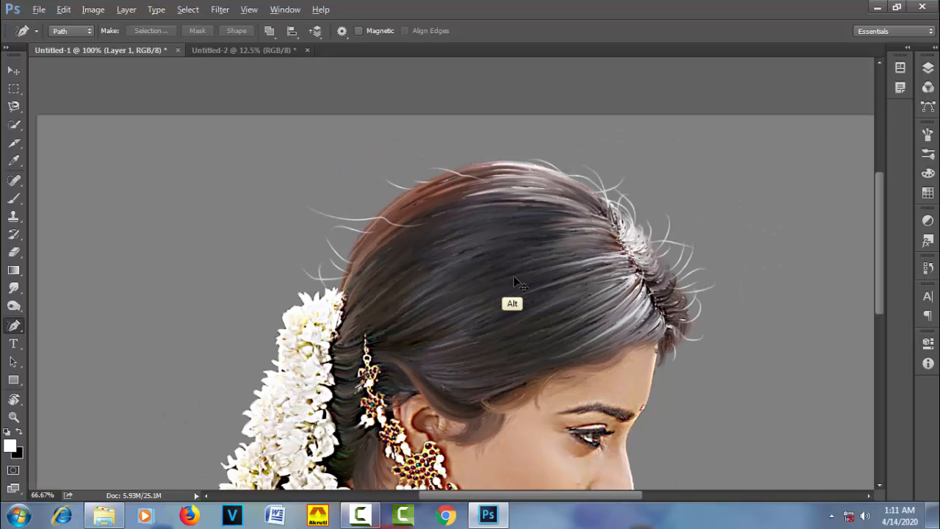
Undo the path deletion and the 3 px path stroke
{"action": "key", "text": "ctrl+minus"}
{"action": "key", "text": "ctrl+minus"}
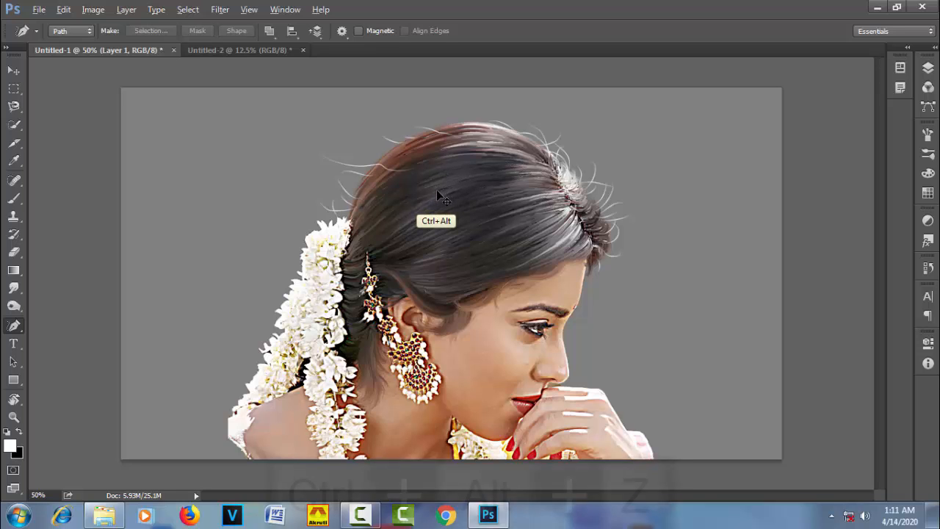
{"action": "key", "text": "ctrl+alt+z"}
{"action": "key", "text": "ctrl+alt+z"}
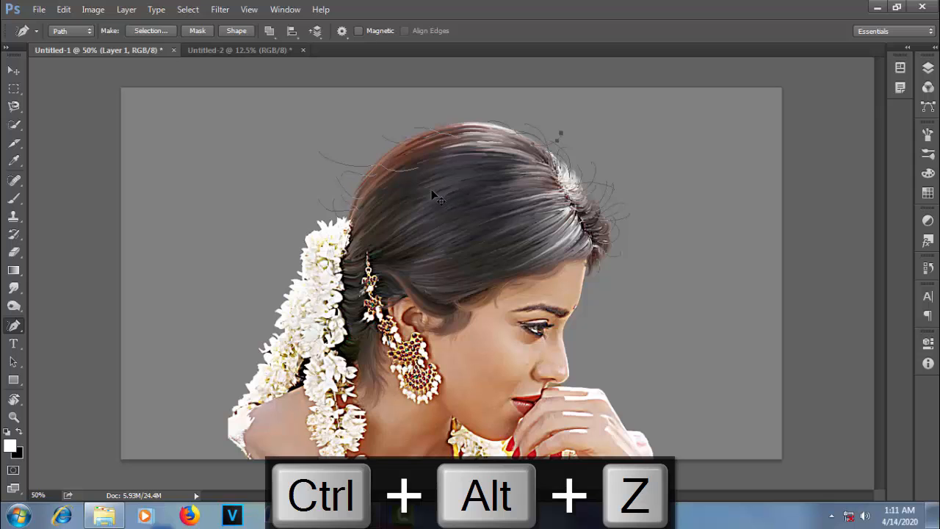
Select all the flyaway hair paths around the head and set the brush size to 2 px
{"action": "mouse_move", "coordinate": [242, 118]}
{"action": "left_mouse_down"}
{"action": "mouse_move", "coordinate": [634, 269]}
{"action": "mouse_move", "coordinate": [682, 300]}
{"action": "left_mouse_up"}
{"action": "left_click", "coordinate": [15, 199]}
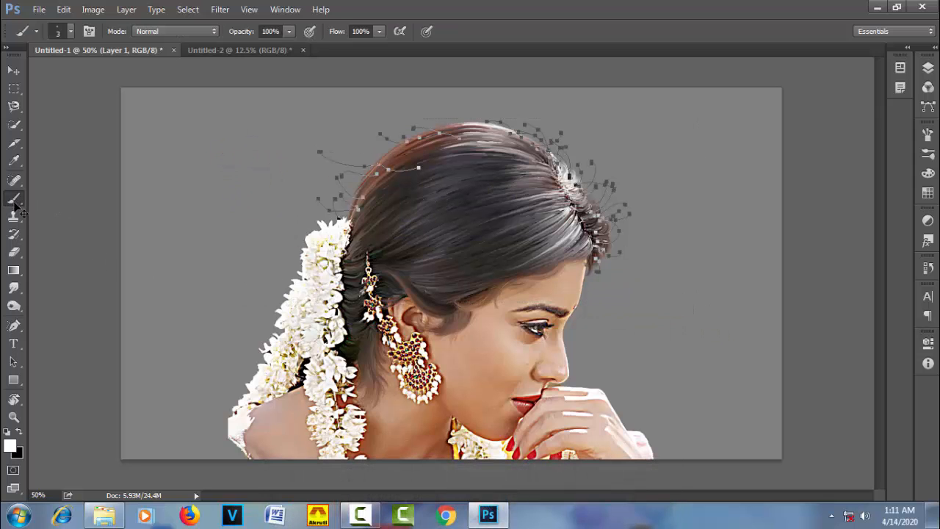
{"action": "right_click", "coordinate": [320, 215]}
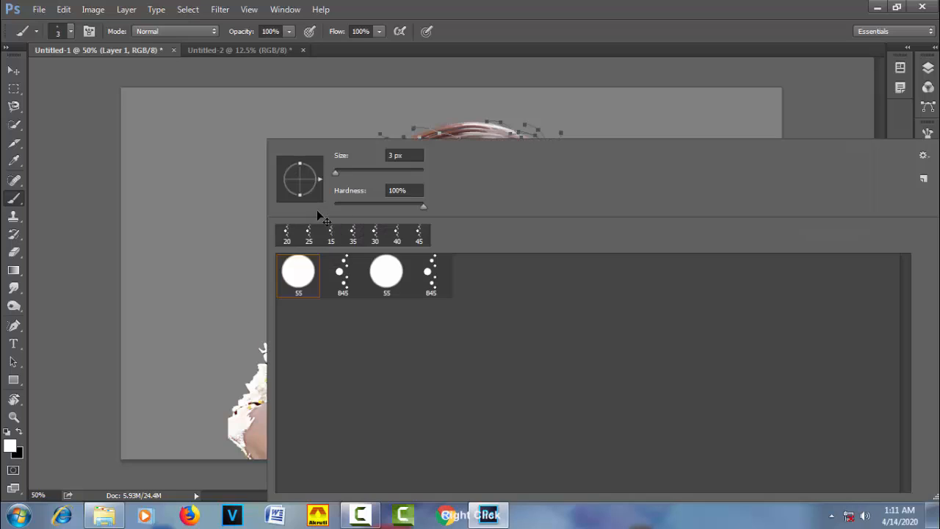
{"action": "left_click", "coordinate": [412, 155]}
{"action": "type", "text": "2"}
{"action": "key", "text": "Return"}
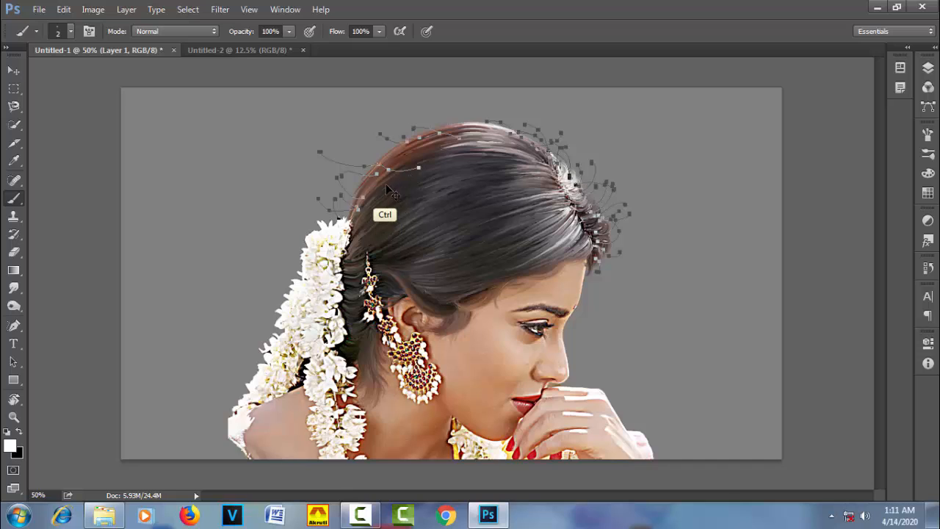
Stroke the selected flyaway hair paths on Layer 1 with the 2 px white brush and Simulate Pressure enabled
{"action": "key", "text": "ctrl+plus"}
{"action": "key", "text": "ctrl+plus"}
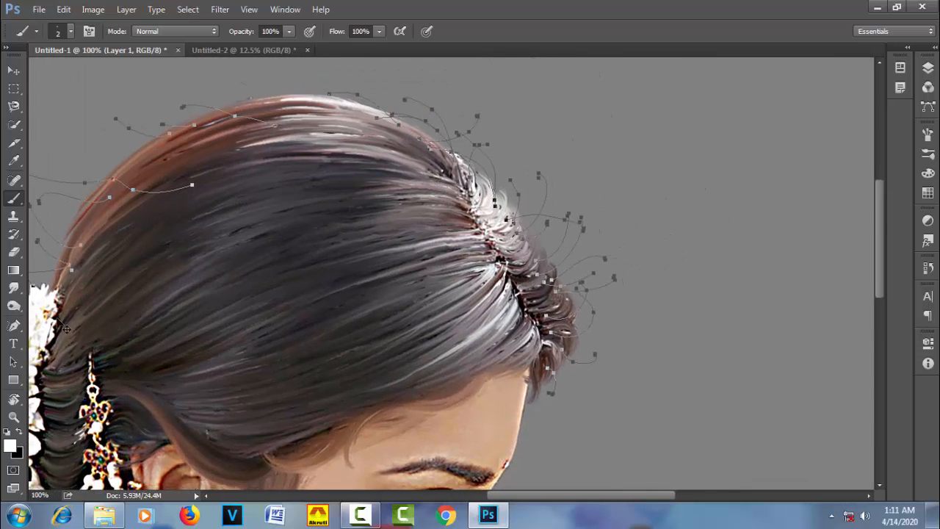
{"action": "left_click", "coordinate": [13, 325]}
{"action": "right_click", "coordinate": [415, 199]}
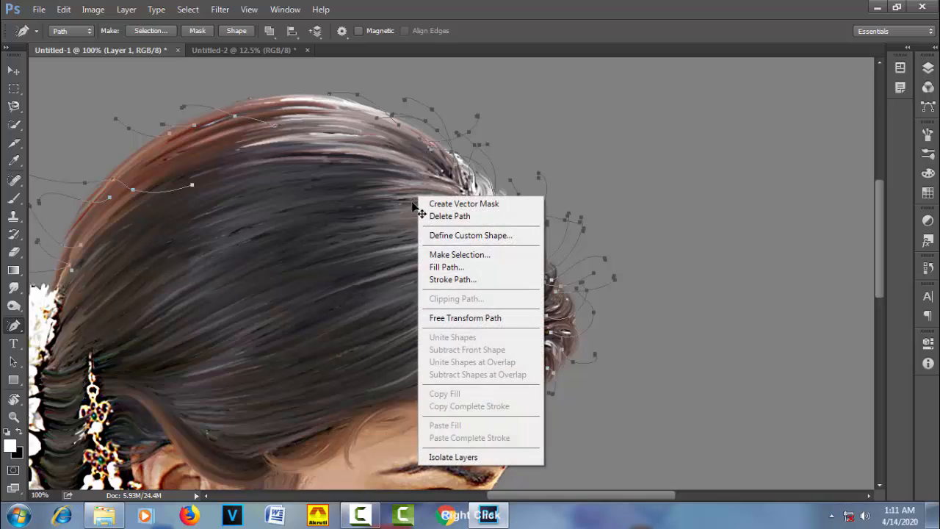
{"action": "left_click", "coordinate": [466, 282]}
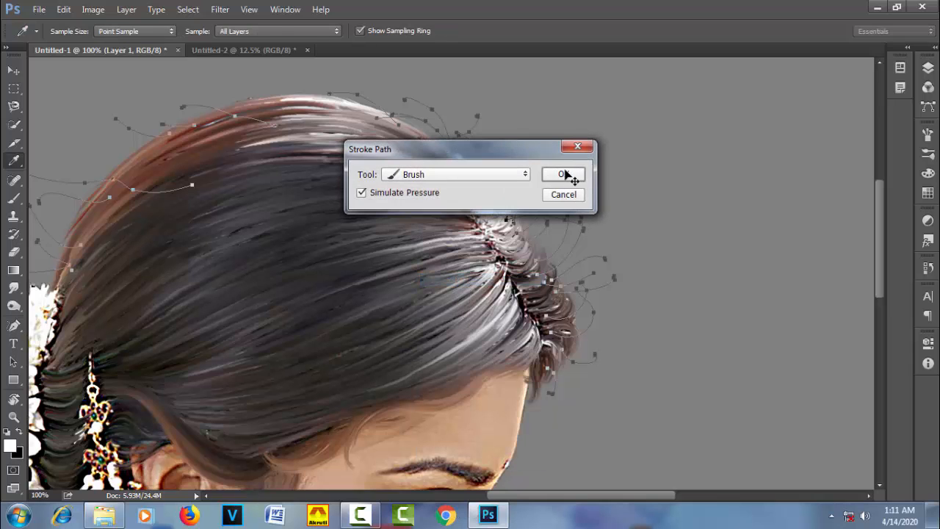
{"action": "left_click", "coordinate": [555, 175]}
Delete the traced hair paths and review the stroked flyaway strands against the whole portrait
{"action": "right_click", "coordinate": [453, 275]}
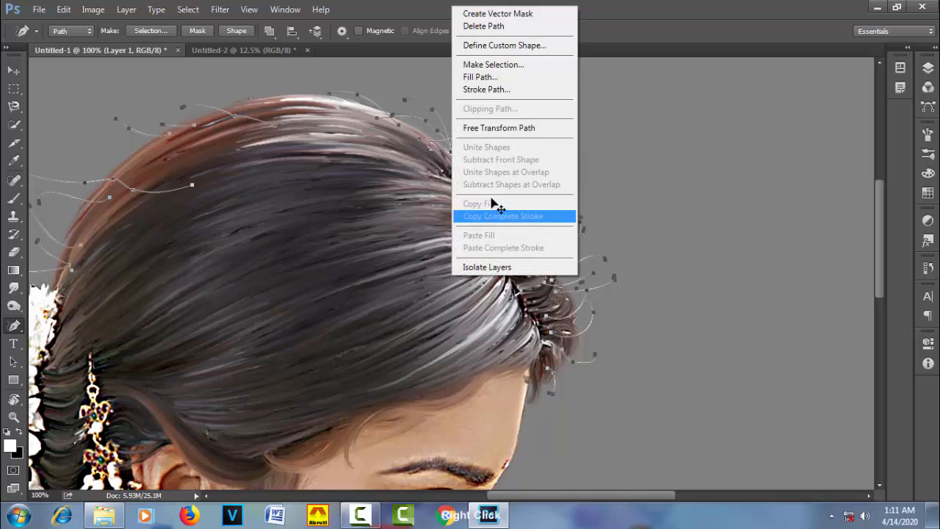
{"action": "left_click", "coordinate": [517, 27]}
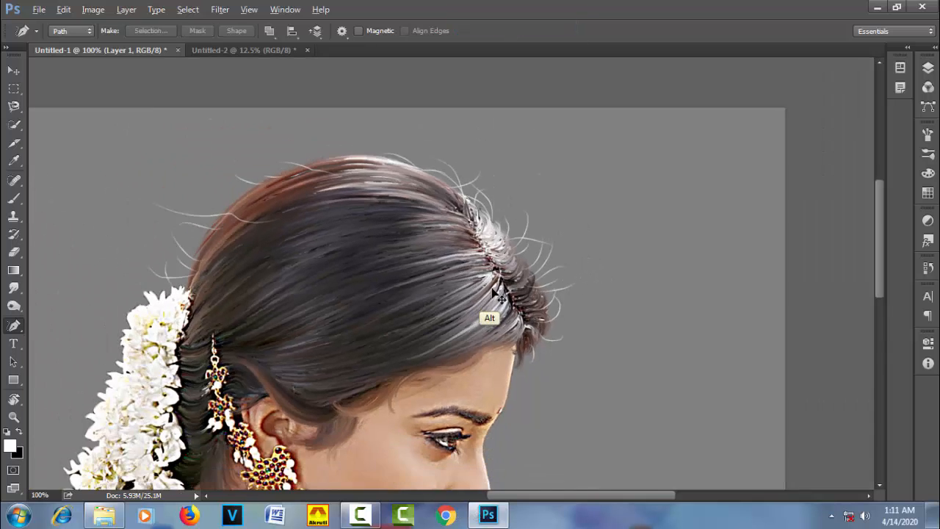
{"action": "scroll", "coordinate": [485, 287], "scroll_direction": "down", "scroll_amount": 2}
{"action": "scroll", "coordinate": [526, 284], "scroll_direction": "down", "scroll_amount": 1}
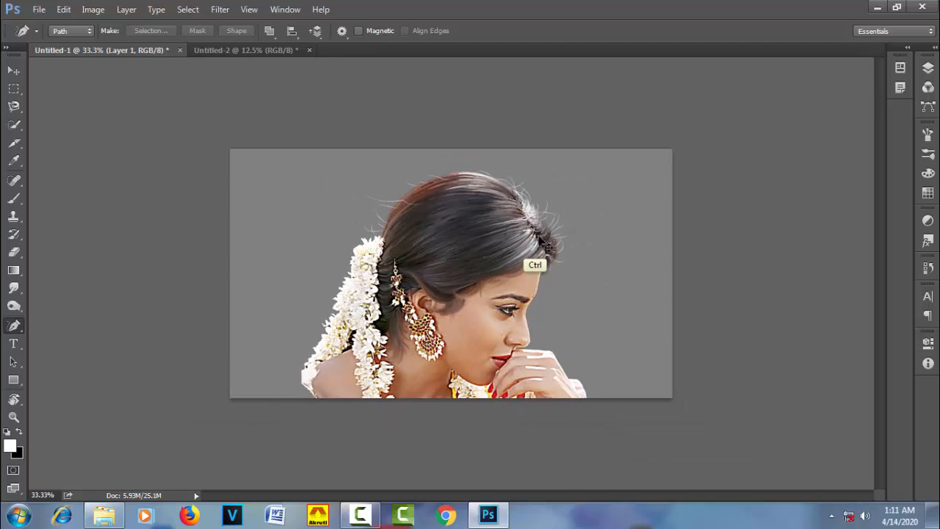
{"action": "scroll", "coordinate": [542, 254], "scroll_direction": "up", "scroll_amount": 1}
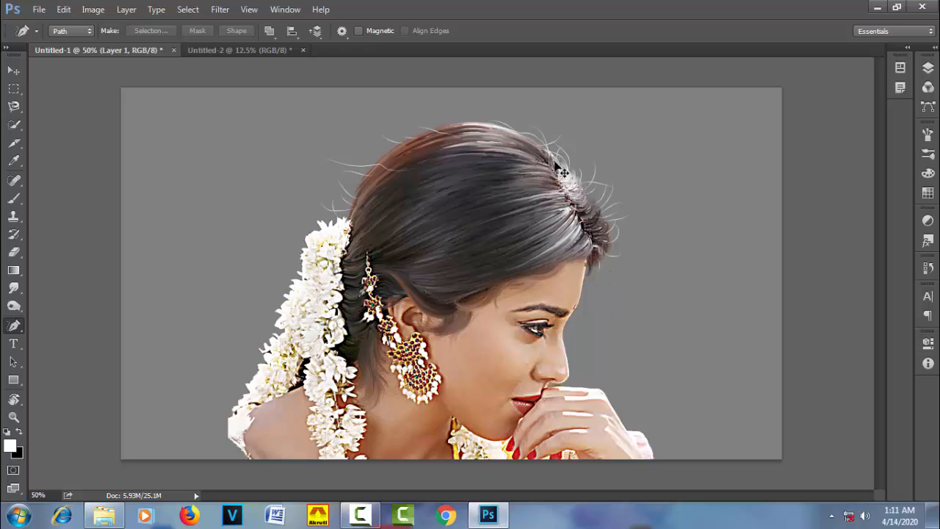
Add a Color Overlay in light cyan #9bfbff to the flyaway hair strands on Layer 1
{"action": "left_click", "coordinate": [928, 68]}
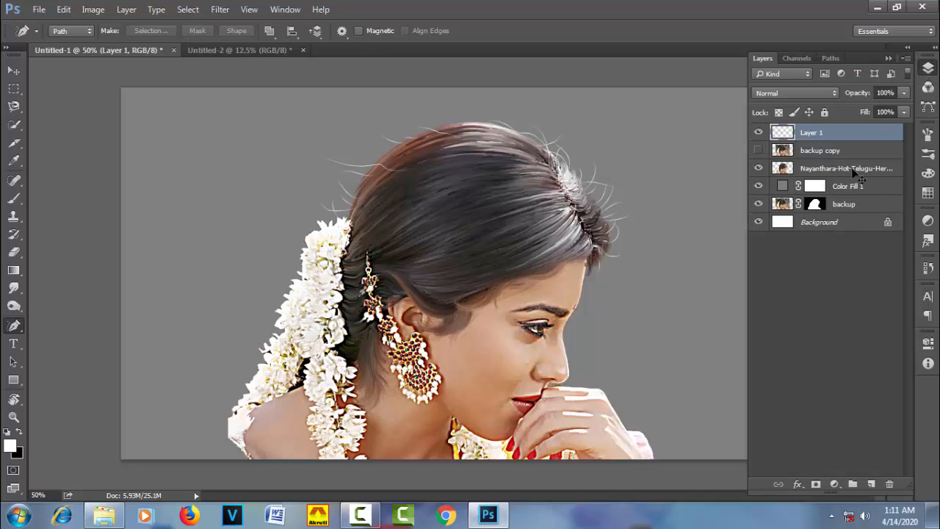
{"action": "left_click", "coordinate": [798, 484]}
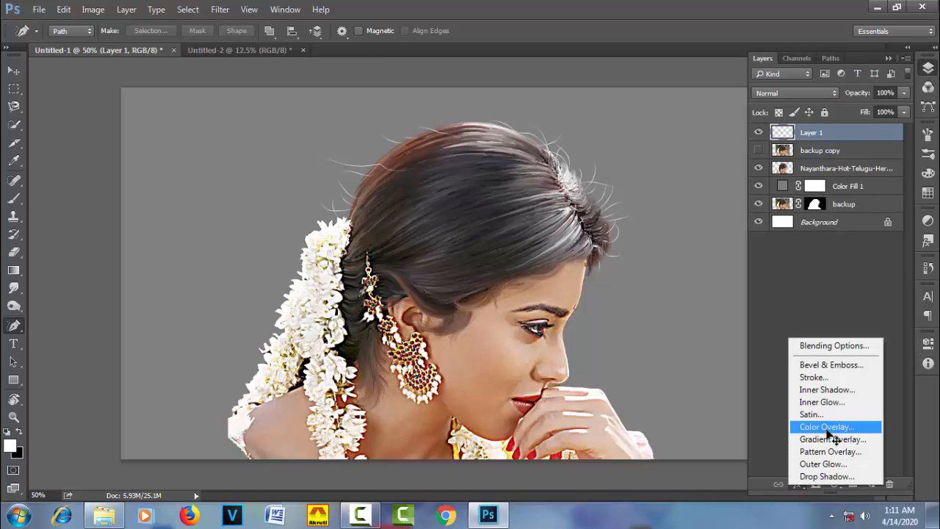
{"action": "left_click", "coordinate": [827, 429]}
{"action": "left_click_drag", "start_coordinate": [487, 67], "coordinate": [762, 331]}
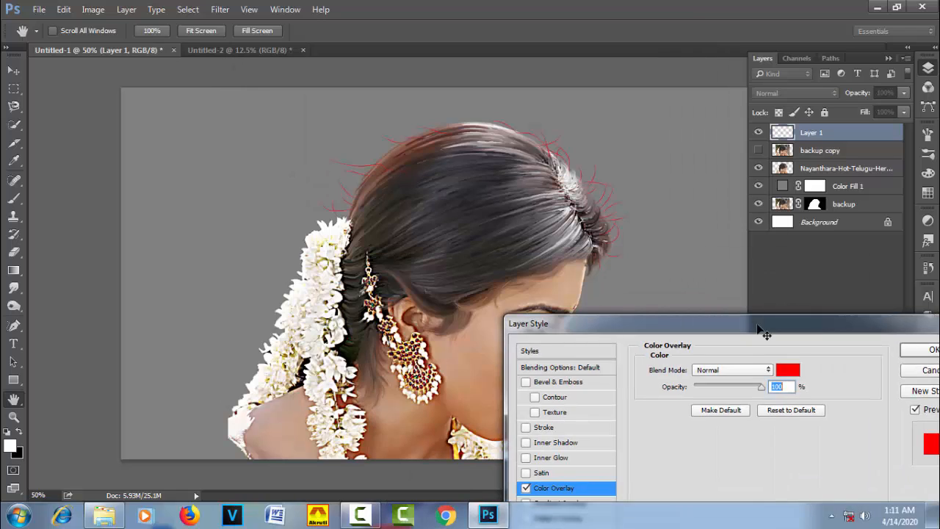
{"action": "left_click", "coordinate": [789, 371]}
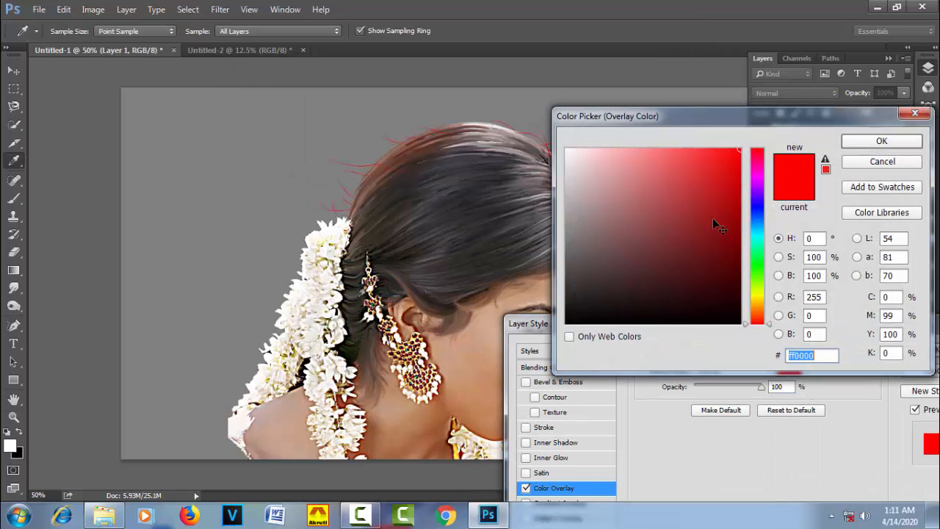
{"action": "left_click", "coordinate": [759, 237]}
{"action": "left_click_drag", "start_coordinate": [676, 161], "coordinate": [631, 151]}
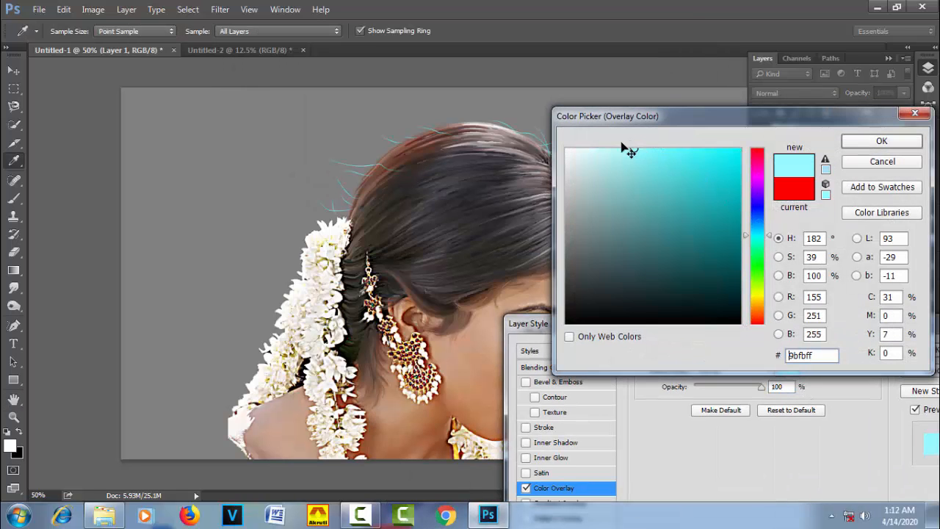
{"action": "left_click", "coordinate": [882, 141]}
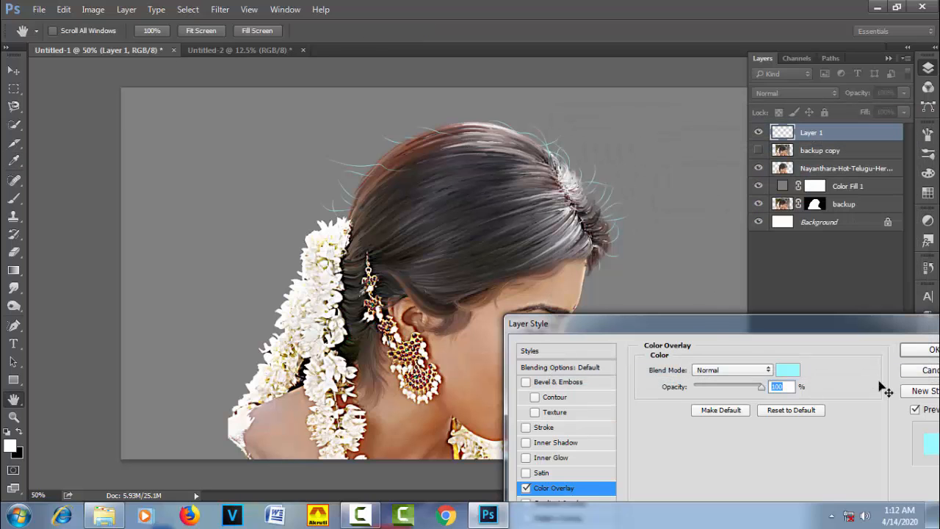
{"action": "left_click", "coordinate": [927, 350]}
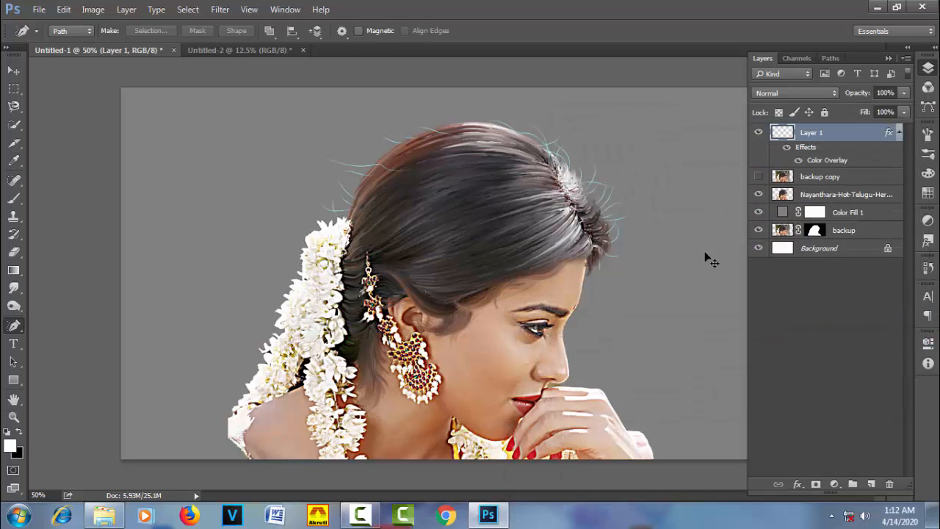
Choose the 55 px round brush preset for the Brush tool and create a new layer directly above Color Fill 1
{"action": "left_click", "coordinate": [867, 213]}
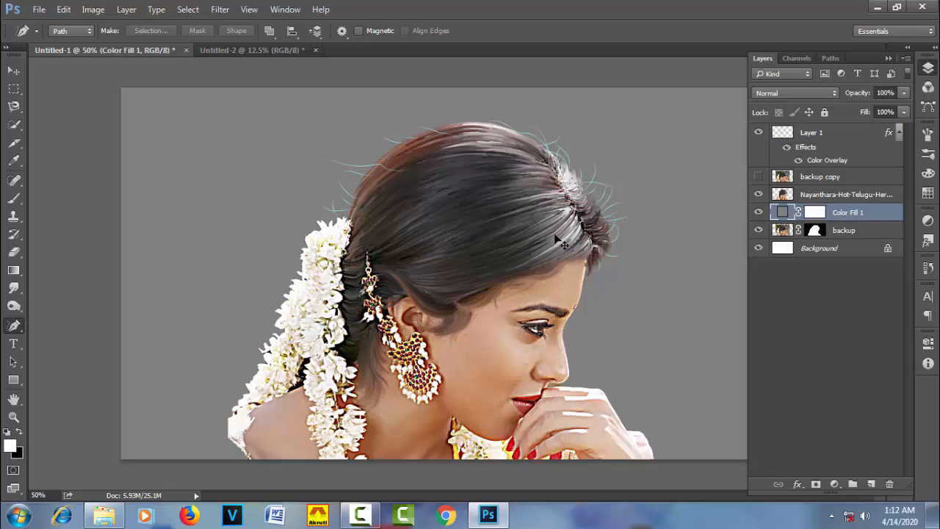
{"action": "right_click", "coordinate": [17, 204]}
{"action": "left_click", "coordinate": [78, 197]}
{"action": "right_click", "coordinate": [295, 216]}
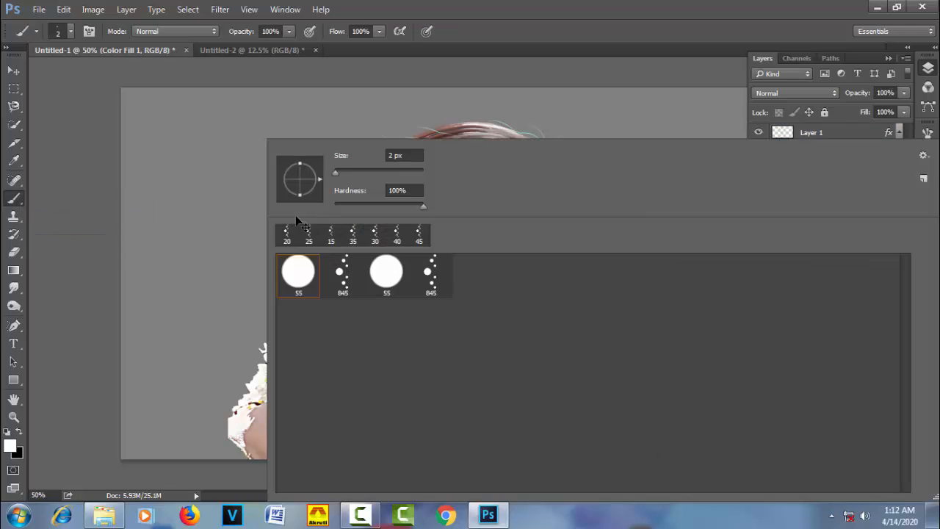
{"action": "left_click", "coordinate": [300, 278]}
{"action": "left_click", "coordinate": [588, 32]}
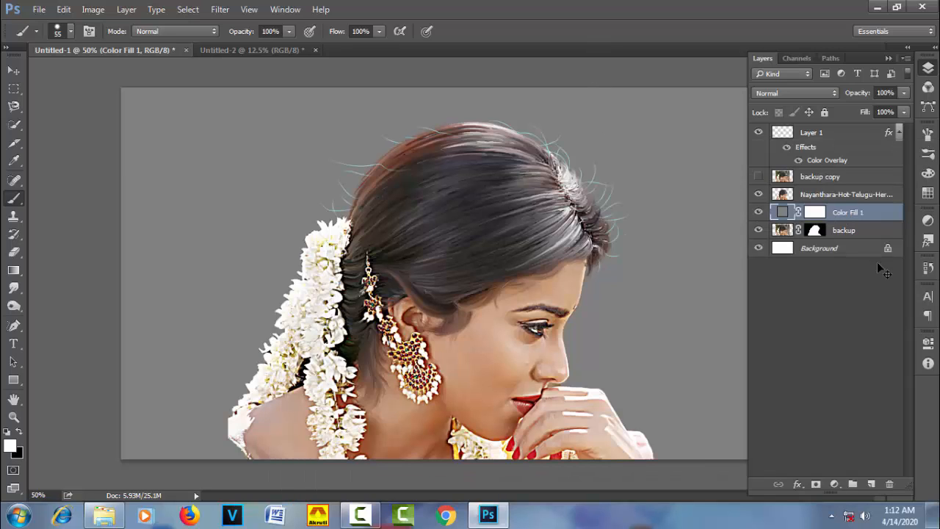
{"action": "left_click", "coordinate": [871, 485]}
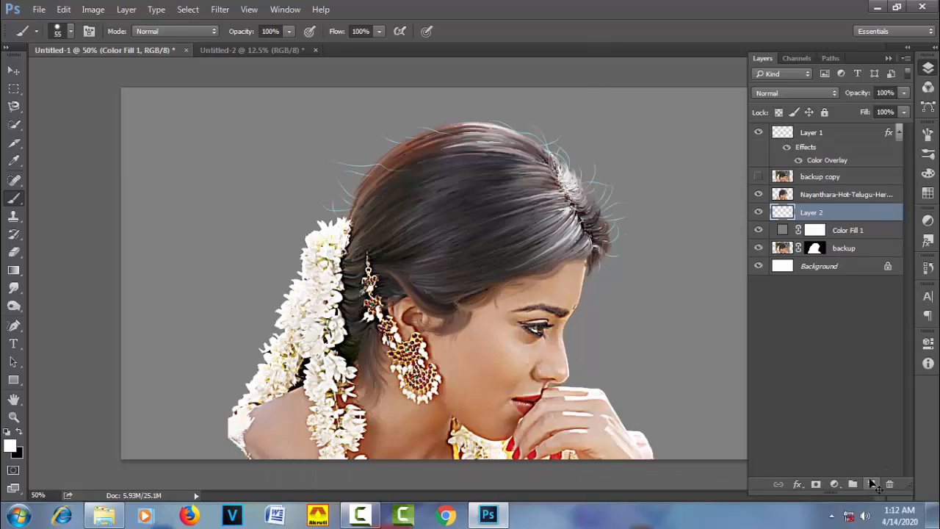
Paint dark blue patches around the head on Layer 2, enlarging the brush from 300 px to 400 px
{"action": "left_click", "coordinate": [928, 193]}
{"action": "left_click", "coordinate": [672, 224]}
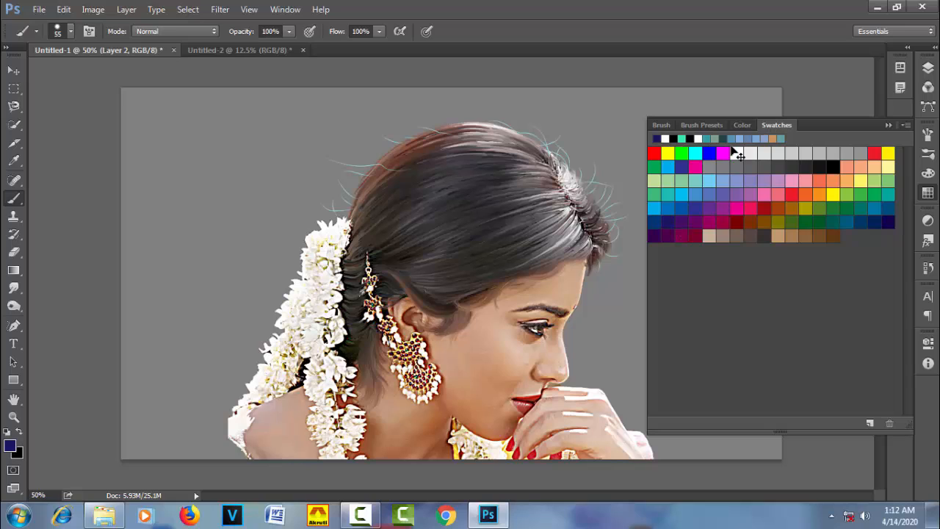
{"action": "left_click", "coordinate": [928, 193]}
{"action": "key", "text": "bracketright"}
{"action": "key", "text": "bracketright"}
{"action": "key", "text": "bracketright"}
{"action": "key", "text": "bracketright"}
{"action": "key", "text": "bracketright"}
{"action": "key", "text": "bracketright"}
{"action": "key", "text": "bracketright"}
{"action": "key", "text": "bracketright"}
{"action": "key", "text": "bracketright"}
{"action": "key", "text": "bracketright"}
{"action": "key", "text": "bracketright"}
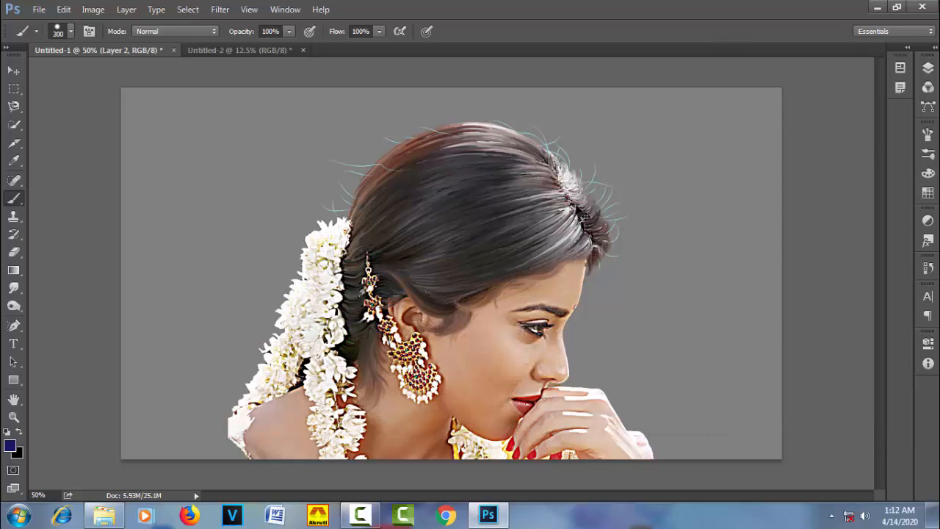
{"action": "left_click_drag", "start_coordinate": [595, 187], "coordinate": [595, 237]}
{"action": "mouse_move", "coordinate": [560, 317]}
{"action": "left_mouse_down"}
{"action": "mouse_move", "coordinate": [591, 324]}
{"action": "mouse_move", "coordinate": [576, 354]}
{"action": "mouse_move", "coordinate": [623, 354]}
{"action": "mouse_move", "coordinate": [639, 303]}
{"action": "mouse_move", "coordinate": [655, 330]}
{"action": "mouse_move", "coordinate": [654, 353]}
{"action": "left_mouse_up"}
{"action": "key", "text": "bracketright"}
{"action": "mouse_move", "coordinate": [371, 220]}
{"action": "left_mouse_down"}
{"action": "mouse_move", "coordinate": [279, 338]}
{"action": "mouse_move", "coordinate": [243, 367]}
{"action": "left_mouse_up"}
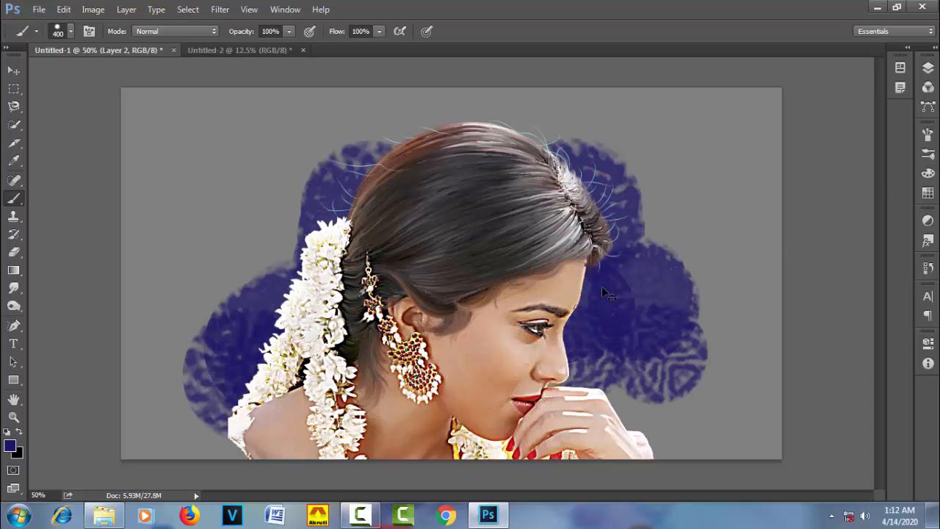
Turn off Dual Brush and set the 400 px brush's hardness to 0% for soft background painting
{"action": "left_click", "coordinate": [928, 67]}
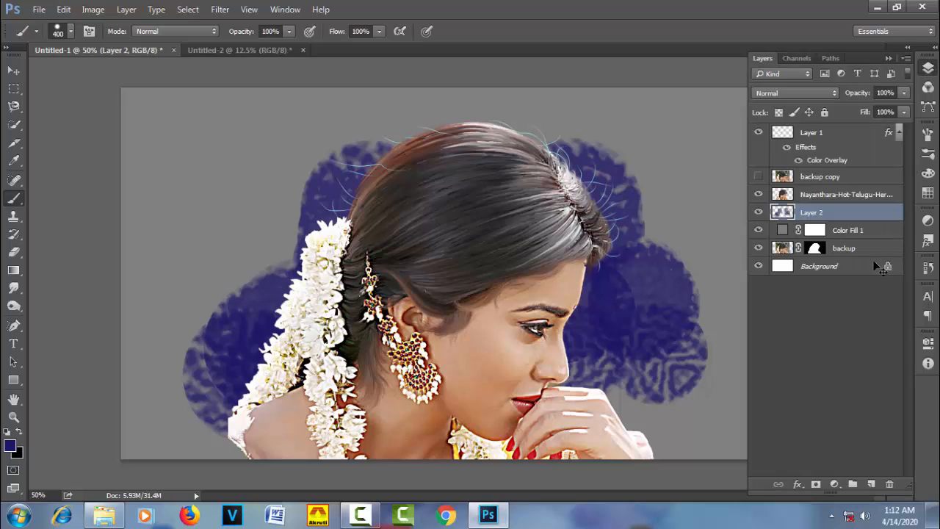
{"action": "left_click", "coordinate": [928, 193]}
{"action": "left_click", "coordinate": [928, 135]}
{"action": "left_click", "coordinate": [663, 285]}
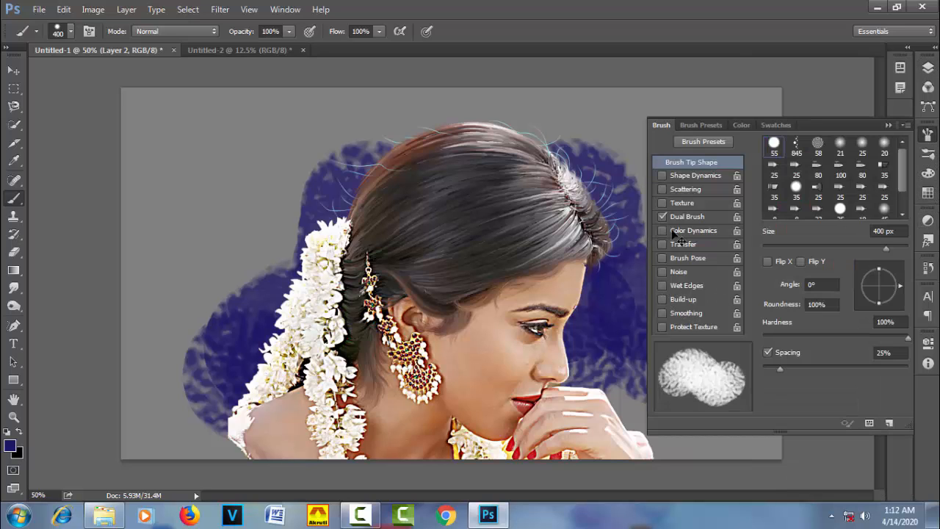
{"action": "left_click", "coordinate": [663, 216]}
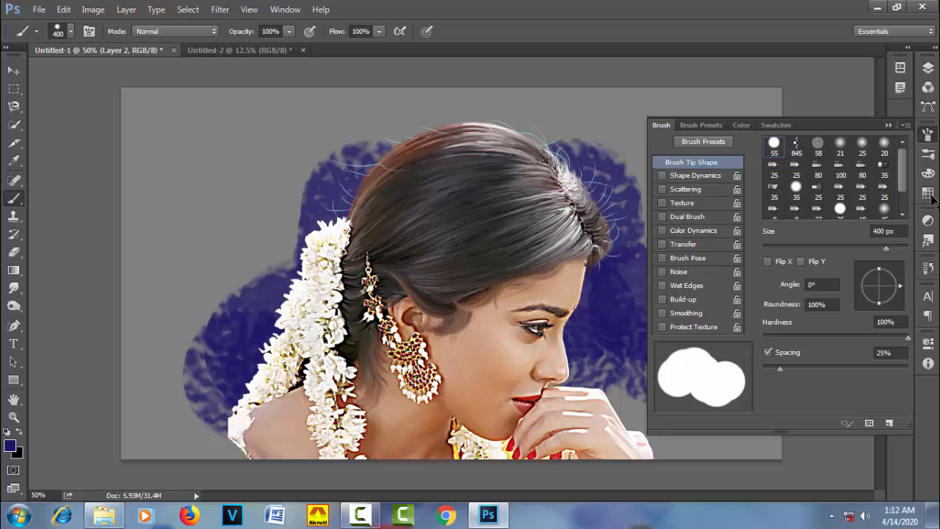
{"action": "left_click", "coordinate": [928, 134]}
{"action": "right_click", "coordinate": [422, 172]}
{"action": "left_click_drag", "start_coordinate": [335, 203], "coordinate": [278, 208]}
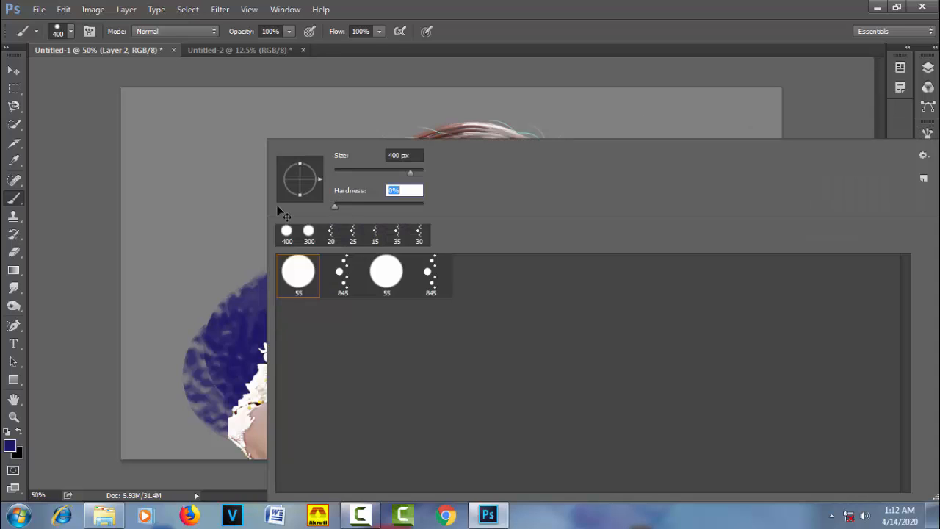
{"action": "left_click", "coordinate": [626, 45]}
Paint soft bright blue in front of the face on Layer 2 and cover it with black strokes
{"action": "left_click", "coordinate": [928, 193]}
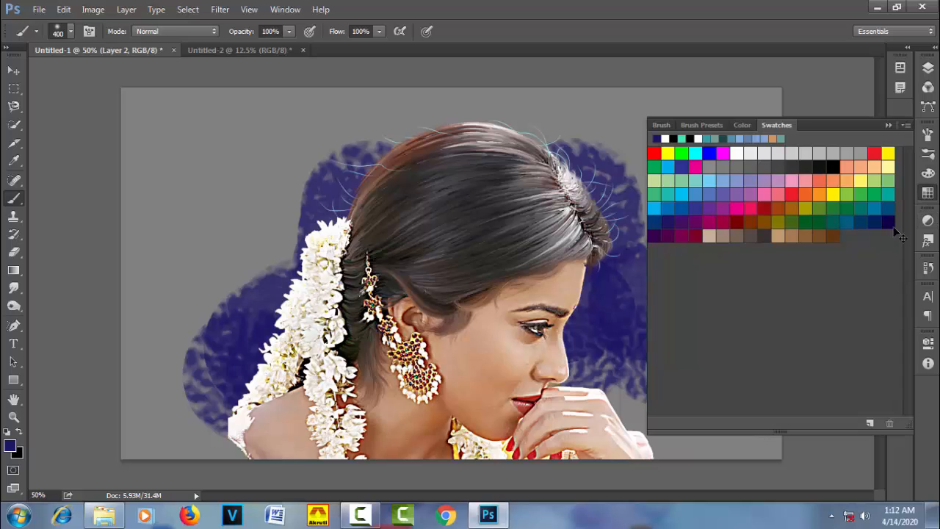
{"action": "left_click", "coordinate": [662, 211]}
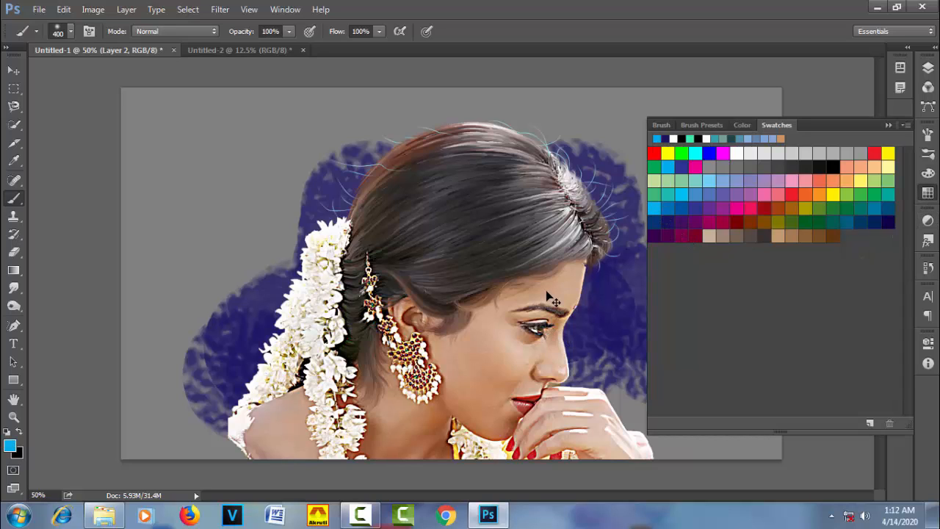
{"action": "mouse_move", "coordinate": [549, 297]}
{"action": "left_mouse_down"}
{"action": "mouse_move", "coordinate": [529, 341]}
{"action": "mouse_move", "coordinate": [490, 378]}
{"action": "left_mouse_up"}
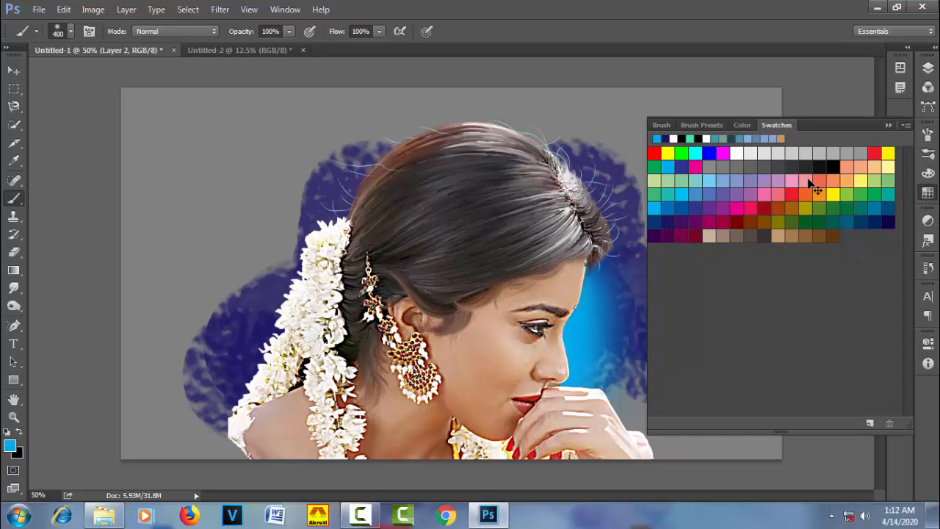
{"action": "left_click", "coordinate": [832, 167]}
{"action": "mouse_move", "coordinate": [588, 221]}
{"action": "left_mouse_down"}
{"action": "mouse_move", "coordinate": [545, 362]}
{"action": "mouse_move", "coordinate": [558, 383]}
{"action": "mouse_move", "coordinate": [587, 389]}
{"action": "left_mouse_up"}
{"action": "mouse_move", "coordinate": [623, 296]}
{"action": "left_mouse_down"}
{"action": "mouse_move", "coordinate": [662, 417]}
{"action": "mouse_move", "coordinate": [611, 410]}
{"action": "mouse_move", "coordinate": [604, 387]}
{"action": "mouse_move", "coordinate": [519, 402]}
{"action": "left_mouse_up"}
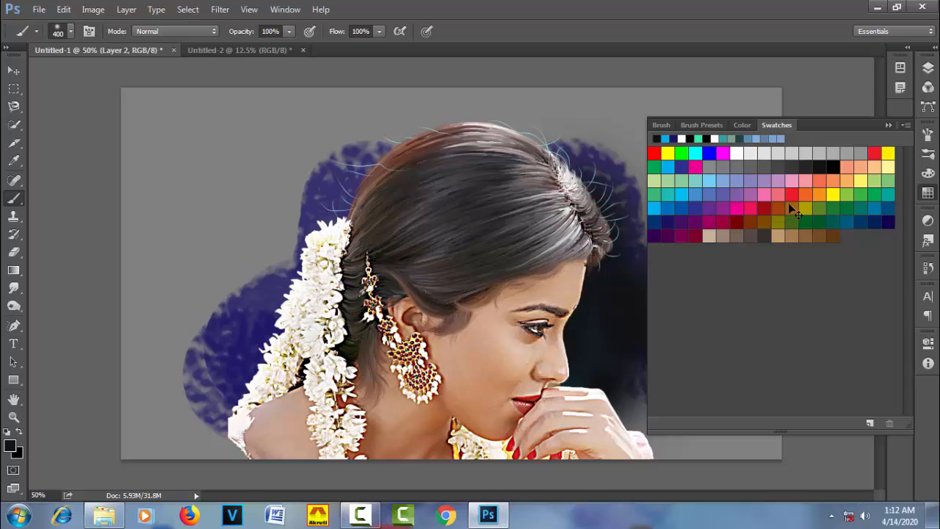
Paint soft red strokes in the background behind the flower garland and above the crown
{"action": "left_click", "coordinate": [788, 201]}
{"action": "left_click_drag", "start_coordinate": [186, 282], "coordinate": [471, 172]}
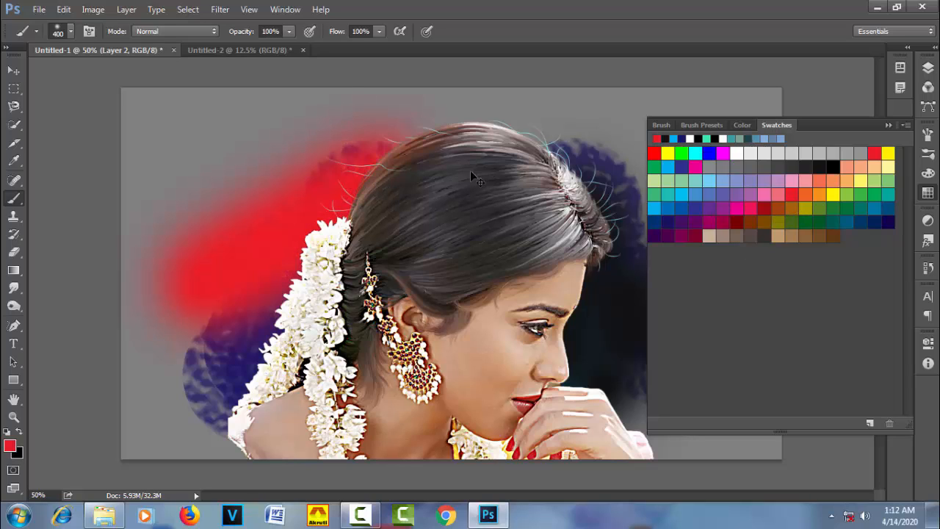
{"action": "left_click_drag", "start_coordinate": [434, 137], "coordinate": [543, 121]}
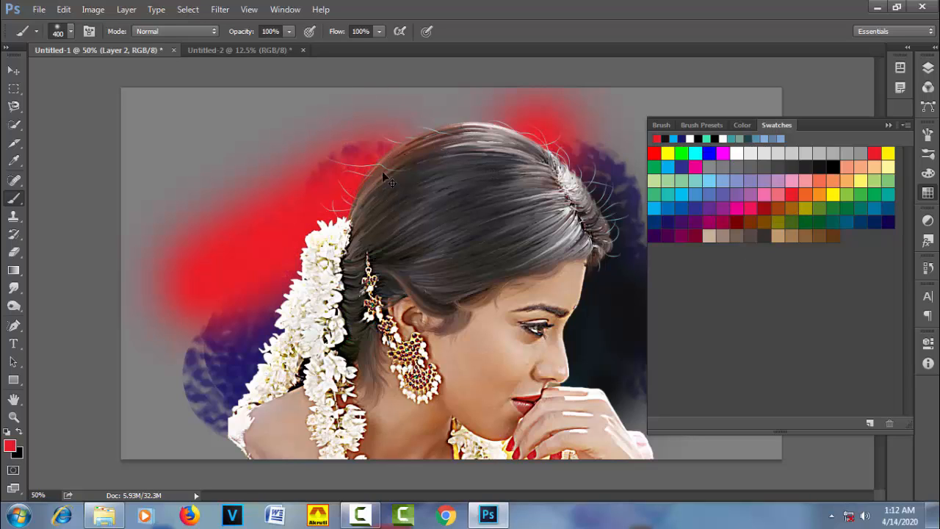
{"action": "left_click_drag", "start_coordinate": [382, 171], "coordinate": [433, 158]}
Paint soft bright blue along the top and back of the hair, over part of the red
{"action": "left_click", "coordinate": [669, 167]}
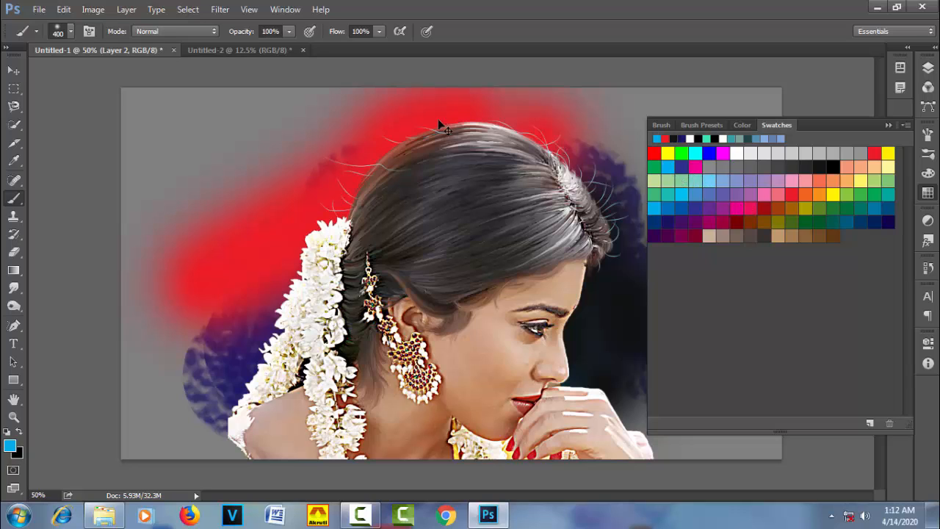
{"action": "left_click_drag", "start_coordinate": [439, 122], "coordinate": [349, 232]}
{"action": "left_click", "coordinate": [328, 231]}
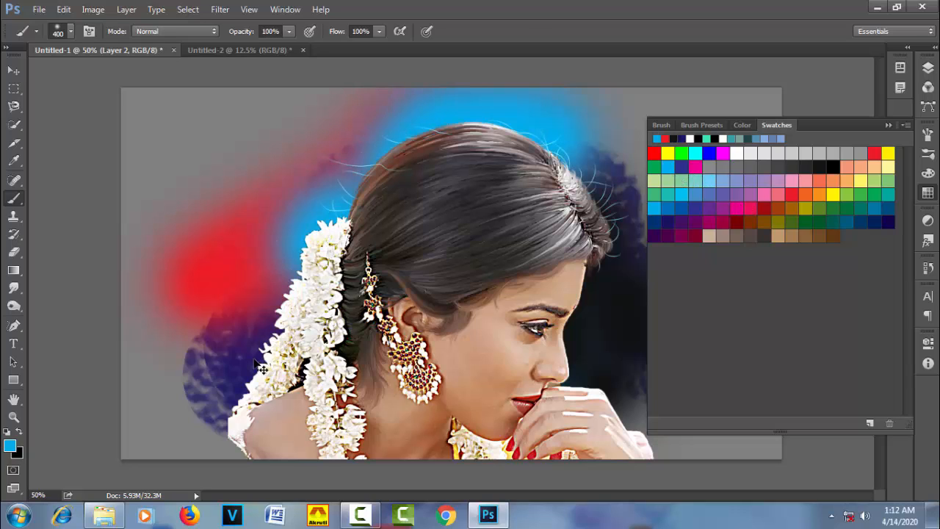
Paint dark navy in the background behind the head and lay a pale green diagonal stroke beside the garland
{"action": "left_click", "coordinate": [888, 222]}
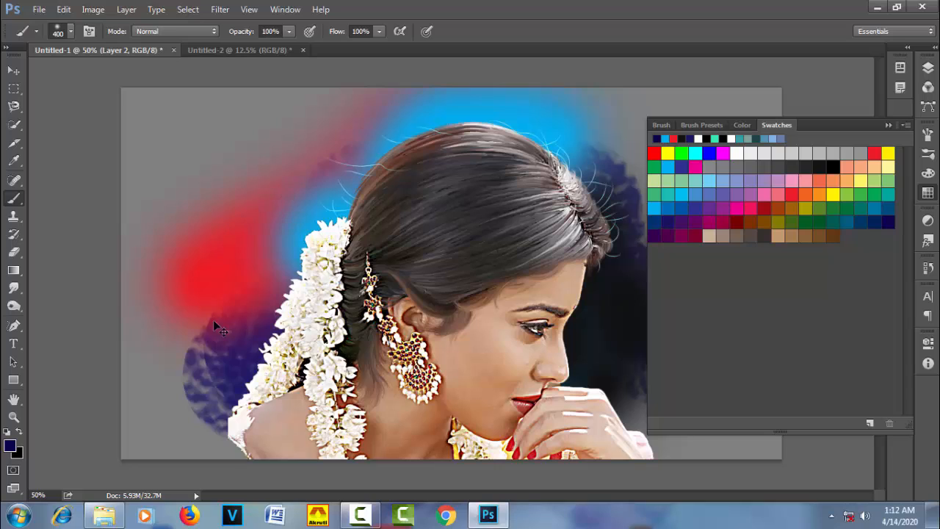
{"action": "left_click_drag", "start_coordinate": [247, 406], "coordinate": [290, 364]}
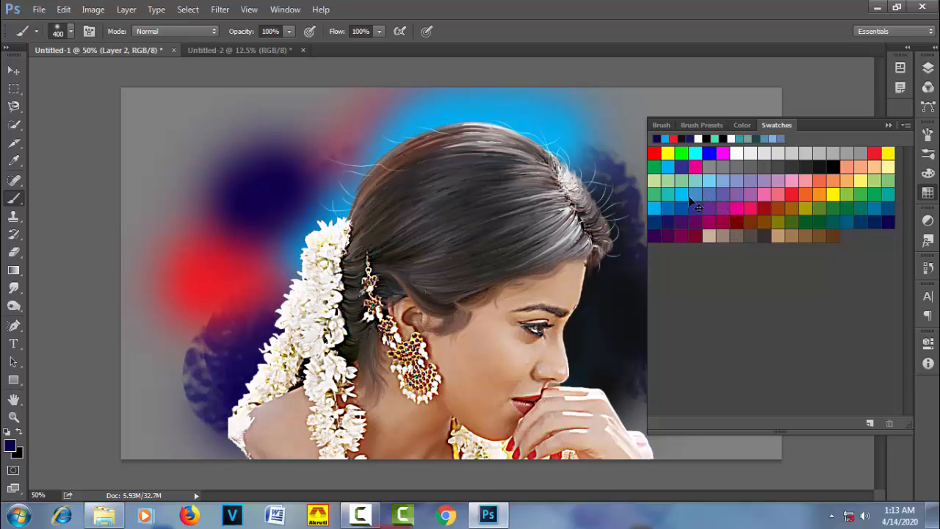
{"action": "left_click", "coordinate": [659, 183]}
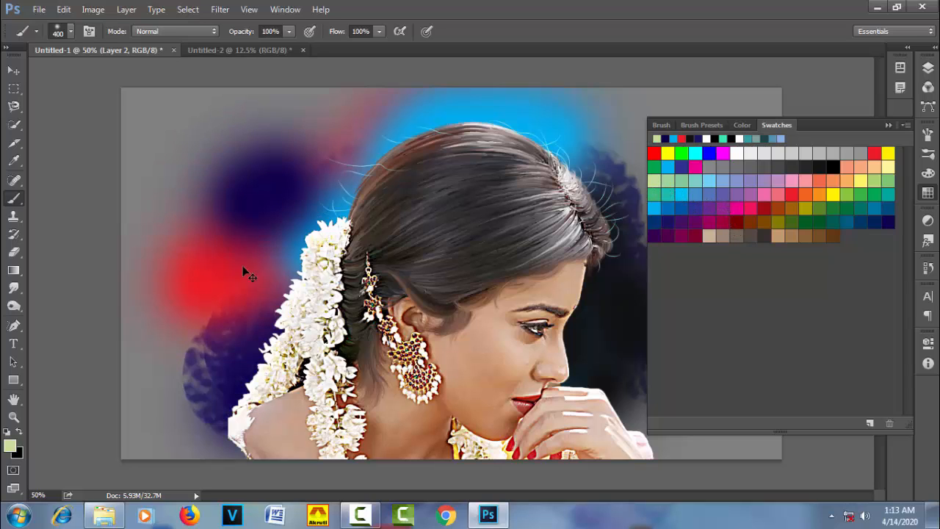
{"action": "left_click_drag", "start_coordinate": [243, 268], "coordinate": [305, 188]}
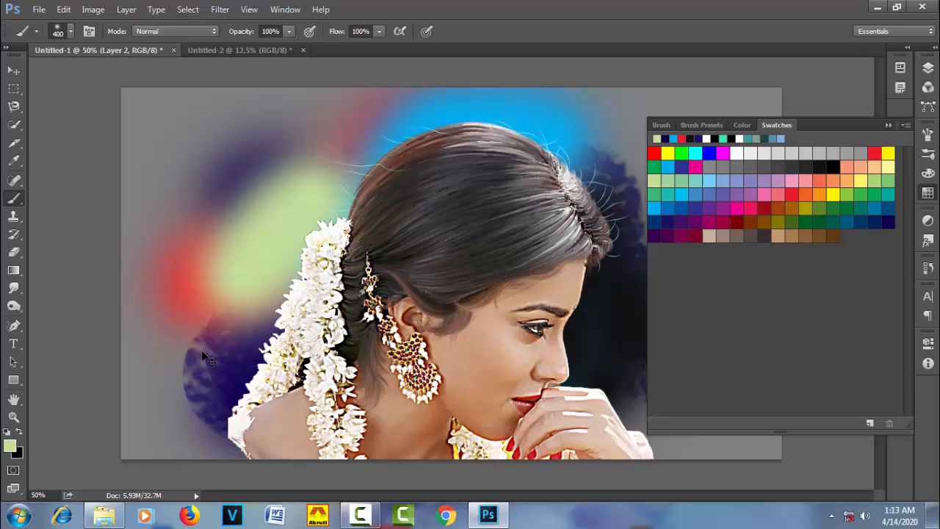
Paint dark blue over the background close to the flower garland, from the back of the hair to the shoulder
{"action": "left_click", "coordinate": [675, 224]}
{"action": "left_click", "coordinate": [305, 257]}
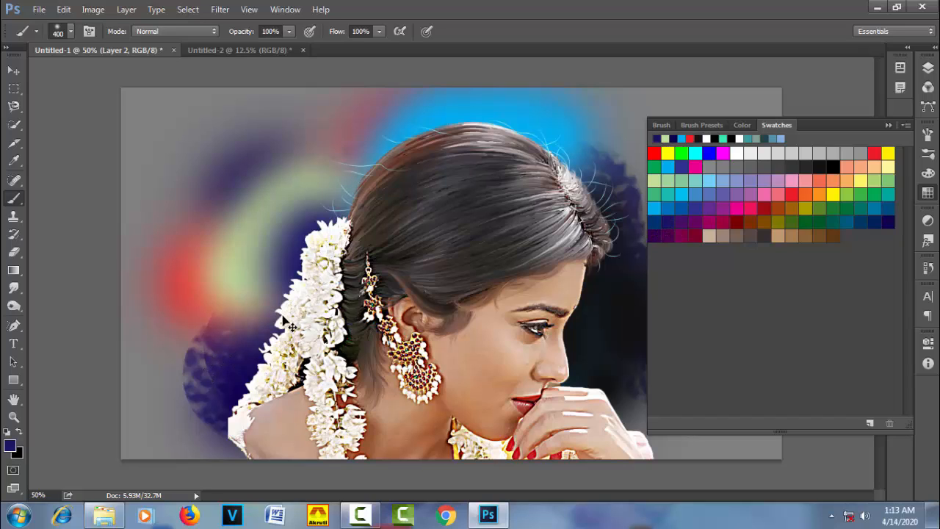
{"action": "mouse_move", "coordinate": [290, 326]}
{"action": "left_mouse_down"}
{"action": "mouse_move", "coordinate": [262, 352]}
{"action": "mouse_move", "coordinate": [217, 390]}
{"action": "left_mouse_up"}
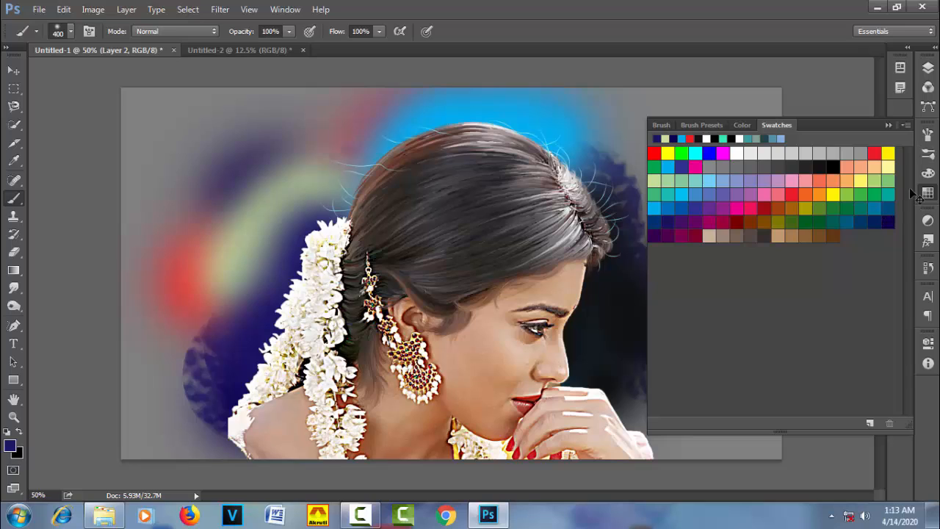
Enlarge the brush to 800 px and dab pale yellow glows in the lower-left and upper-left corners of the background
{"action": "left_click", "coordinate": [862, 181]}
{"action": "key", "text": "bracketright"}
{"action": "key", "text": "bracketright"}
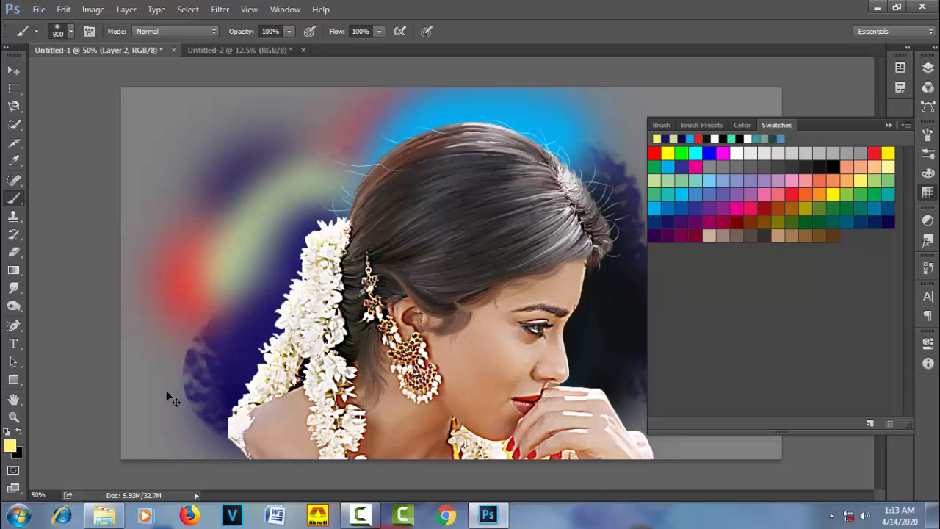
{"action": "left_click", "coordinate": [169, 375]}
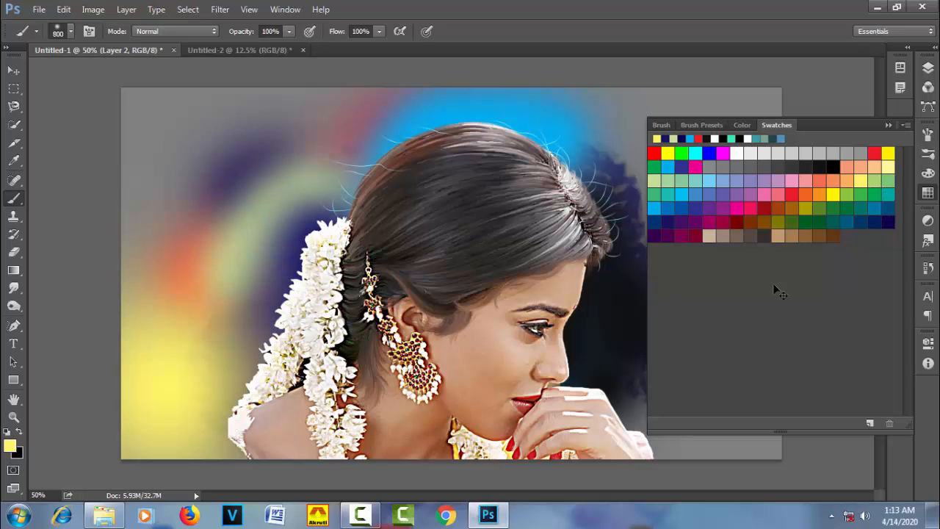
{"action": "left_click", "coordinate": [206, 115]}
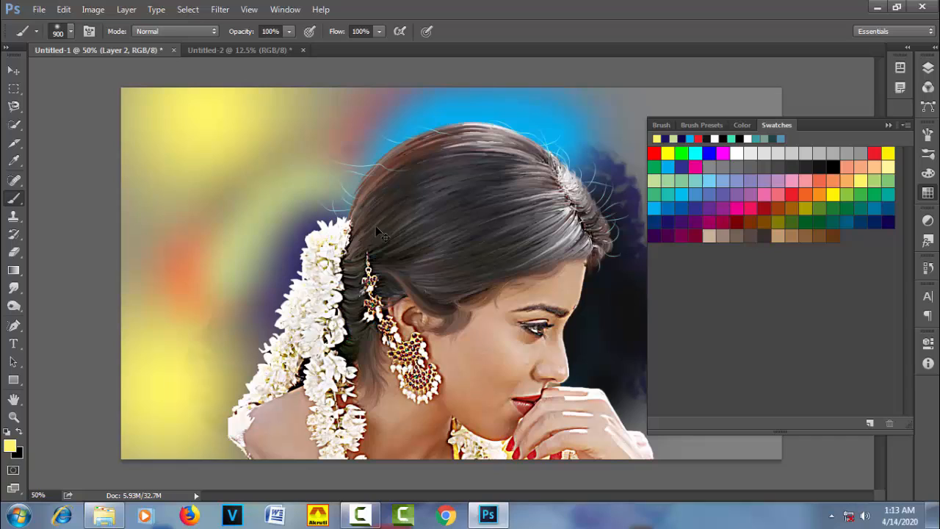
Enlarge the brush to 1100 px and dab soft deep teal-blue over the background beside the back of the hair and garland
{"action": "left_click", "coordinate": [846, 222]}
{"action": "key", "text": "bracketright"}
{"action": "key", "text": "bracketright"}
{"action": "left_click", "coordinate": [265, 253]}
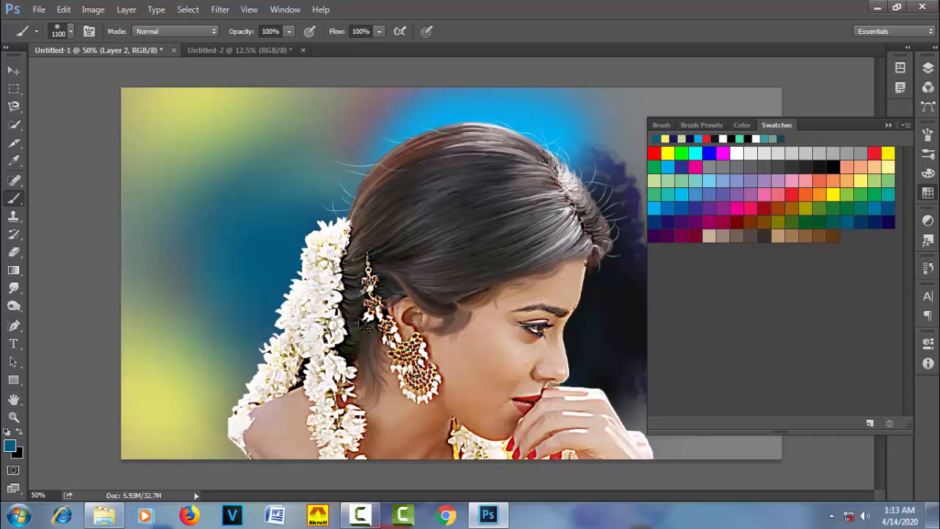
Dab dark purple over the left edge and across the background in front of the face with a 1500 px brush
{"action": "left_click", "coordinate": [692, 229]}
{"action": "key", "text": "bracketleft"}
{"action": "key", "text": "bracketleft"}
{"action": "key", "text": "bracketleft"}
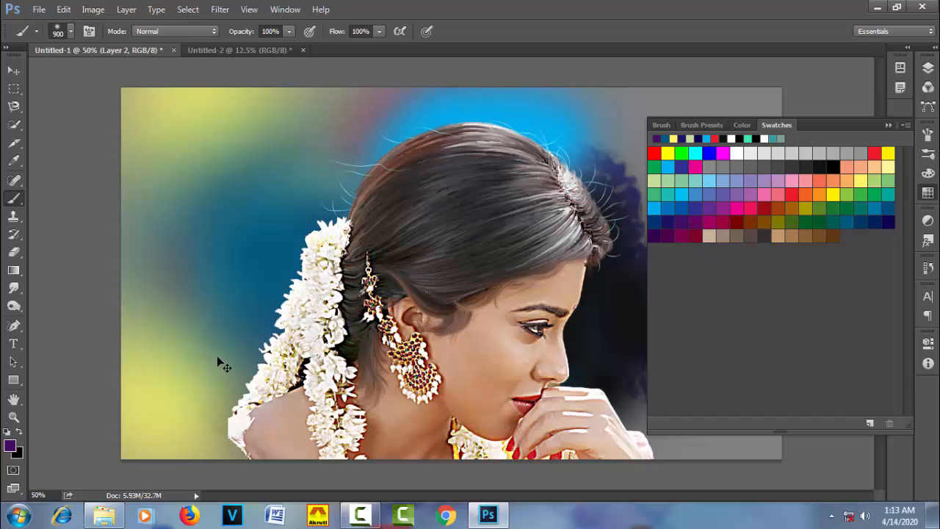
{"action": "left_click", "coordinate": [61, 267]}
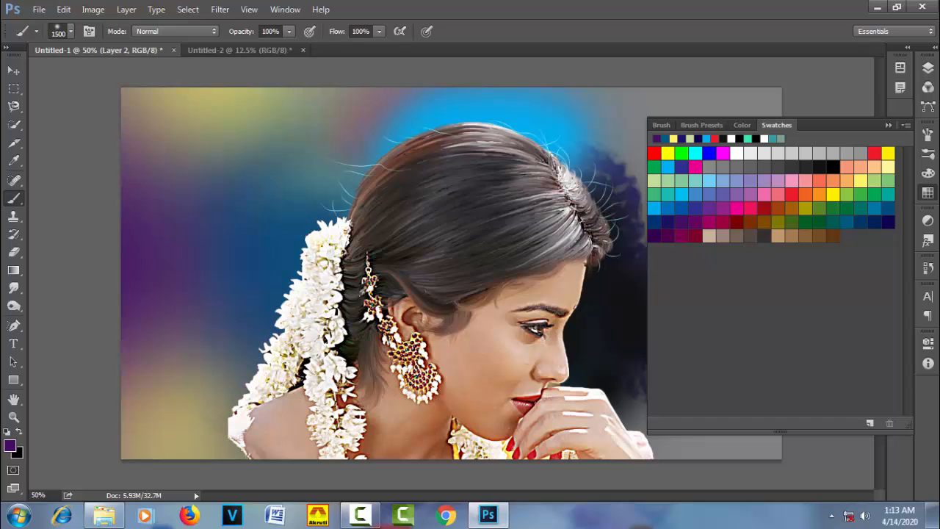
{"action": "left_click", "coordinate": [928, 66]}
{"action": "left_click", "coordinate": [704, 169]}
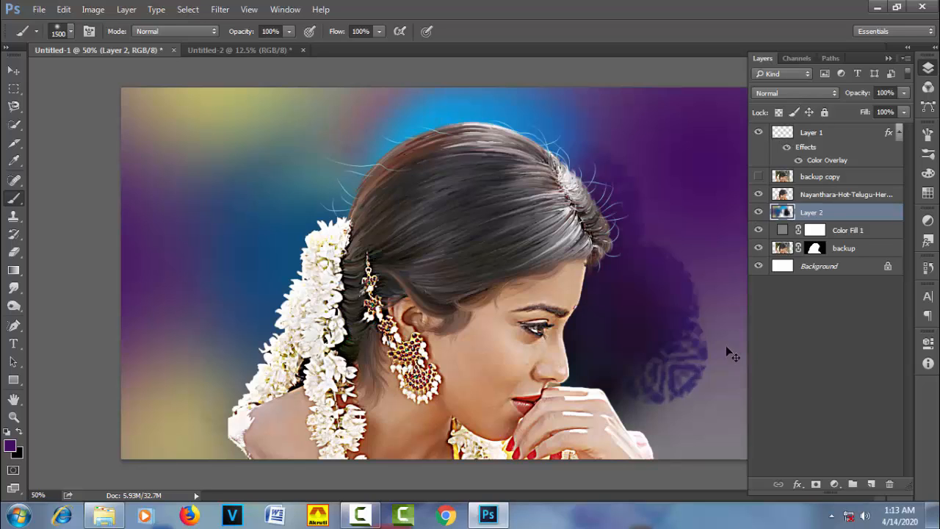
{"action": "left_click", "coordinate": [714, 356]}
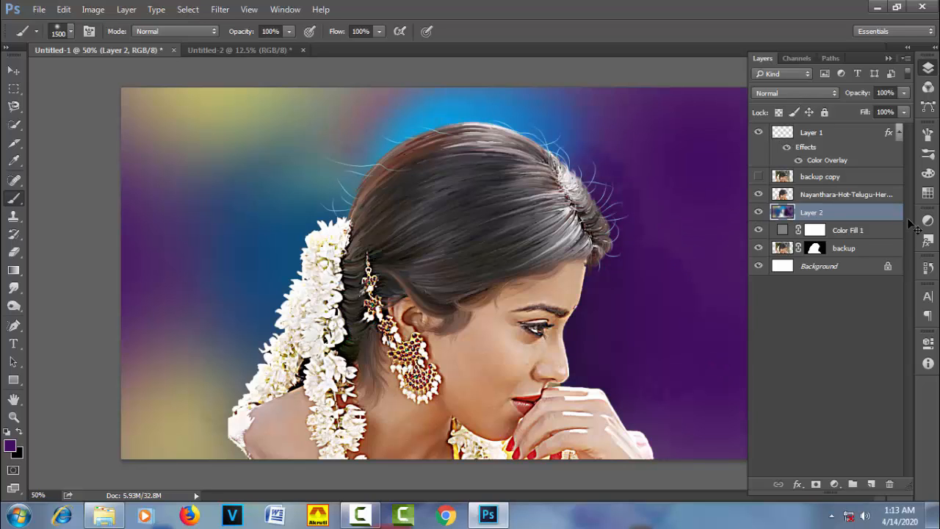
{"action": "left_click", "coordinate": [929, 68]}
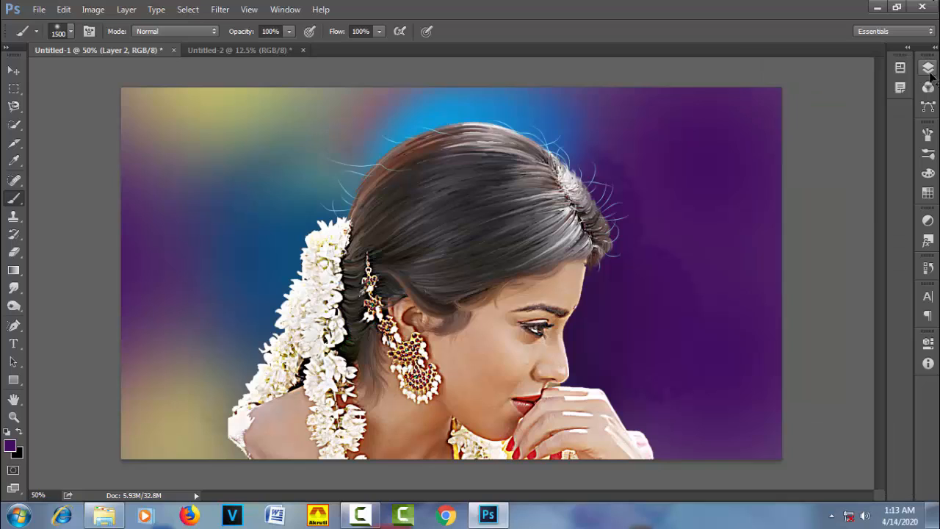
Tint the background around the head with magenta-pink dabs using a 1300 px brush at 40% opacity
{"action": "left_click", "coordinate": [928, 193]}
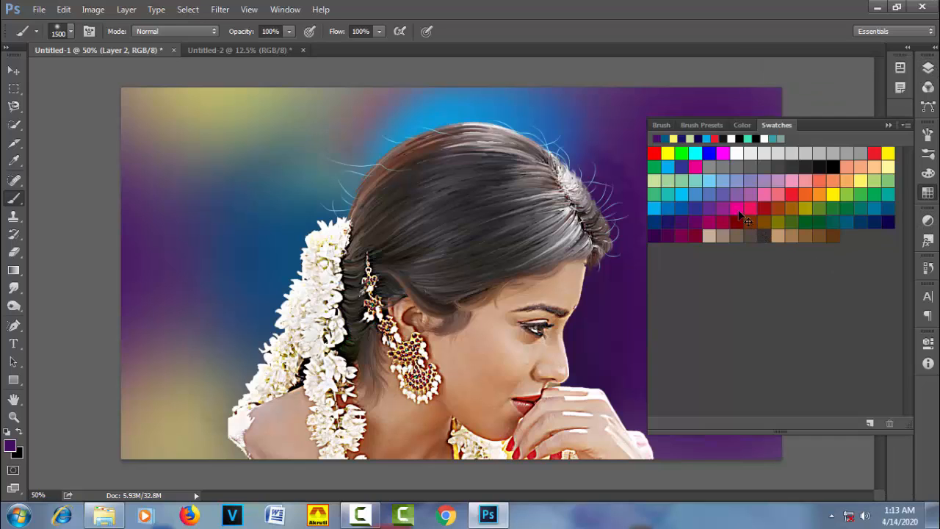
{"action": "left_click", "coordinate": [741, 213]}
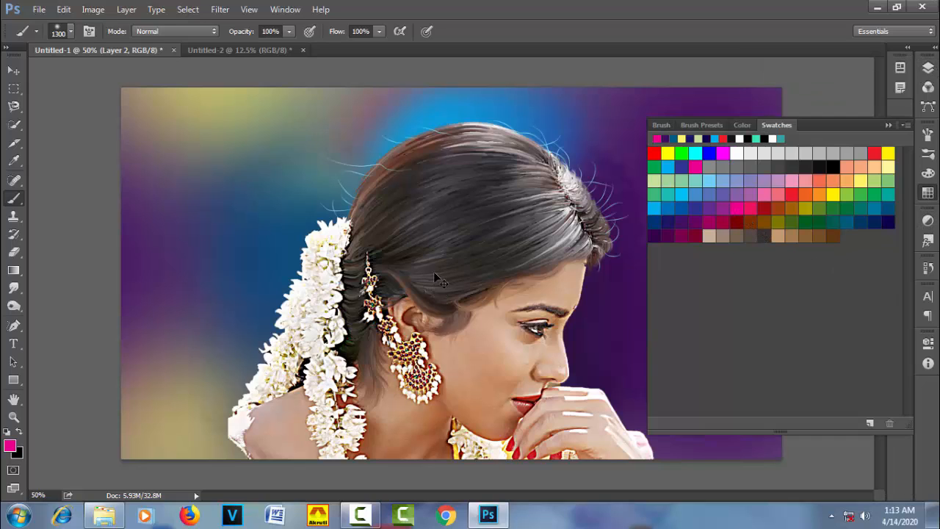
{"action": "left_click", "coordinate": [434, 274]}
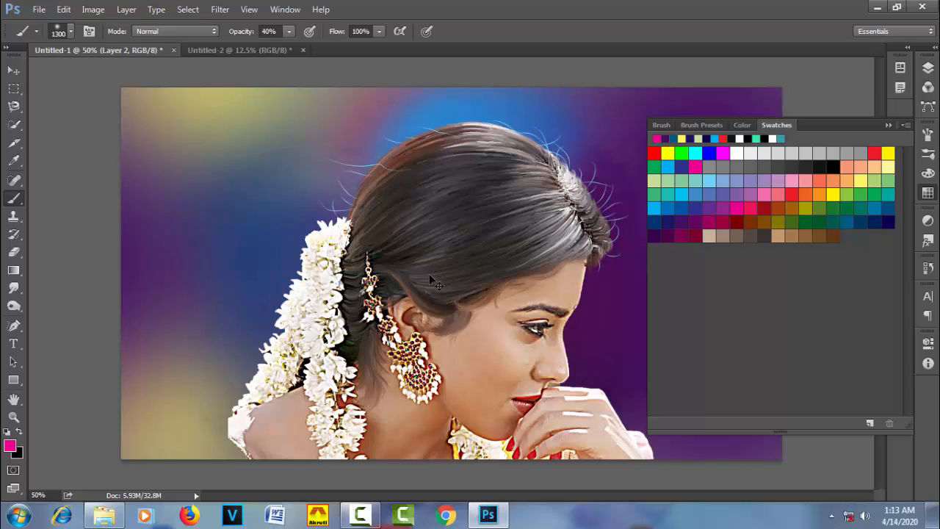
{"action": "left_click", "coordinate": [376, 295]}
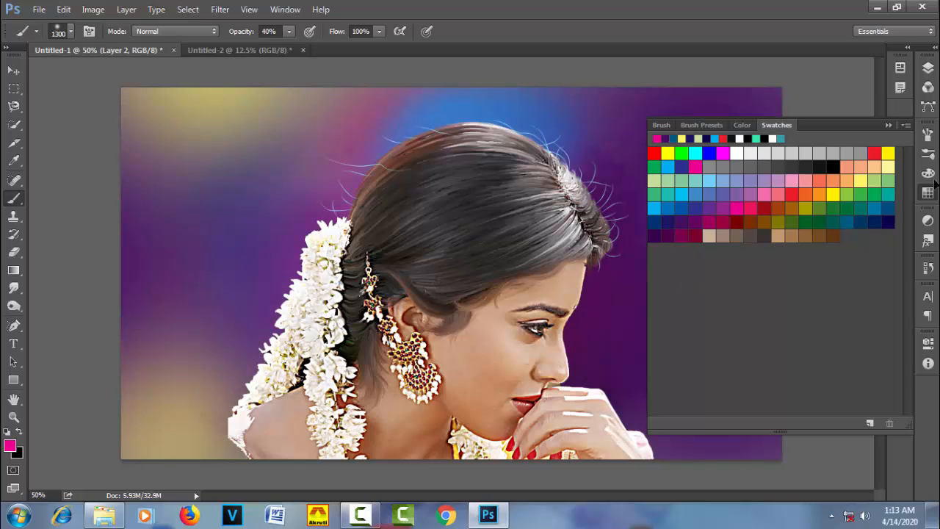
{"action": "left_click", "coordinate": [928, 191]}
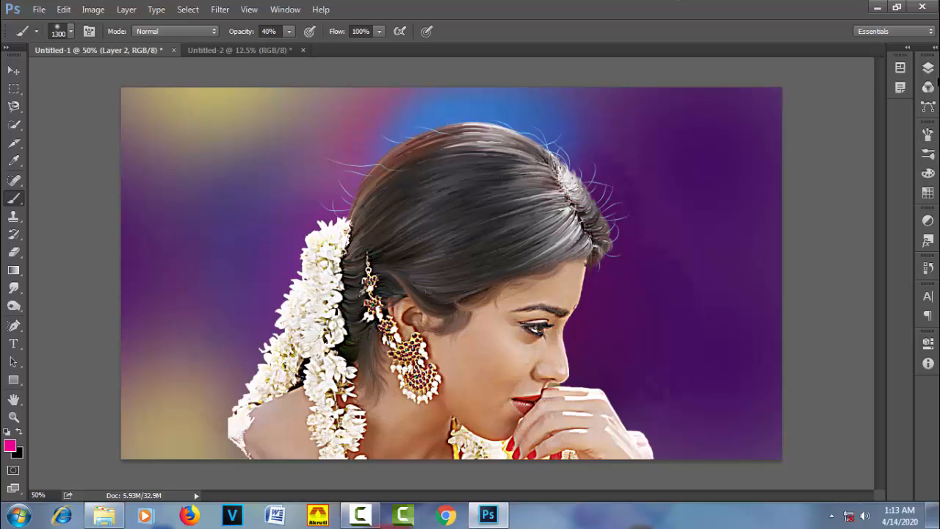
Add a linear gradient fill layer above Layer 2, fading from magenta-pink to transparent at a 90° angle
{"action": "left_click", "coordinate": [928, 67]}
{"action": "left_click", "coordinate": [835, 484]}
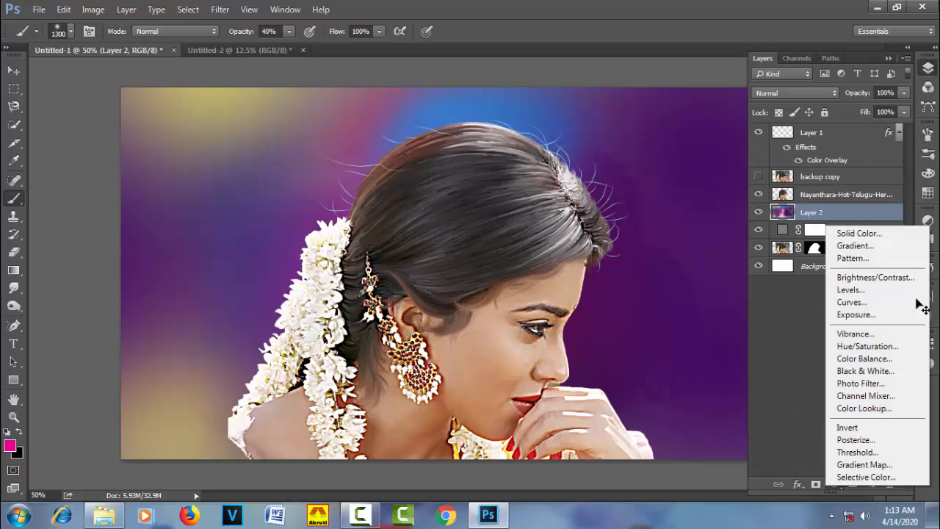
{"action": "left_click", "coordinate": [891, 245]}
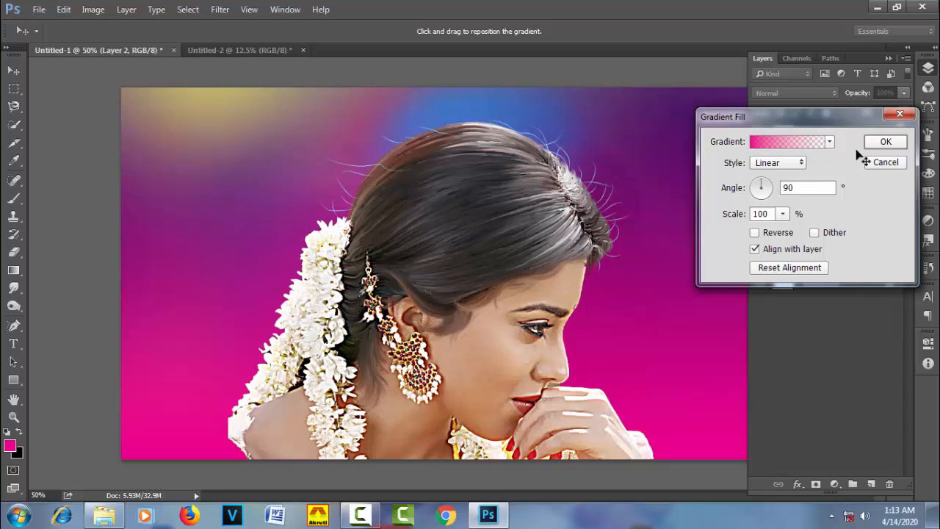
{"action": "left_click", "coordinate": [885, 143]}
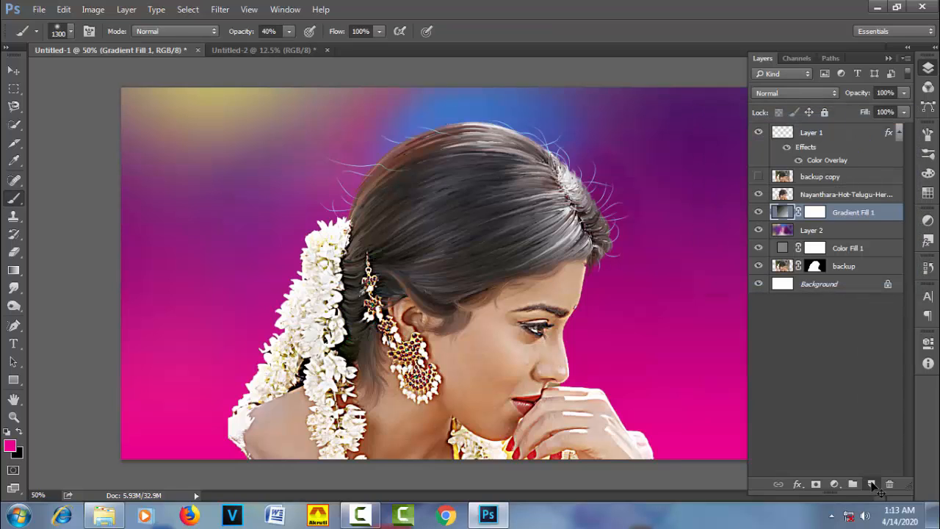
Add a new layer above the gradient fill and dab black at 100% opacity behind the face, garland and hand
{"action": "left_click", "coordinate": [871, 484]}
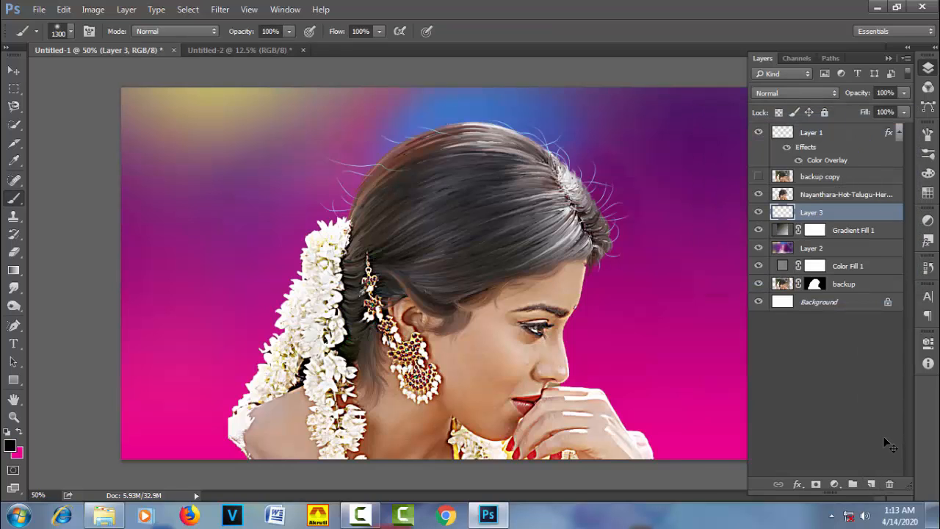
{"action": "left_click", "coordinate": [456, 310]}
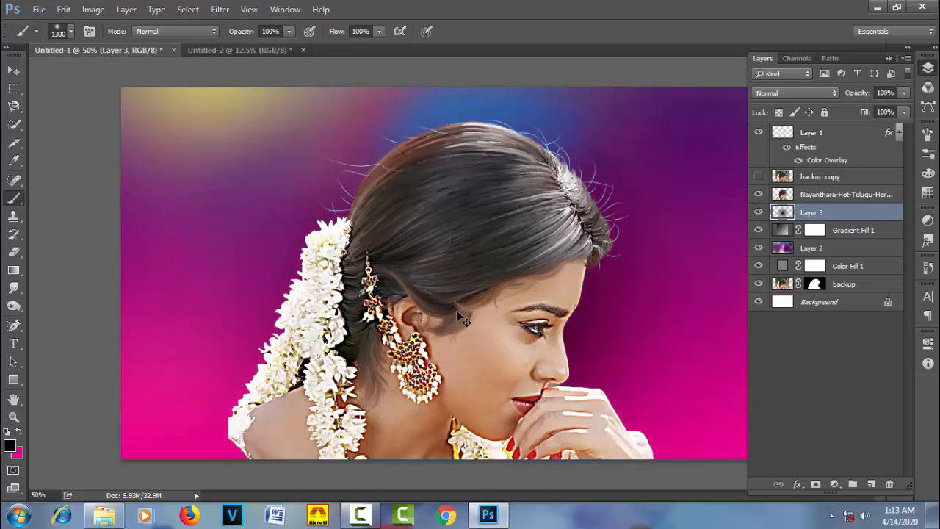
{"action": "left_click", "coordinate": [443, 374]}
{"action": "left_click", "coordinate": [322, 372]}
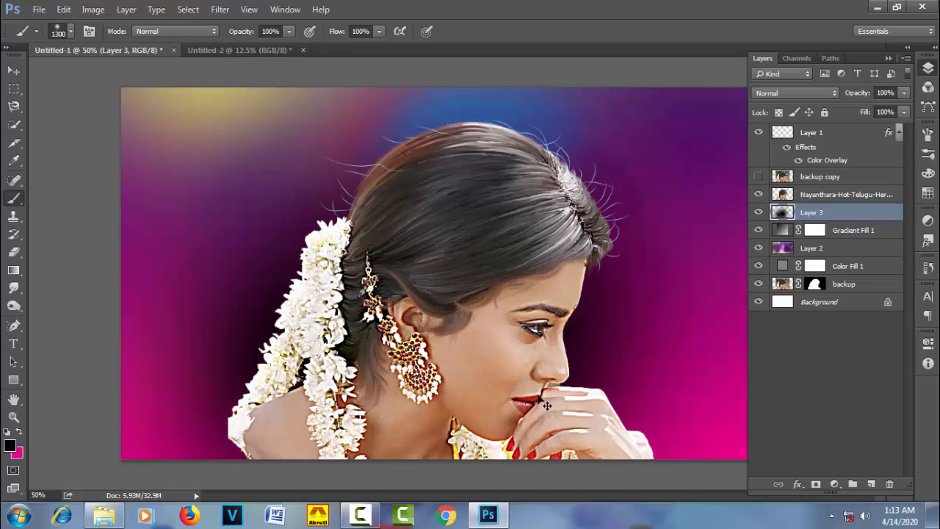
{"action": "left_click", "coordinate": [631, 394]}
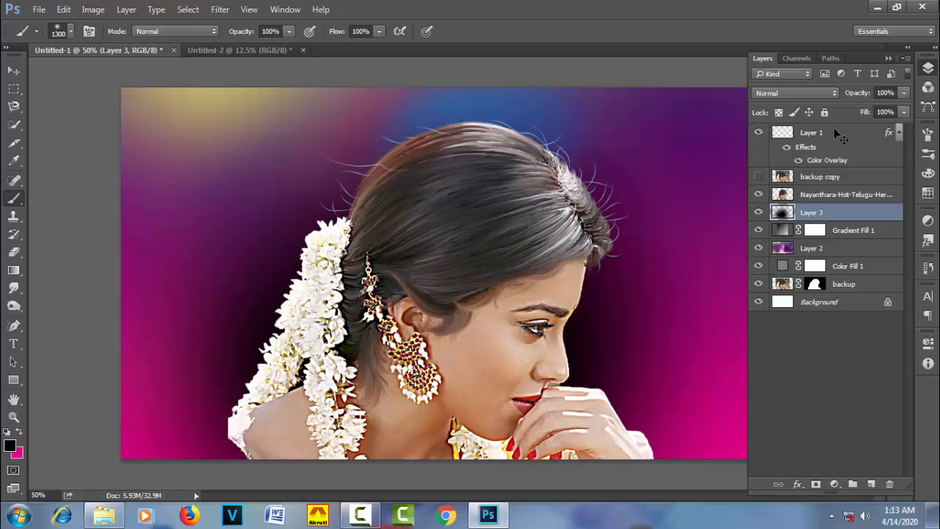
{"action": "left_click", "coordinate": [924, 70]}
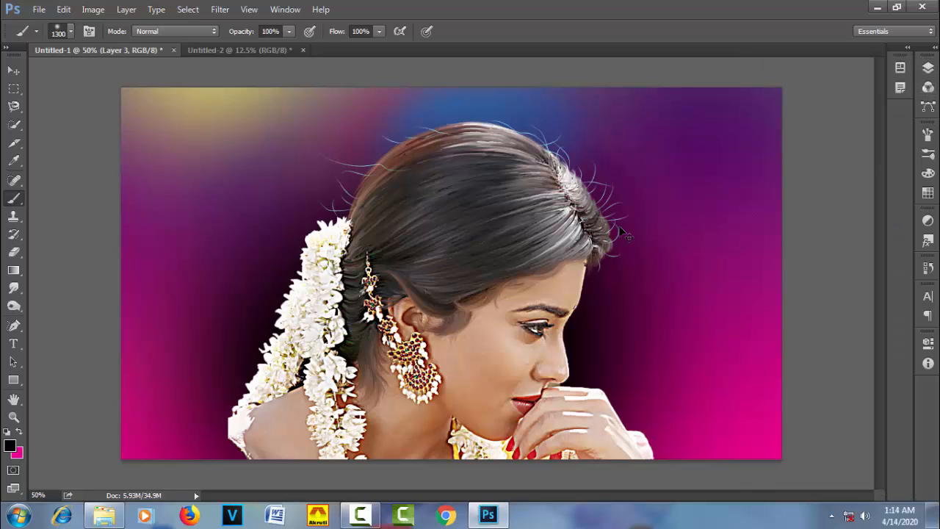
Reduce the brush size to 10 px
{"action": "left_click", "coordinate": [546, 246], "text": "ctrl"}
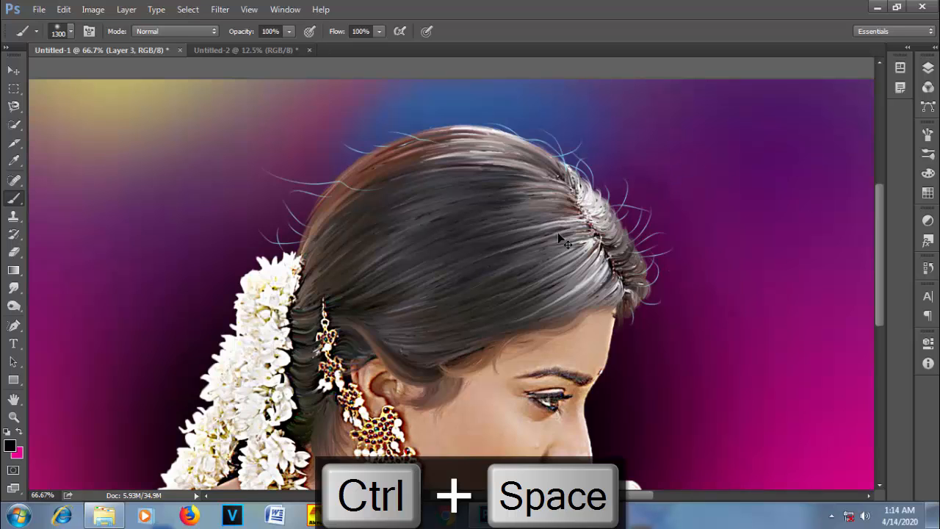
{"action": "right_click", "coordinate": [378, 143]}
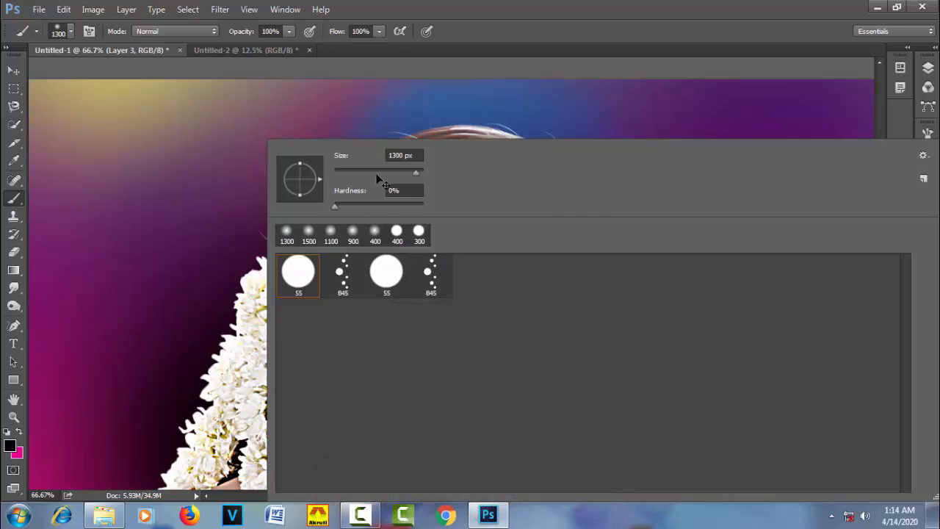
{"action": "left_click", "coordinate": [342, 170]}
{"action": "key", "text": "Return"}
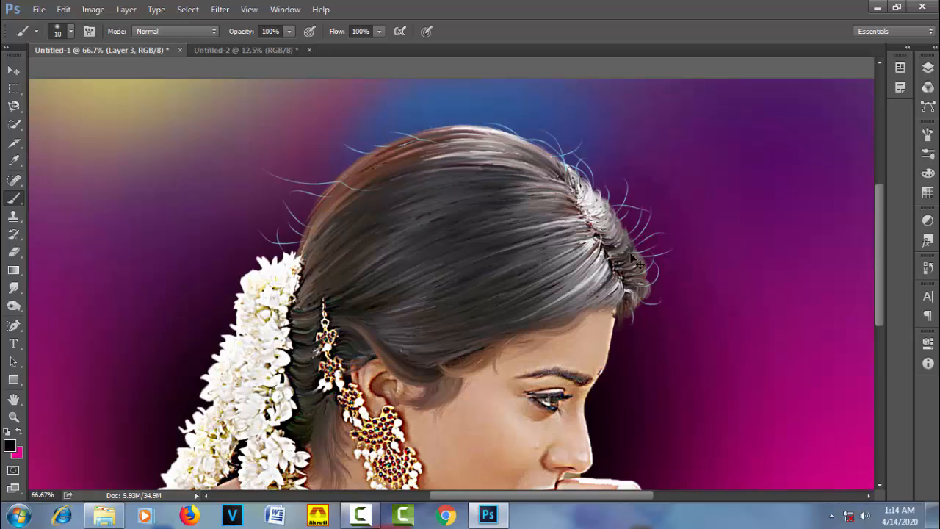
Change the Color Overlay of the flyaway strands on Layer 1 to a neutral light grey with 0% saturation and 72% brightness
{"action": "left_click", "coordinate": [928, 68]}
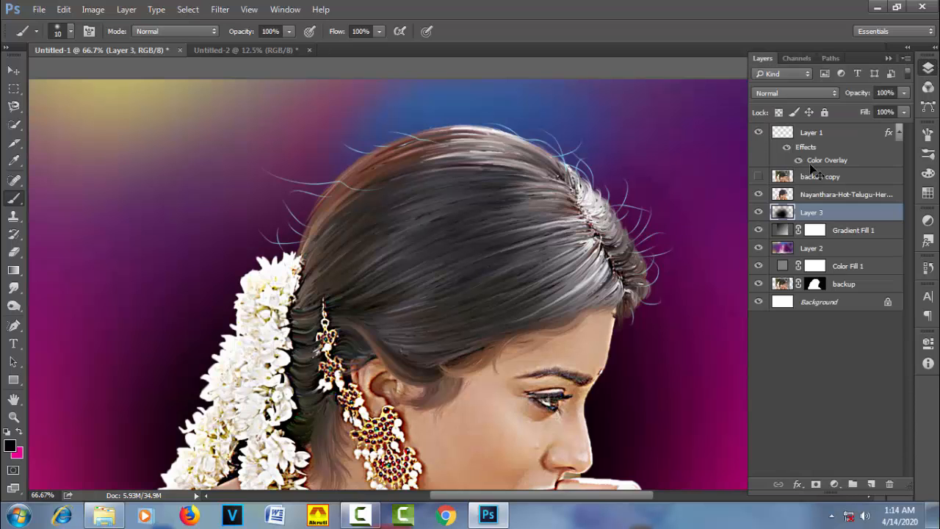
{"action": "double_click", "coordinate": [821, 160]}
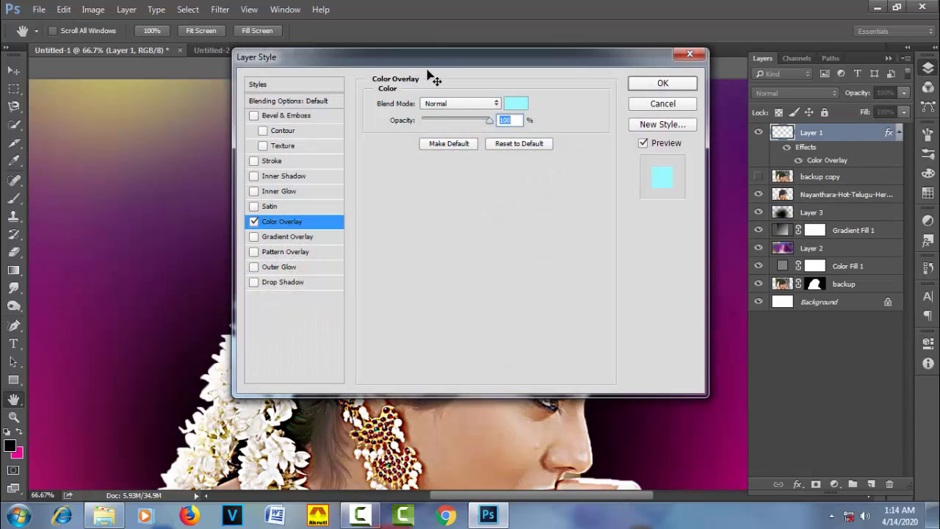
{"action": "left_click_drag", "start_coordinate": [430, 58], "coordinate": [669, 365]}
{"action": "left_click", "coordinate": [755, 412]}
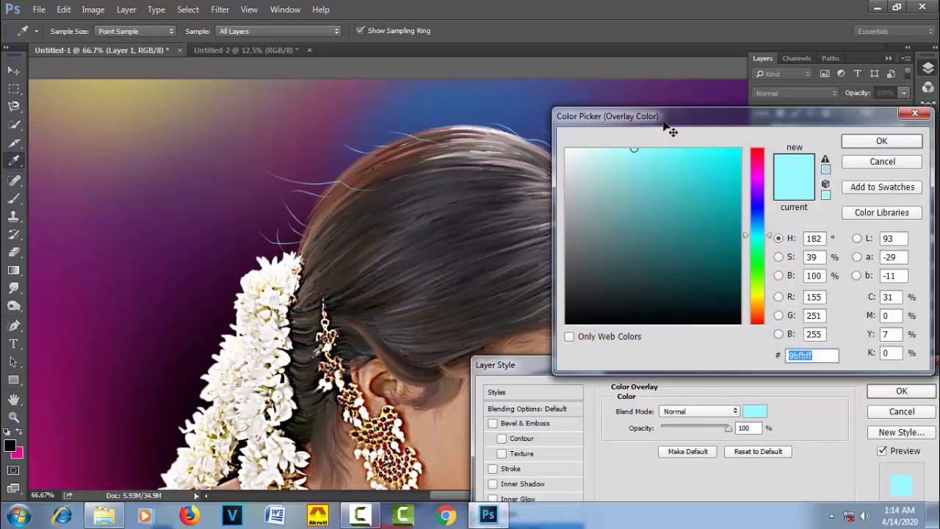
{"action": "left_click_drag", "start_coordinate": [671, 124], "coordinate": [649, 326]}
{"action": "left_click", "coordinate": [135, 110]}
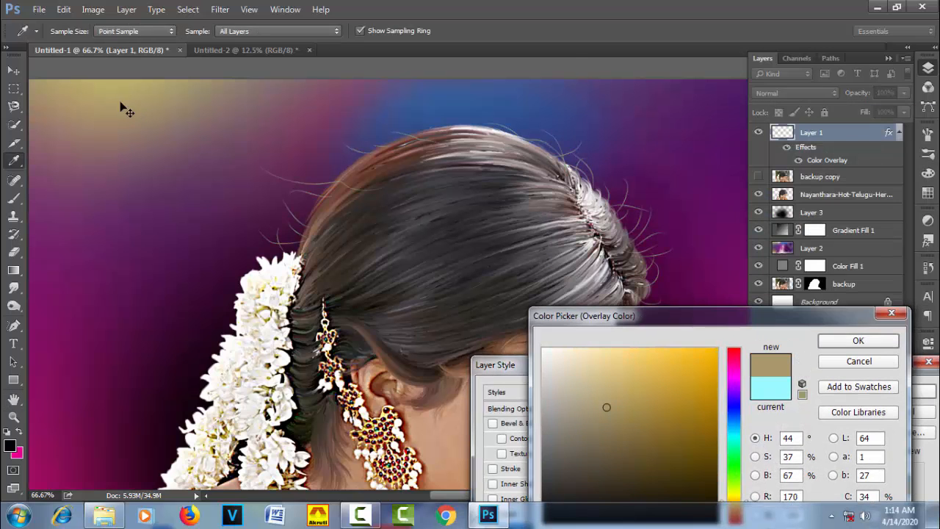
{"action": "left_click", "coordinate": [544, 396]}
{"action": "left_click_drag", "start_coordinate": [522, 398], "coordinate": [520, 399]}
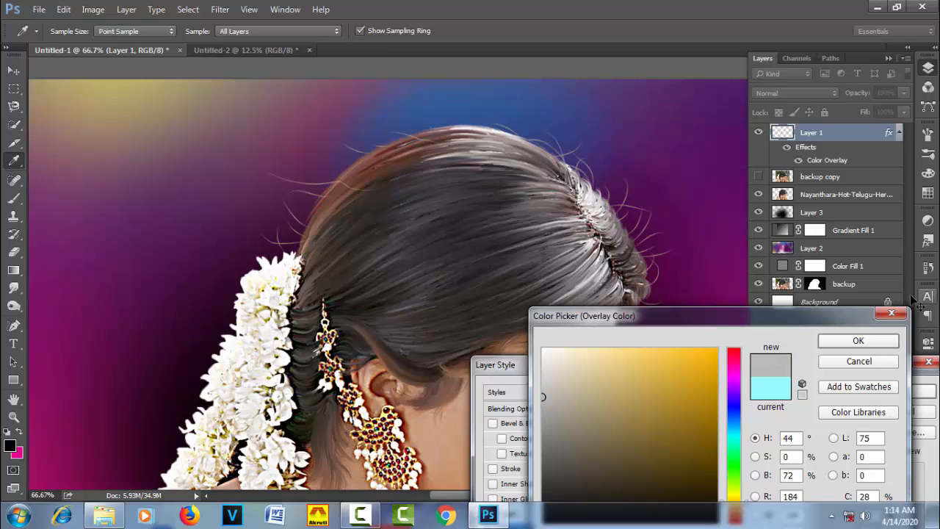
{"action": "left_click", "coordinate": [858, 341]}
{"action": "left_click", "coordinate": [903, 392]}
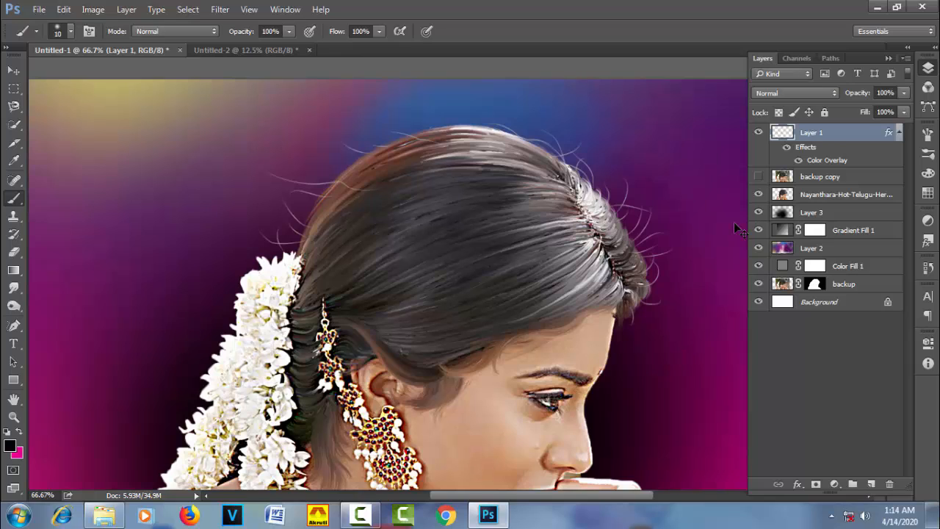
Collapse Layer 1's effects, add a new layer above it and switch to the Smudge tool
{"action": "left_click", "coordinate": [899, 132]}
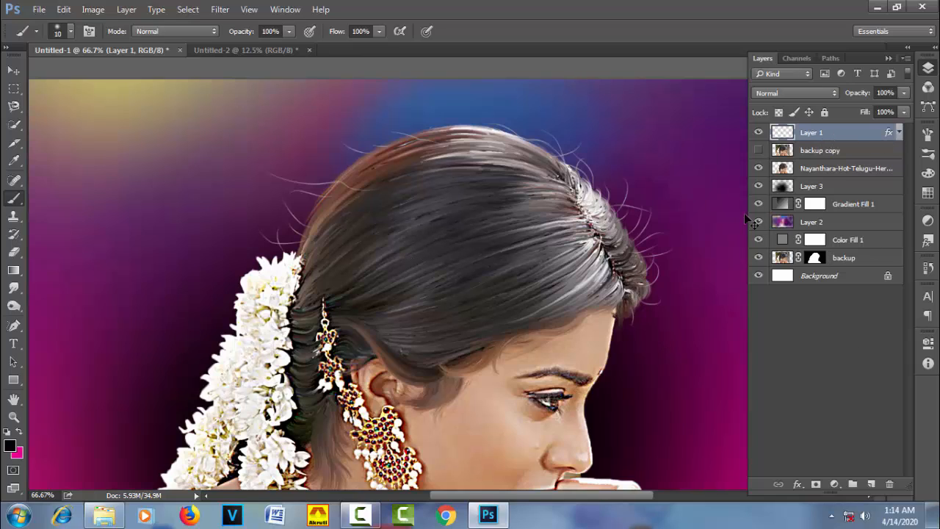
{"action": "left_click", "coordinate": [872, 484]}
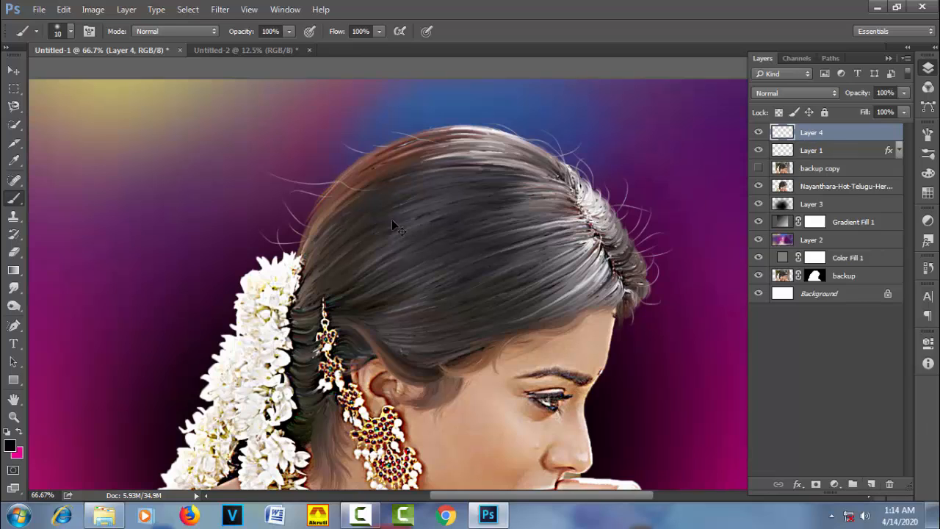
{"action": "left_click", "coordinate": [15, 289]}
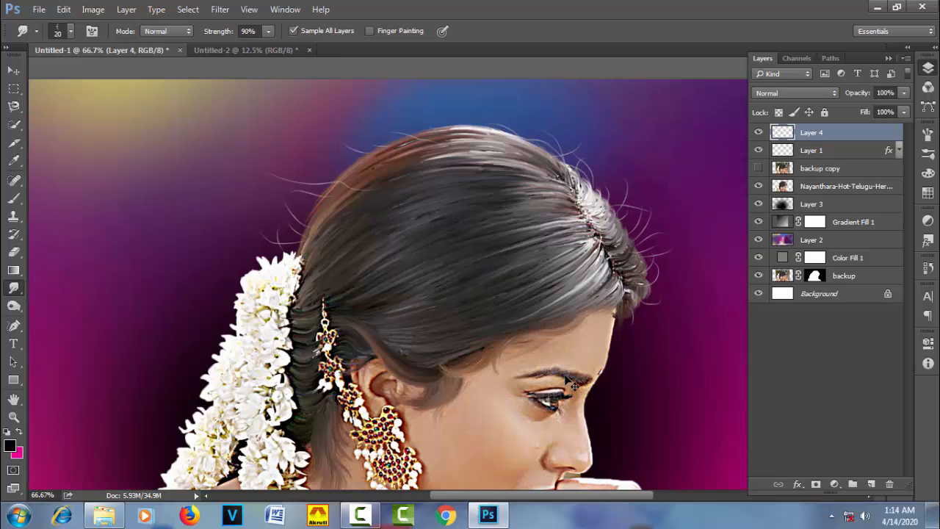
Hide the flyaway strands on Layer 1 and smudge a fine hair strand outward from the front hairline on Layer 4
{"action": "key", "text": "r"}
{"action": "mouse_move", "coordinate": [294, 136]}
{"action": "left_mouse_down"}
{"action": "mouse_move", "coordinate": [316, 221]}
{"action": "mouse_move", "coordinate": [347, 266]}
{"action": "left_mouse_up"}
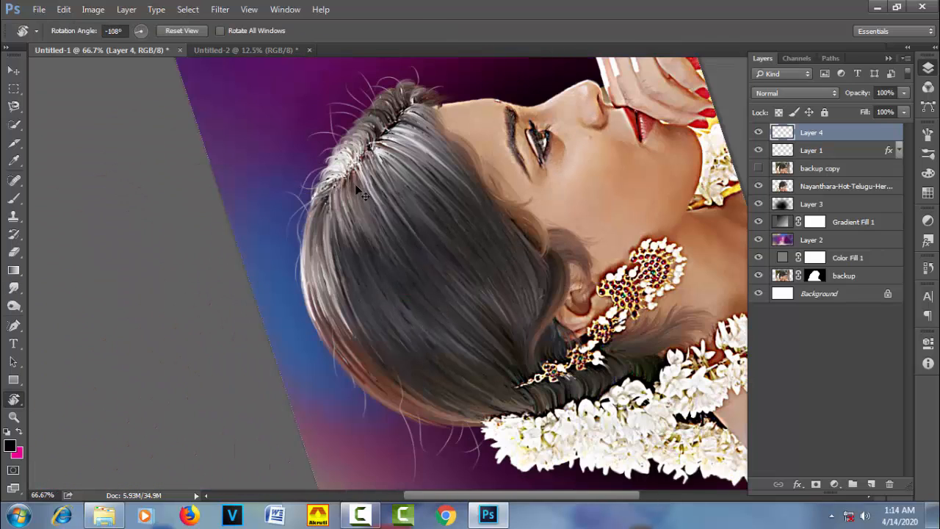
{"action": "left_click_drag", "start_coordinate": [356, 190], "coordinate": [476, 301]}
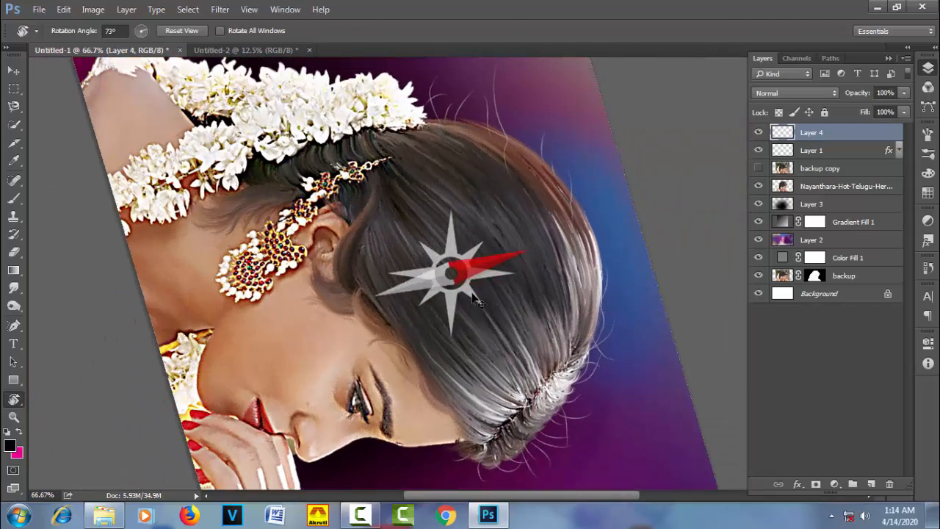
{"action": "left_click", "coordinate": [758, 150]}
{"action": "left_click_drag", "start_coordinate": [504, 272], "coordinate": [415, 159]}
{"action": "left_click", "coordinate": [13, 288]}
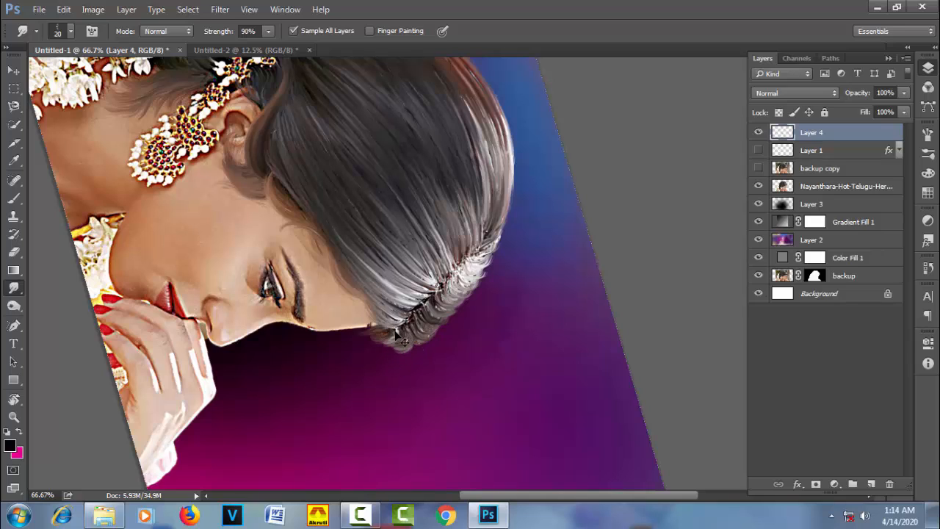
{"action": "left_click_drag", "start_coordinate": [394, 331], "coordinate": [378, 359]}
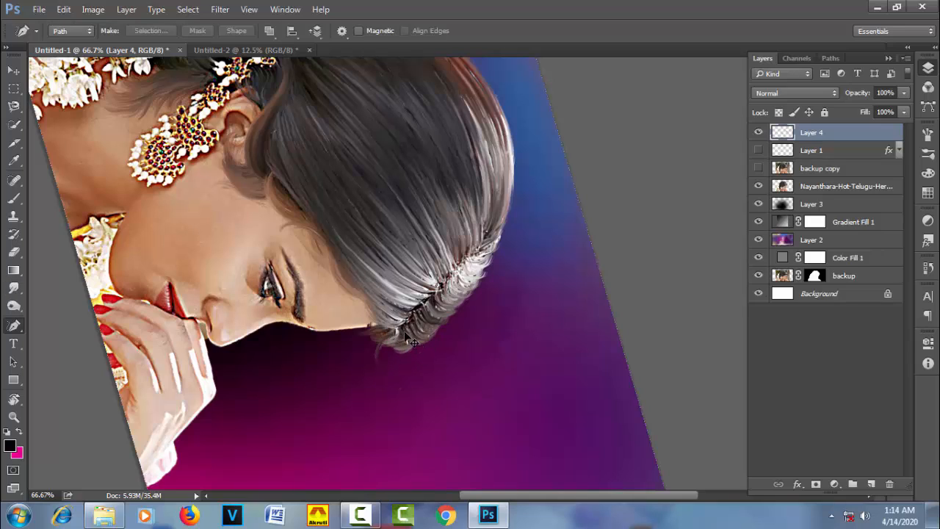
Smudge fine hair strands outward along the front outline beside the parting, using brush sizes of 25 and 30 px
{"action": "key", "text": "bracketleft"}
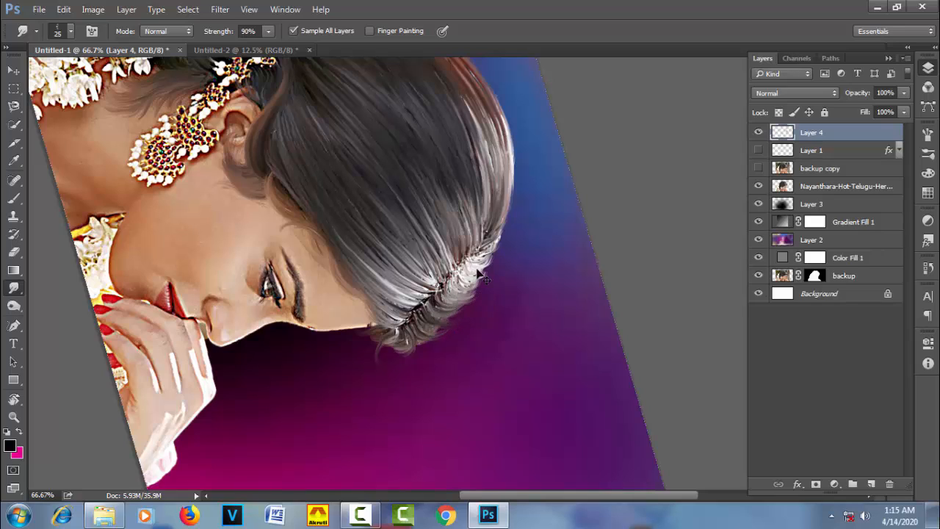
{"action": "key", "text": "bracketright"}
{"action": "left_click_drag", "start_coordinate": [484, 252], "coordinate": [498, 237]}
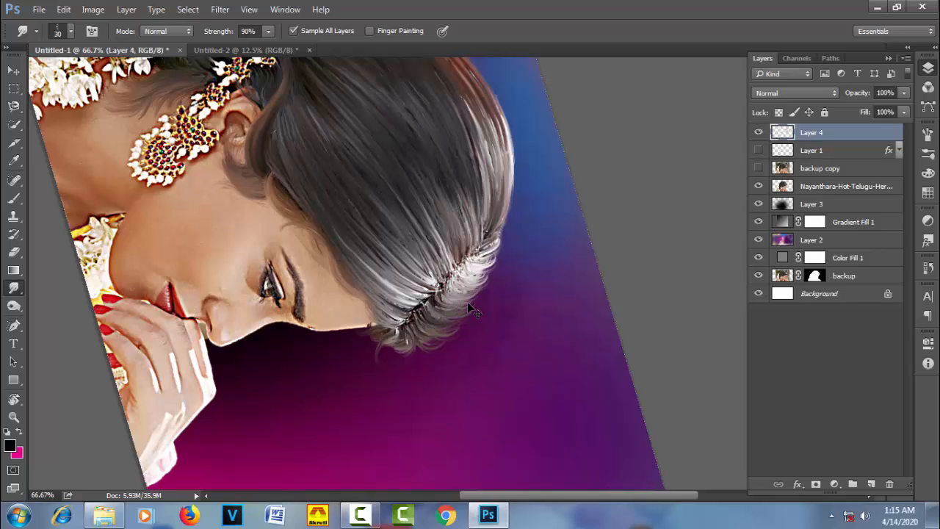
Reduce the Smudge brush to 20 px and pull fine strands out at the temple and along the crown and back of the head
{"action": "key", "text": "bracketleft"}
{"action": "key", "text": "bracketleft"}
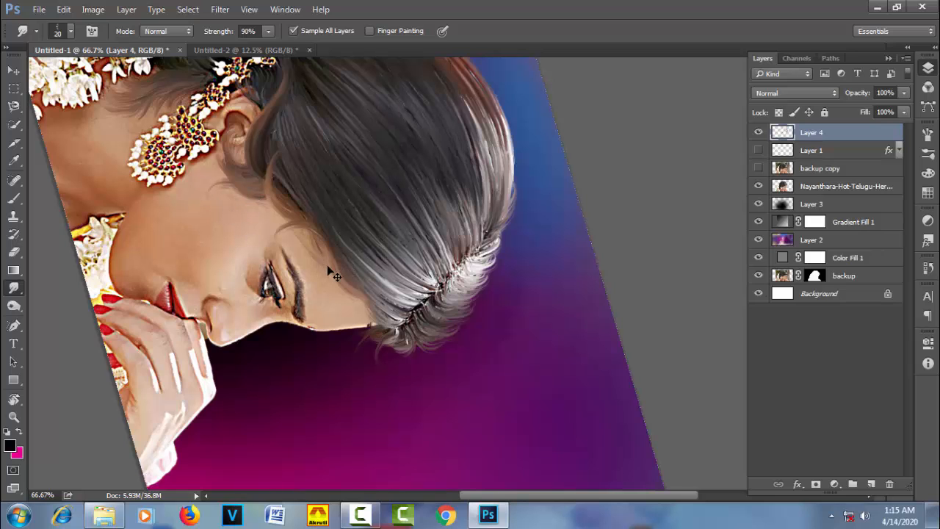
{"action": "key", "text": "r"}
{"action": "mouse_move", "coordinate": [353, 191]}
{"action": "left_mouse_down"}
{"action": "mouse_move", "coordinate": [360, 242]}
{"action": "mouse_move", "coordinate": [401, 303]}
{"action": "mouse_move", "coordinate": [371, 291]}
{"action": "mouse_move", "coordinate": [374, 271]}
{"action": "mouse_move", "coordinate": [349, 290]}
{"action": "mouse_move", "coordinate": [390, 294]}
{"action": "mouse_move", "coordinate": [391, 203]}
{"action": "mouse_move", "coordinate": [324, 225]}
{"action": "left_mouse_up"}
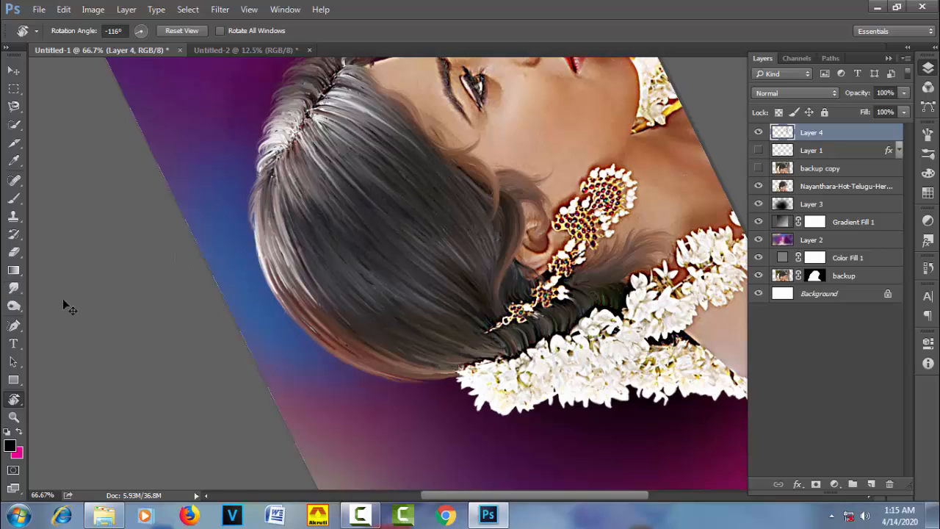
{"action": "left_click", "coordinate": [14, 288]}
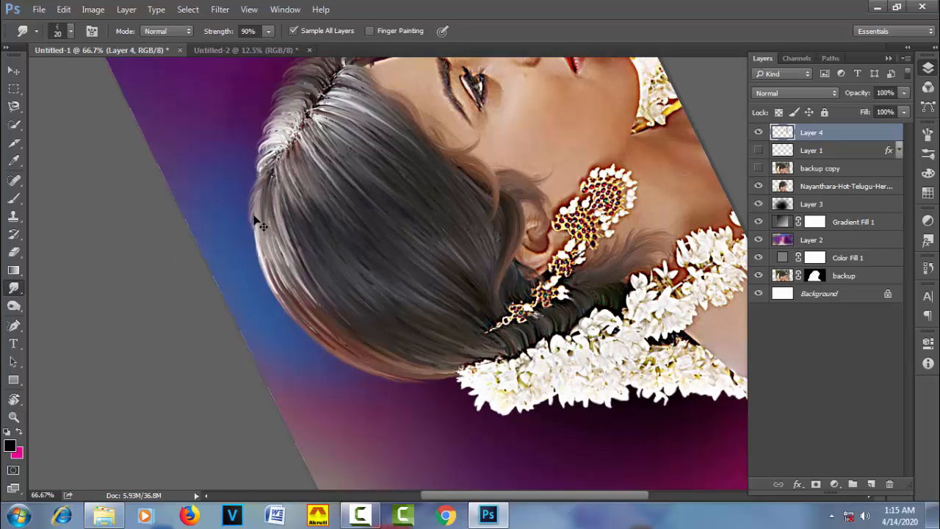
{"action": "mouse_move", "coordinate": [257, 221]}
{"action": "left_mouse_down"}
{"action": "mouse_move", "coordinate": [271, 288]}
{"action": "mouse_move", "coordinate": [255, 236]}
{"action": "mouse_move", "coordinate": [279, 285]}
{"action": "mouse_move", "coordinate": [337, 337]}
{"action": "mouse_move", "coordinate": [309, 326]}
{"action": "mouse_move", "coordinate": [280, 294]}
{"action": "mouse_move", "coordinate": [335, 350]}
{"action": "mouse_move", "coordinate": [310, 333]}
{"action": "mouse_move", "coordinate": [353, 360]}
{"action": "mouse_move", "coordinate": [325, 347]}
{"action": "mouse_move", "coordinate": [387, 363]}
{"action": "mouse_move", "coordinate": [327, 355]}
{"action": "mouse_move", "coordinate": [386, 377]}
{"action": "left_mouse_up"}
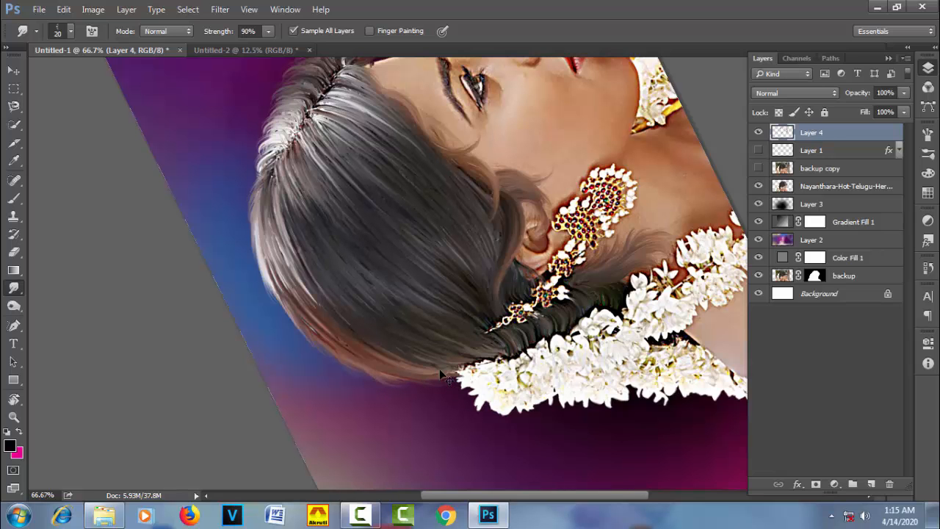
Smudge fine strands along the back of the hair above the flower garland with the 20 px brush
{"action": "key", "text": "r"}
{"action": "mouse_move", "coordinate": [360, 362]}
{"action": "left_mouse_down"}
{"action": "mouse_move", "coordinate": [376, 243]}
{"action": "mouse_move", "coordinate": [369, 275]}
{"action": "left_mouse_up"}
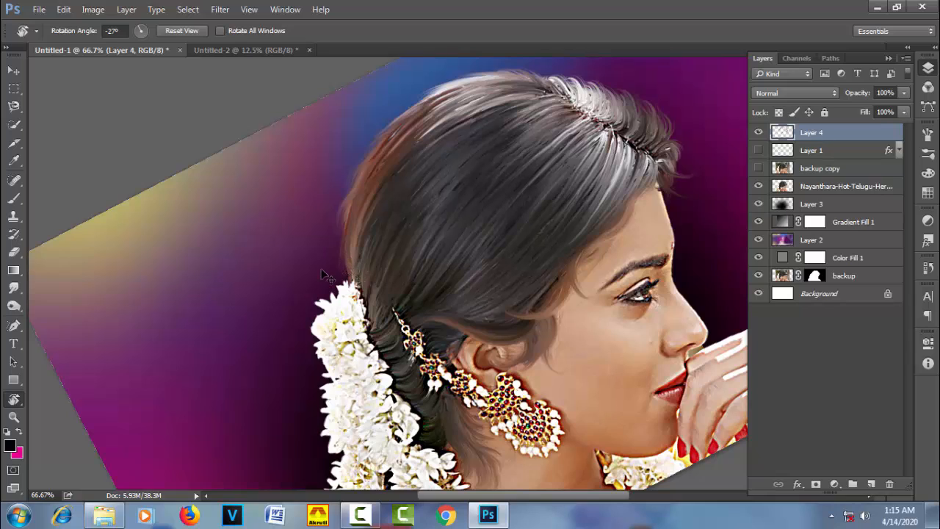
{"action": "left_click", "coordinate": [14, 288]}
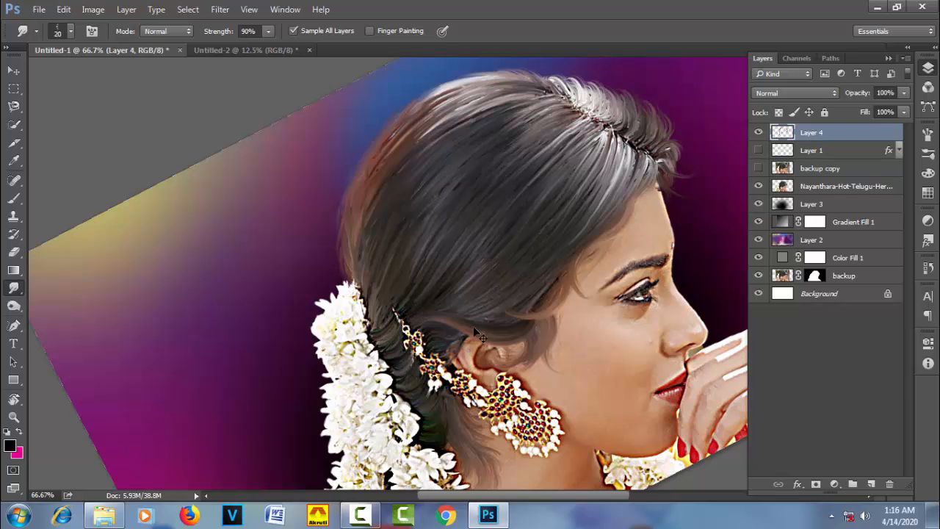
{"action": "left_click_drag", "start_coordinate": [473, 326], "coordinate": [413, 243]}
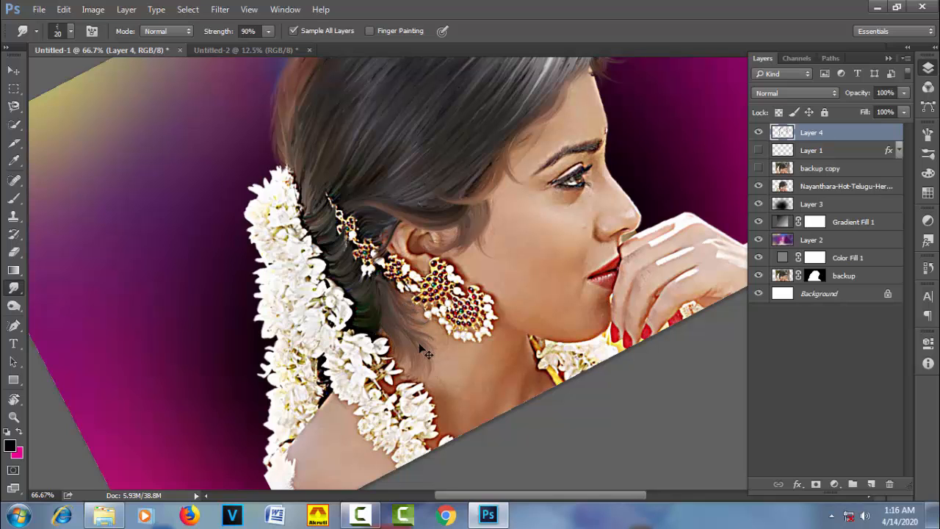
{"action": "key", "text": "Escape"}
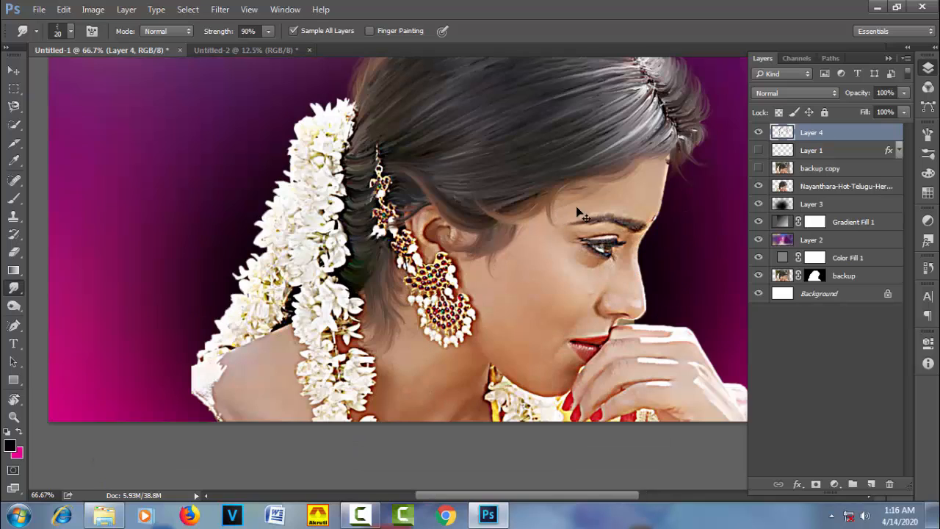
Reduce the Smudge brush to 10 px and smudge the eyebrow into fine hairs, from its outer tail to its inner end
{"action": "left_click", "coordinate": [626, 263], "text": "ctrl"}
{"action": "left_click", "coordinate": [626, 263], "text": "ctrl"}
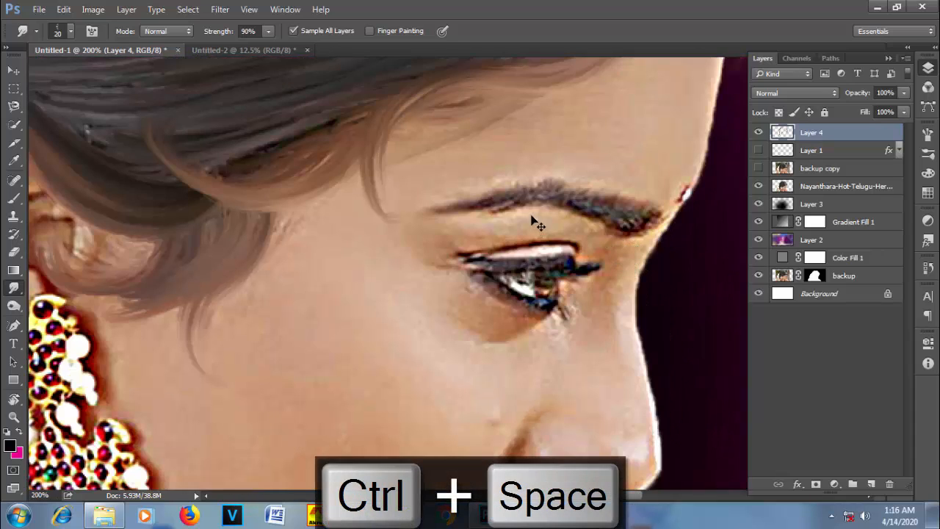
{"action": "key", "text": "bracketleft"}
{"action": "key", "text": "bracketleft"}
{"action": "key", "text": "bracketright"}
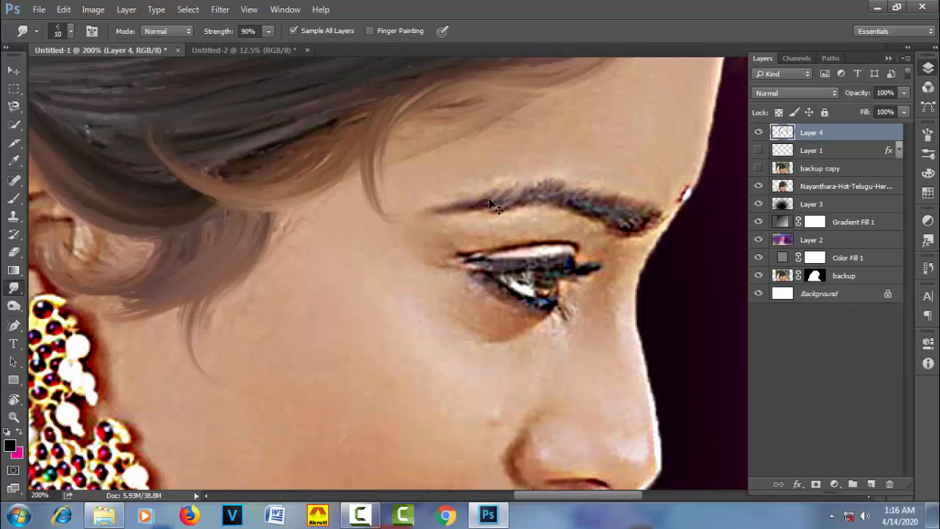
{"action": "mouse_move", "coordinate": [496, 206]}
{"action": "left_mouse_down"}
{"action": "mouse_move", "coordinate": [501, 194]}
{"action": "mouse_move", "coordinate": [473, 195]}
{"action": "left_mouse_up"}
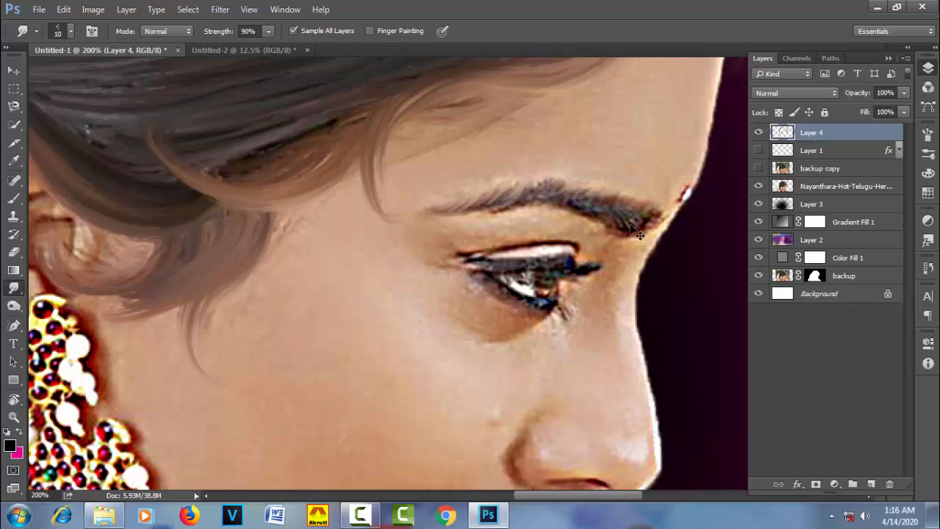
{"action": "mouse_move", "coordinate": [647, 226]}
{"action": "left_mouse_down"}
{"action": "mouse_move", "coordinate": [661, 208]}
{"action": "mouse_move", "coordinate": [597, 191]}
{"action": "left_mouse_up"}
{"action": "key", "text": "bracketright"}
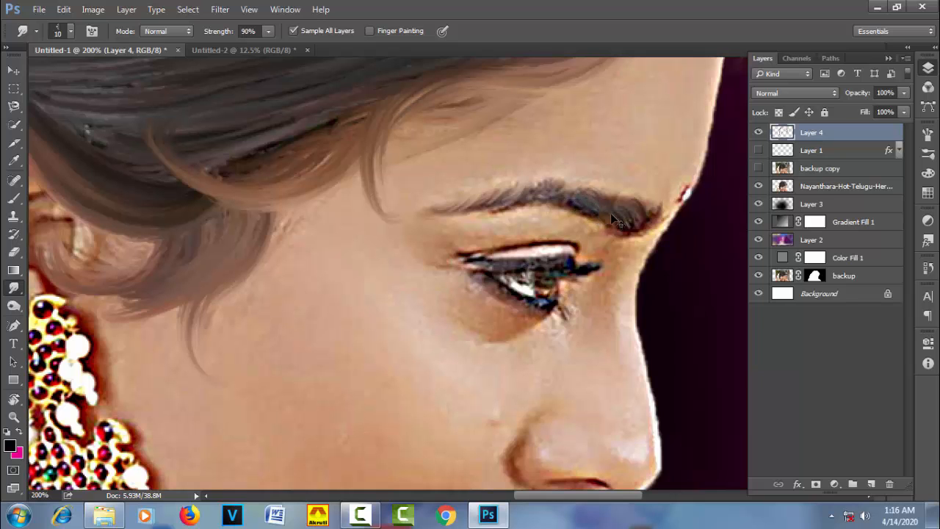
Rotate the canvas and smudge the inner half of the eyebrow into smooth hair strokes, then reset the rotation
{"action": "key", "text": "r"}
{"action": "mouse_move", "coordinate": [449, 221]}
{"action": "left_mouse_down"}
{"action": "mouse_move", "coordinate": [420, 304]}
{"action": "mouse_move", "coordinate": [403, 227]}
{"action": "mouse_move", "coordinate": [394, 294]}
{"action": "mouse_move", "coordinate": [220, 336]}
{"action": "left_mouse_up"}
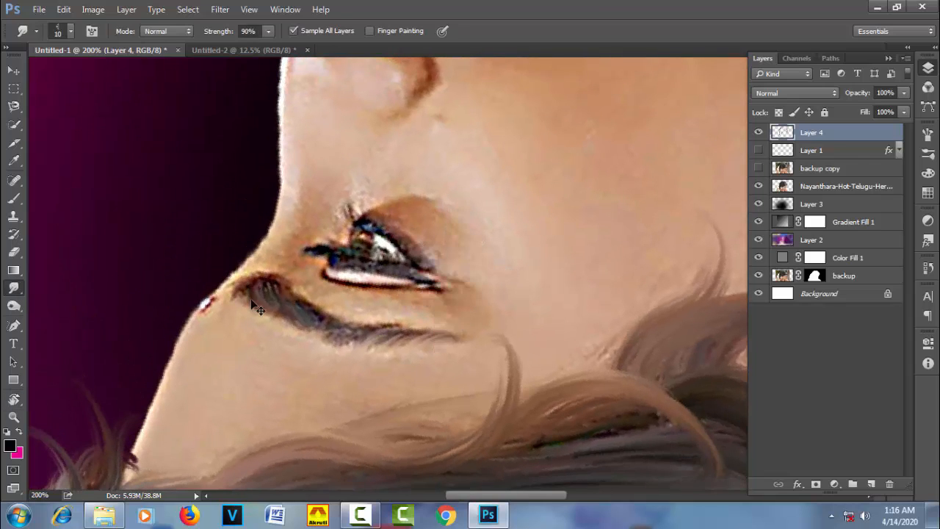
{"action": "mouse_move", "coordinate": [266, 292]}
{"action": "left_mouse_down"}
{"action": "mouse_move", "coordinate": [281, 319]}
{"action": "mouse_move", "coordinate": [328, 333]}
{"action": "left_mouse_up"}
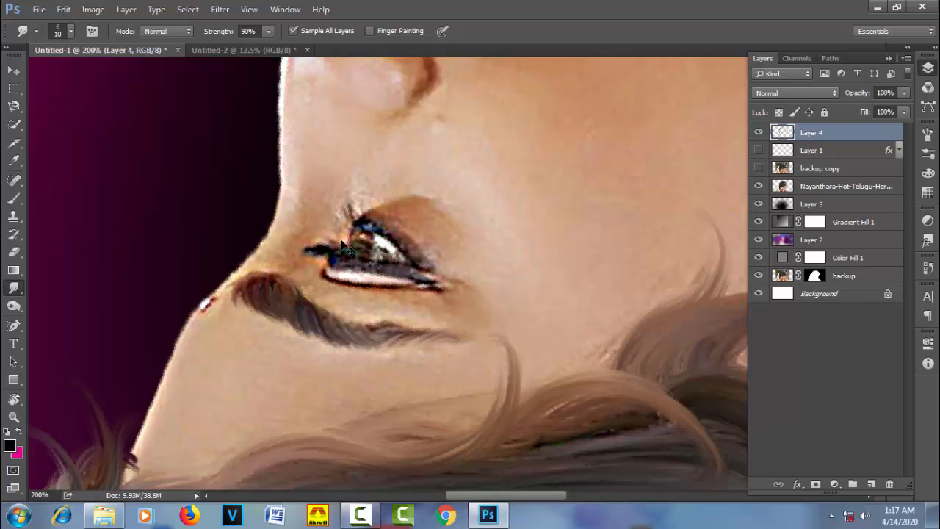
{"action": "key", "text": "Escape"}
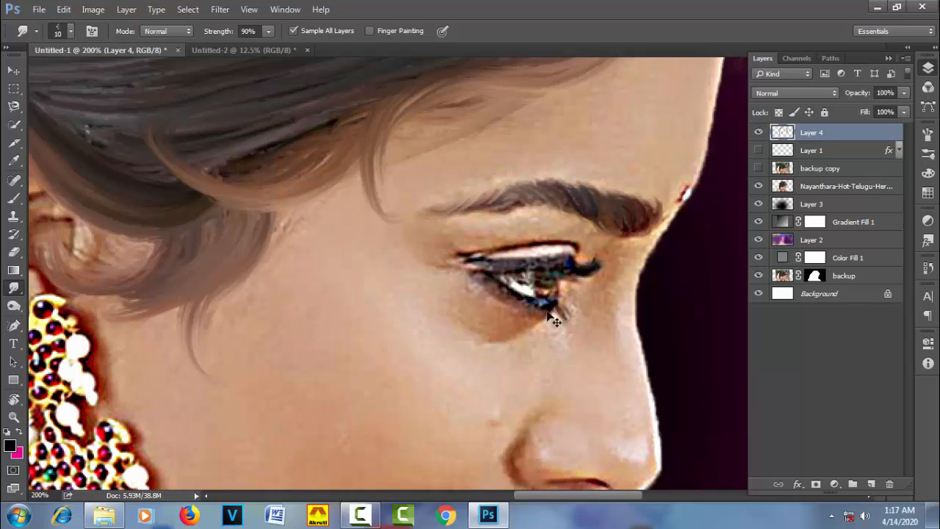
Smudge the eye and its lower lash line smooth with the 10 px brush
{"action": "mouse_move", "coordinate": [507, 309]}
{"action": "left_mouse_down"}
{"action": "mouse_move", "coordinate": [516, 301]}
{"action": "mouse_move", "coordinate": [491, 291]}
{"action": "mouse_move", "coordinate": [499, 273]}
{"action": "mouse_move", "coordinate": [569, 270]}
{"action": "mouse_move", "coordinate": [534, 266]}
{"action": "mouse_move", "coordinate": [545, 260]}
{"action": "mouse_move", "coordinate": [536, 274]}
{"action": "left_mouse_up"}
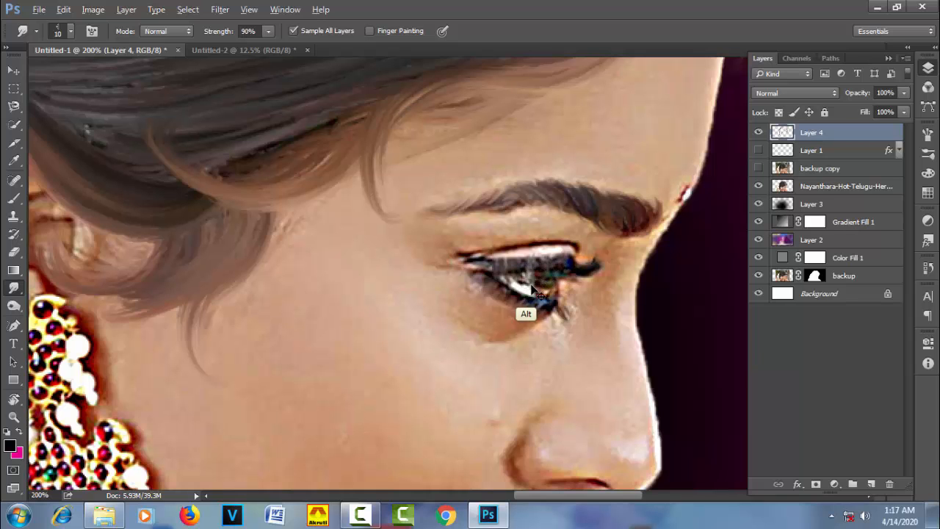
{"action": "scroll", "coordinate": [536, 294], "scroll_direction": "down", "scroll_amount": 3}
{"action": "scroll", "coordinate": [559, 269], "scroll_direction": "down", "scroll_amount": 2}
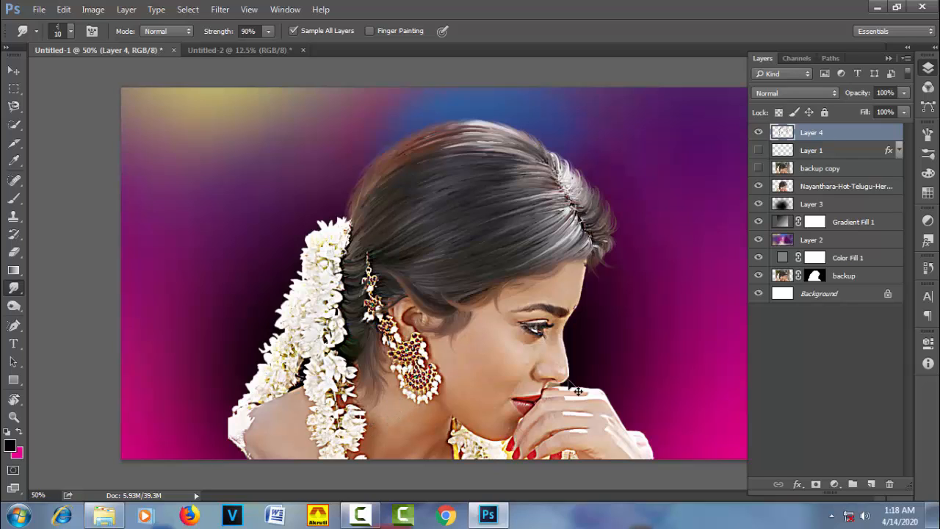
{"action": "left_click", "coordinate": [361, 516]}
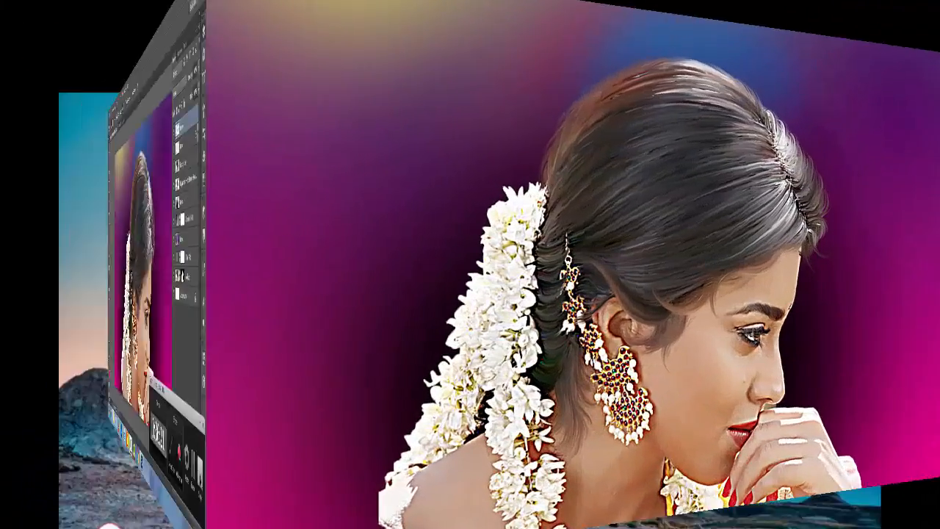